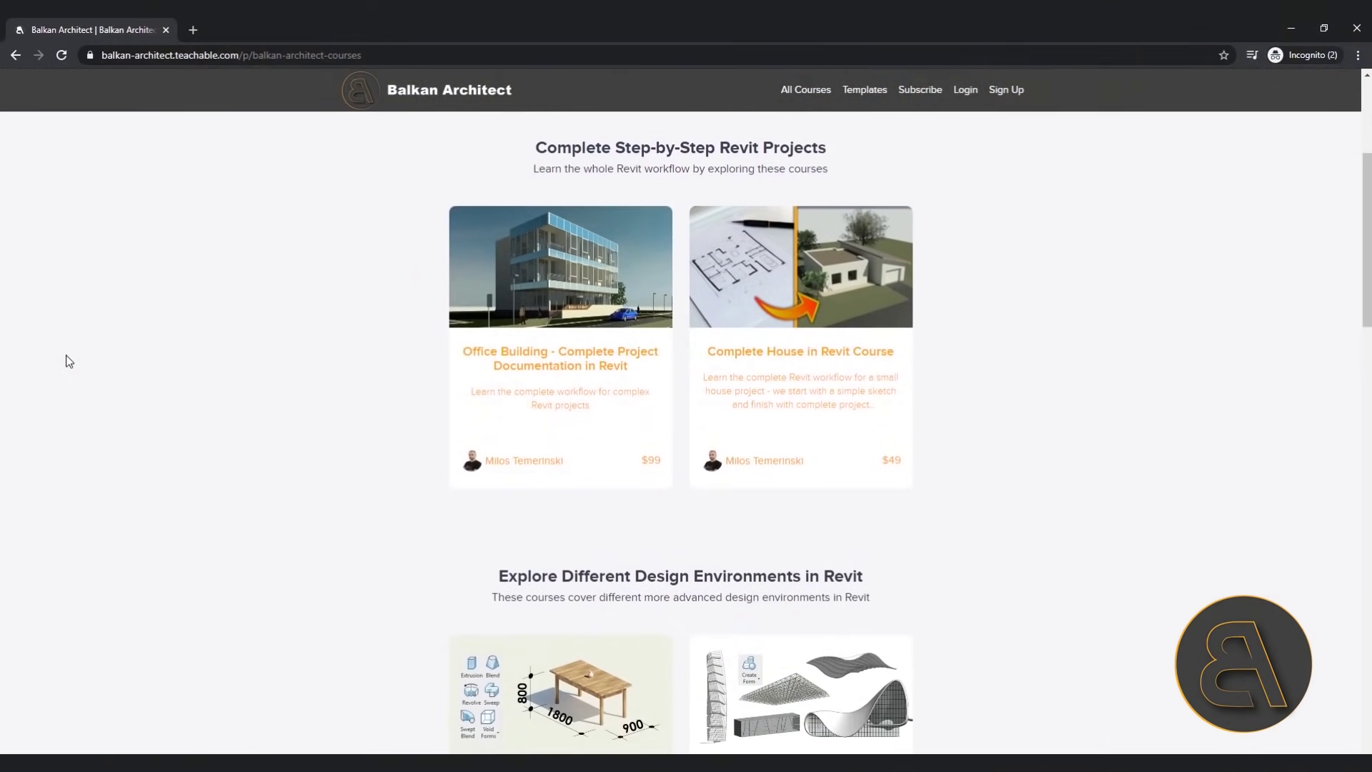
Scroll the Balkan Architect course catalogue down to the Specialised Revit Courses grid
scroll(66, 359, down, 8)
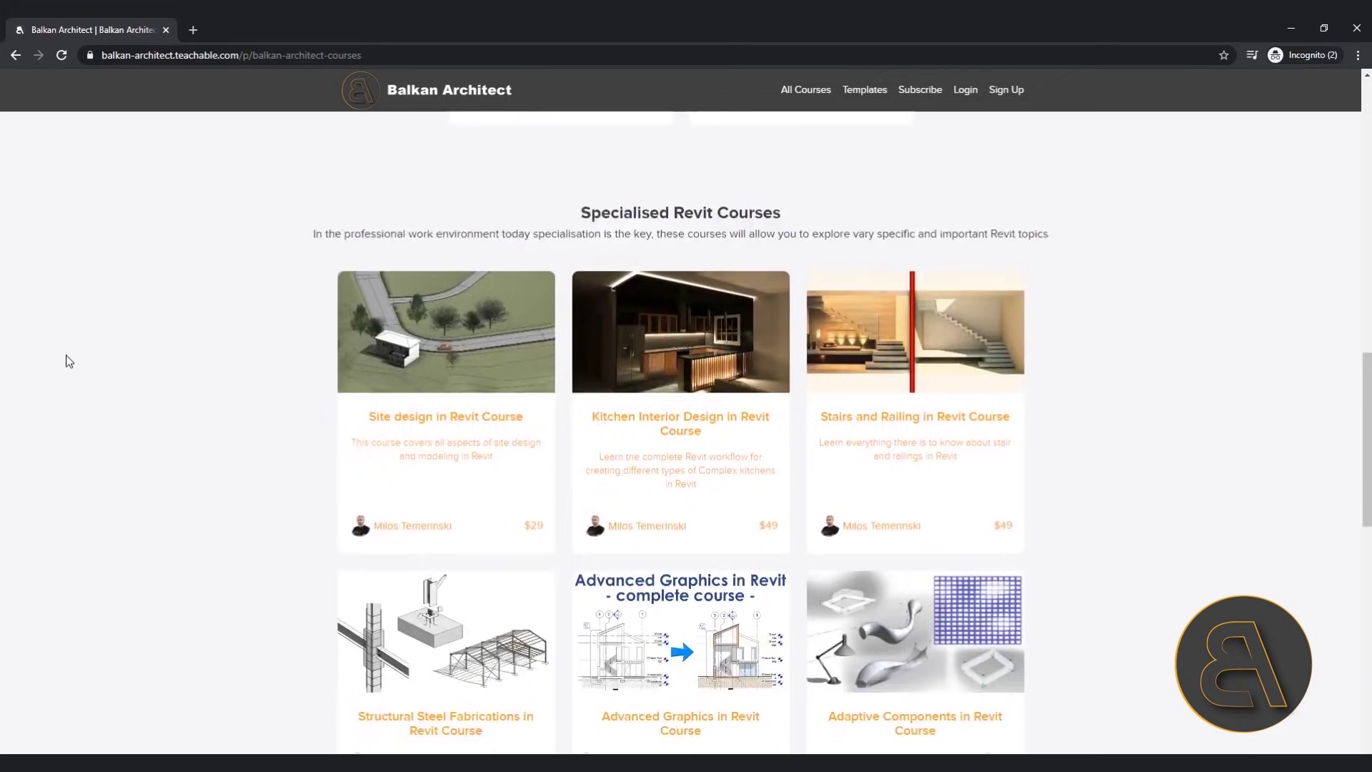
scroll(66, 359, down, 10)
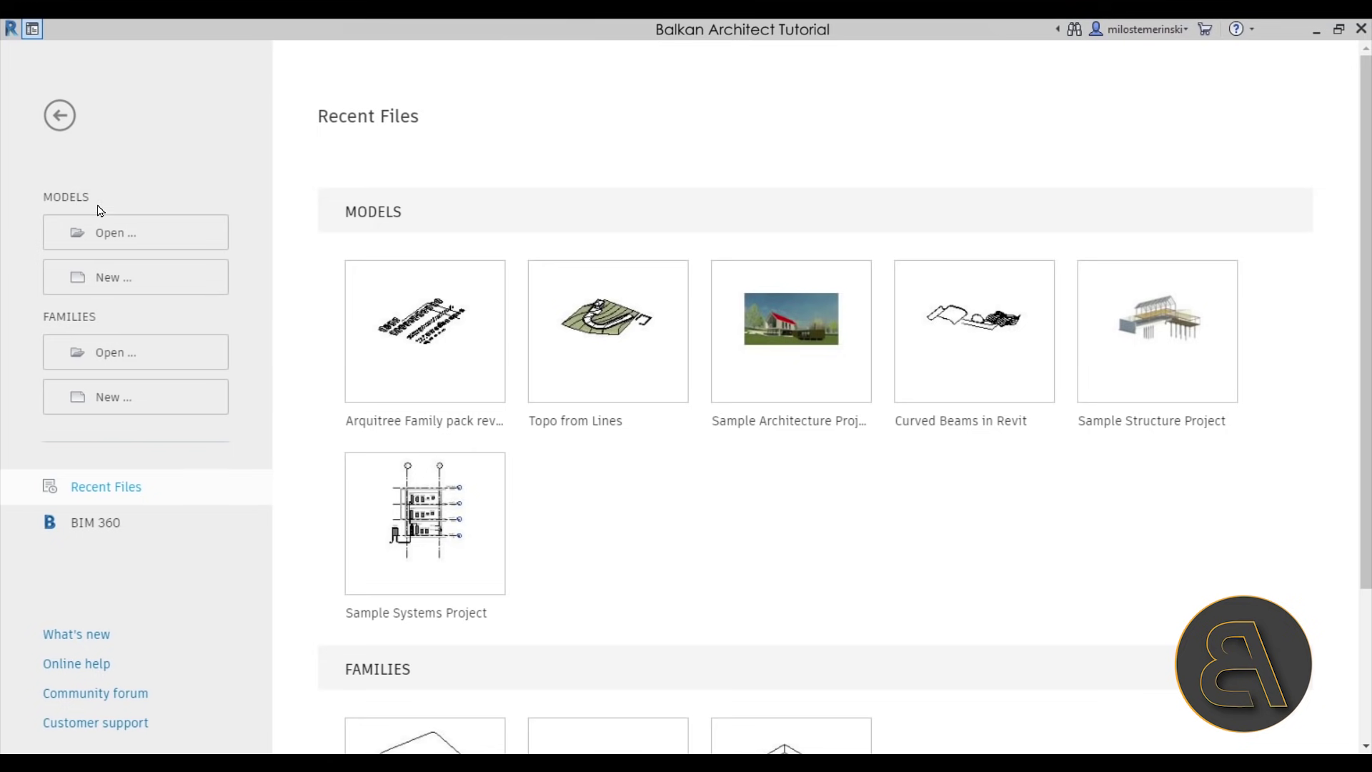
Create a new project from the Custom Balkan Architect Template - Metric 2021
click(113, 277)
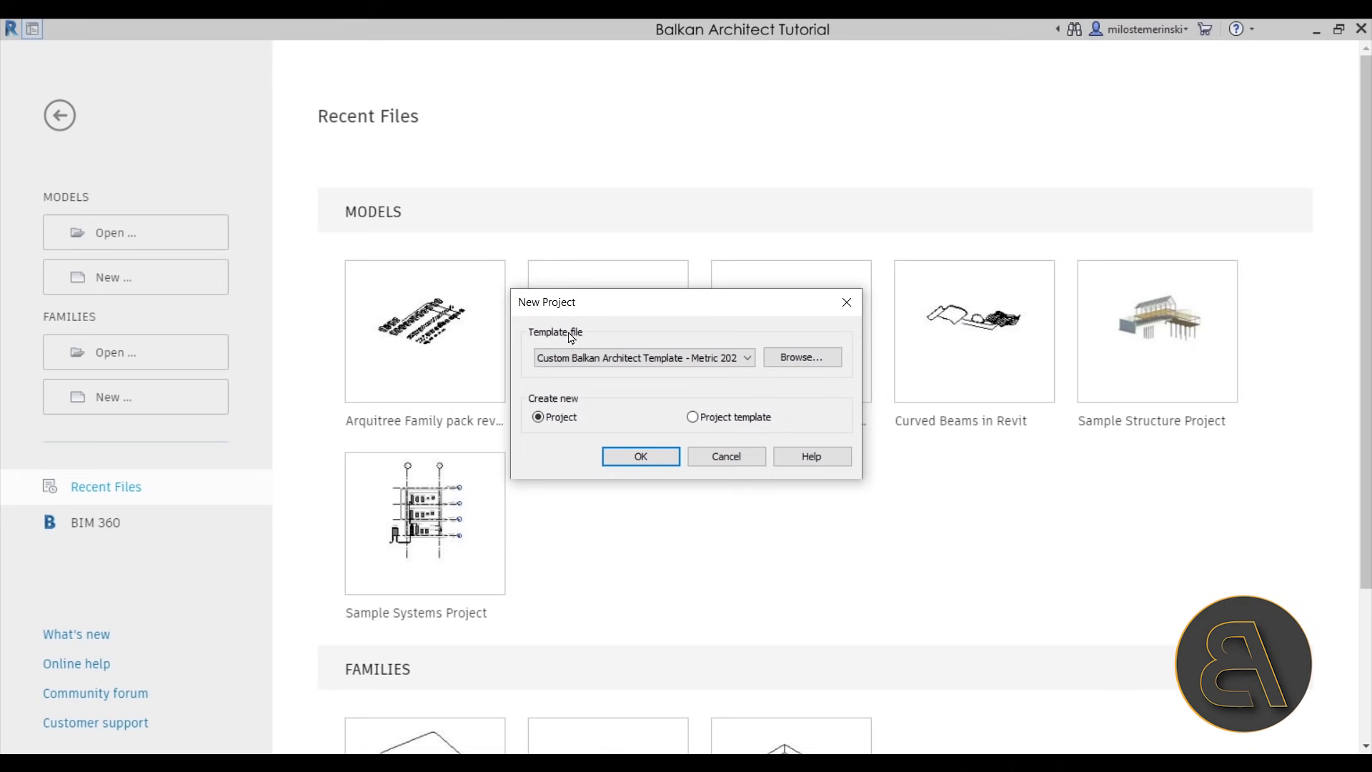
click(543, 357)
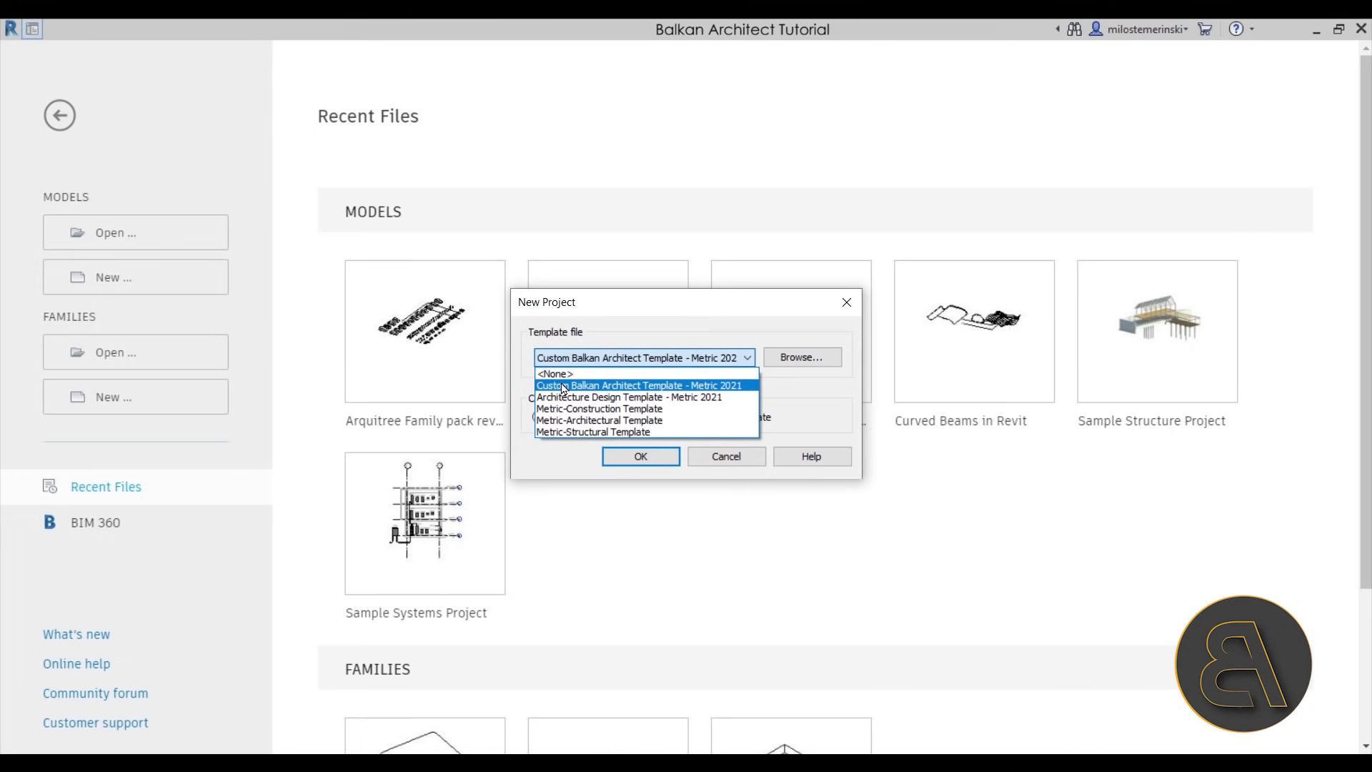
click(619, 384)
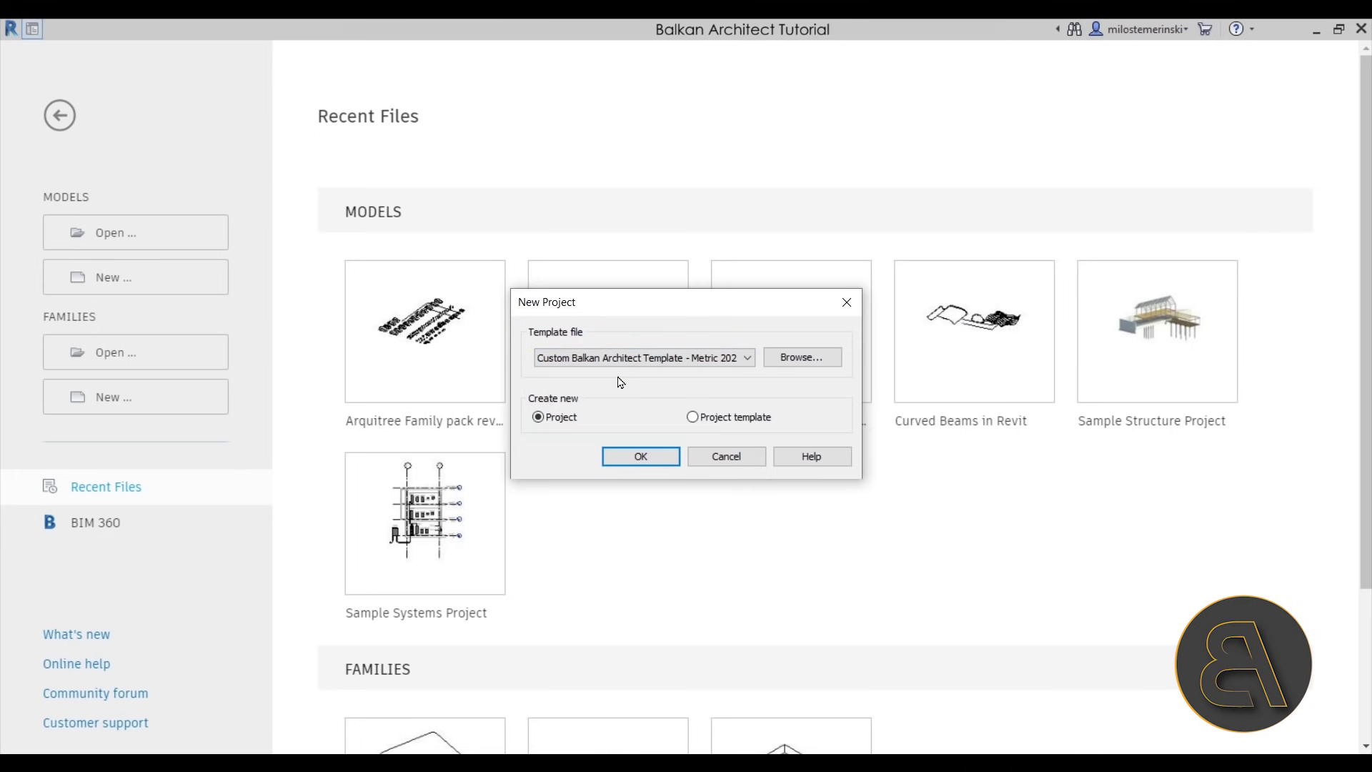
click(616, 359)
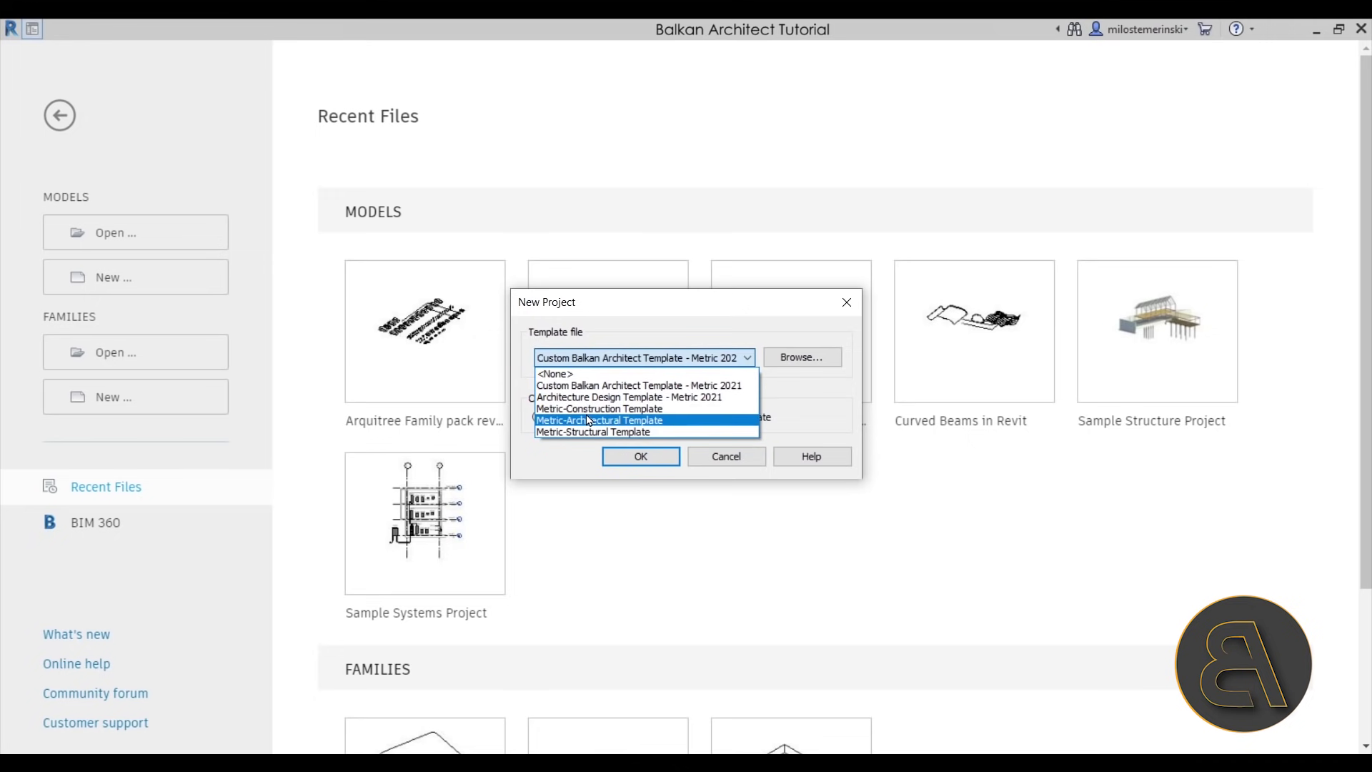
click(624, 329)
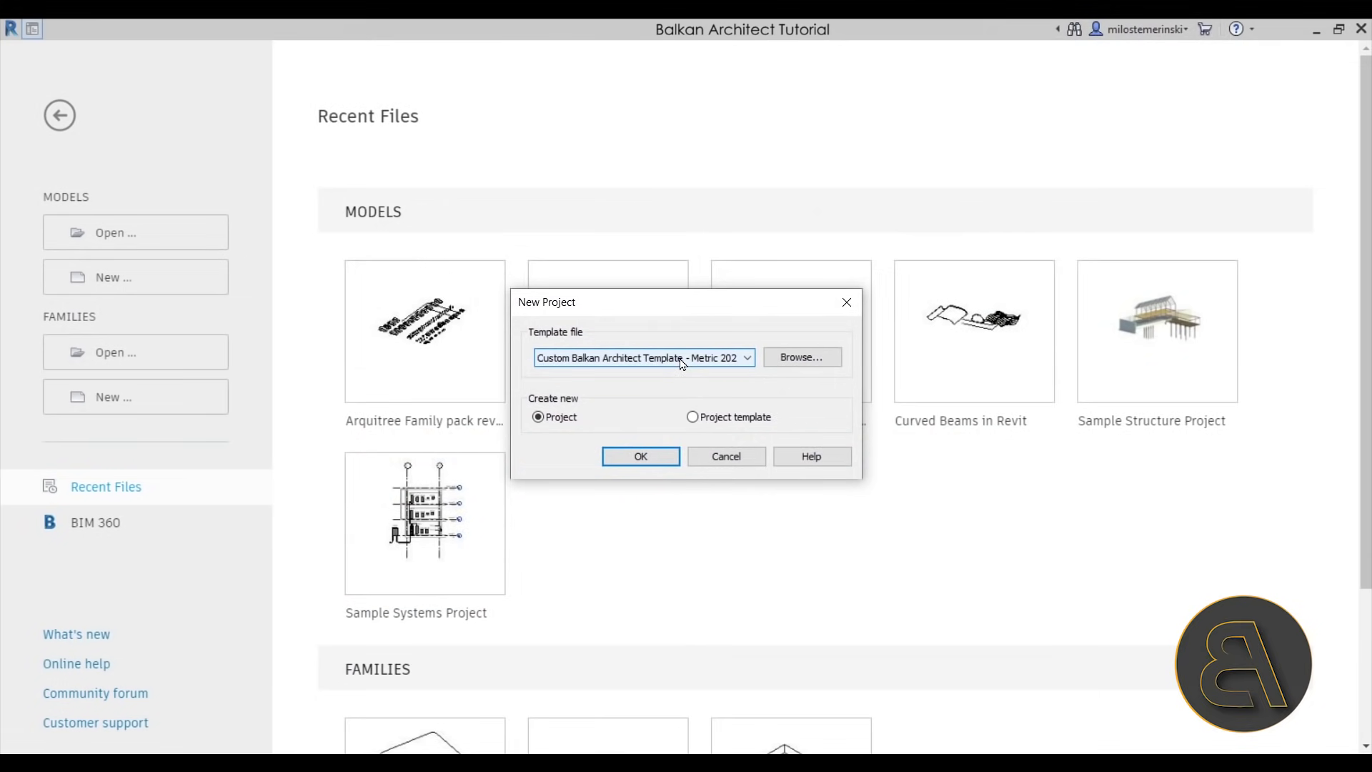
click(668, 459)
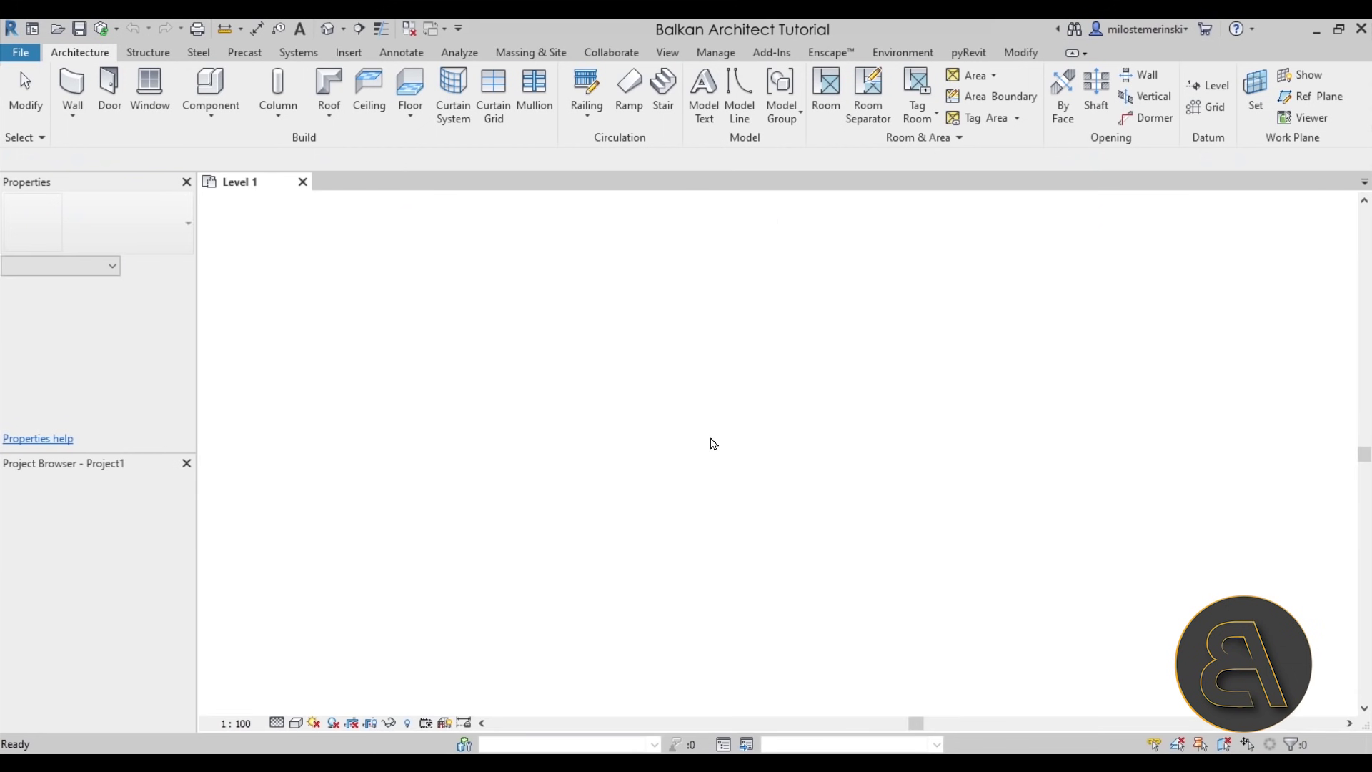
Pan the empty Level 1 plan left and show the Annotate tools
middle_drag(772, 465, 624, 463)
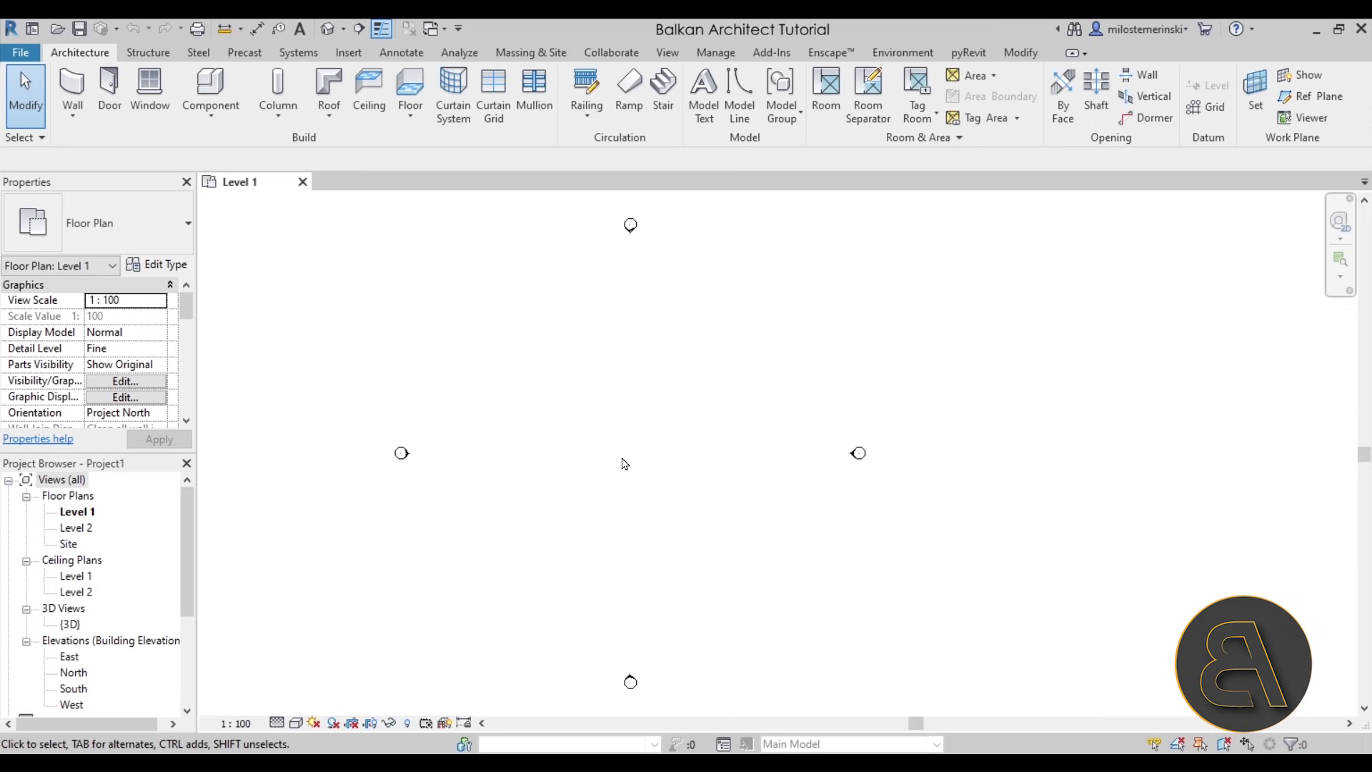
click(398, 53)
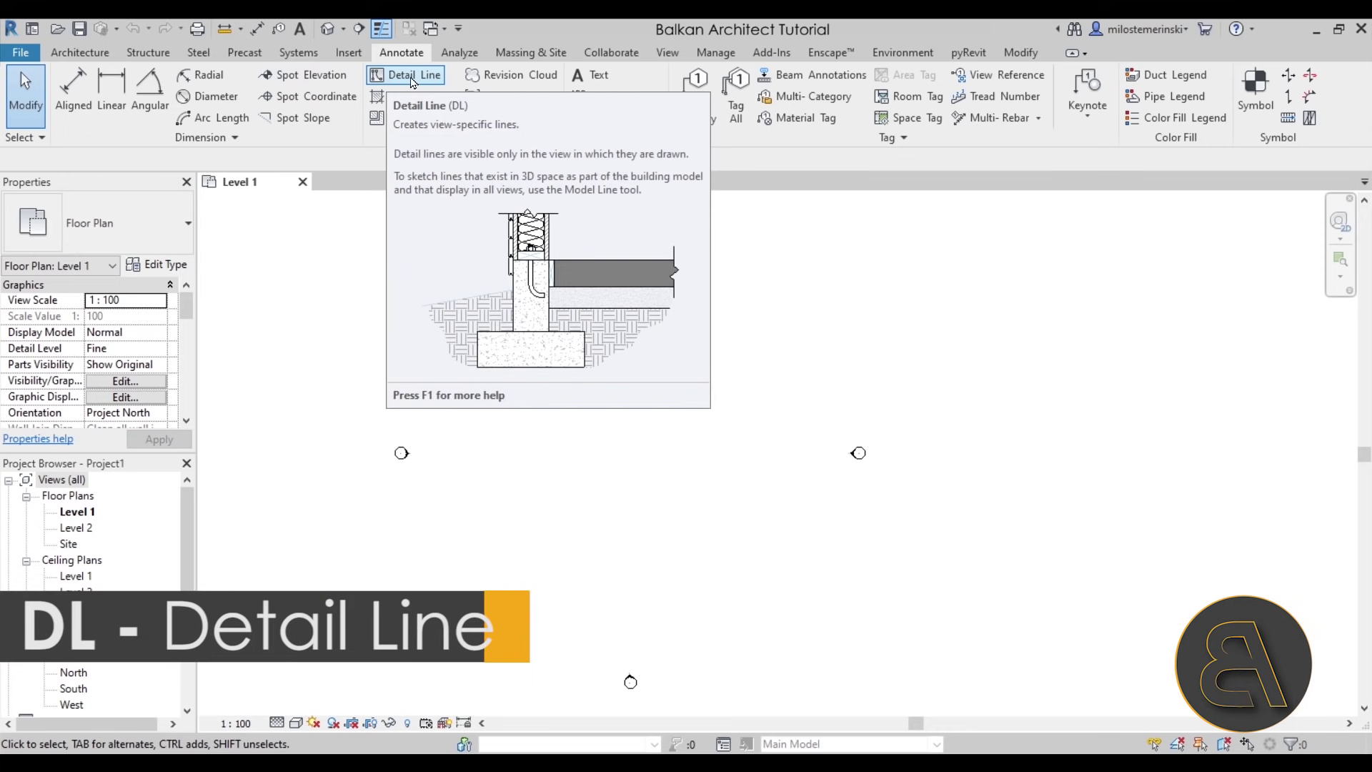
Draw a 1.0000 x 1.0000 rectangle of detail lines and select its four lines
click(412, 77)
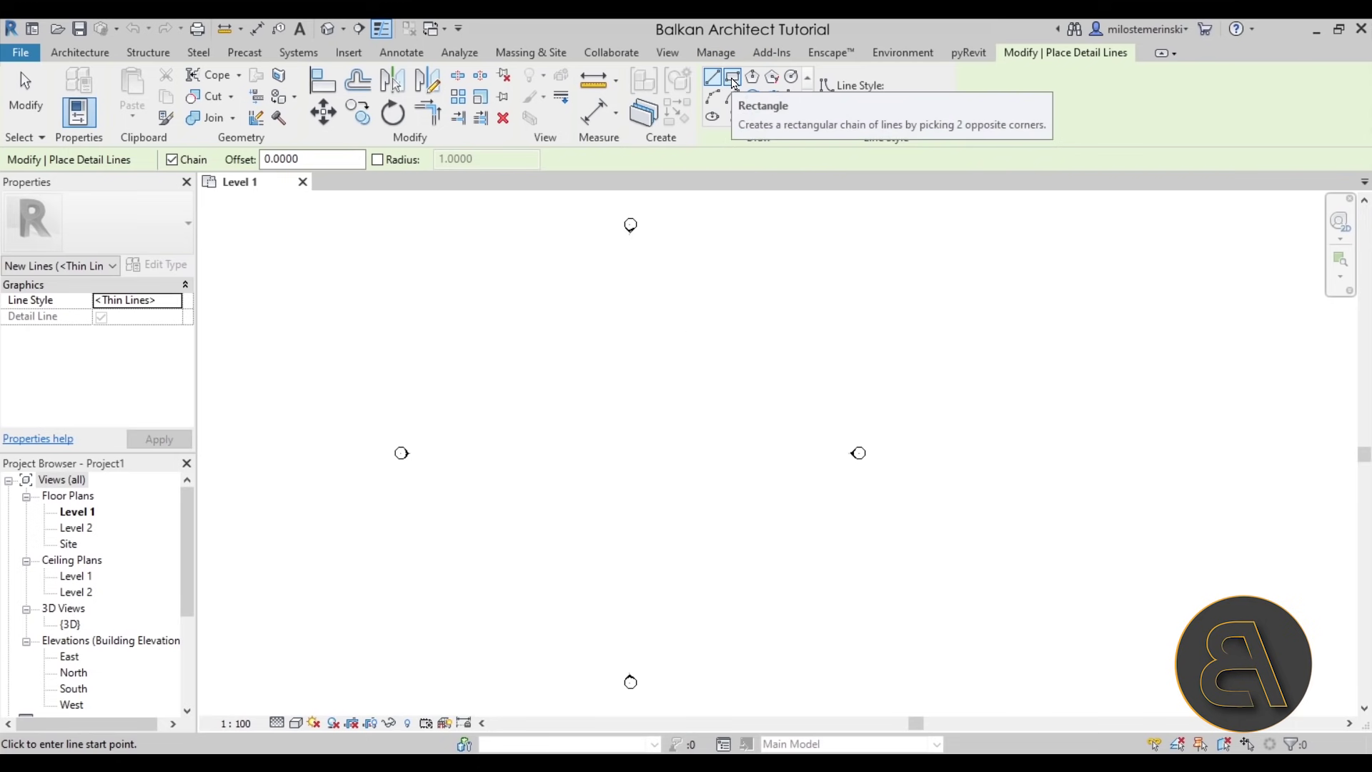
click(734, 80)
scroll(635, 463, up, 4)
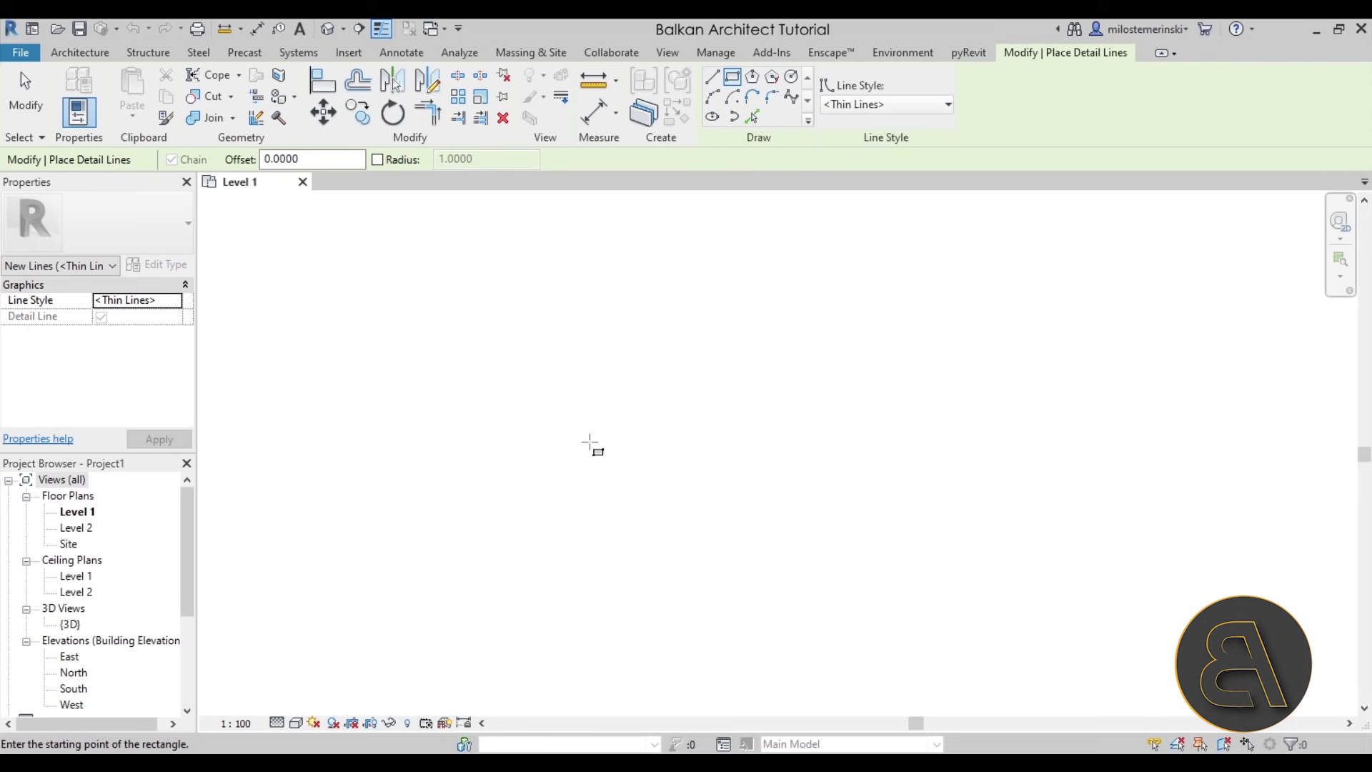
click(587, 429)
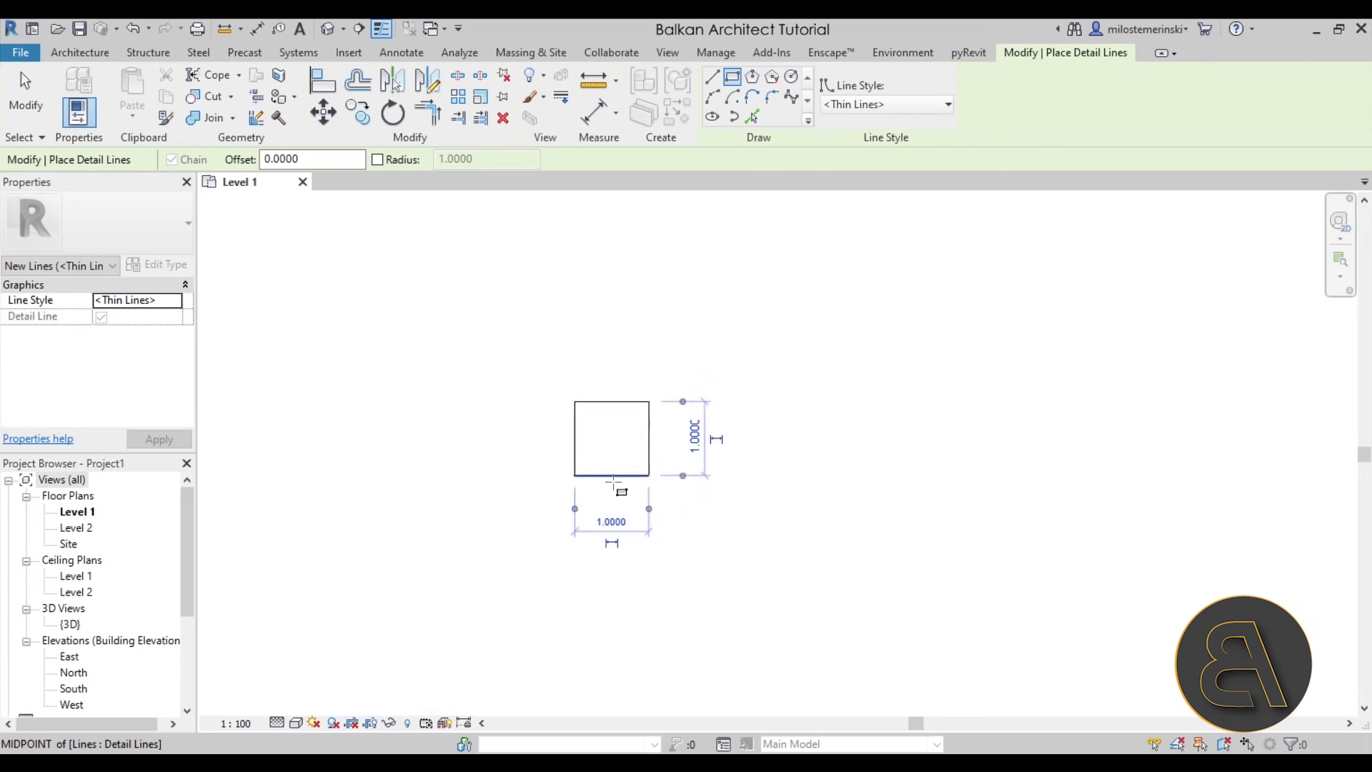
scroll(613, 481, up, 6)
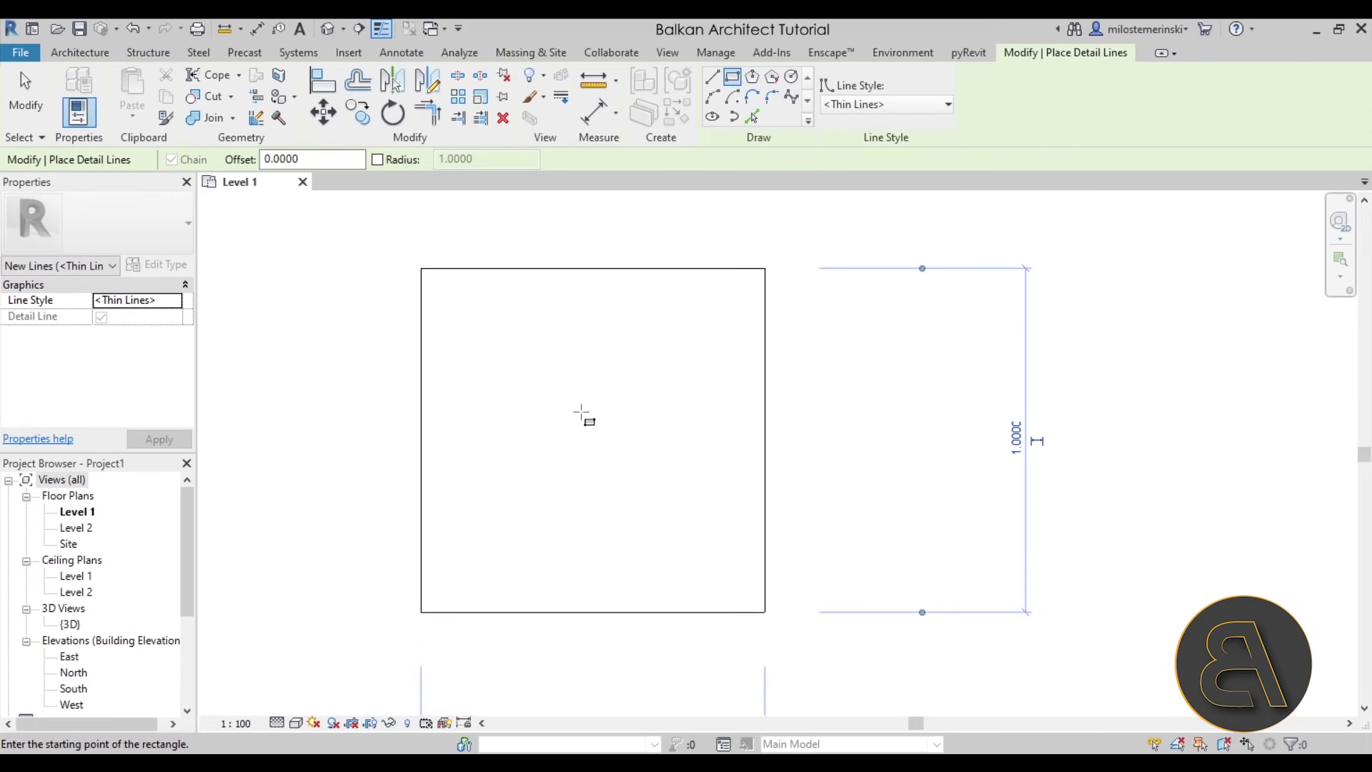
key(Escape)
key(Escape)
drag(880, 634, 348, 270)
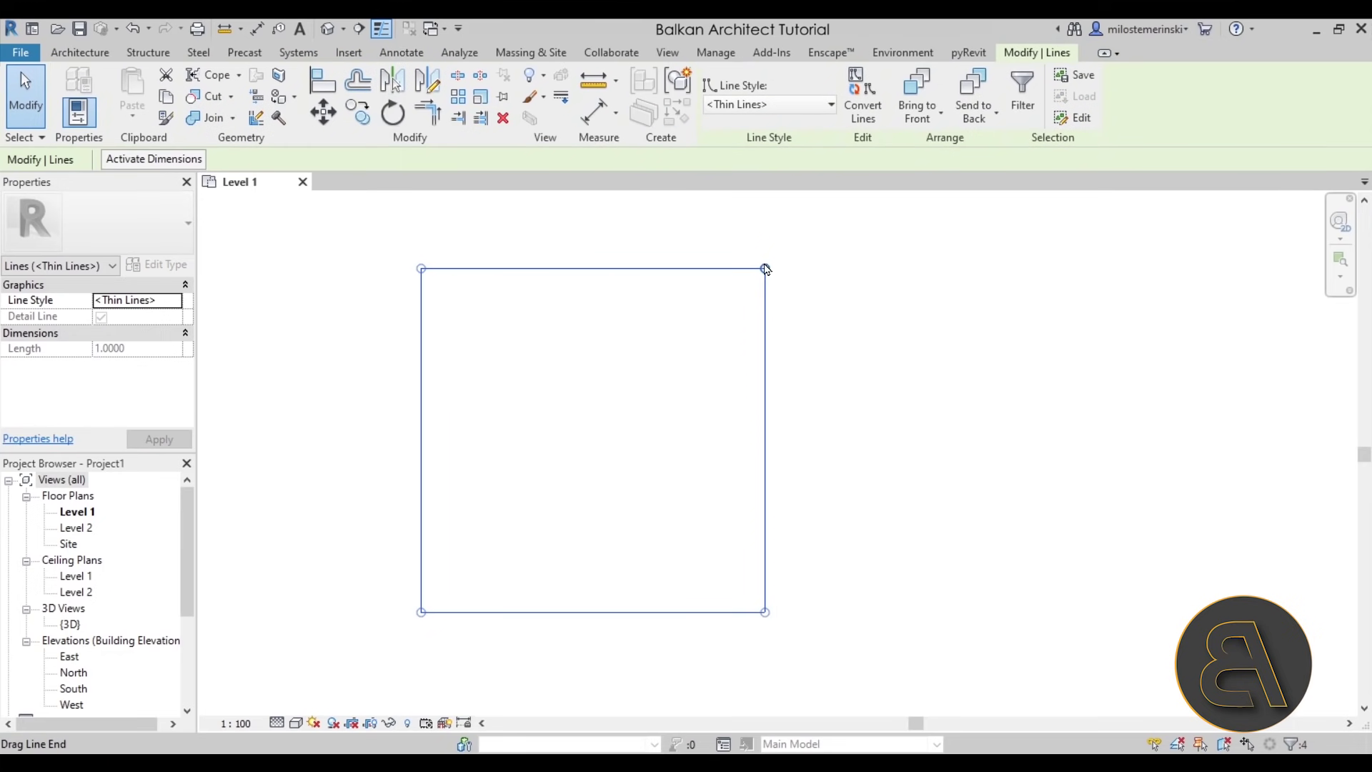
Change the square's line style to Orange dashed line
click(740, 105)
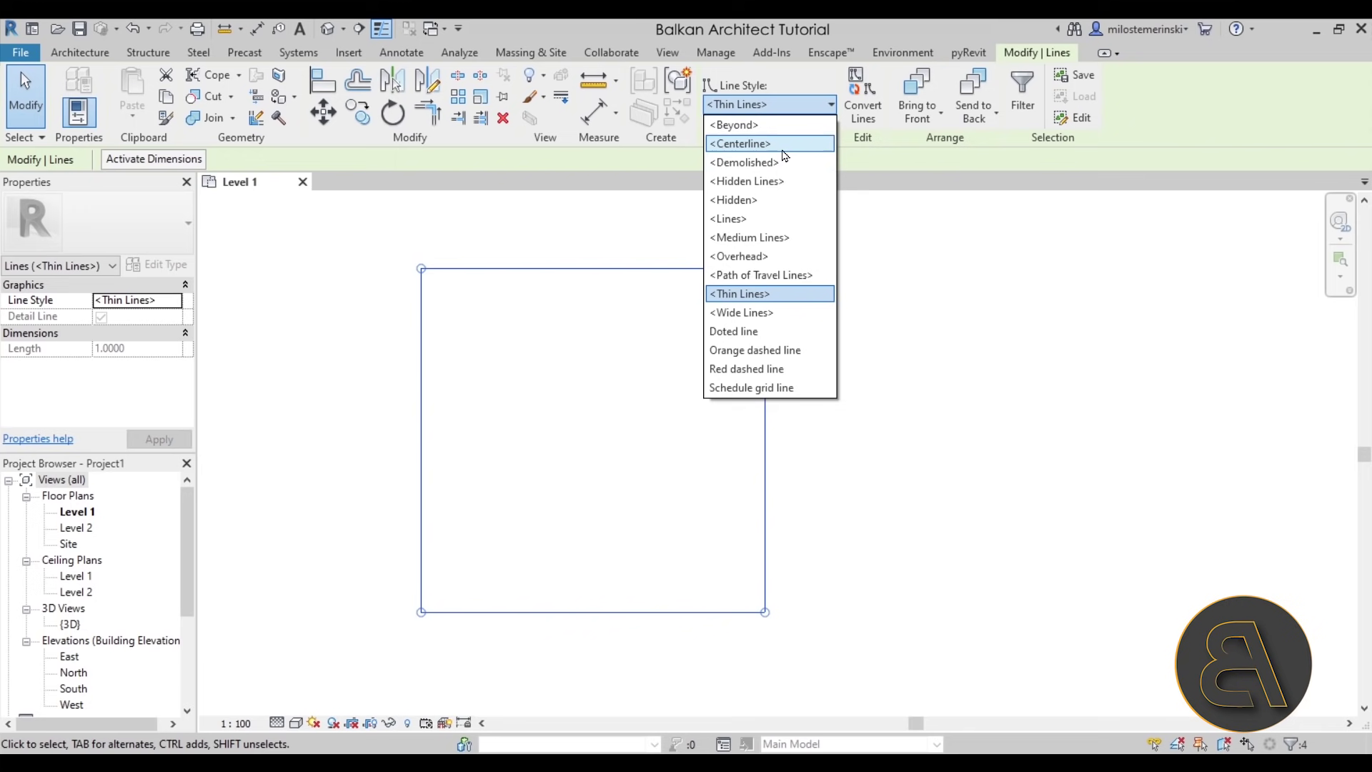
click(717, 350)
click(676, 377)
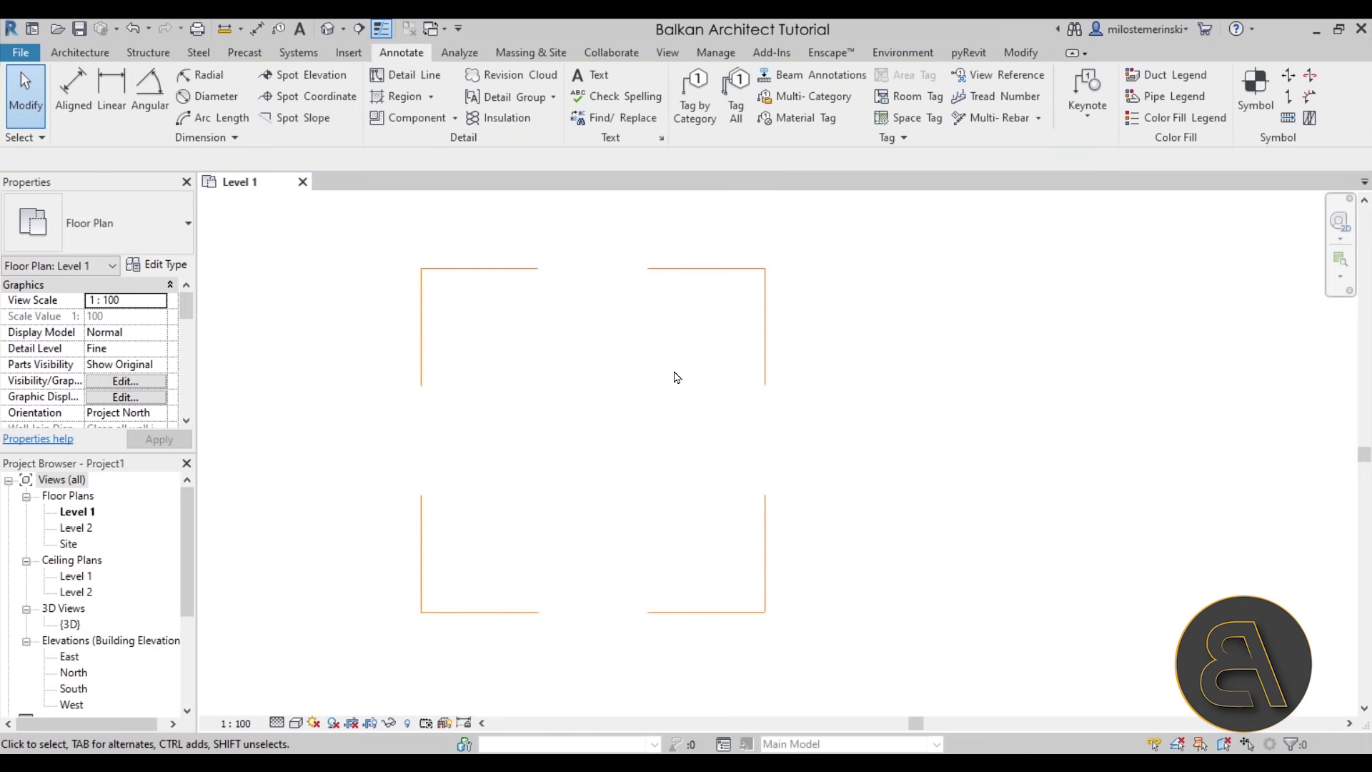
Toggle Thin Lines off and back on, then start a new detail line with <Thin Lines>
click(382, 28)
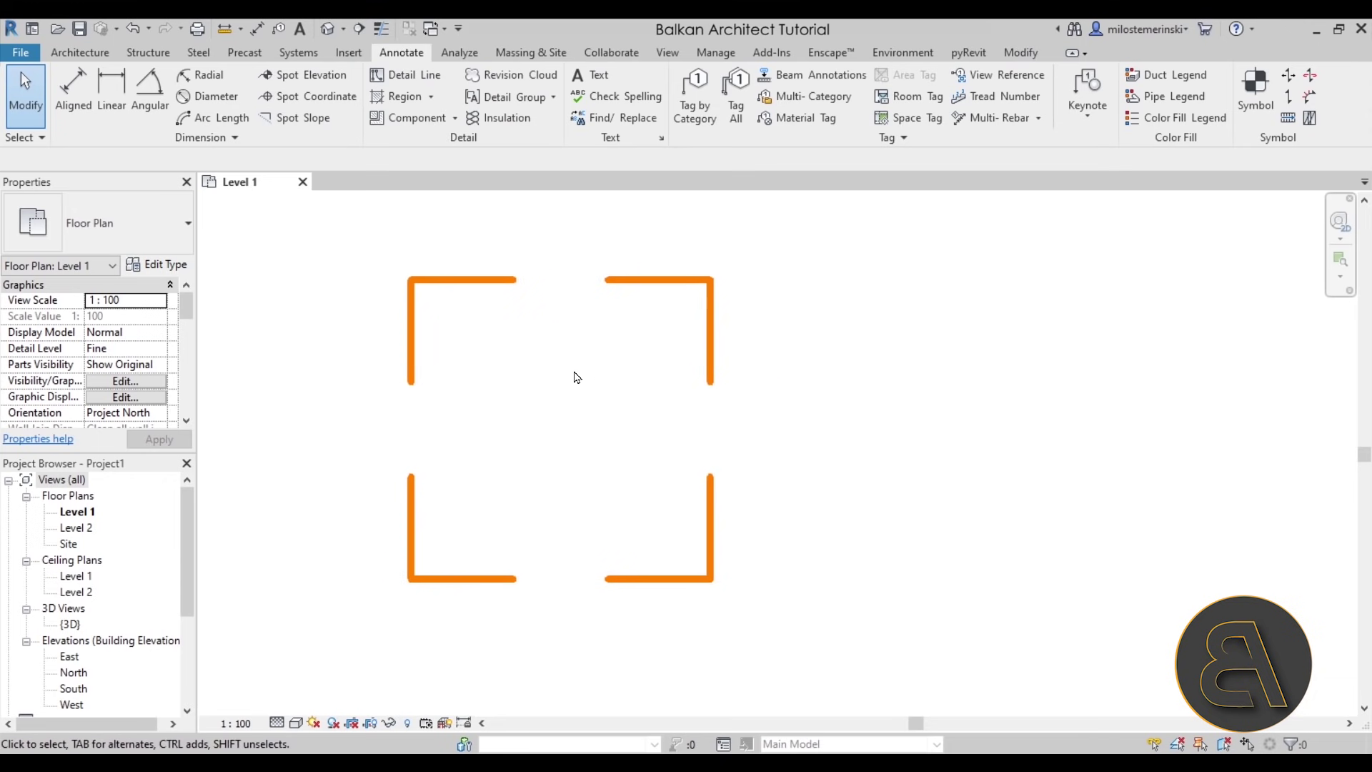
click(380, 33)
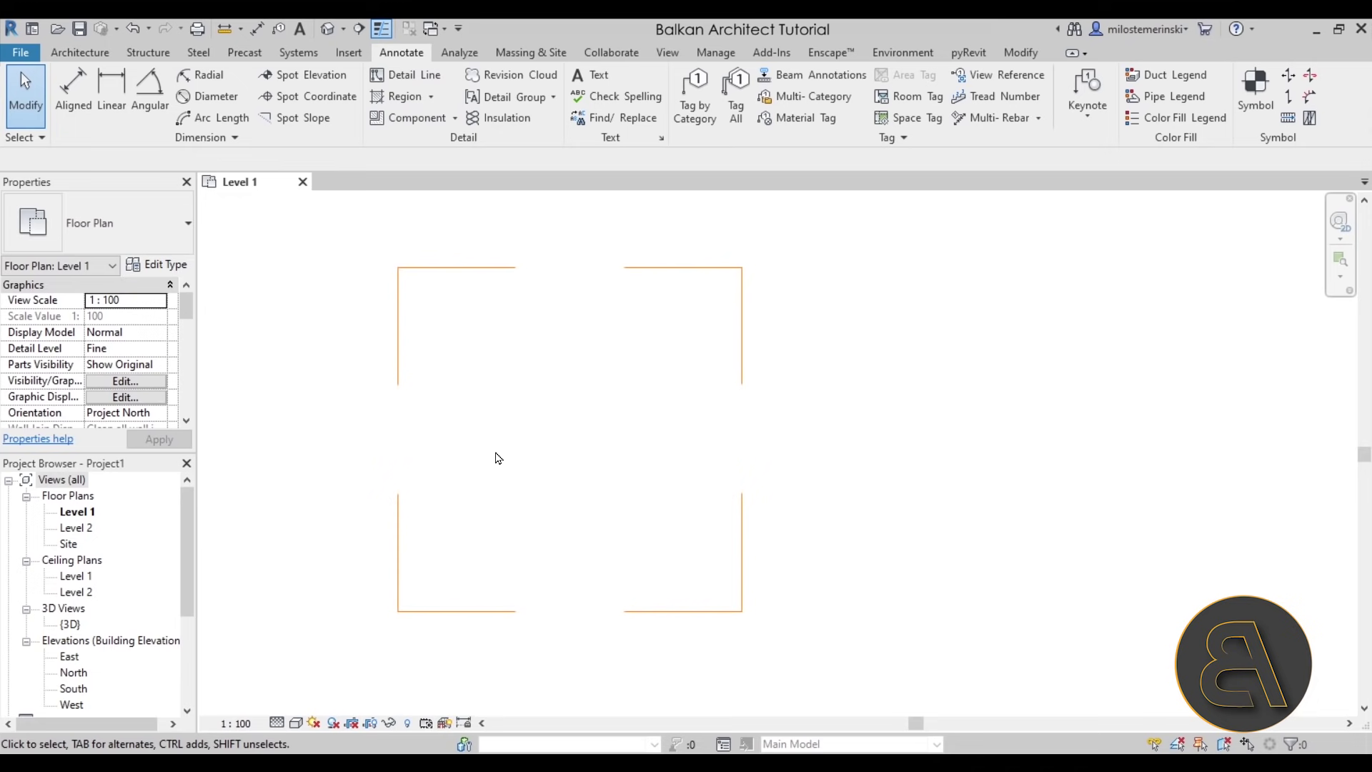
click(405, 75)
click(887, 107)
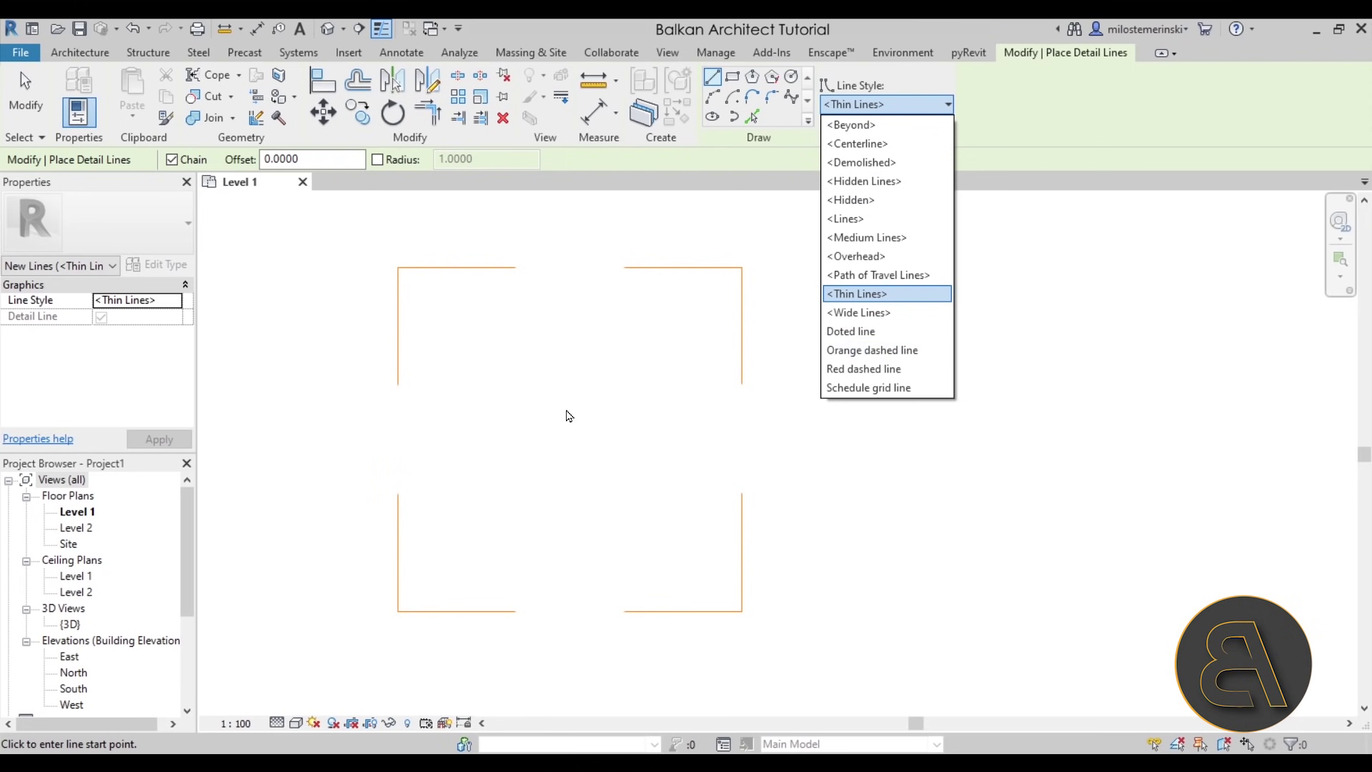
Draw thin vertical and horizontal centre axes between the square's opposite edge midpoints
click(588, 299)
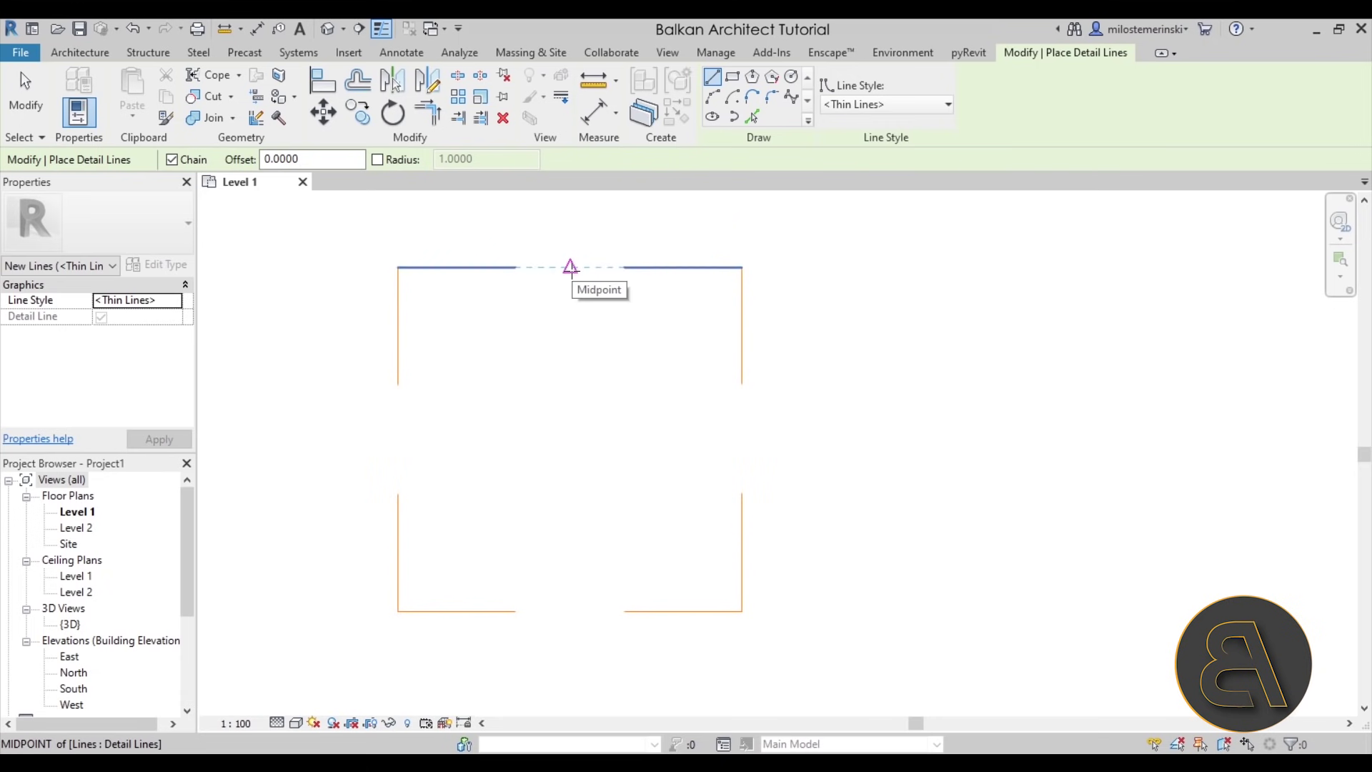
click(571, 267)
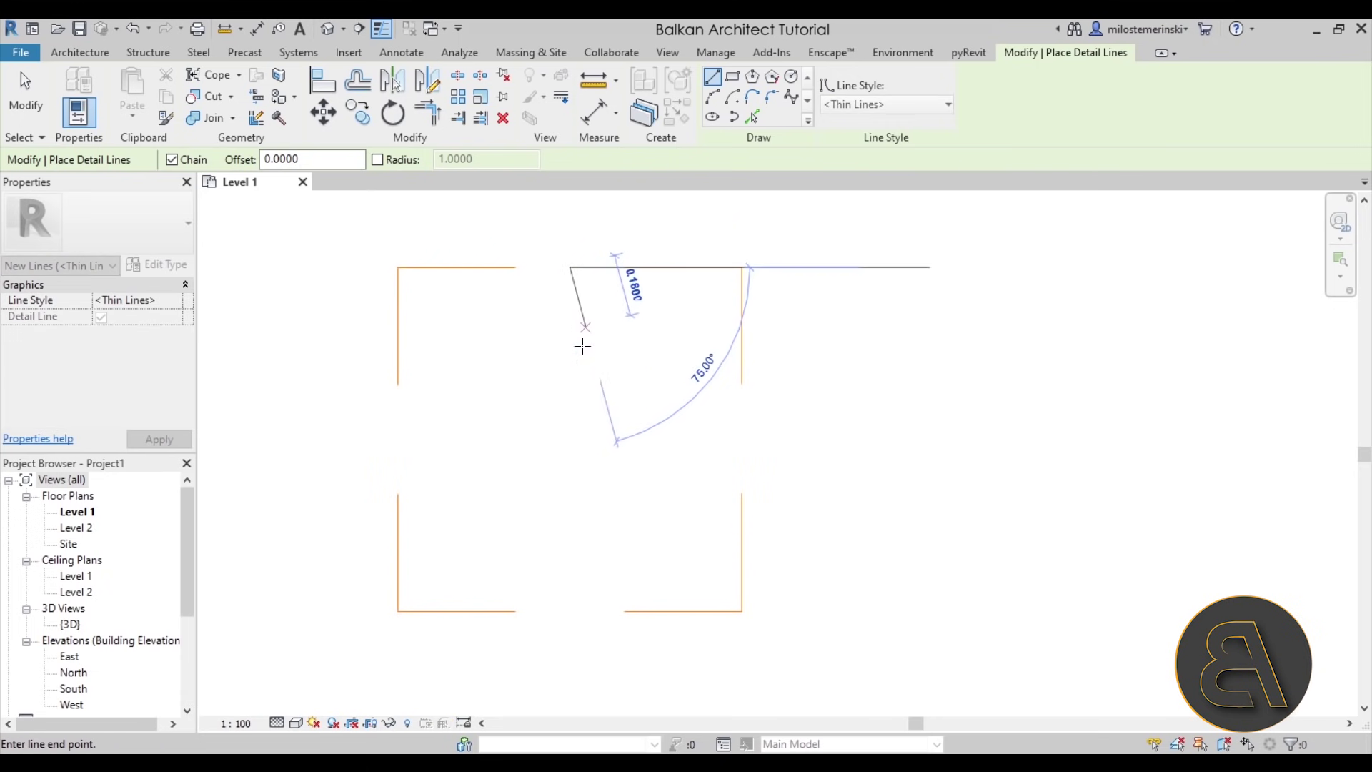
click(570, 611)
key(Escape)
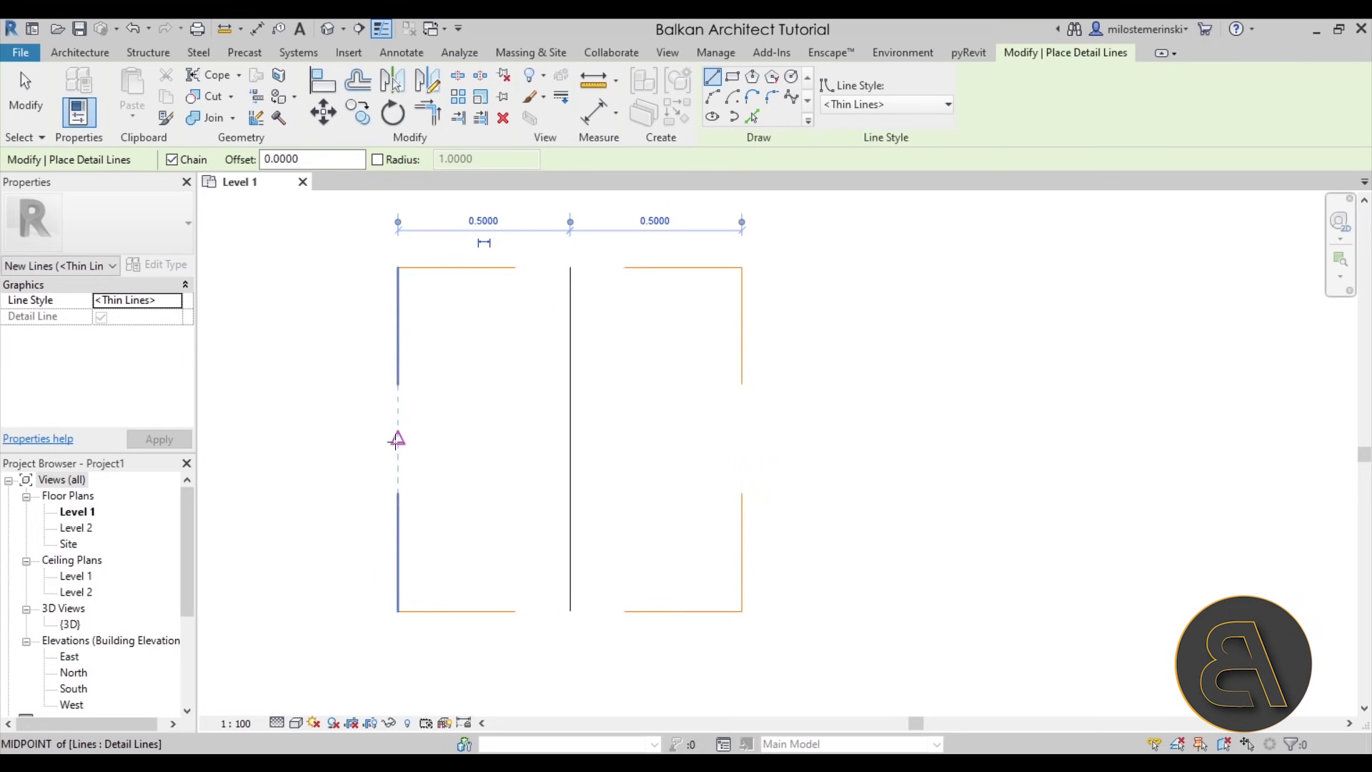
click(397, 439)
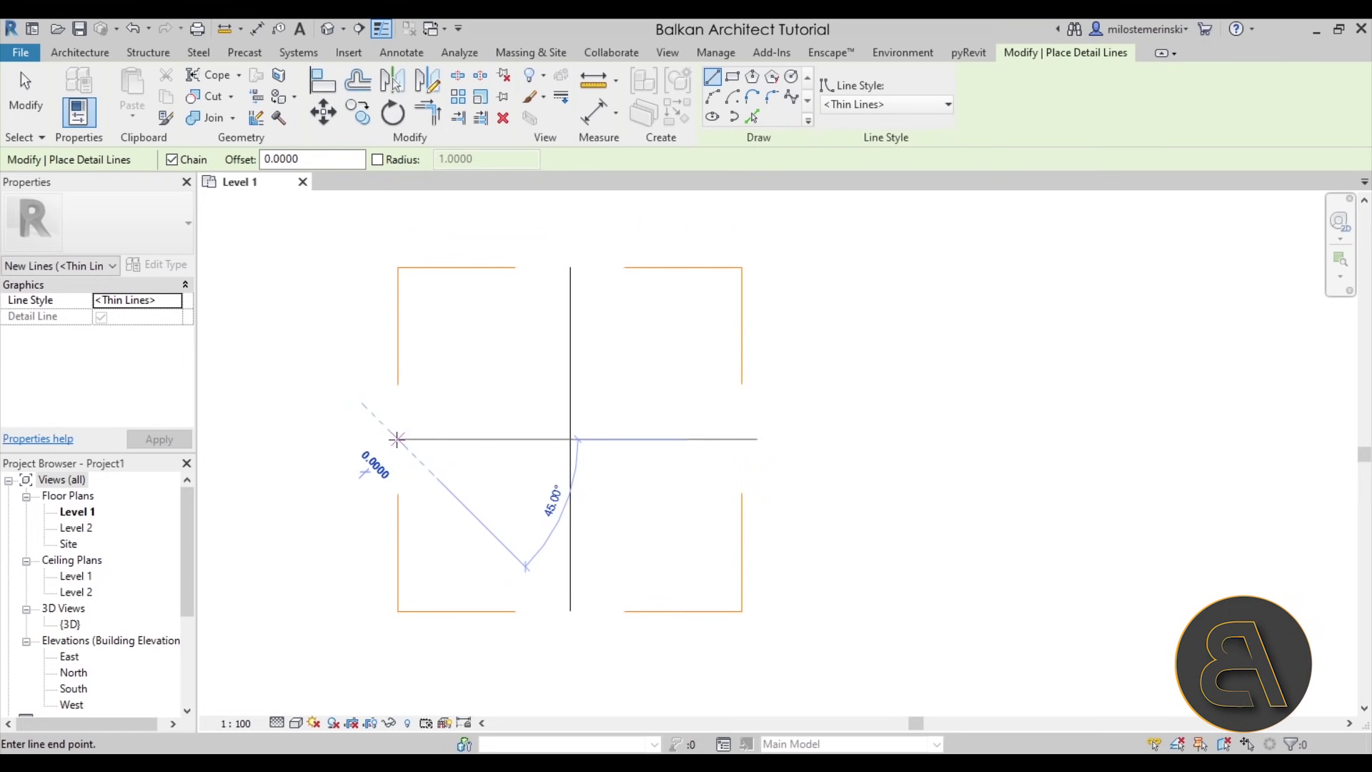
click(743, 438)
key(Escape)
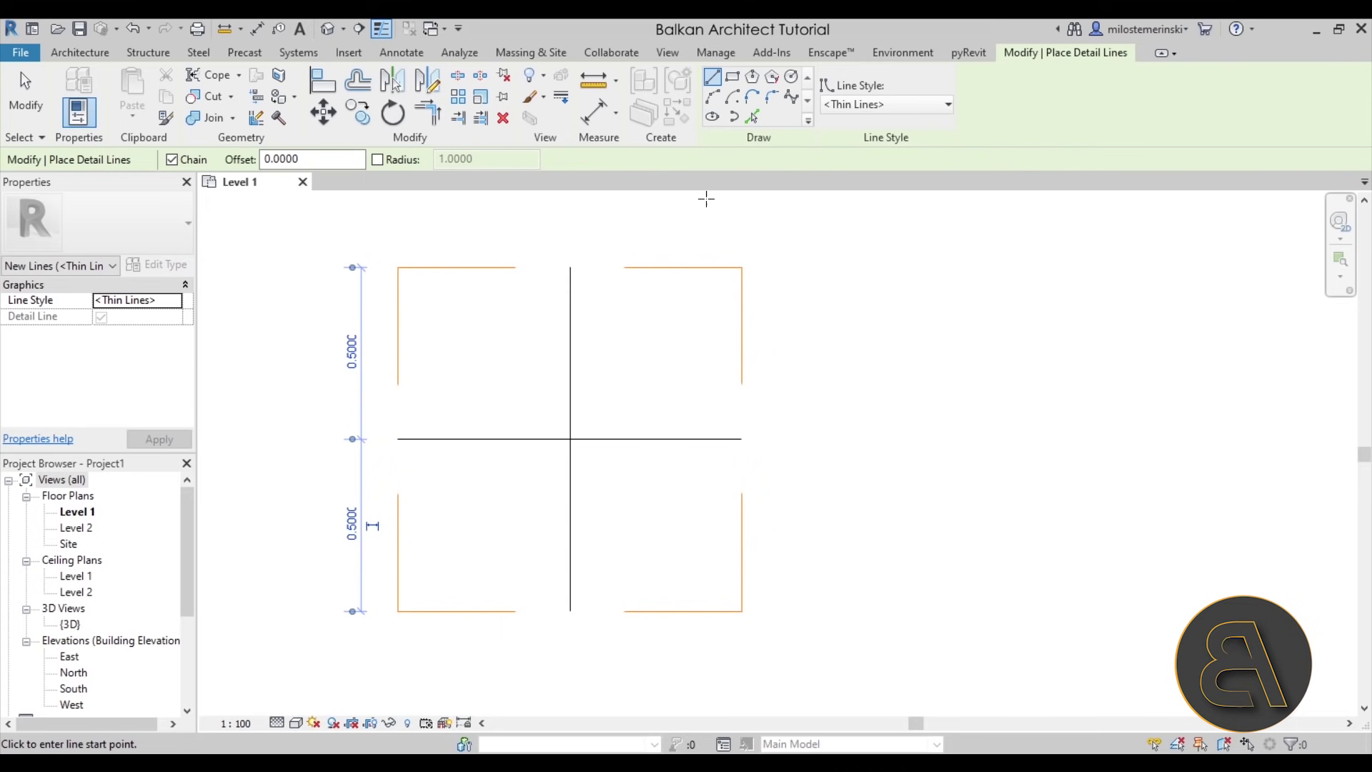
Draw two 0.2000-radius circles at the axes' intersection and the square's top-left corner
click(791, 77)
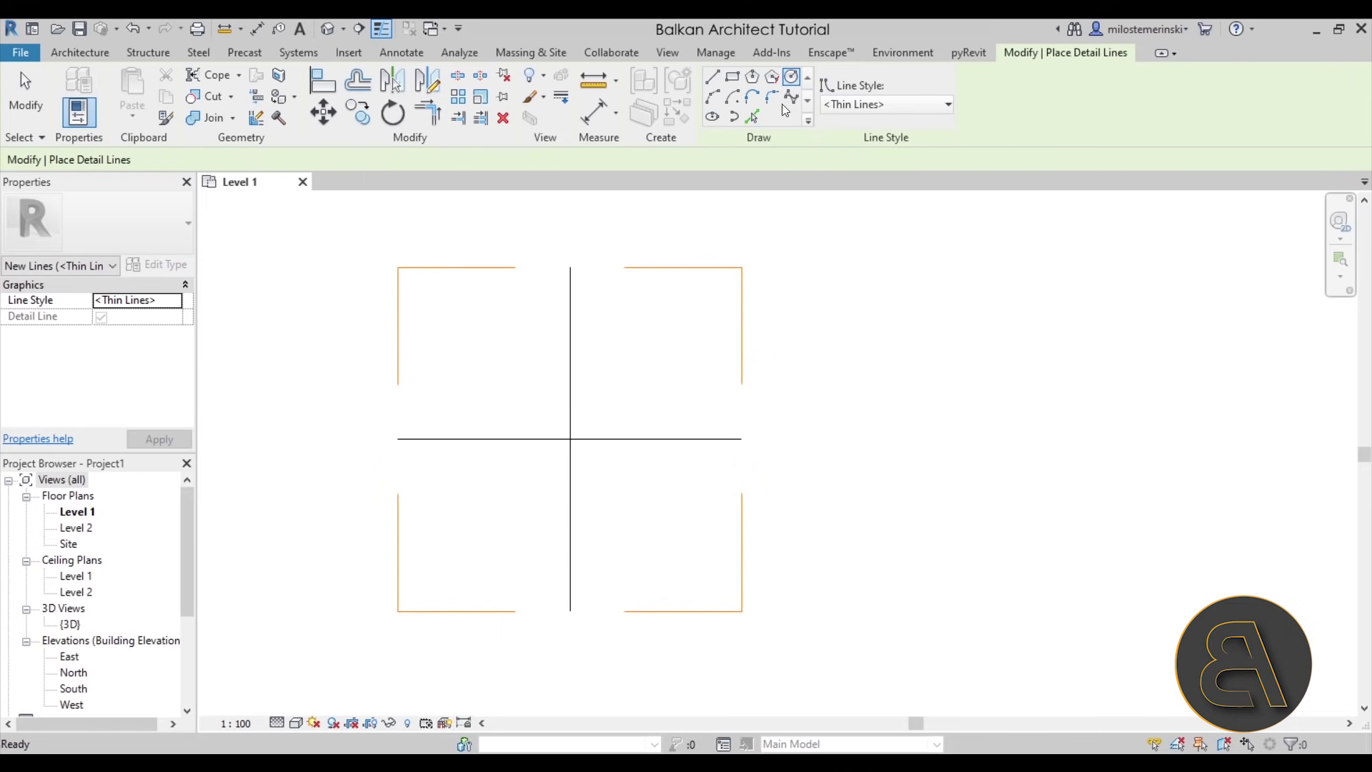
click(570, 439)
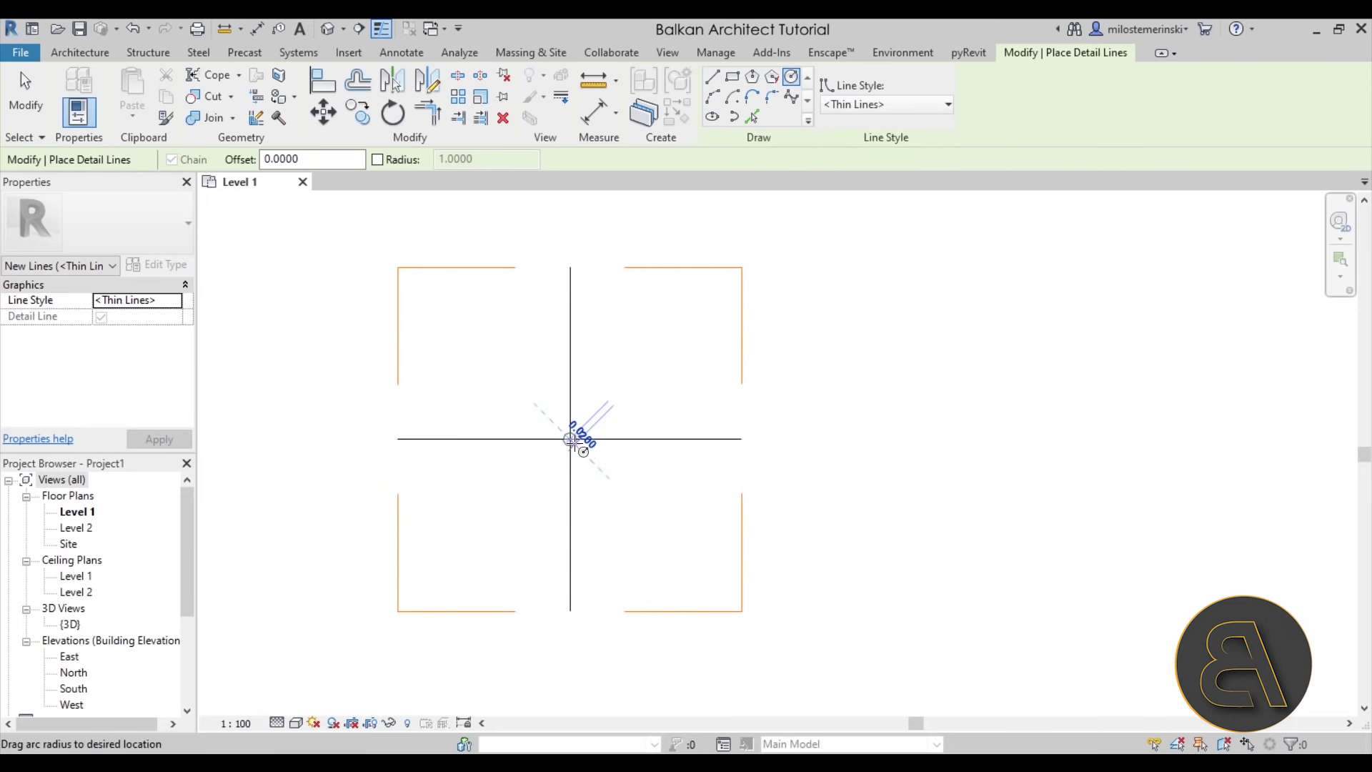
click(629, 474)
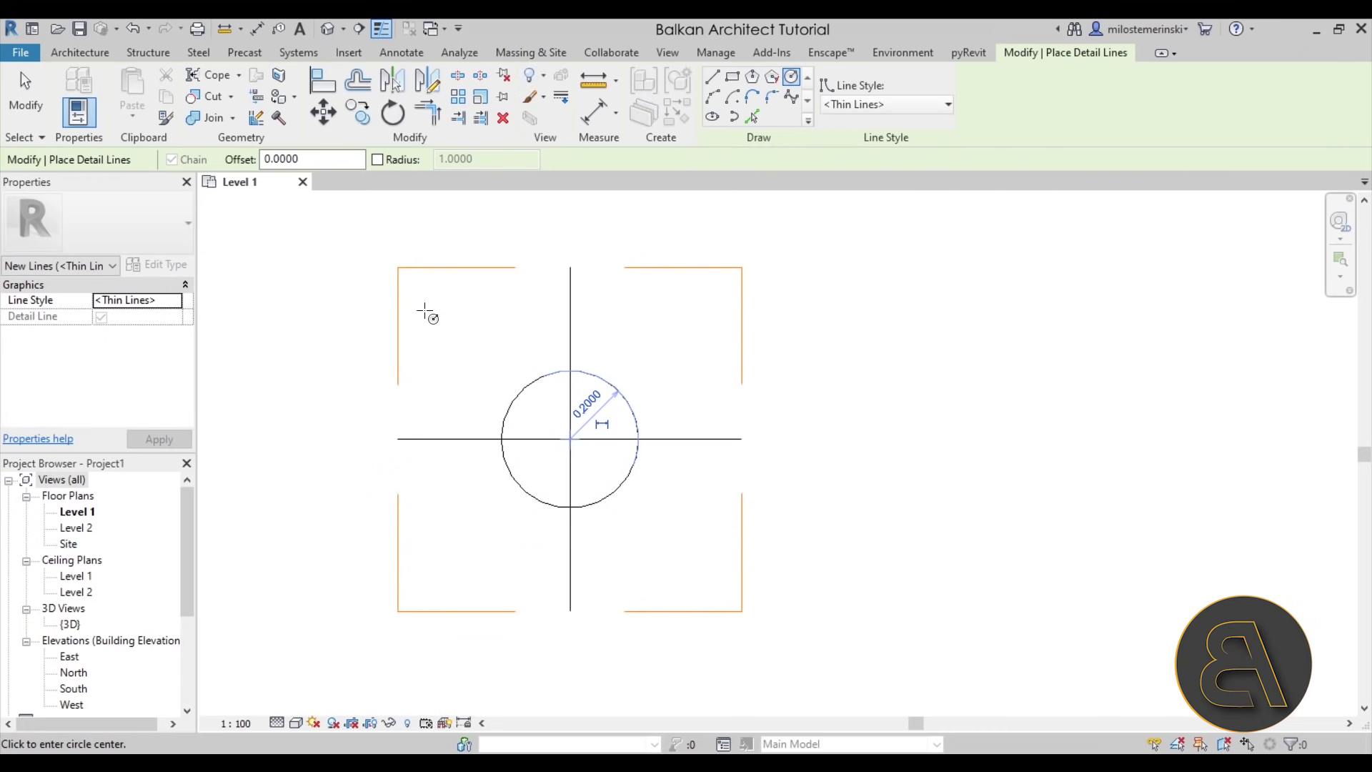
click(398, 268)
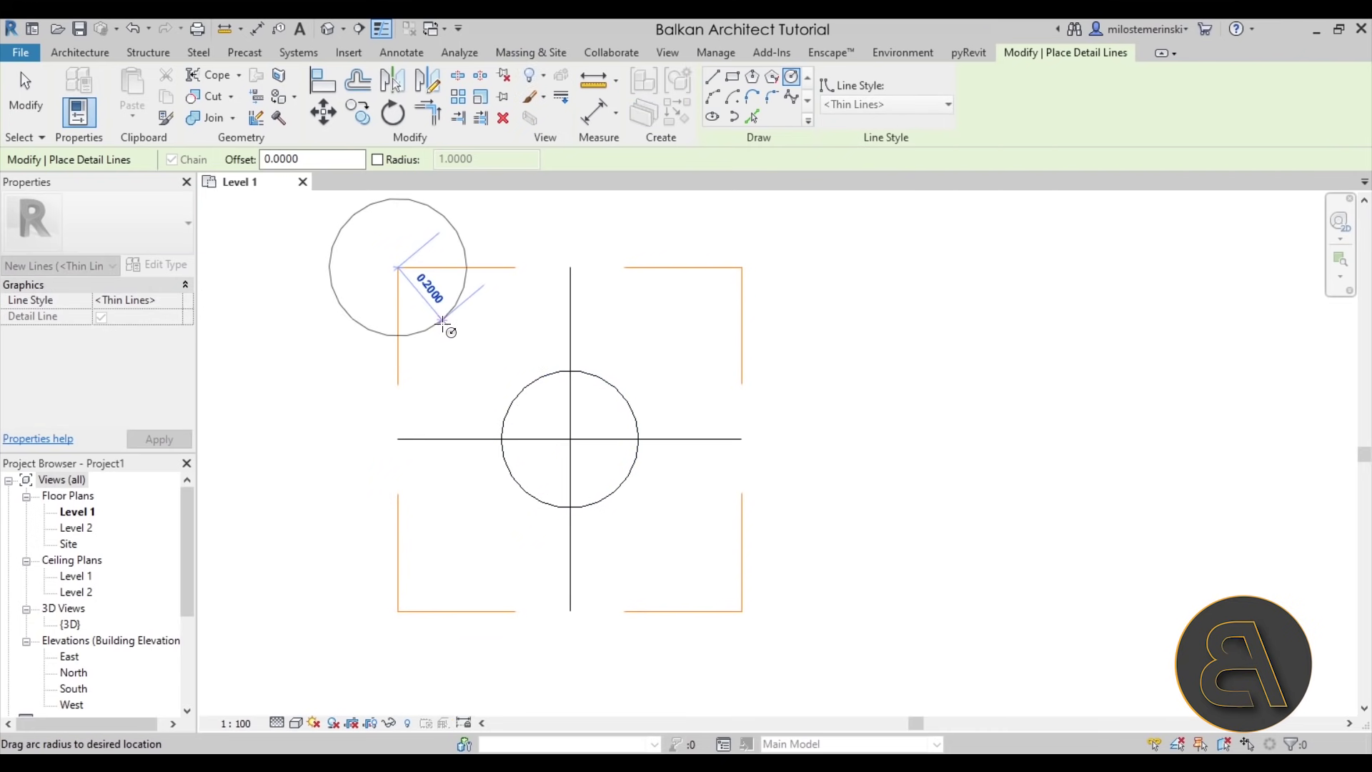
click(443, 325)
key(Escape)
key(Escape)
Recentre and zoom onto the square drawing, then start placing Thin Lines detail lines
middle_drag(474, 237, 493, 295)
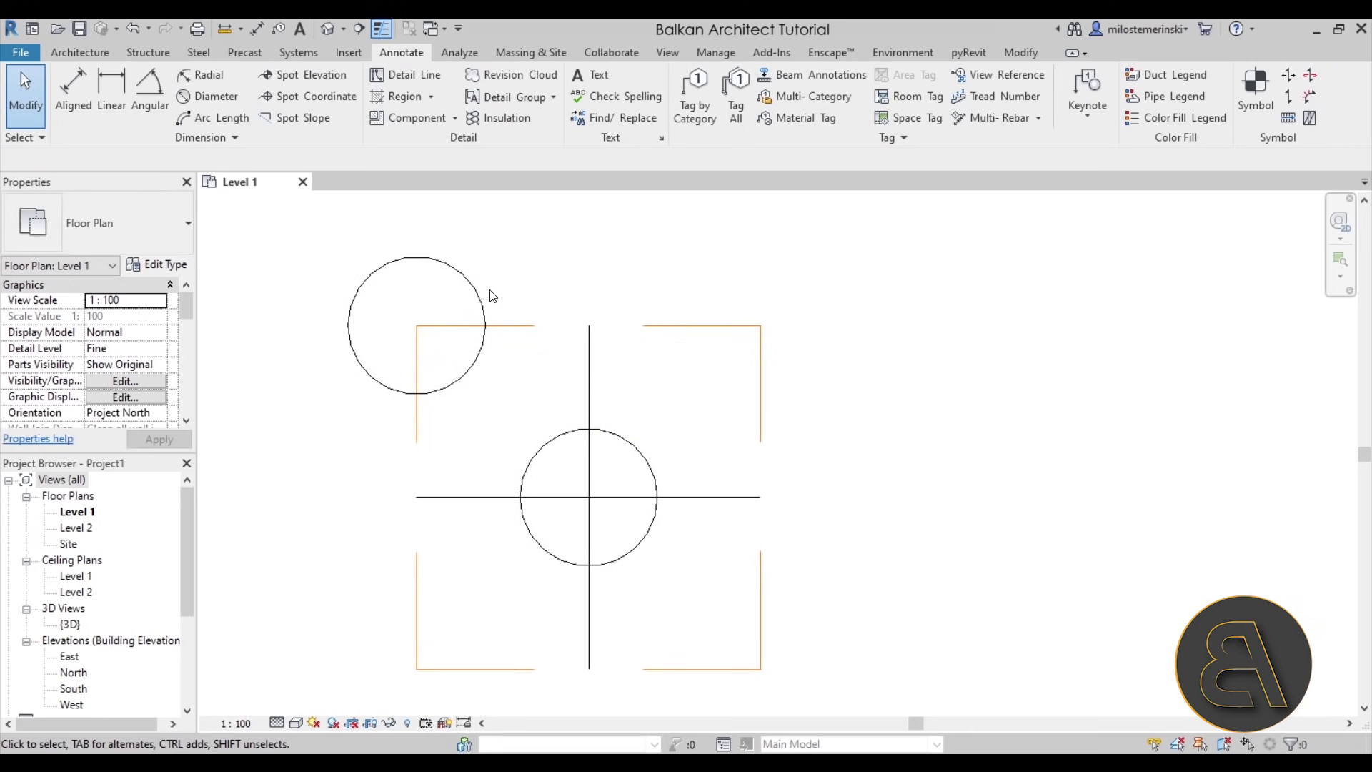
scroll(486, 307, down, 1)
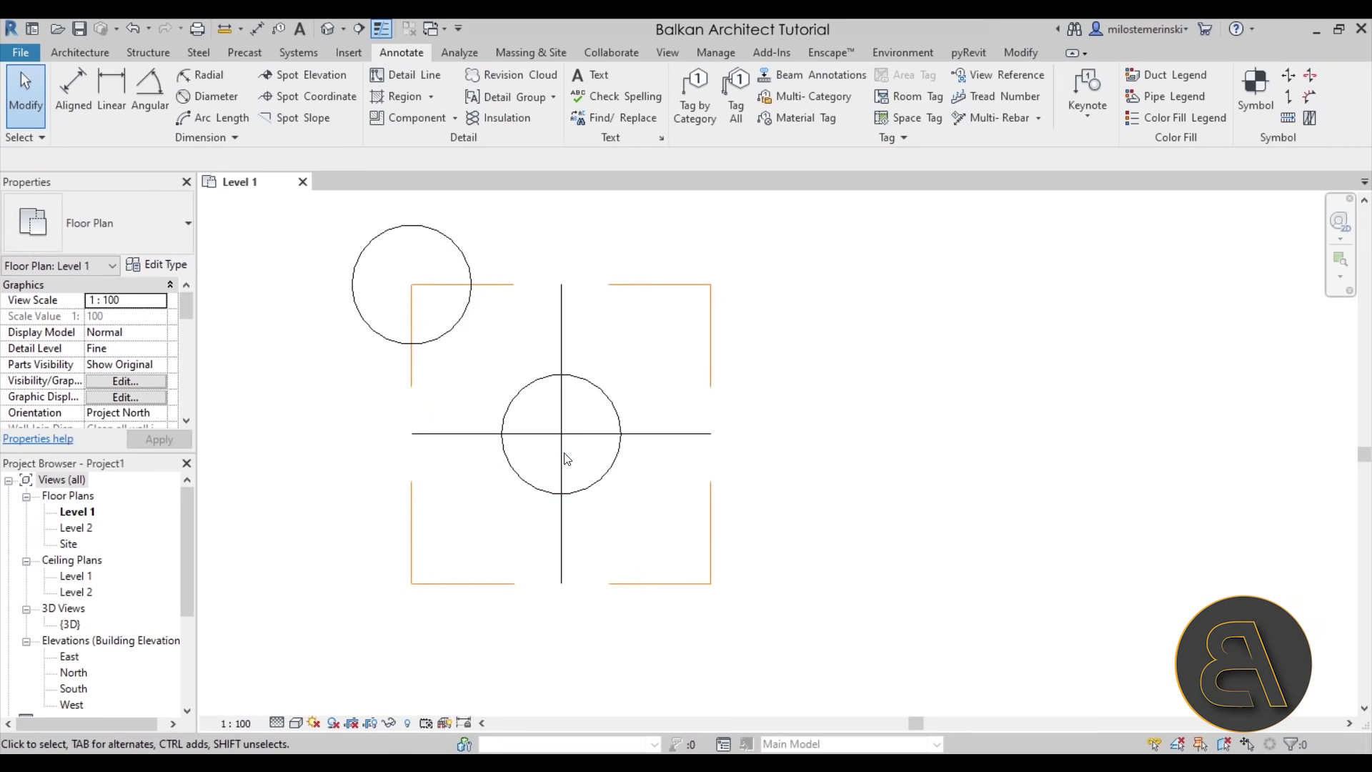
scroll(564, 518, down, 1)
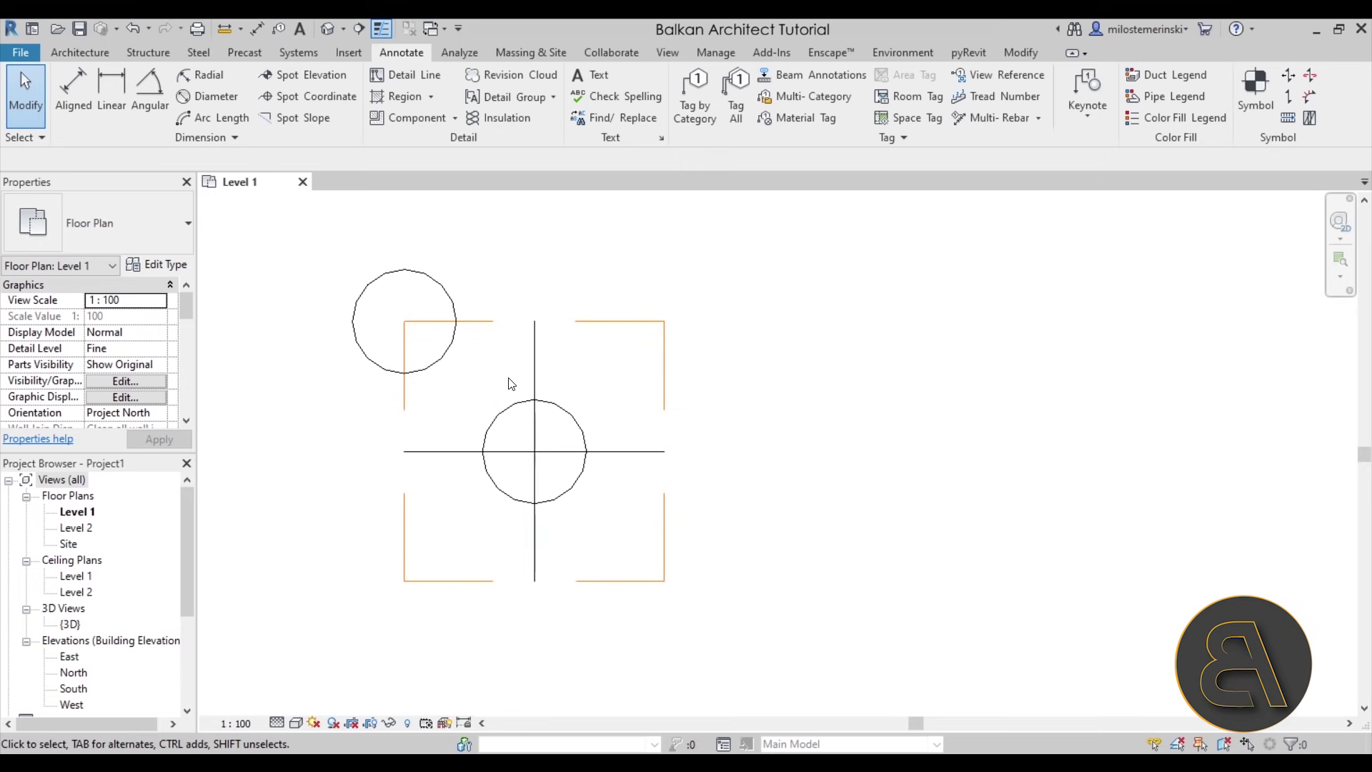
scroll(527, 377, up, 1)
scroll(526, 438, up, 2)
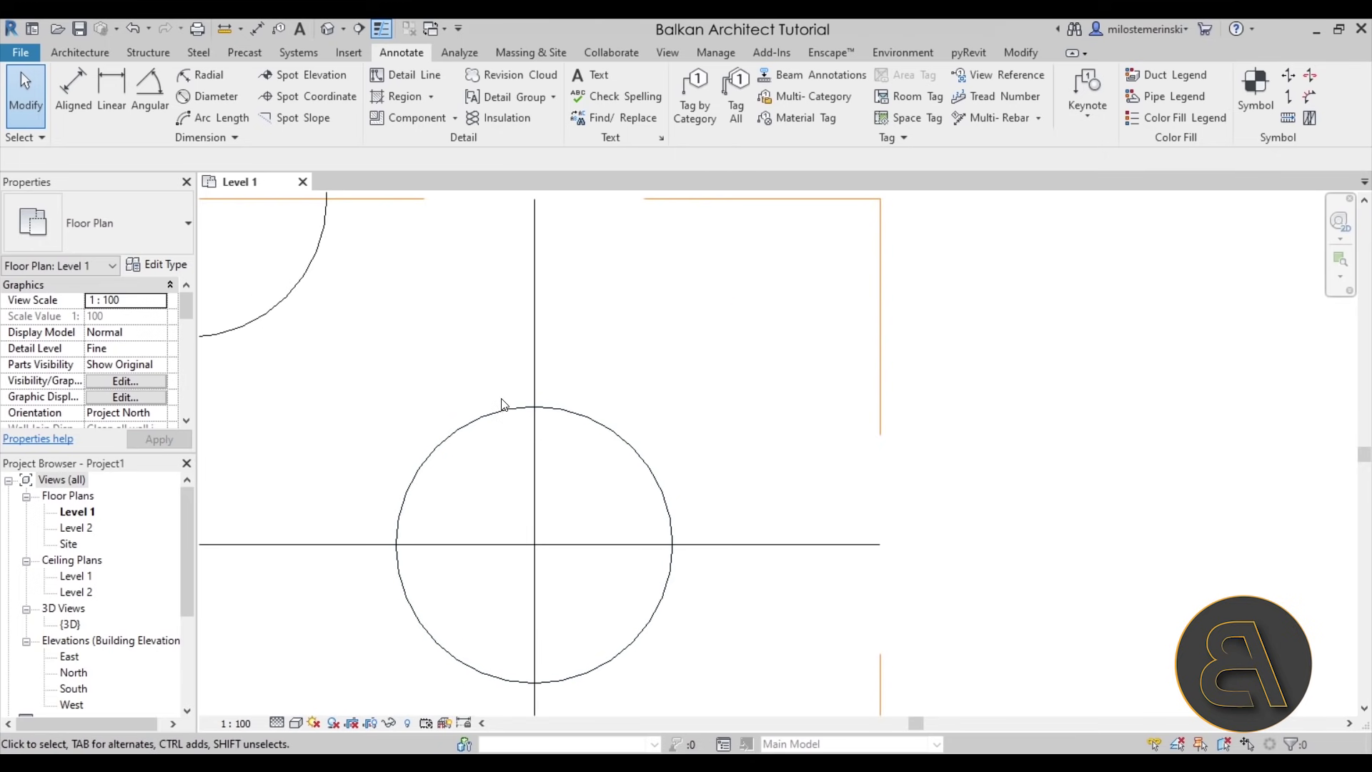
scroll(471, 418, down, 1)
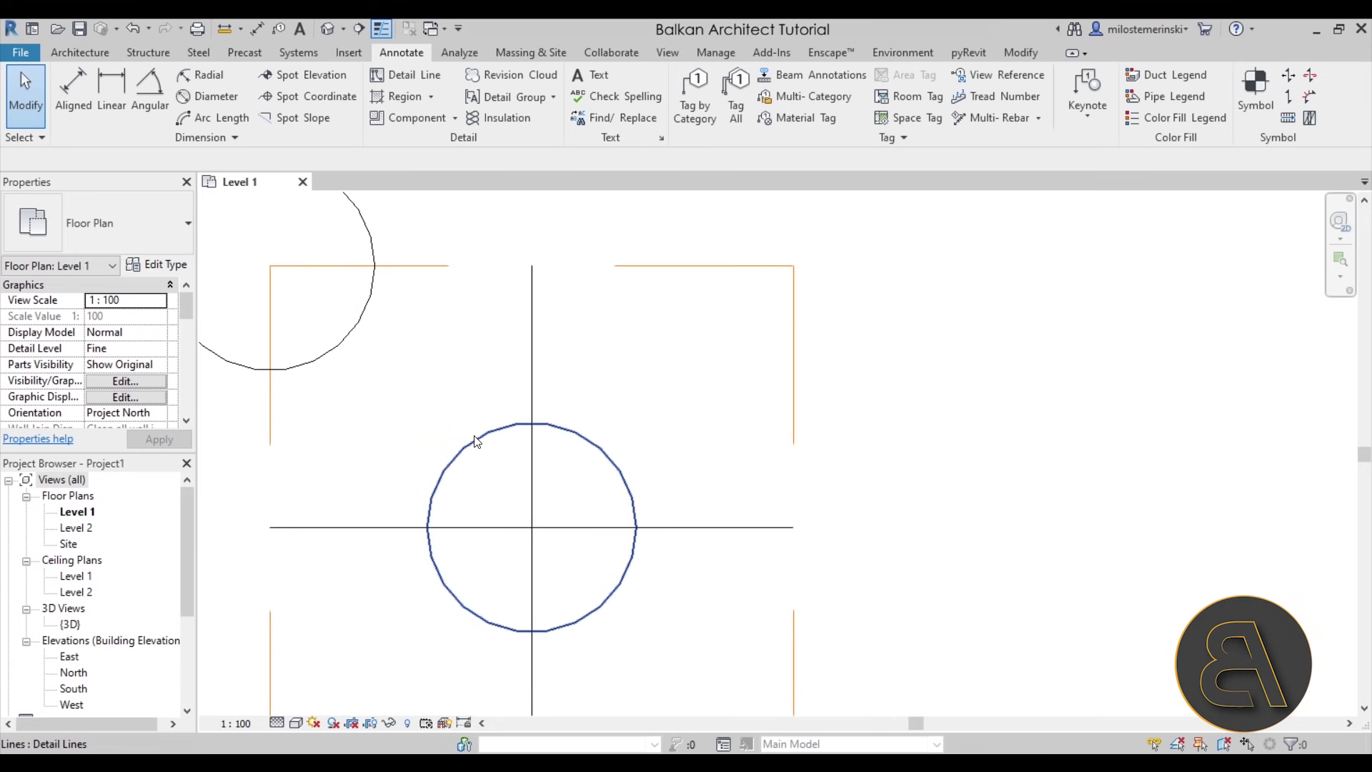
click(419, 78)
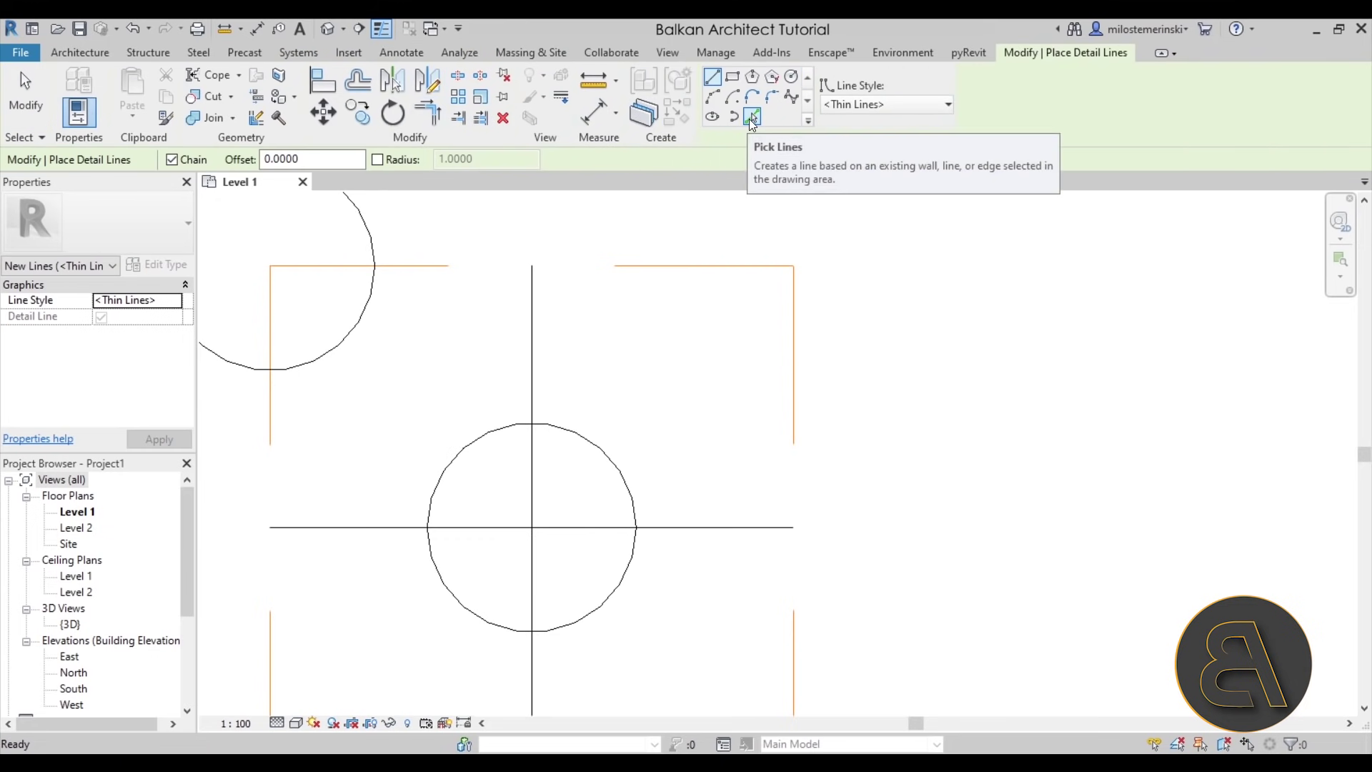
Pick-offset both circles by 0.02 and both centre axes on each side by 0.01
click(752, 117)
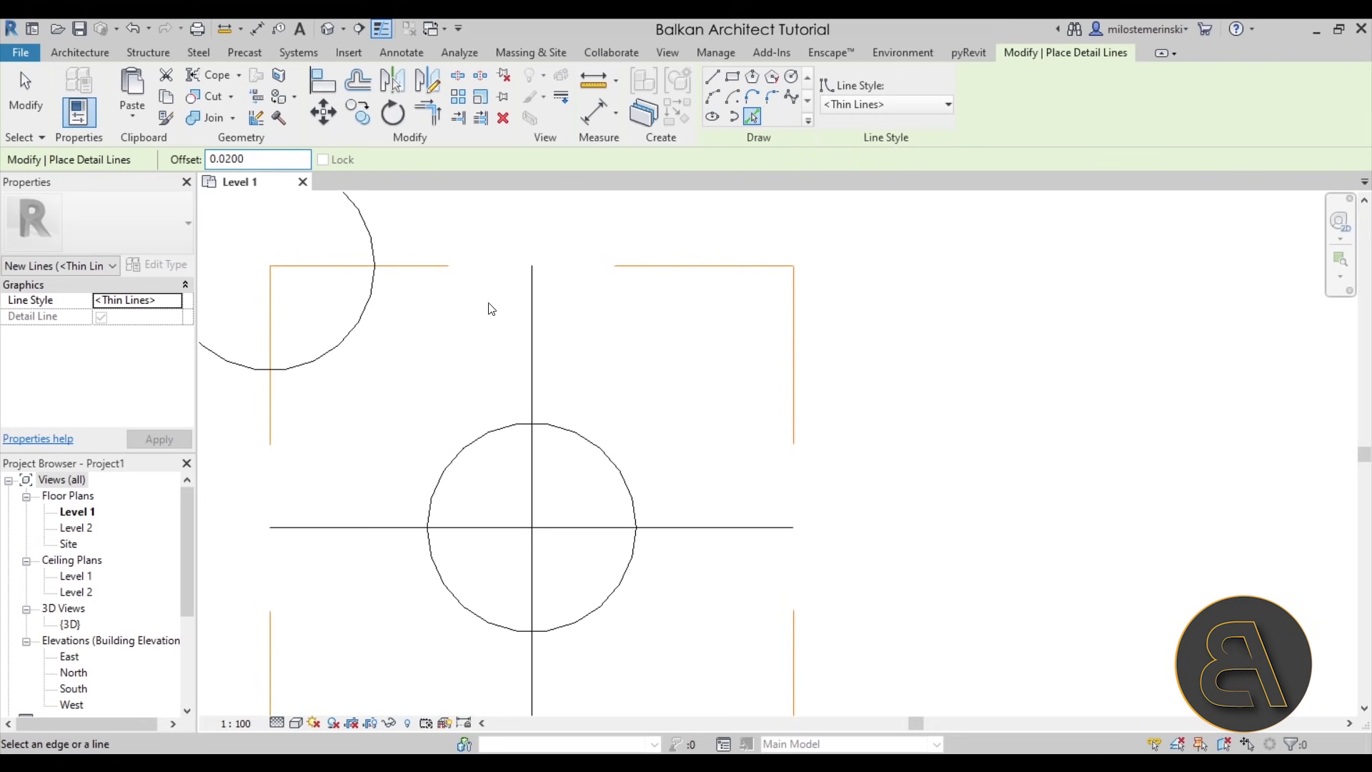
click(485, 440)
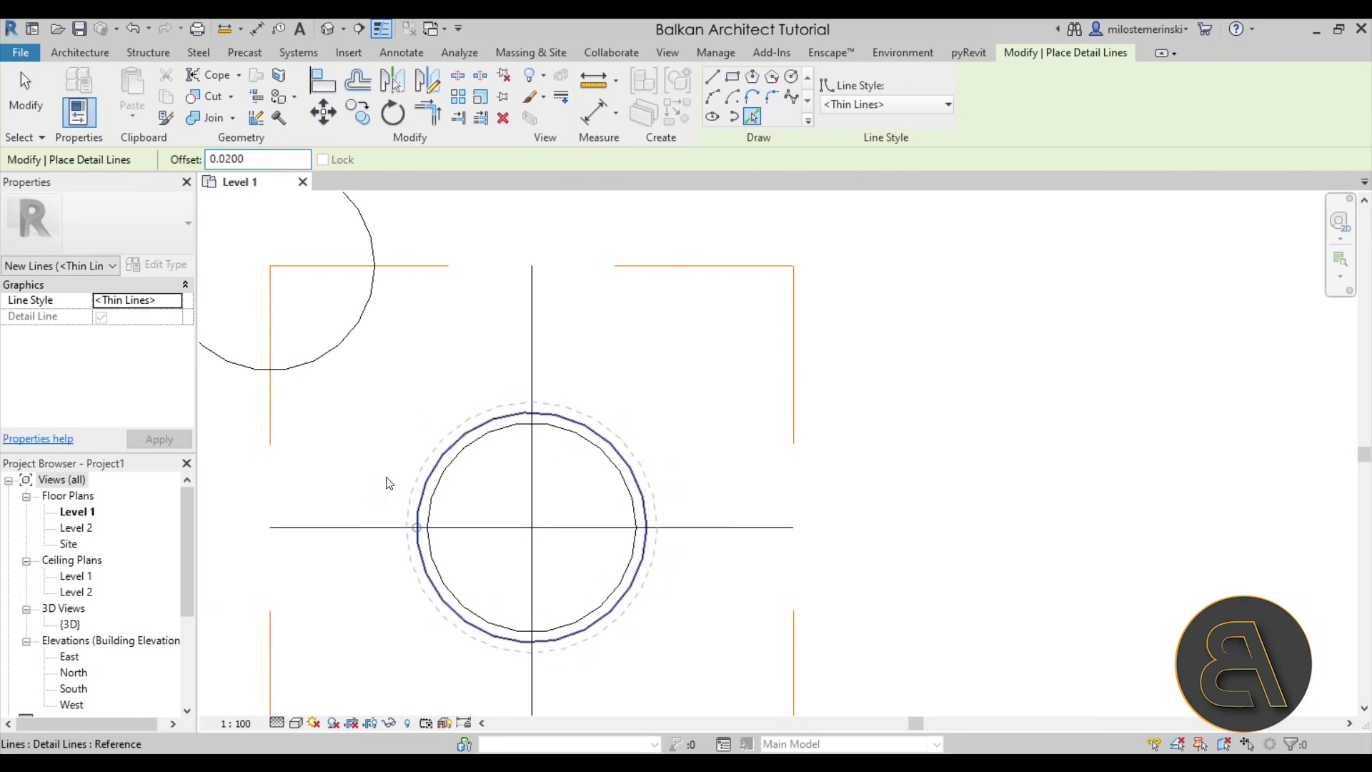
click(340, 349)
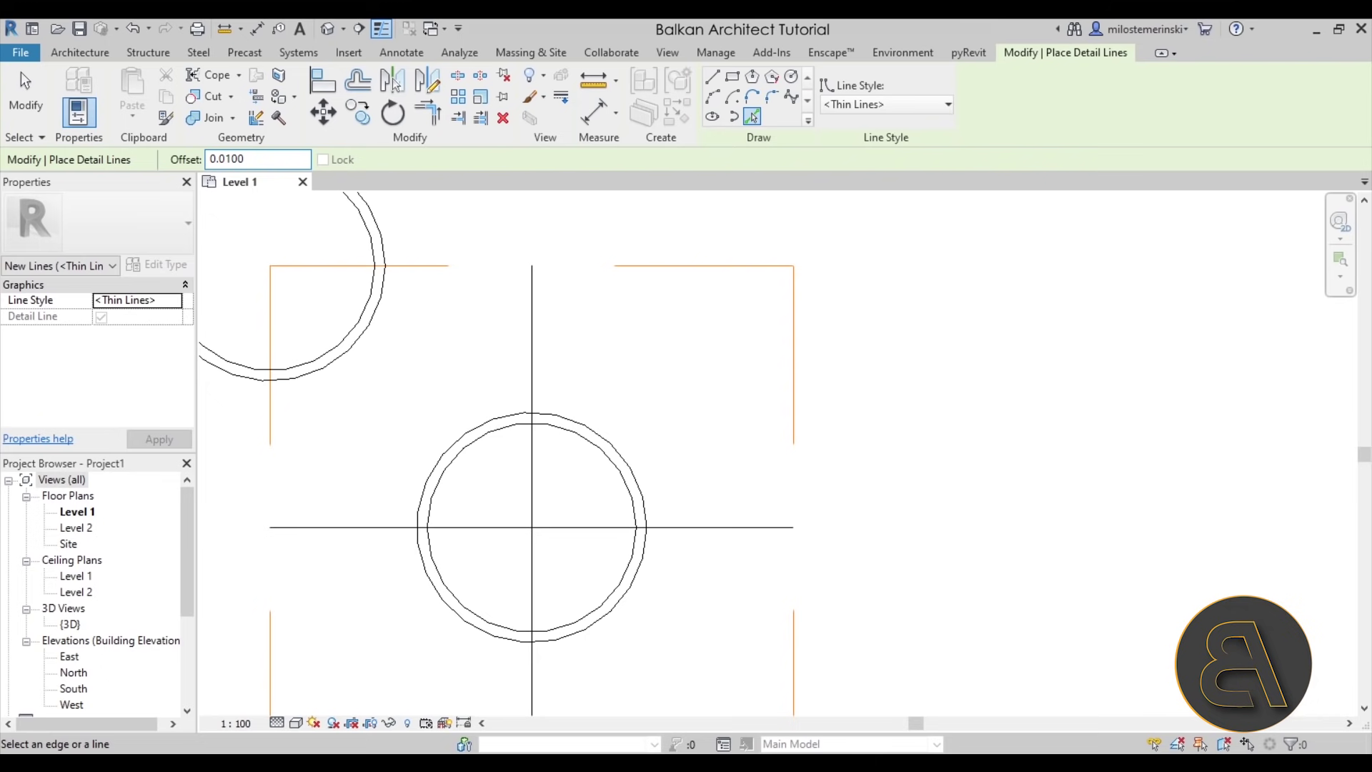
click(540, 346)
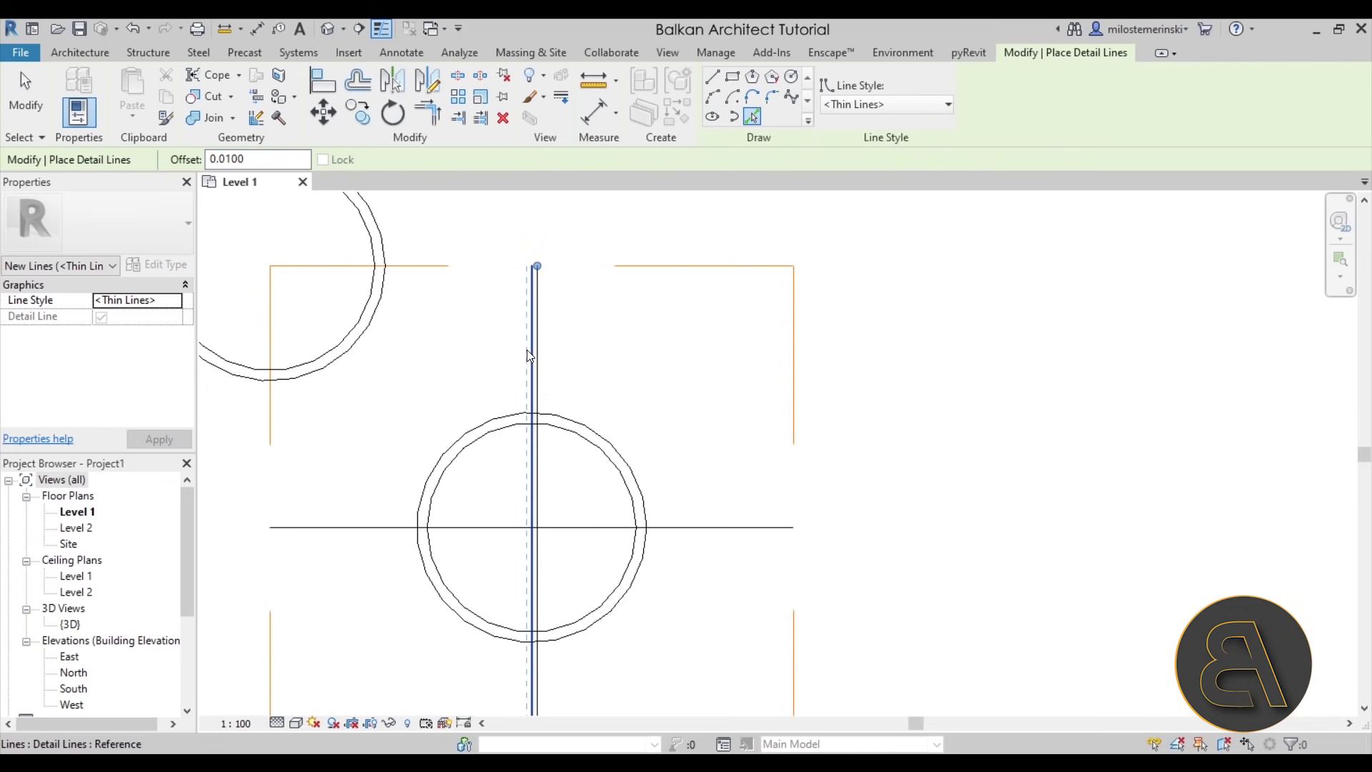
click(526, 350)
click(364, 538)
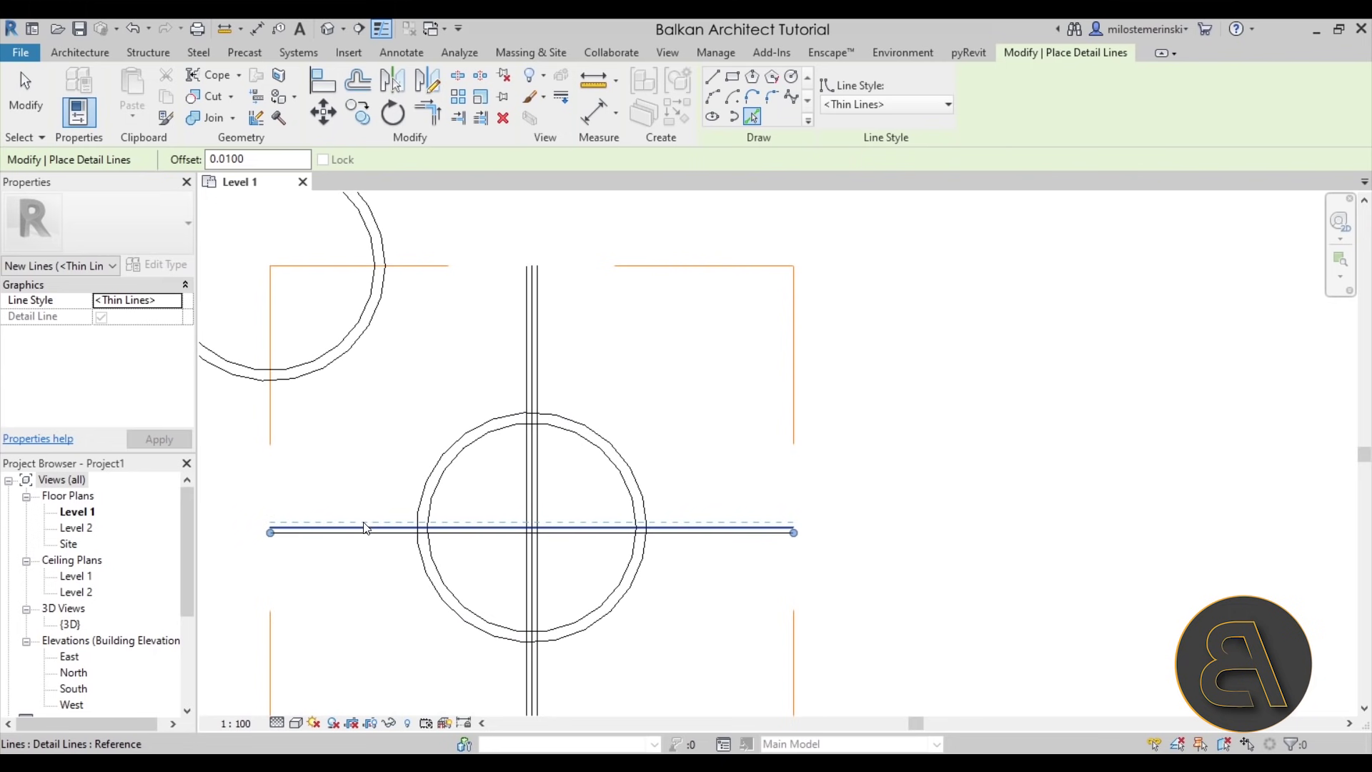
click(368, 520)
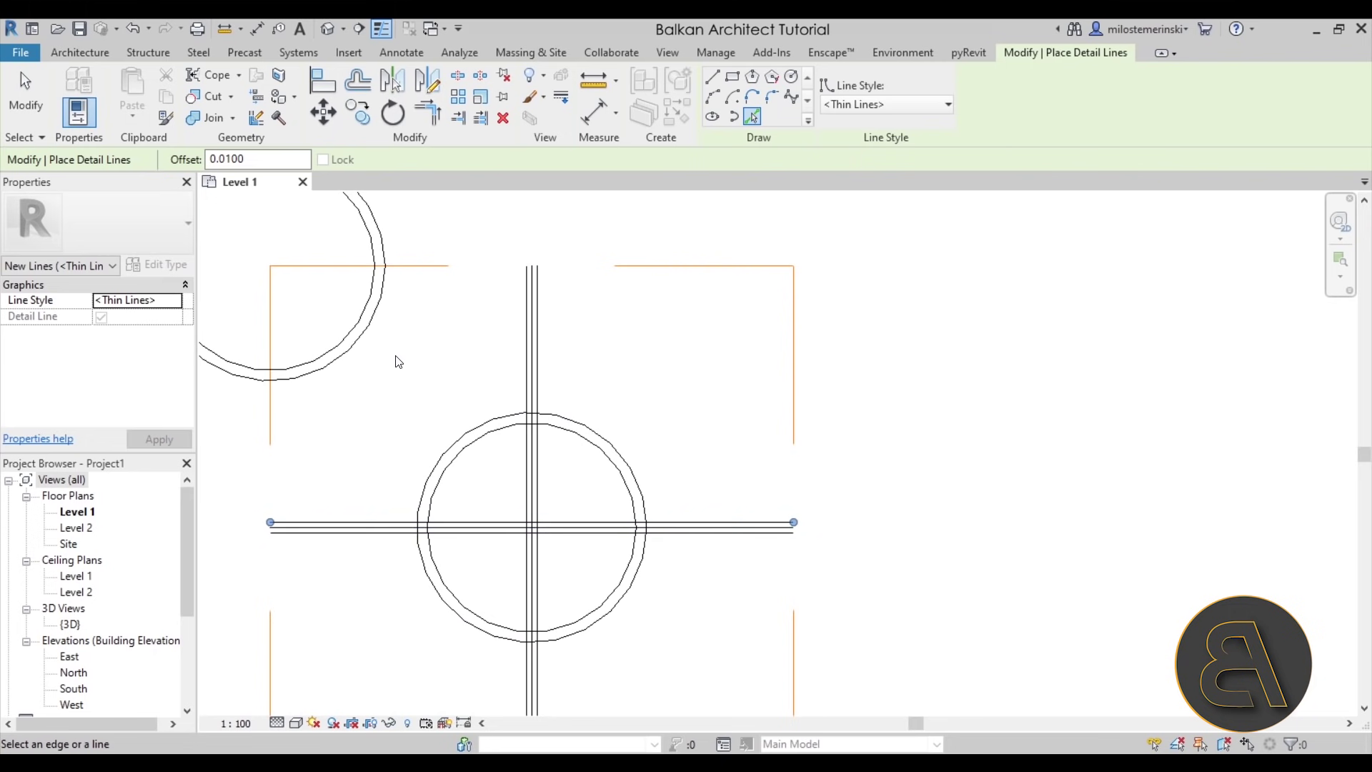
Add 0.01-offset lines inside the square's top and left edges, then check the top line
click(421, 274)
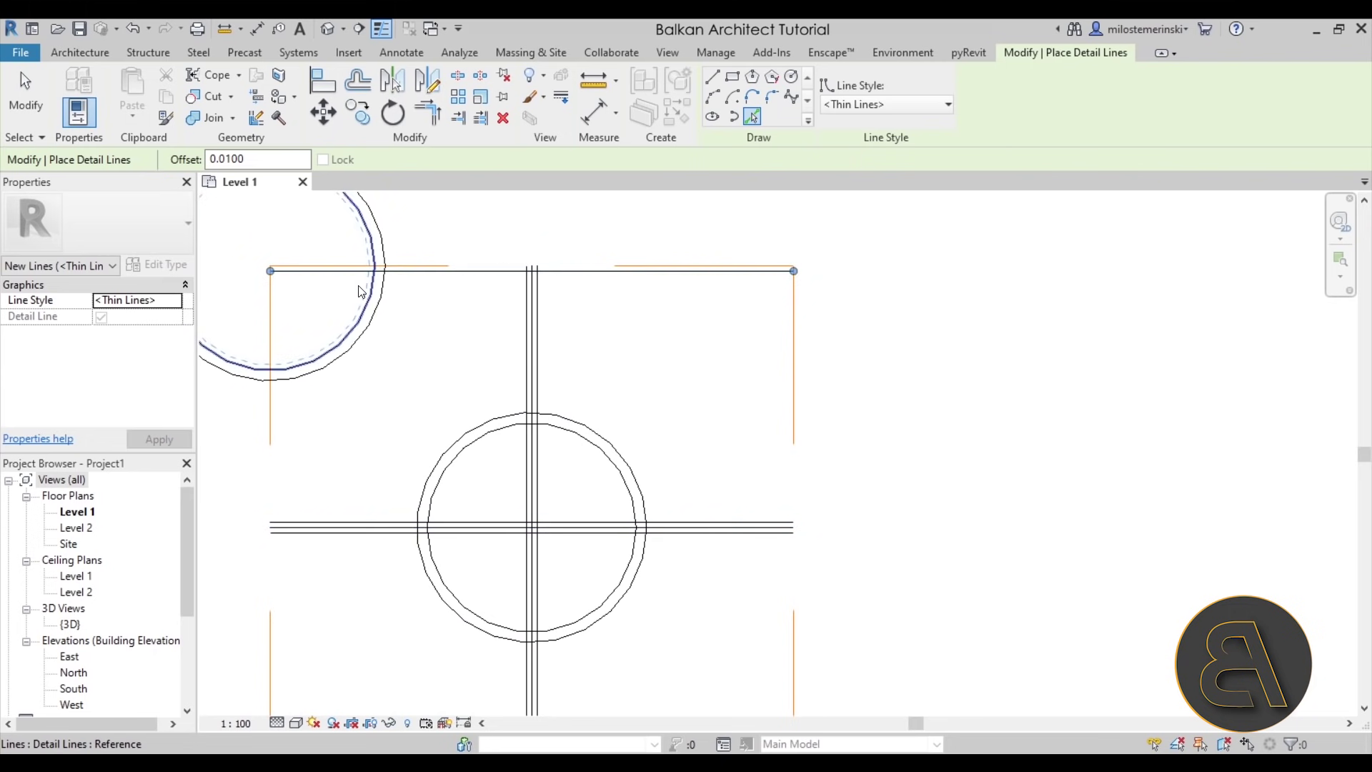
click(273, 321)
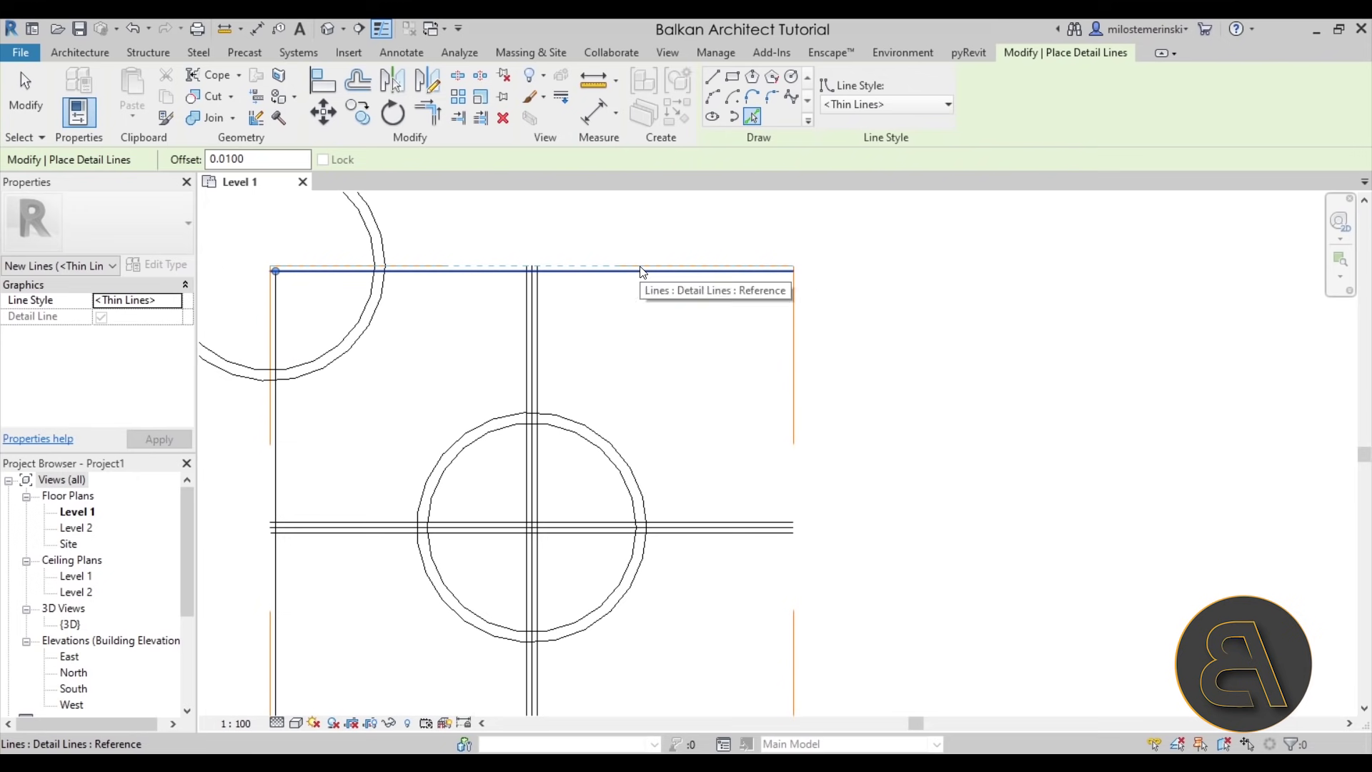
key(Escape)
key(Escape)
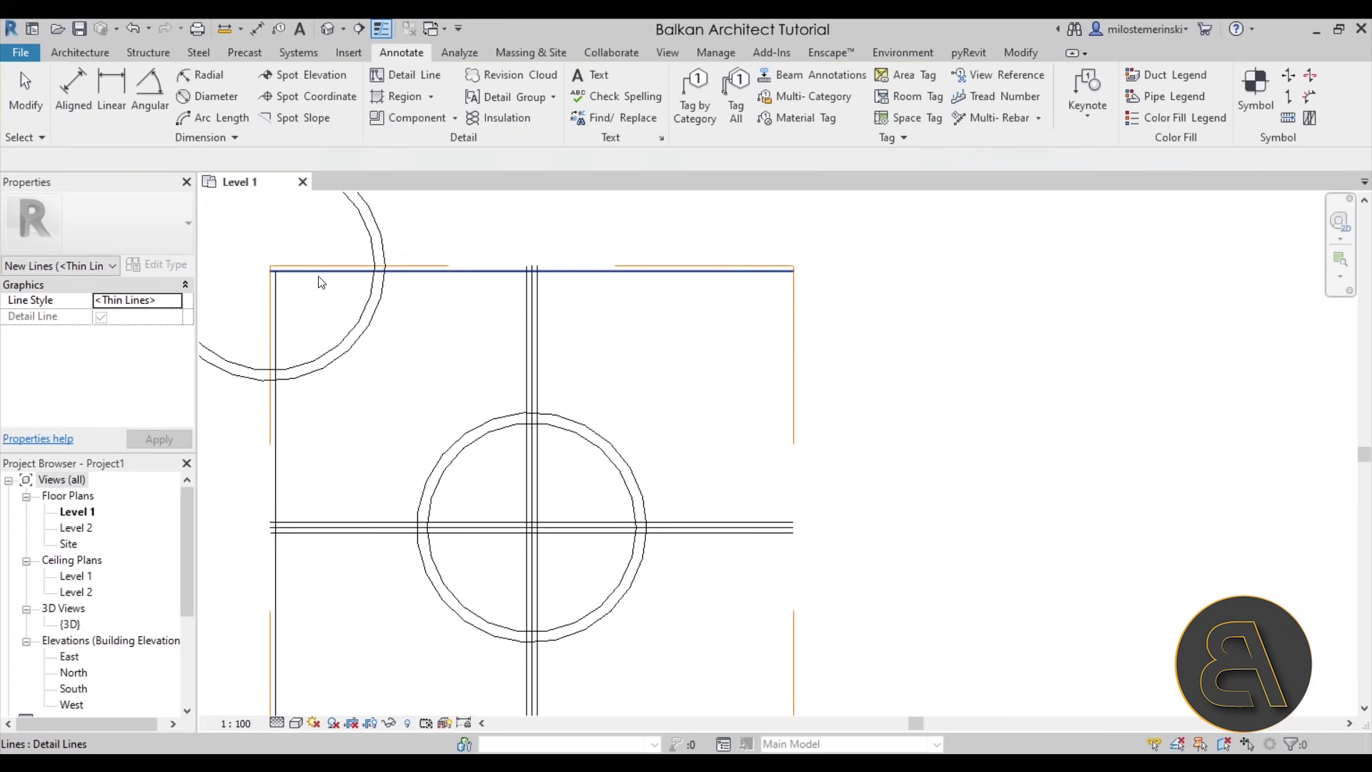
click(463, 272)
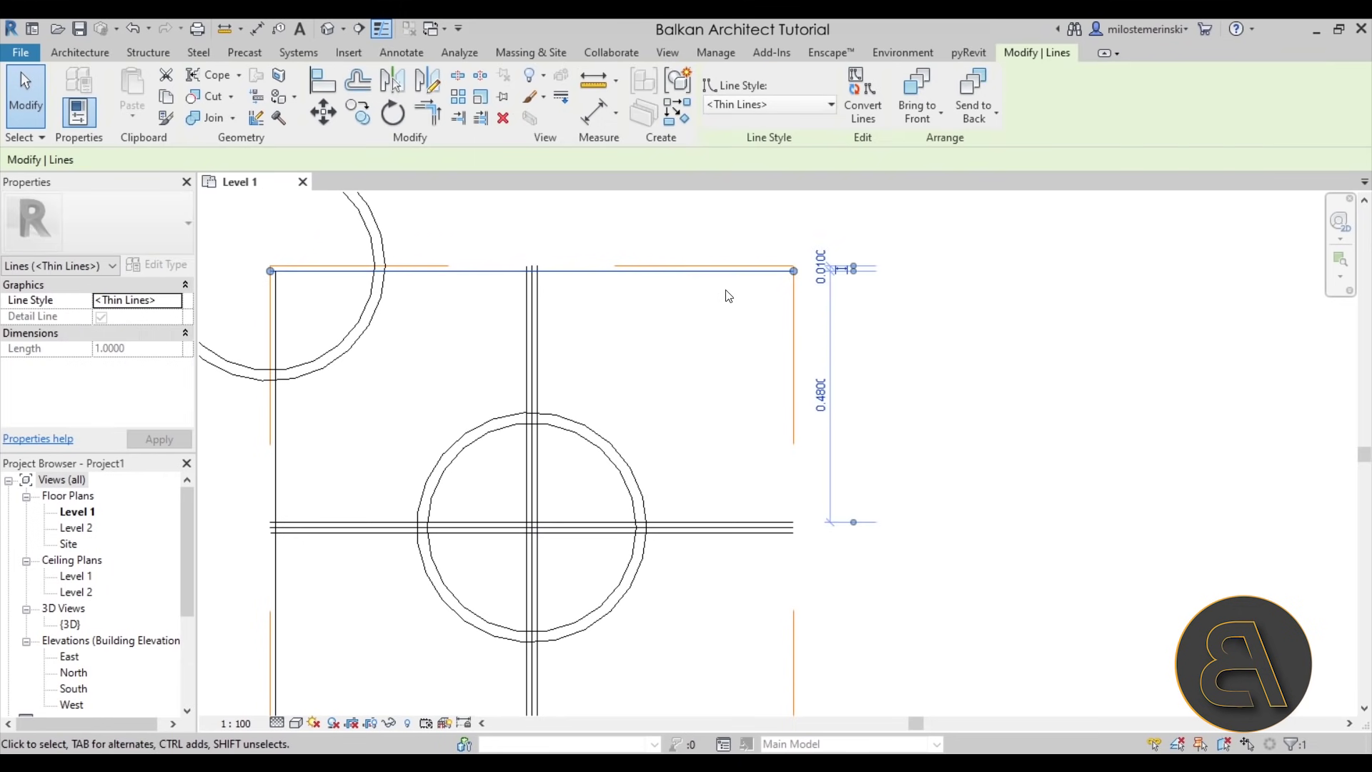
key(Escape)
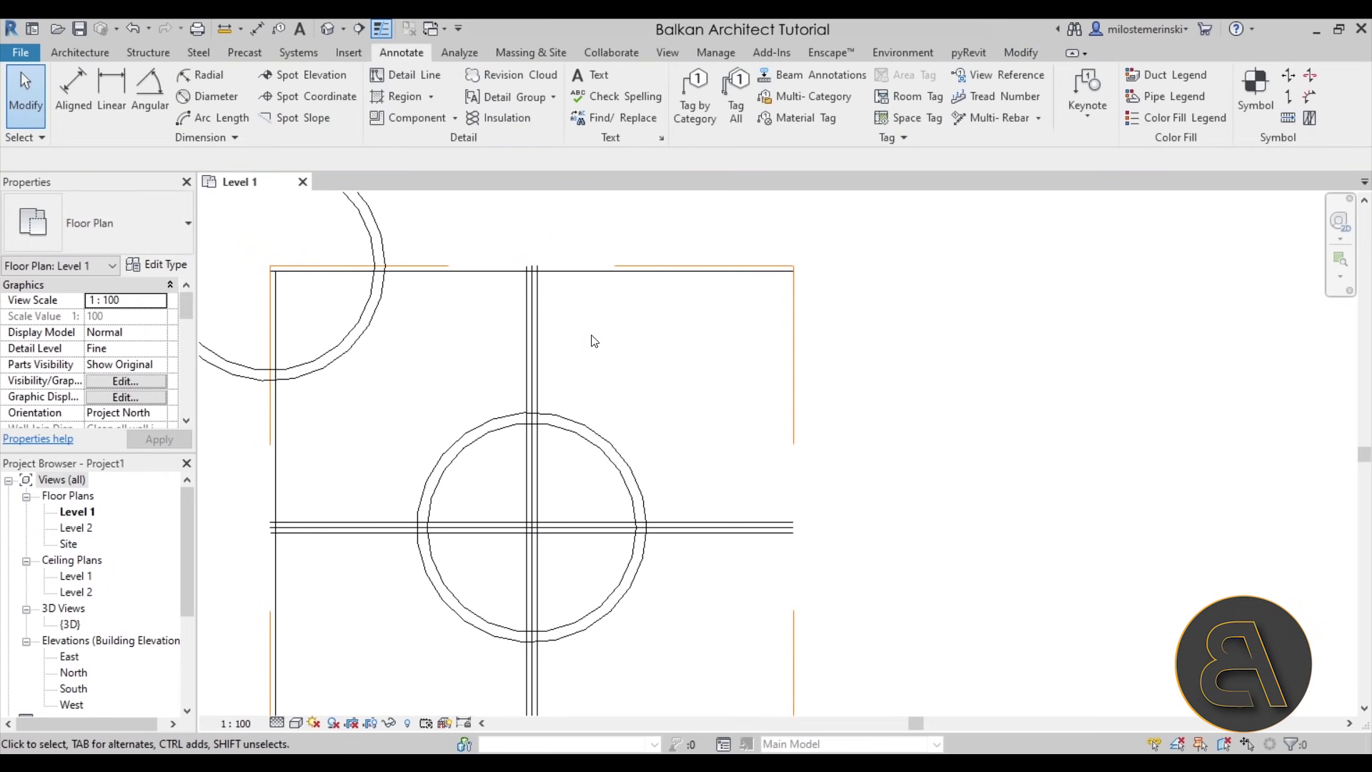
scroll(574, 410, up, 6)
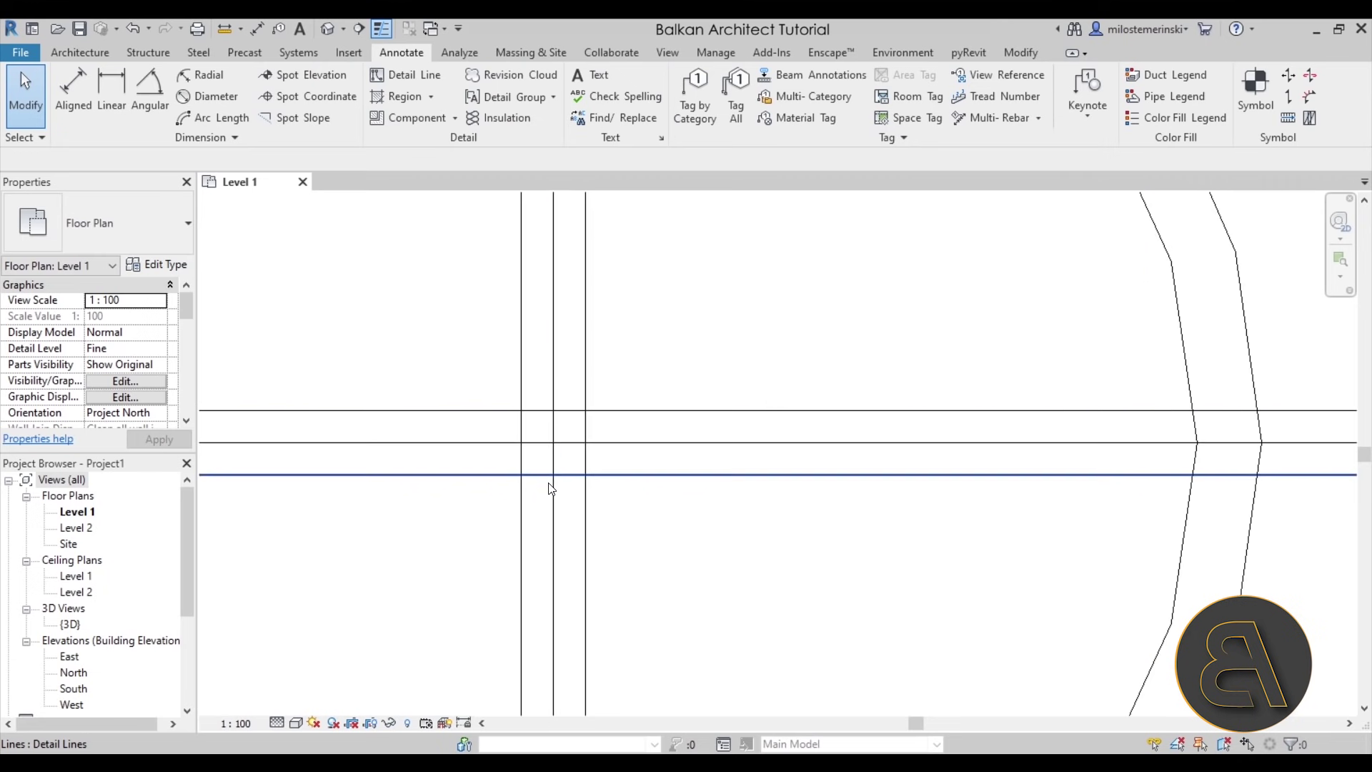
drag(574, 465, 536, 402)
scroll(557, 443, down, 5)
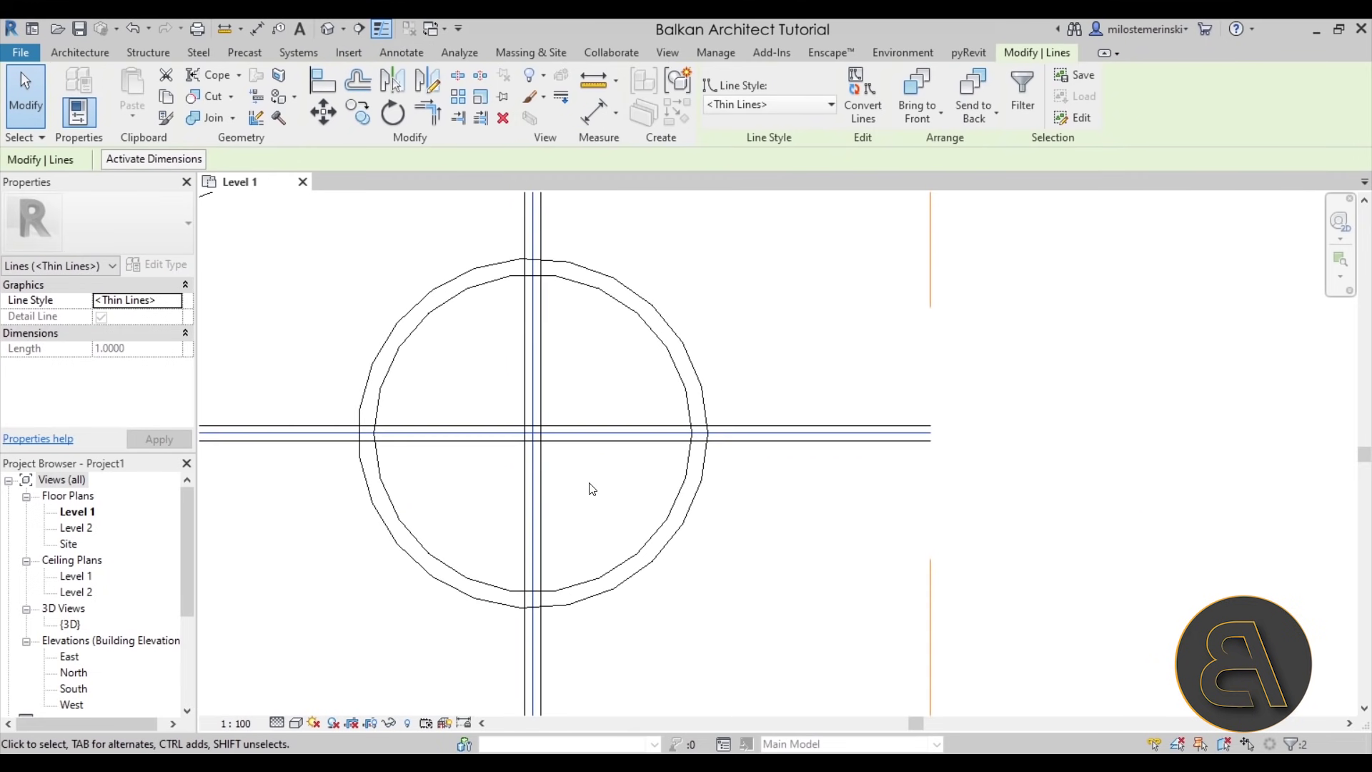
middle_drag(684, 524, 658, 533)
key(Escape)
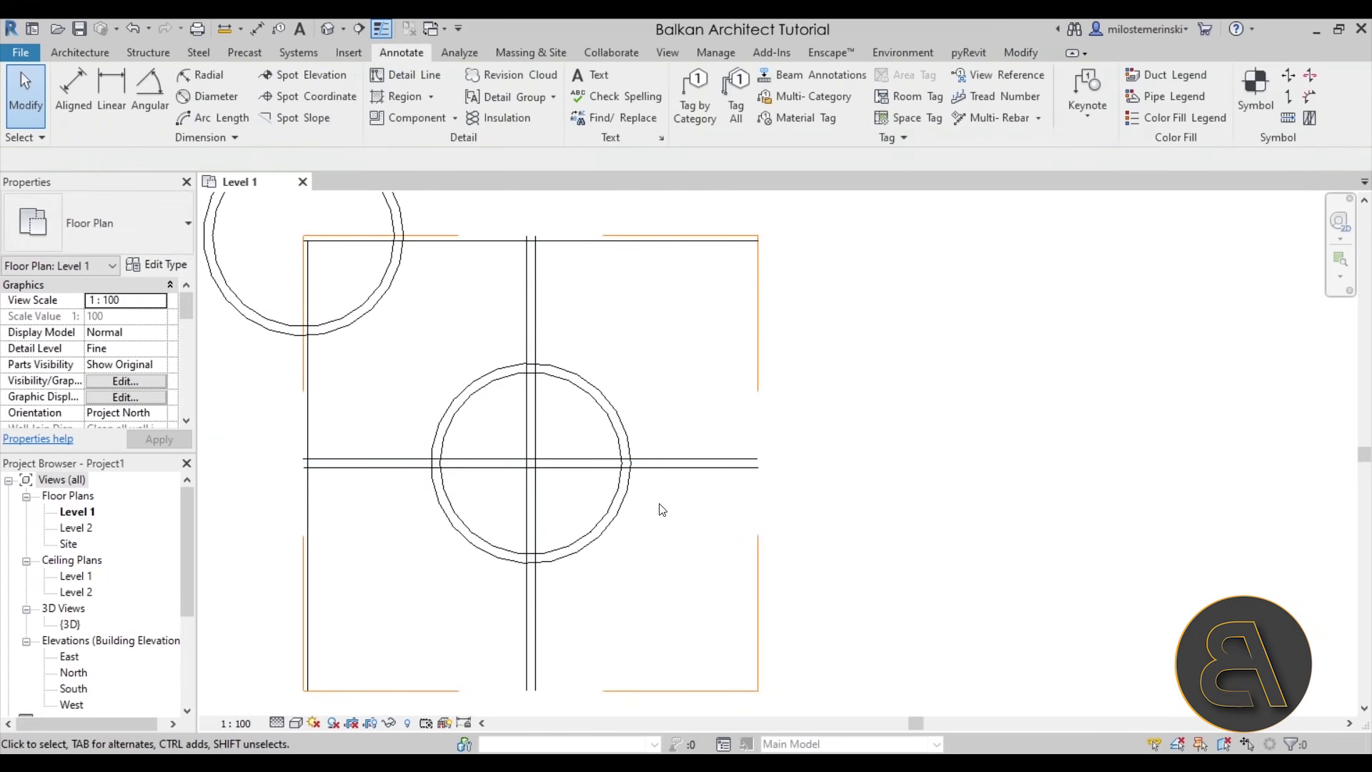
scroll(661, 509, down, 1)
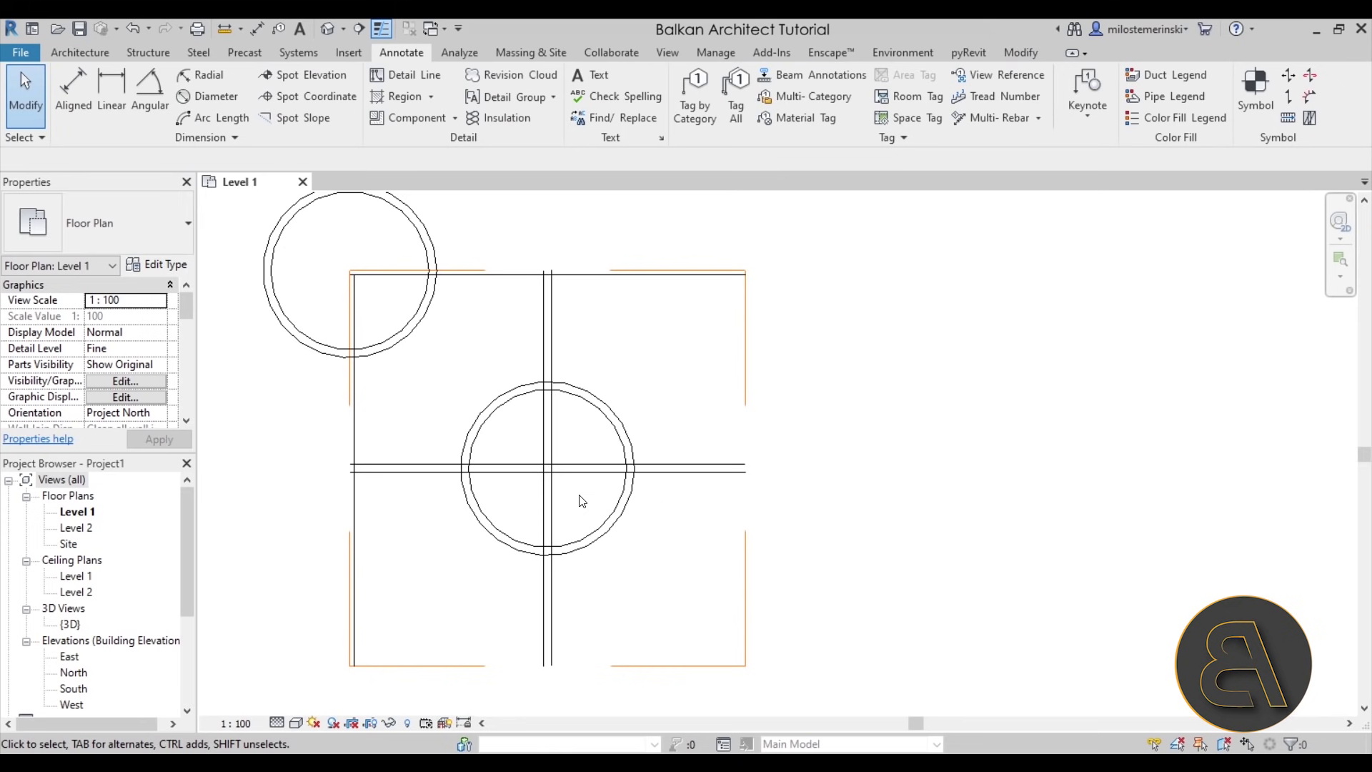
scroll(585, 510, up, 4)
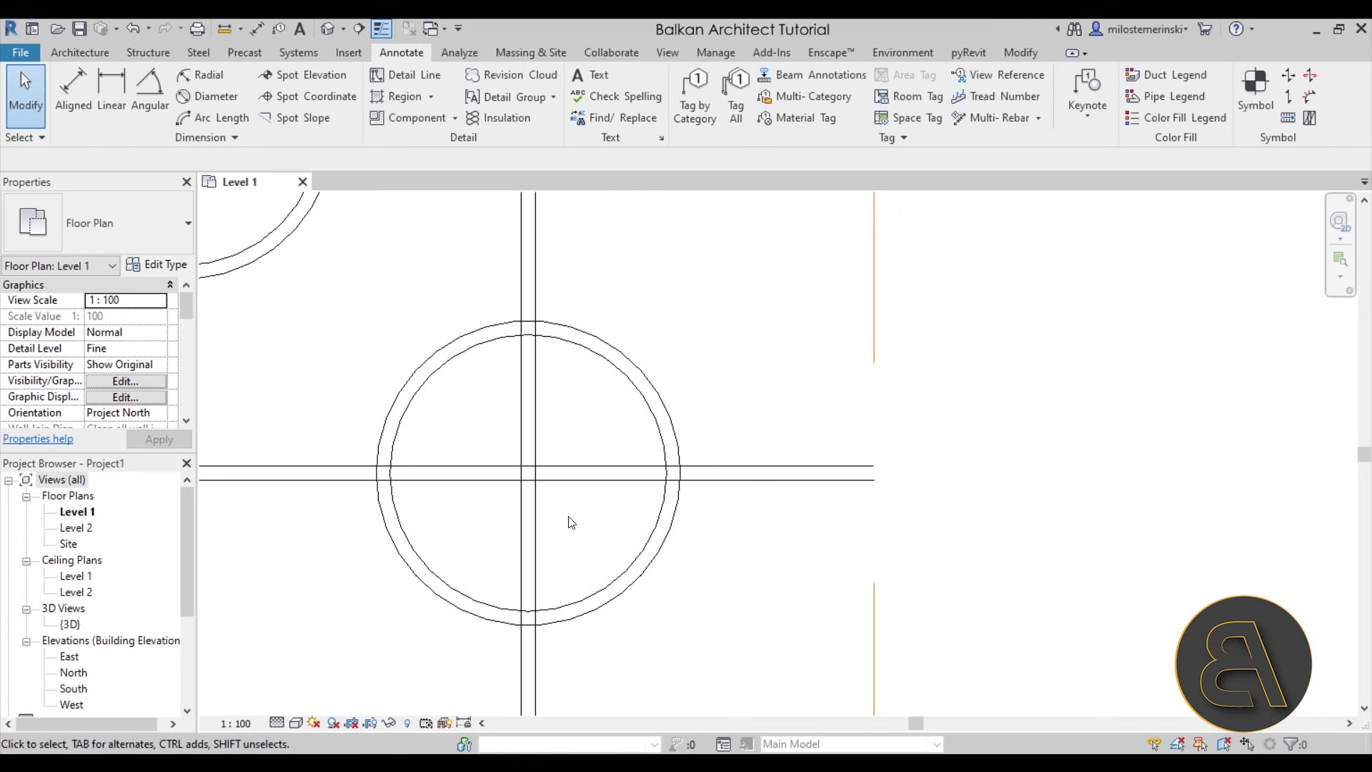
Split the horizontal line at three points beside the vertical axis lines
click(1019, 54)
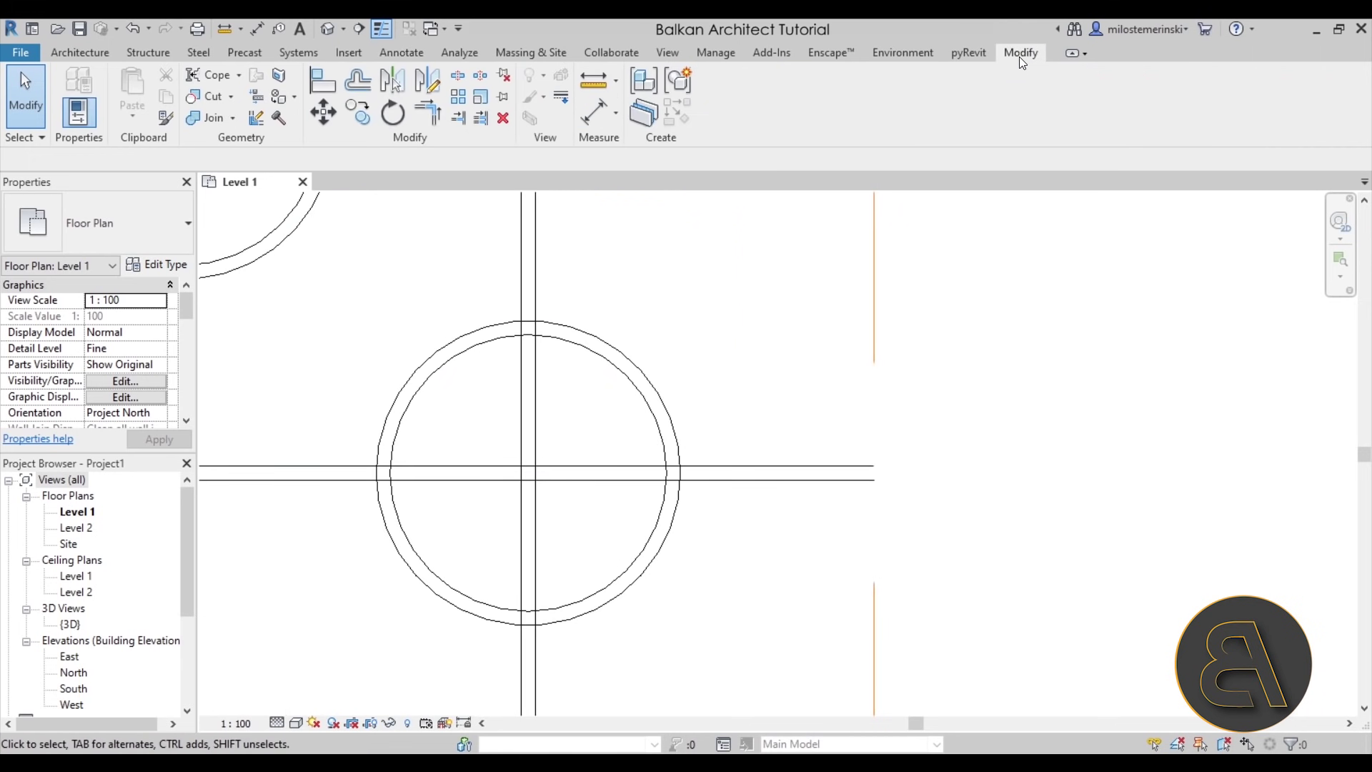
click(456, 80)
scroll(533, 514, up, 3)
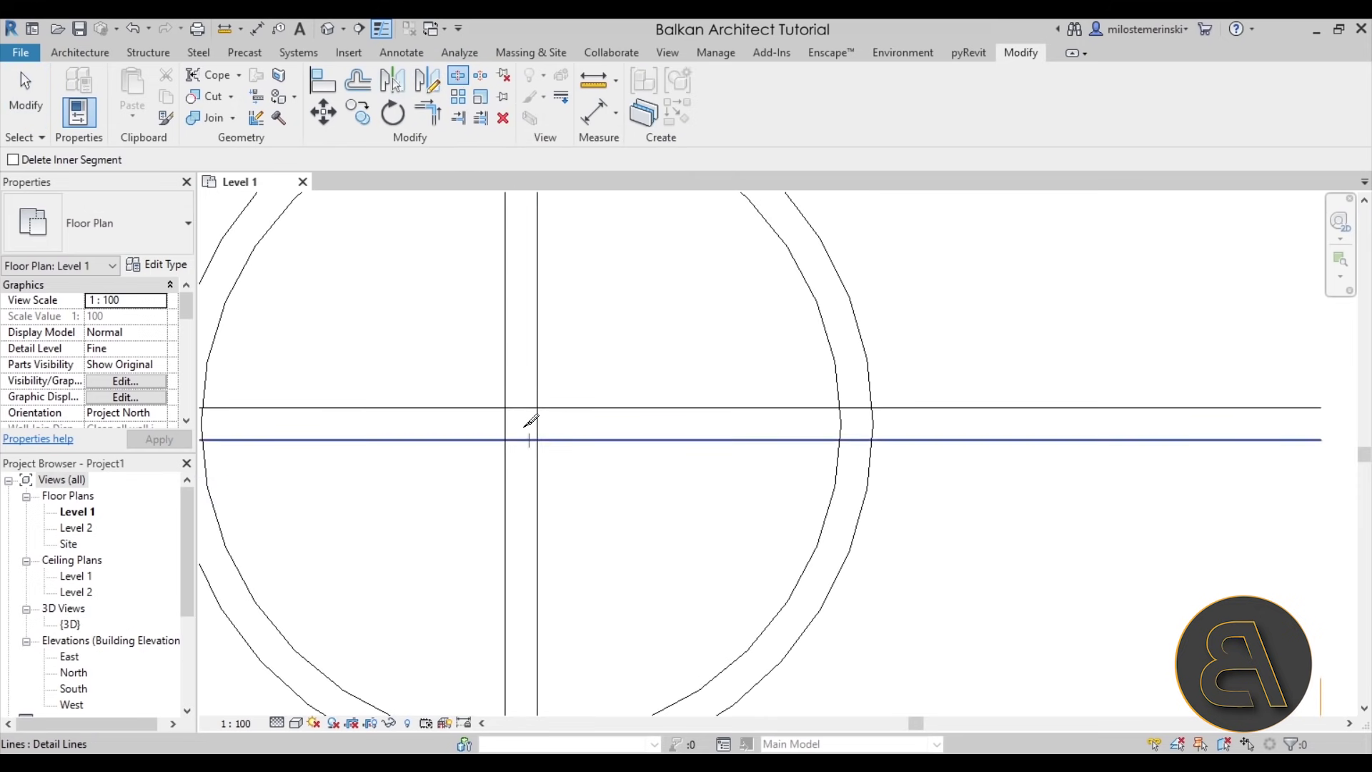
click(528, 429)
click(505, 425)
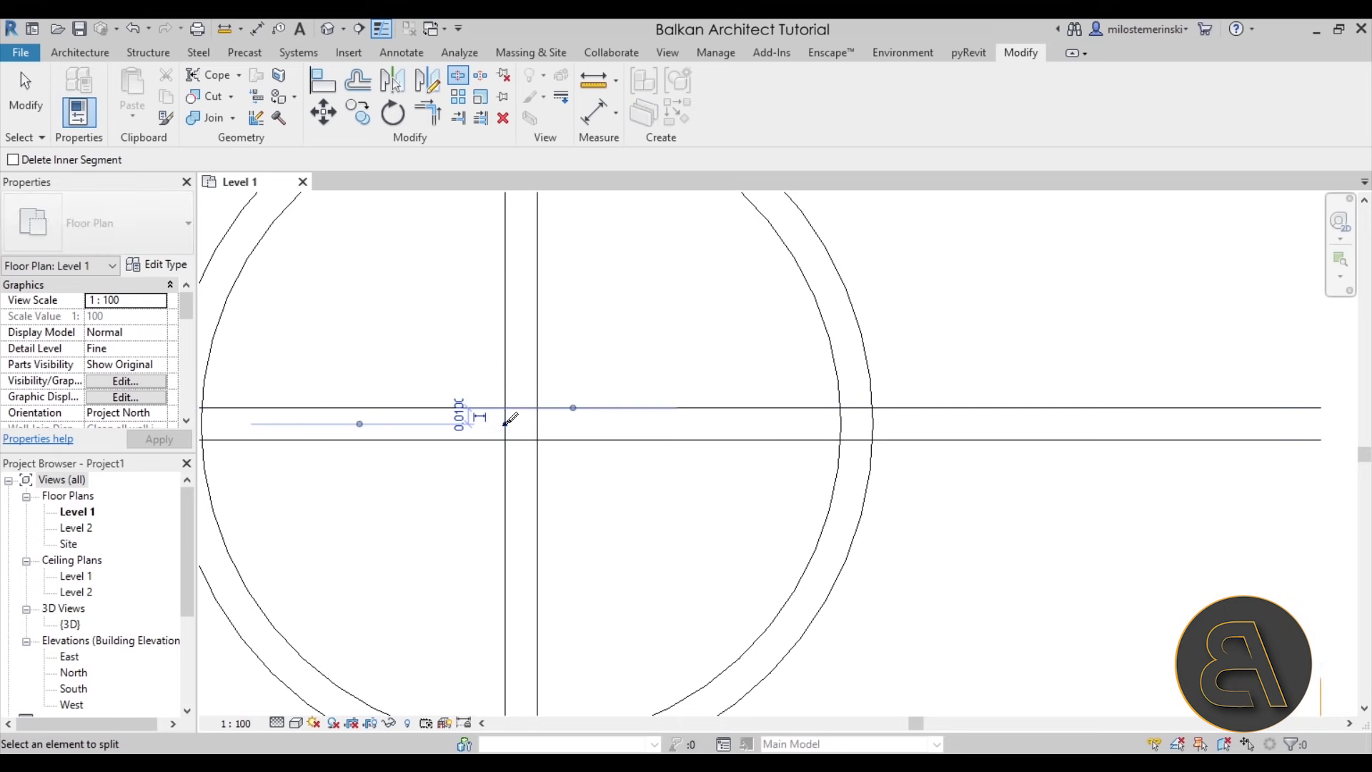
click(537, 425)
scroll(533, 426, down, 2)
middle_drag(533, 261, 533, 407)
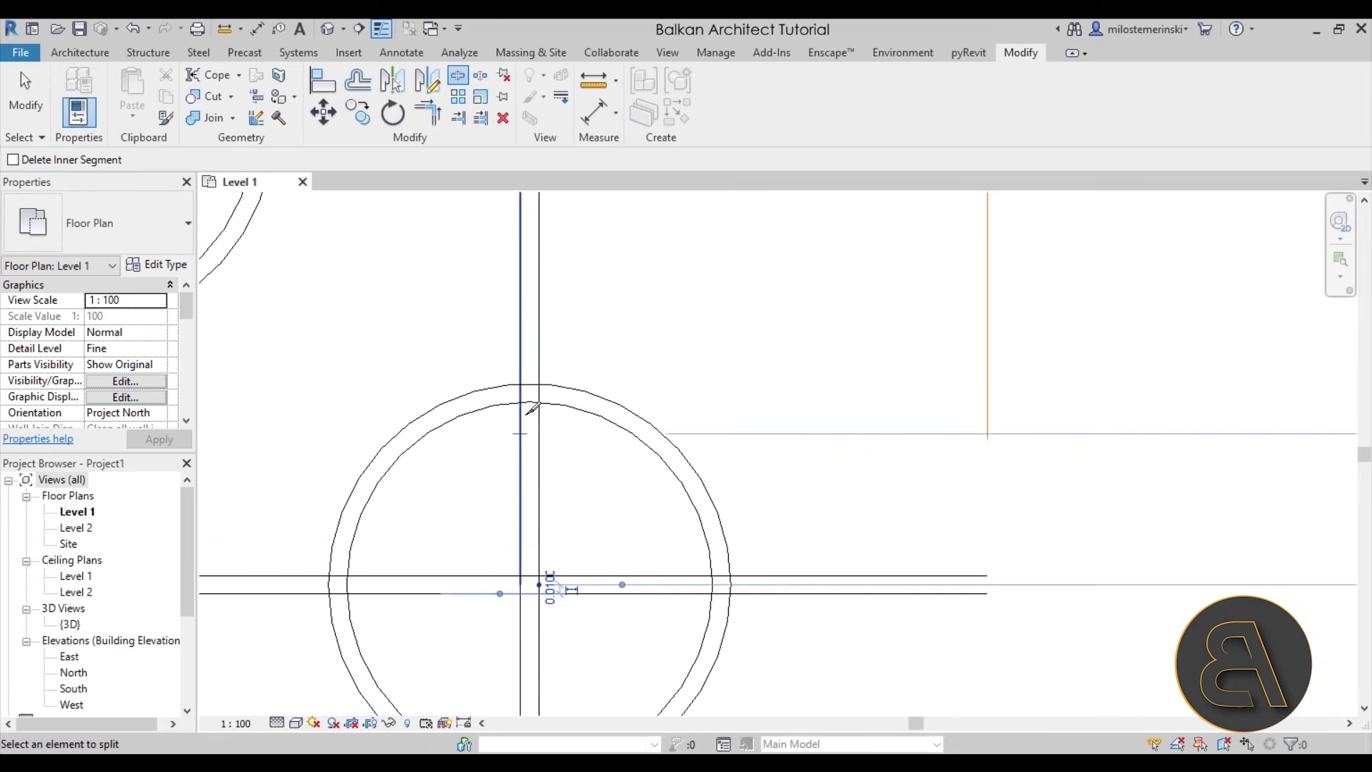
scroll(533, 407, up, 2)
scroll(543, 411, down, 1)
Split the circles where the offset axis lines cross them at left, bottom and right
click(539, 392)
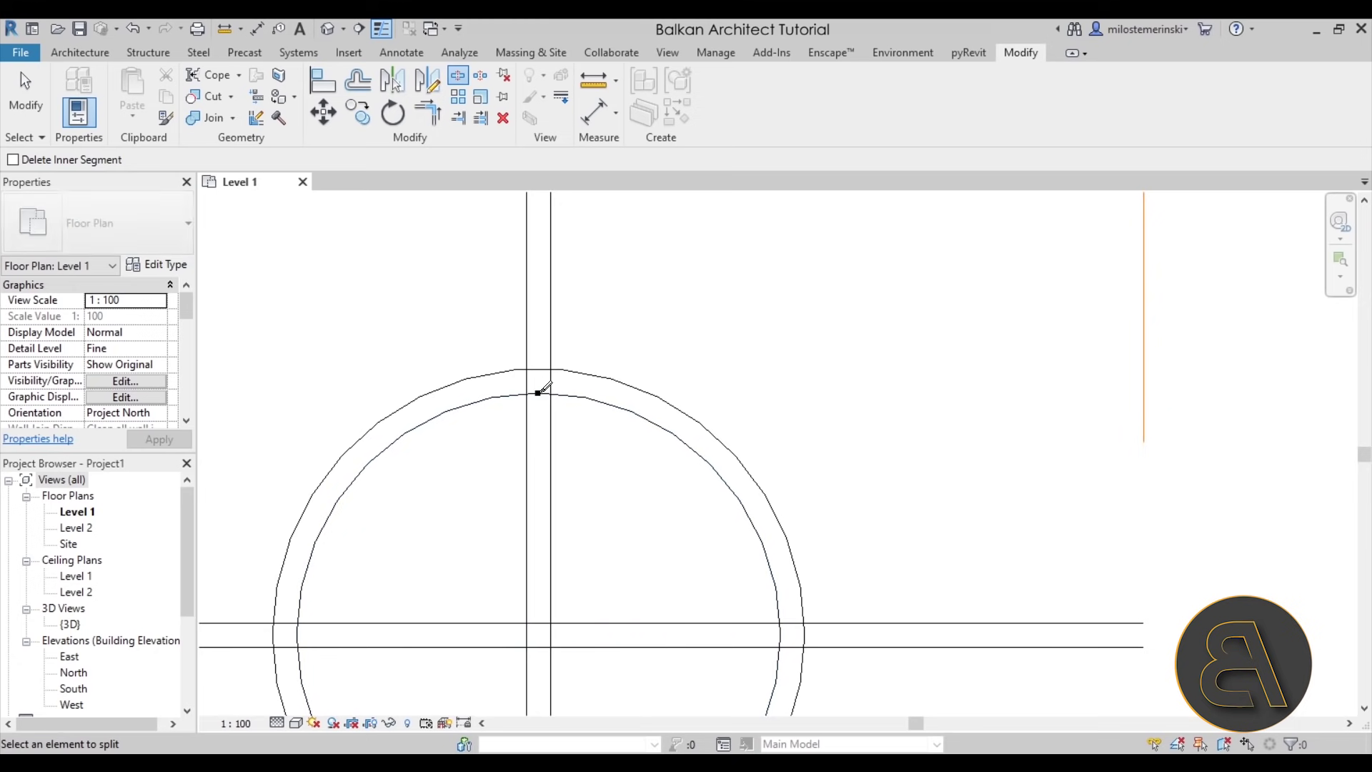
scroll(439, 505, up, 3)
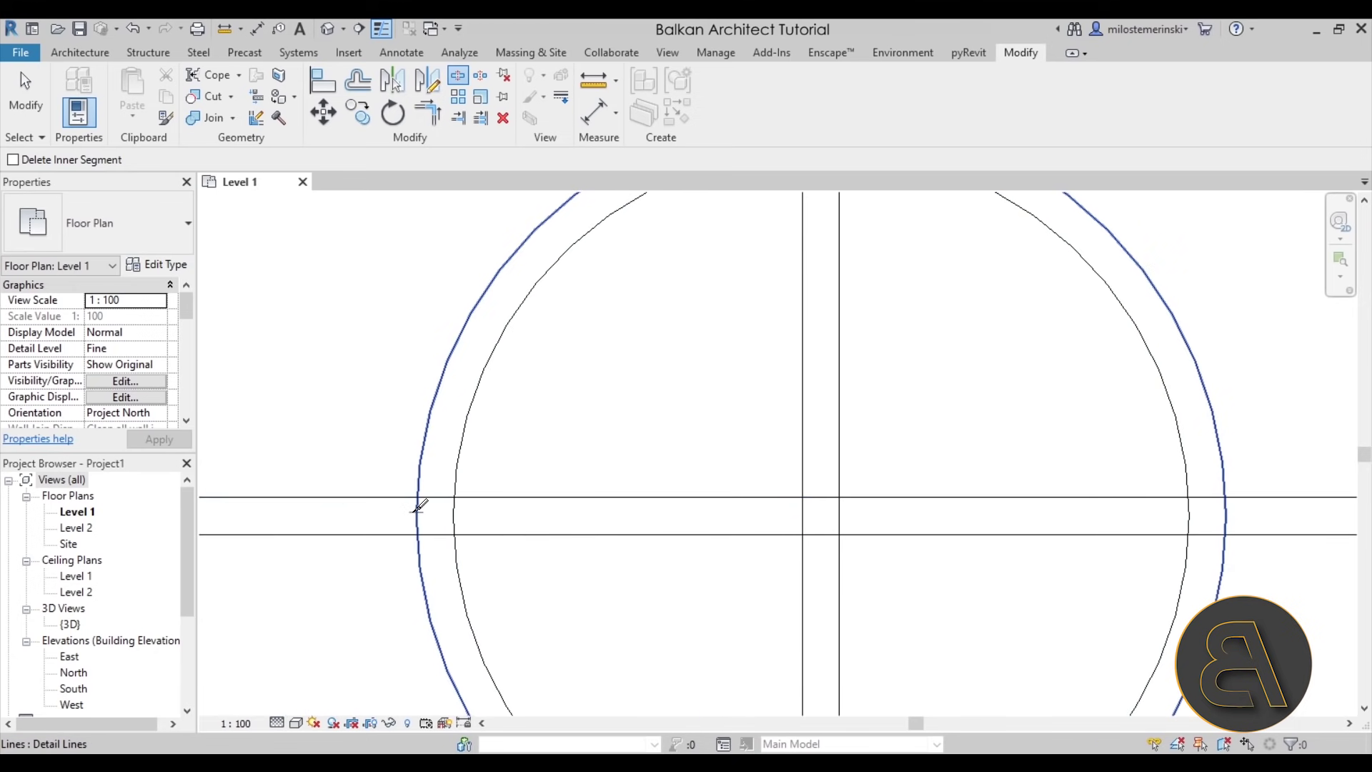
click(419, 507)
scroll(453, 512, down, 3)
middle_drag(561, 554, 549, 457)
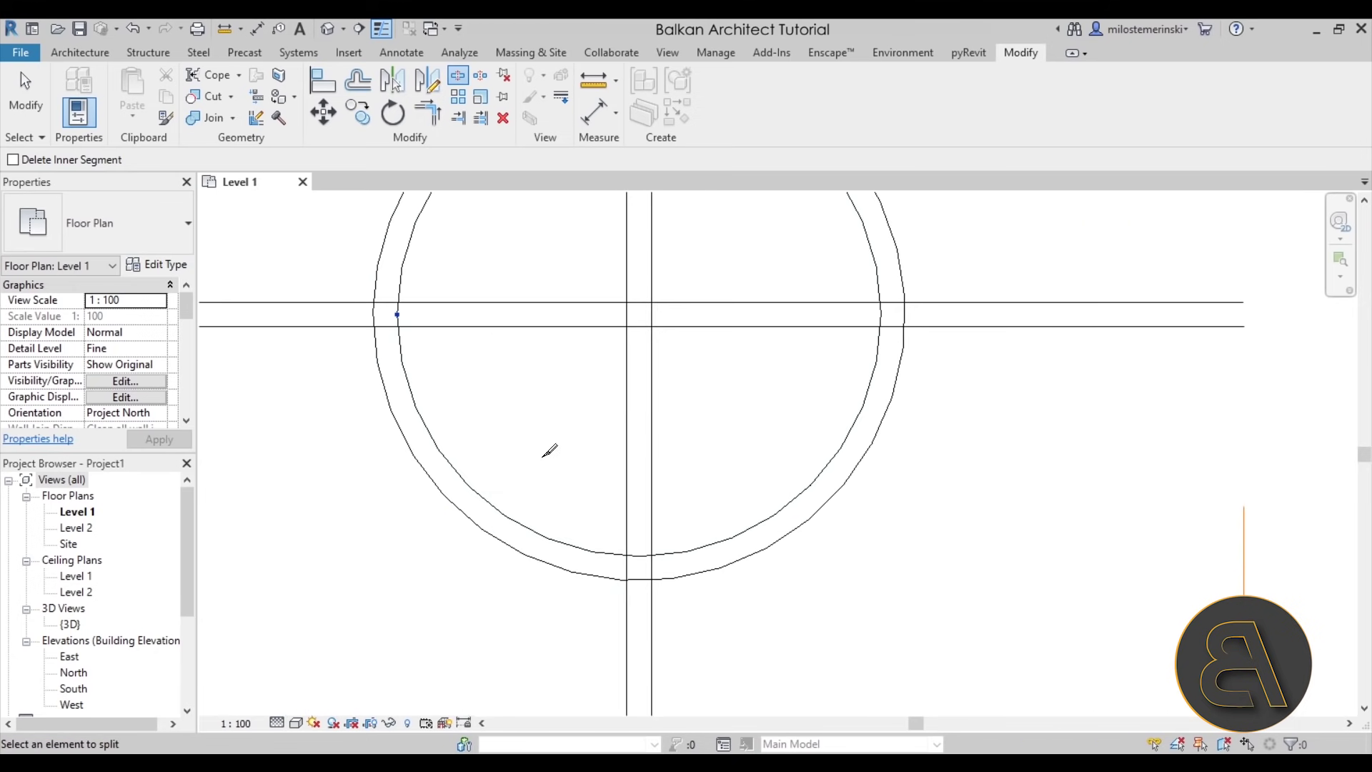
click(629, 577)
click(905, 310)
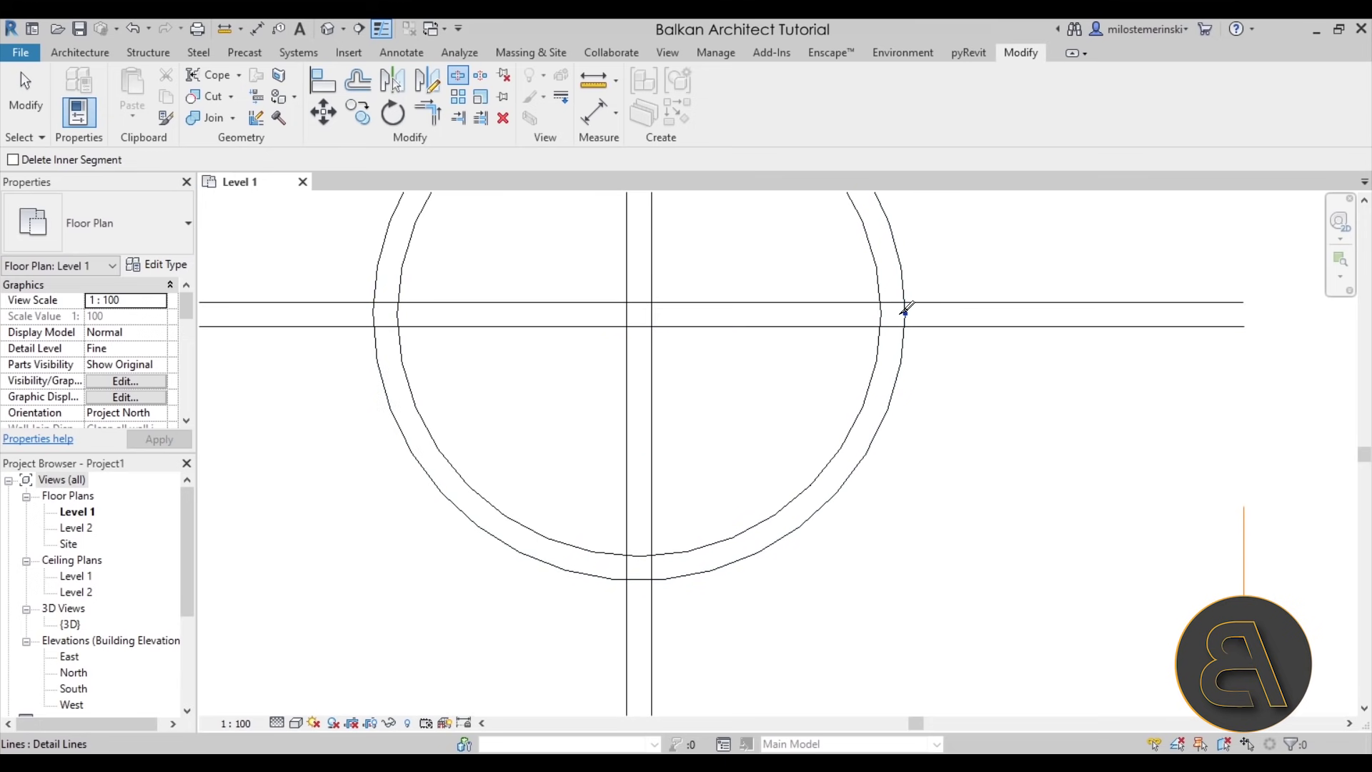
key(Escape)
Delete the short vertical line piece between the two rings at the bottom
click(689, 565)
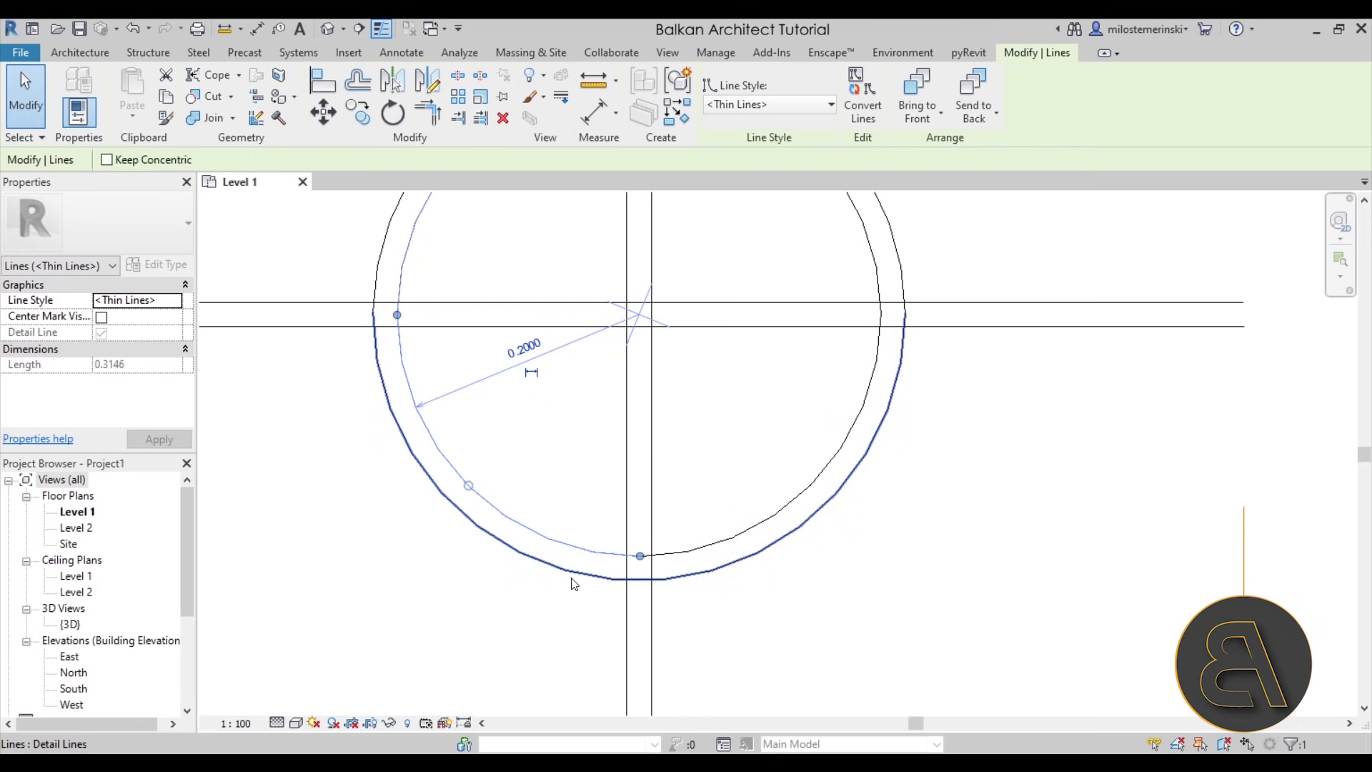
key(Escape)
click(627, 572)
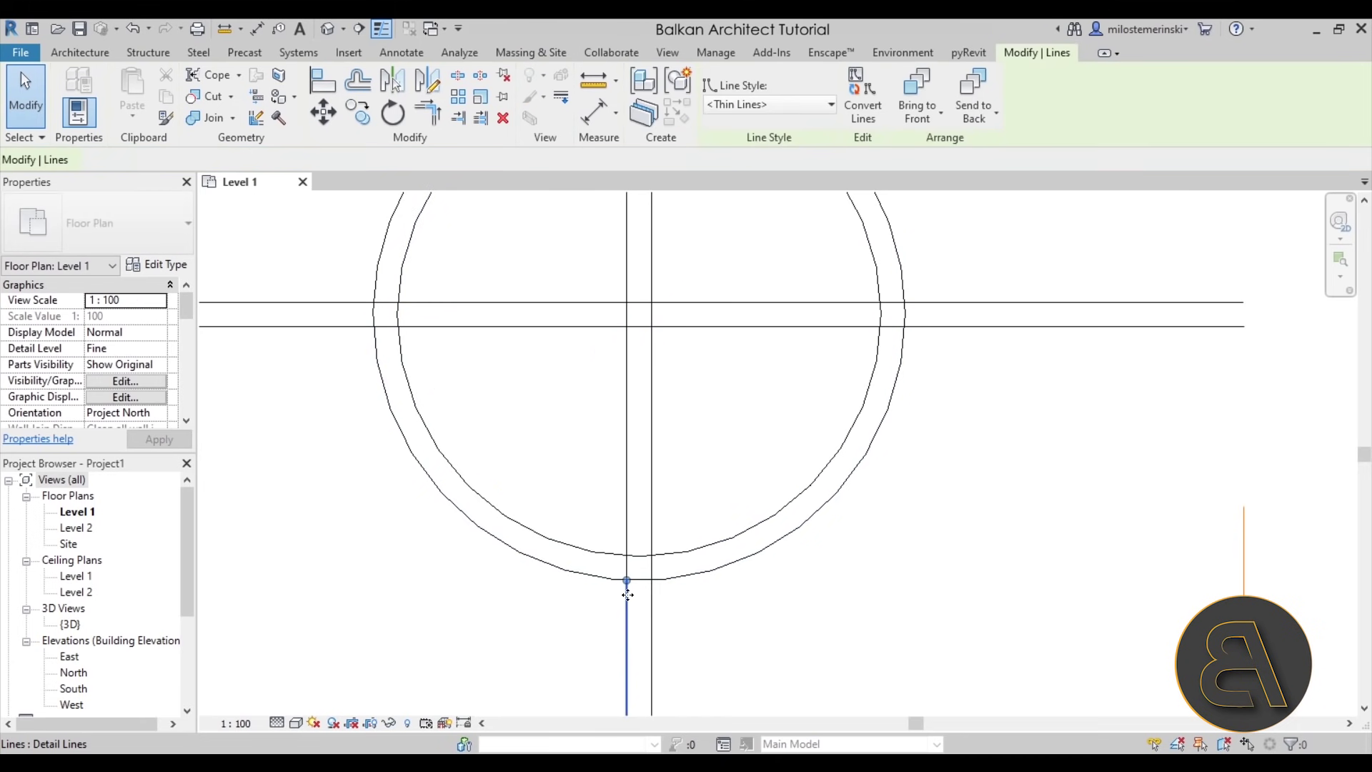
click(627, 570)
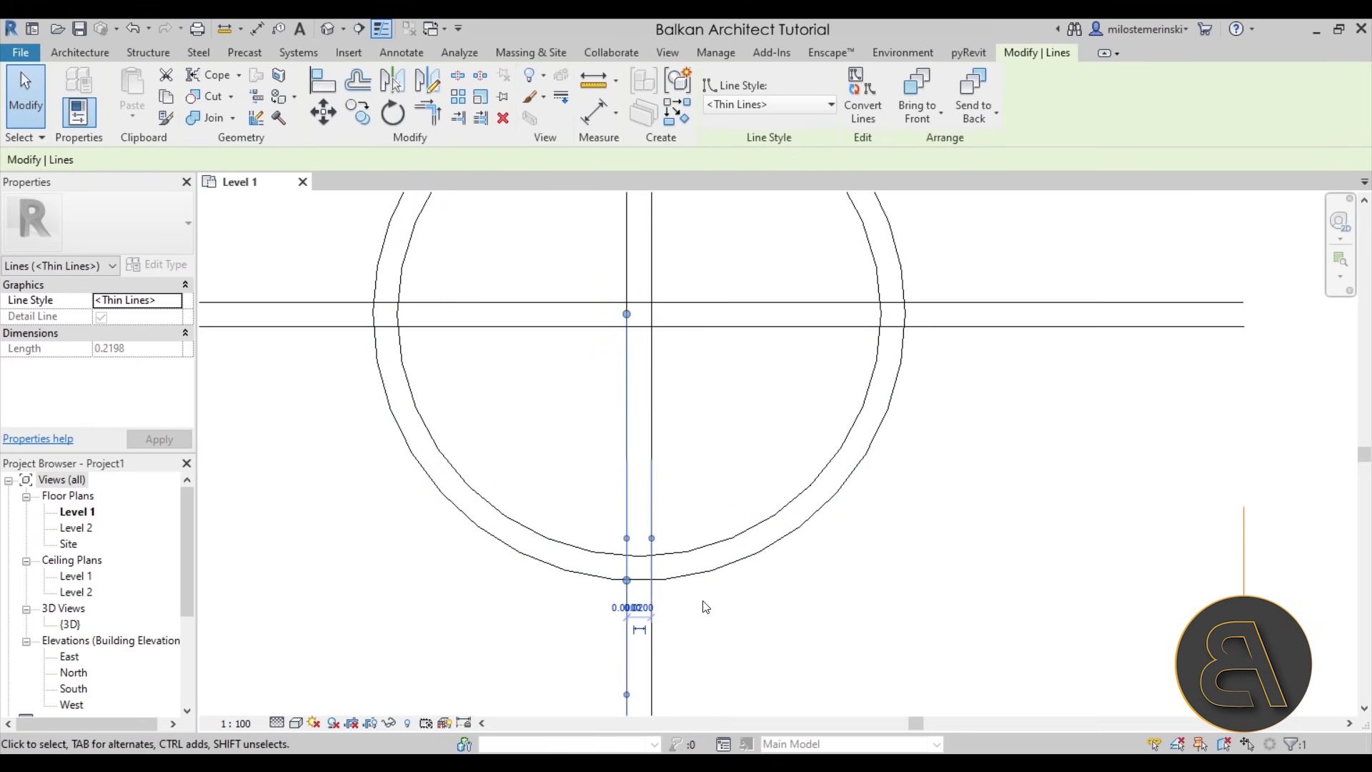
key(Delete)
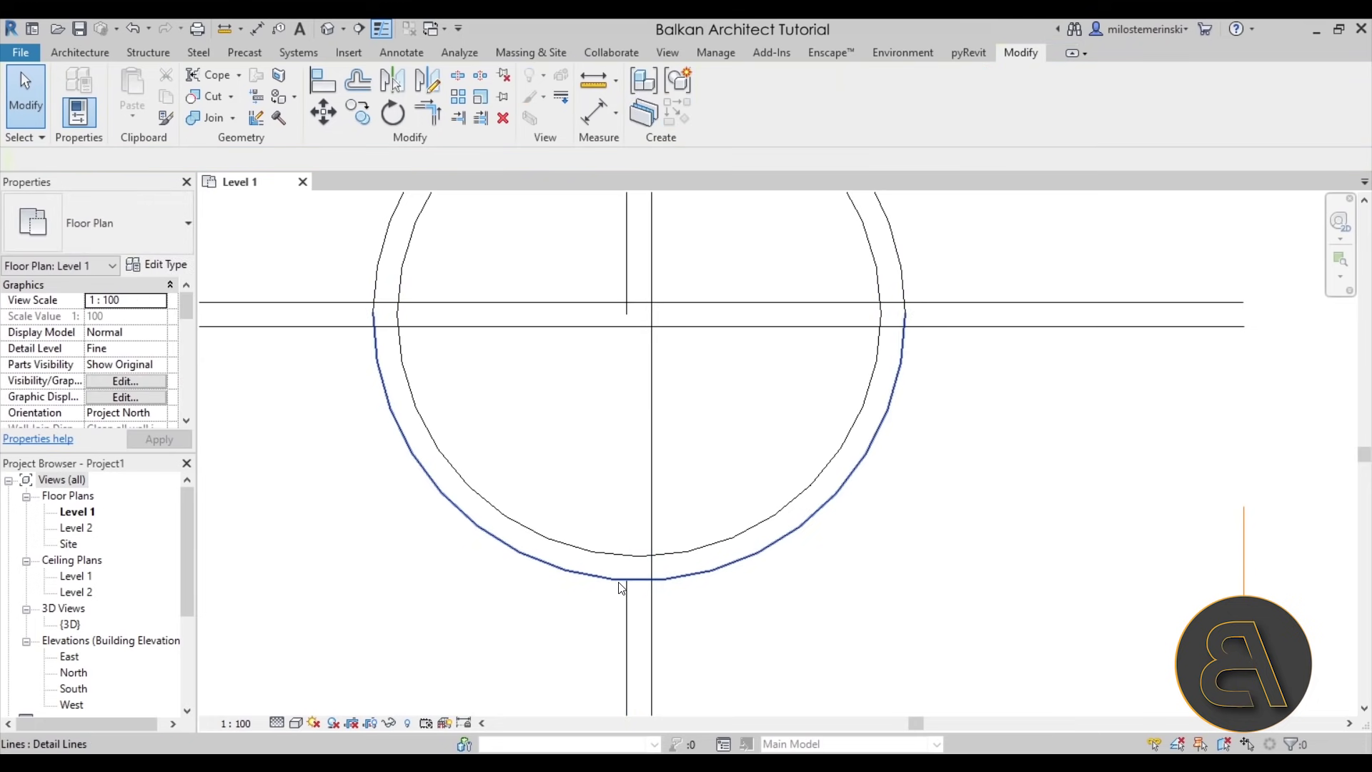
Split the outer arc at the bottom where the deleted piece crossed it
click(456, 80)
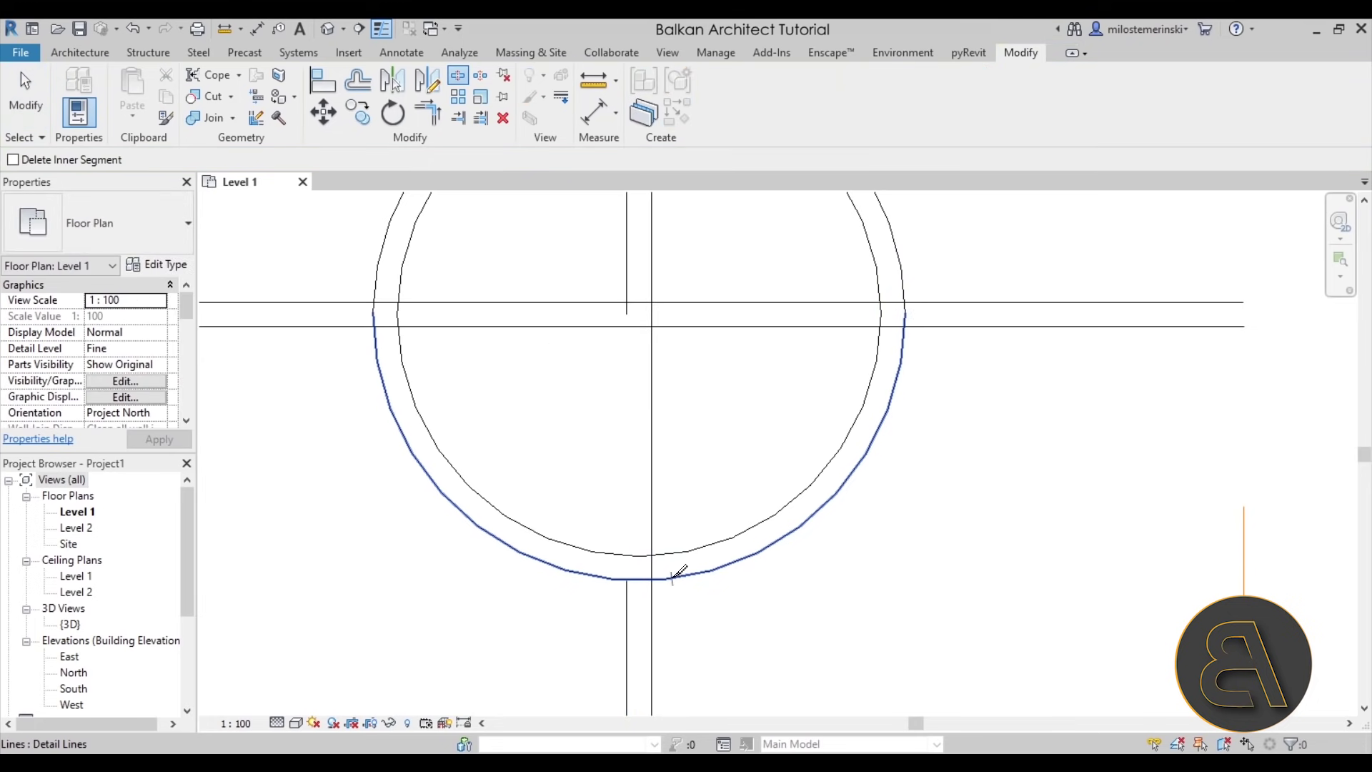
click(641, 580)
key(Escape)
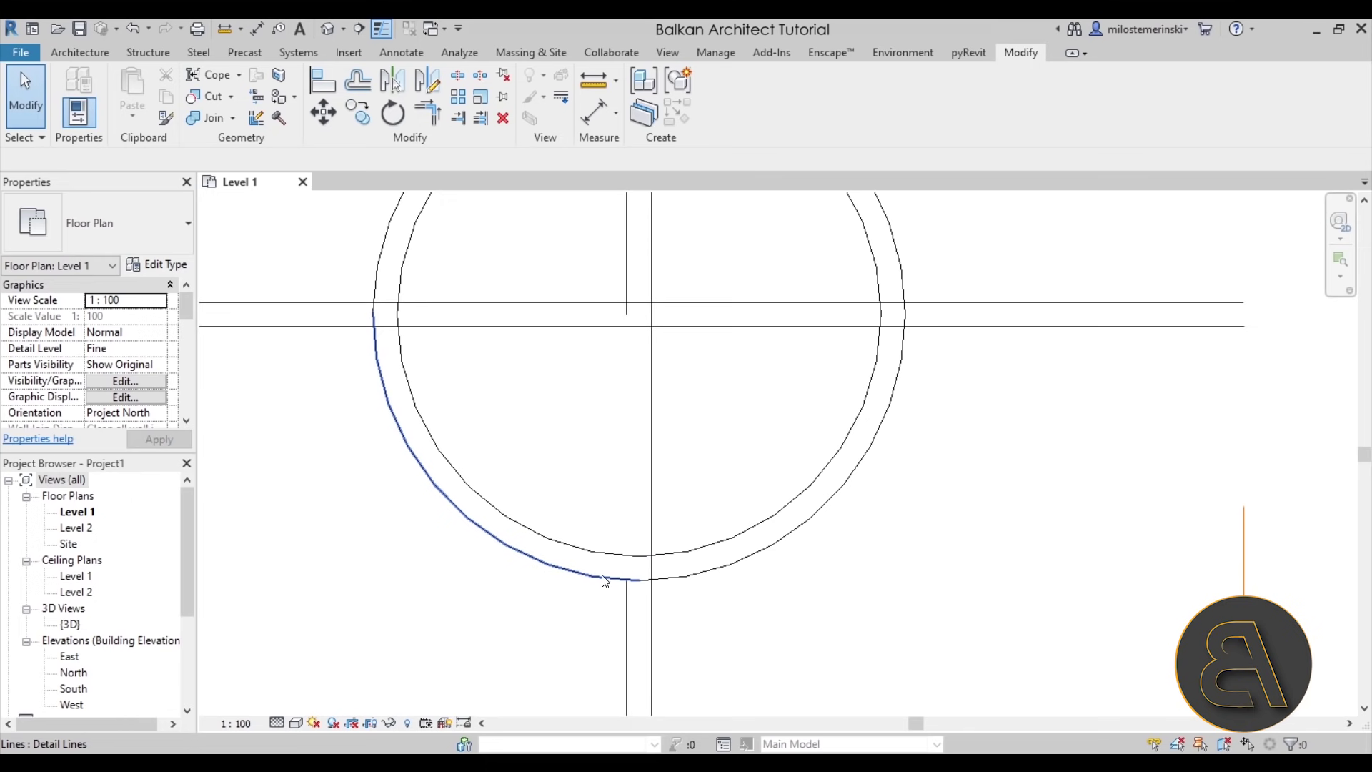
scroll(628, 543, down, 1)
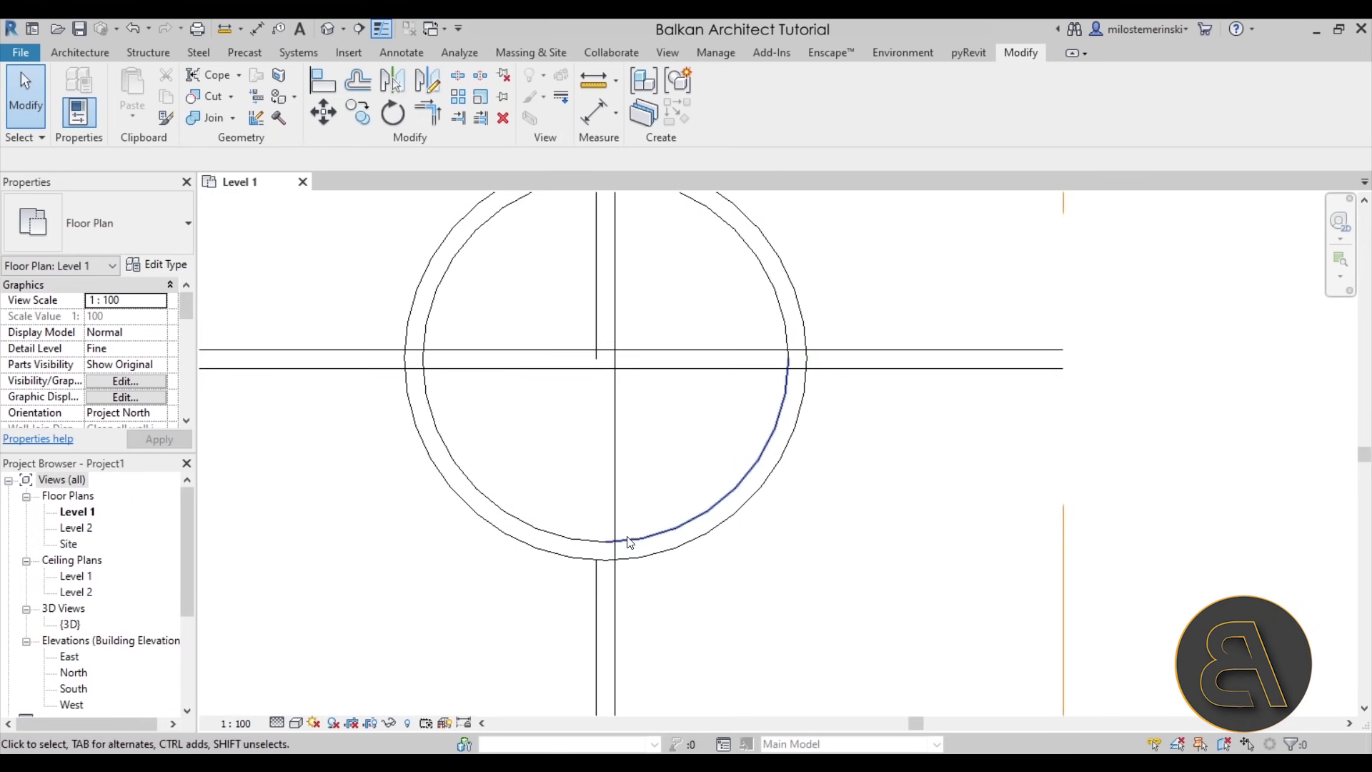
scroll(629, 551, down, 1)
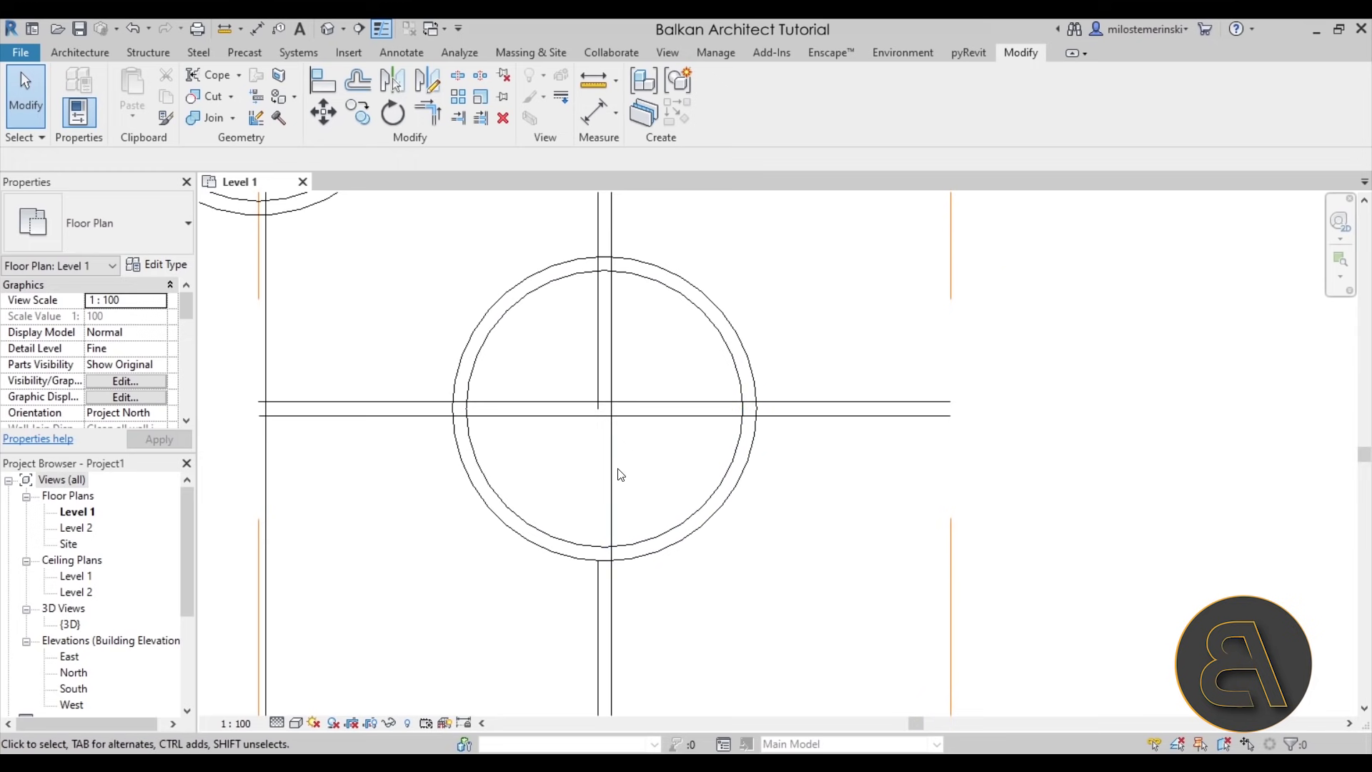
middle_drag(565, 500, 569, 463)
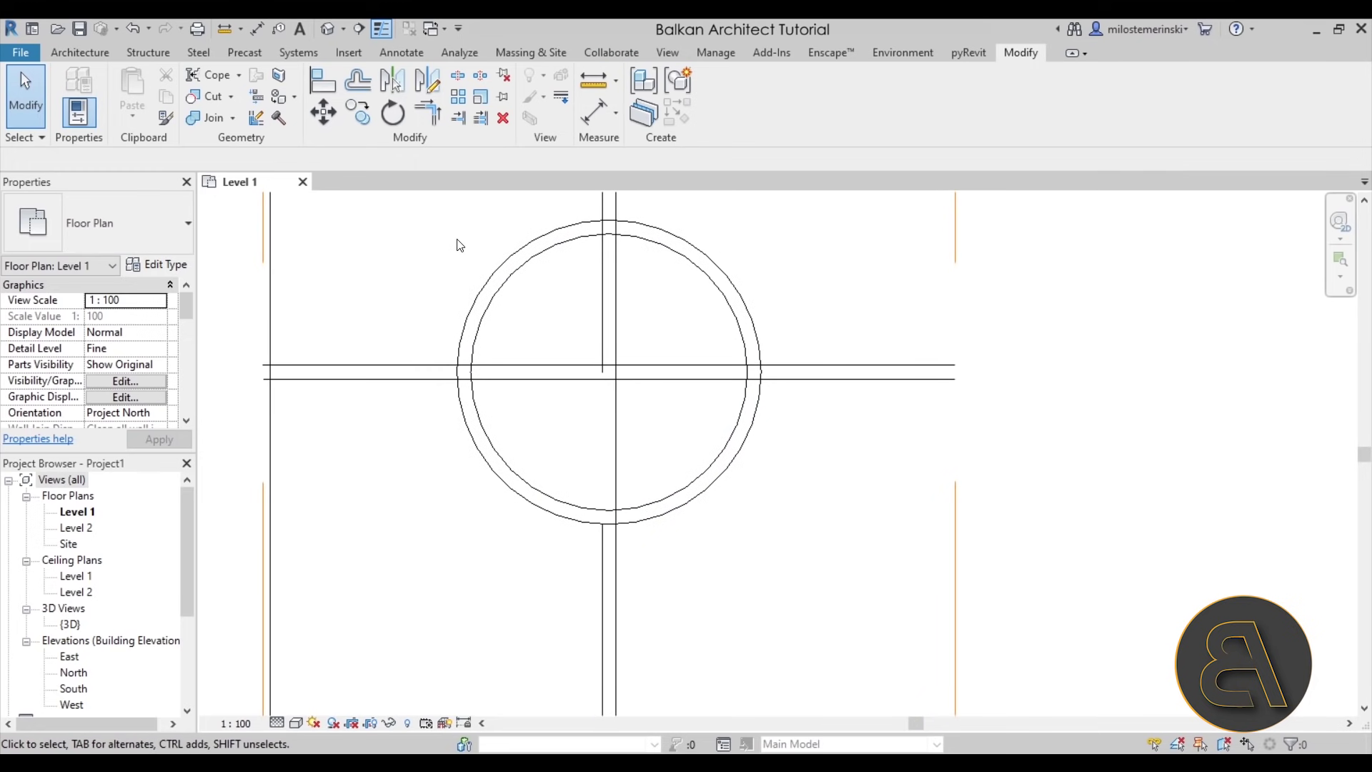
Trim the bottom and right arms' double lines to the outer ring's arcs
click(430, 117)
click(477, 456)
scroll(612, 561, up, 3)
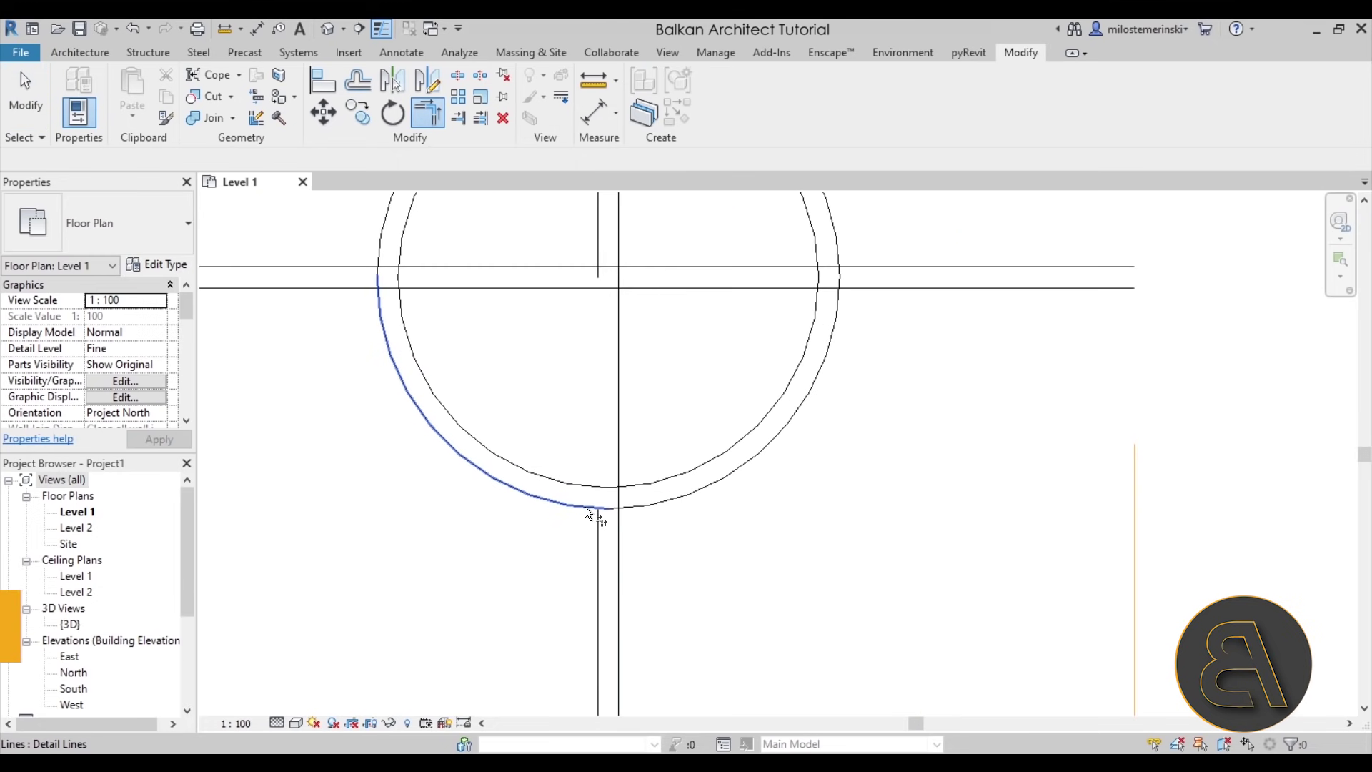
click(598, 521)
click(619, 519)
click(632, 512)
middle_drag(632, 510, 476, 664)
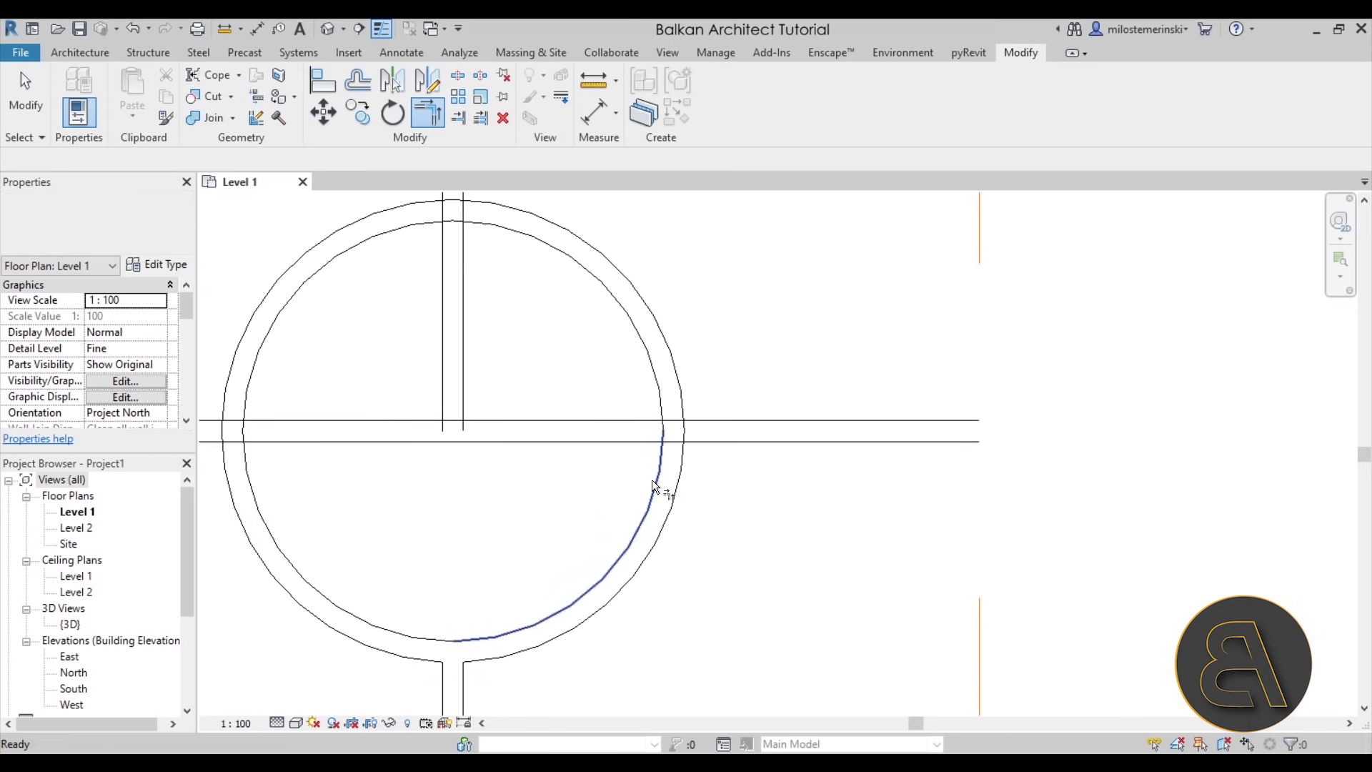
click(699, 443)
click(699, 452)
click(698, 422)
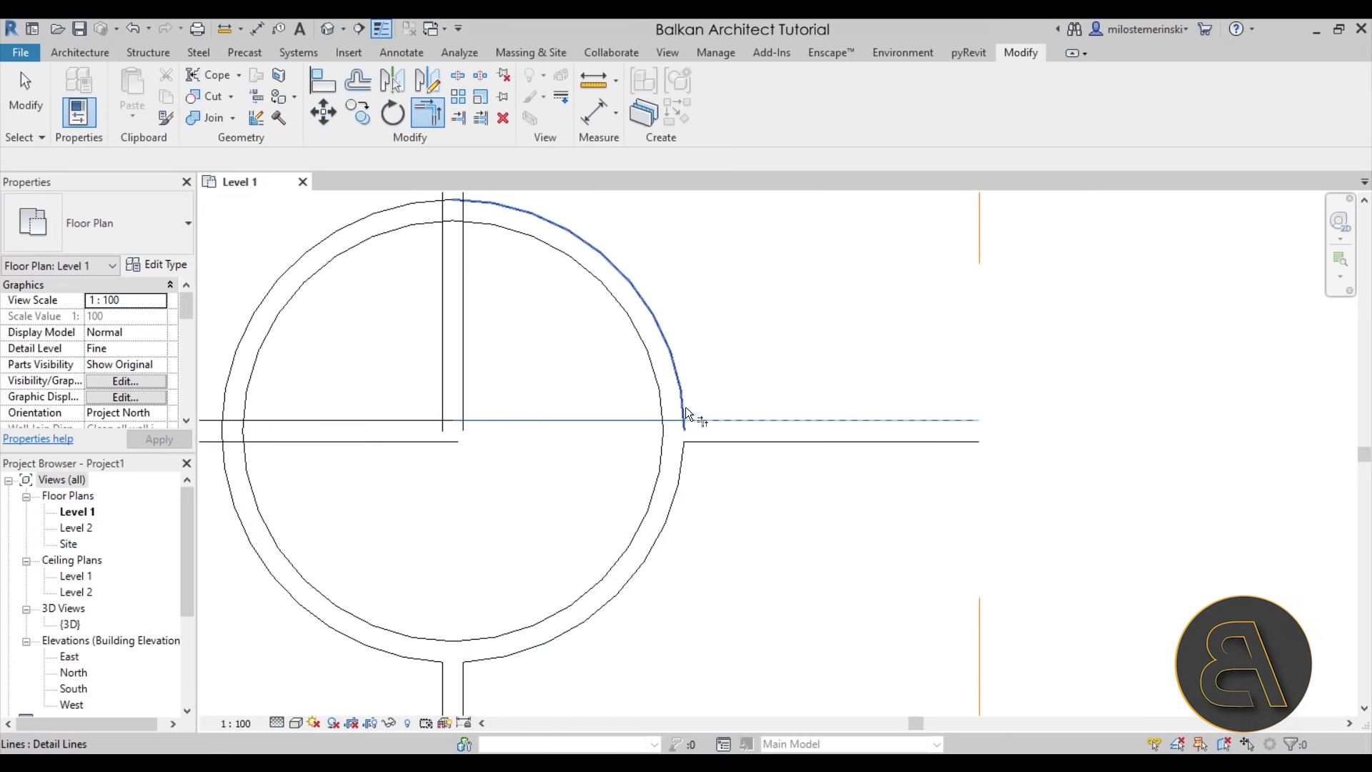
click(685, 406)
Trim the upper and left arms' double lines to the outer ring's arcs
middle_drag(488, 222, 576, 363)
click(572, 346)
click(554, 336)
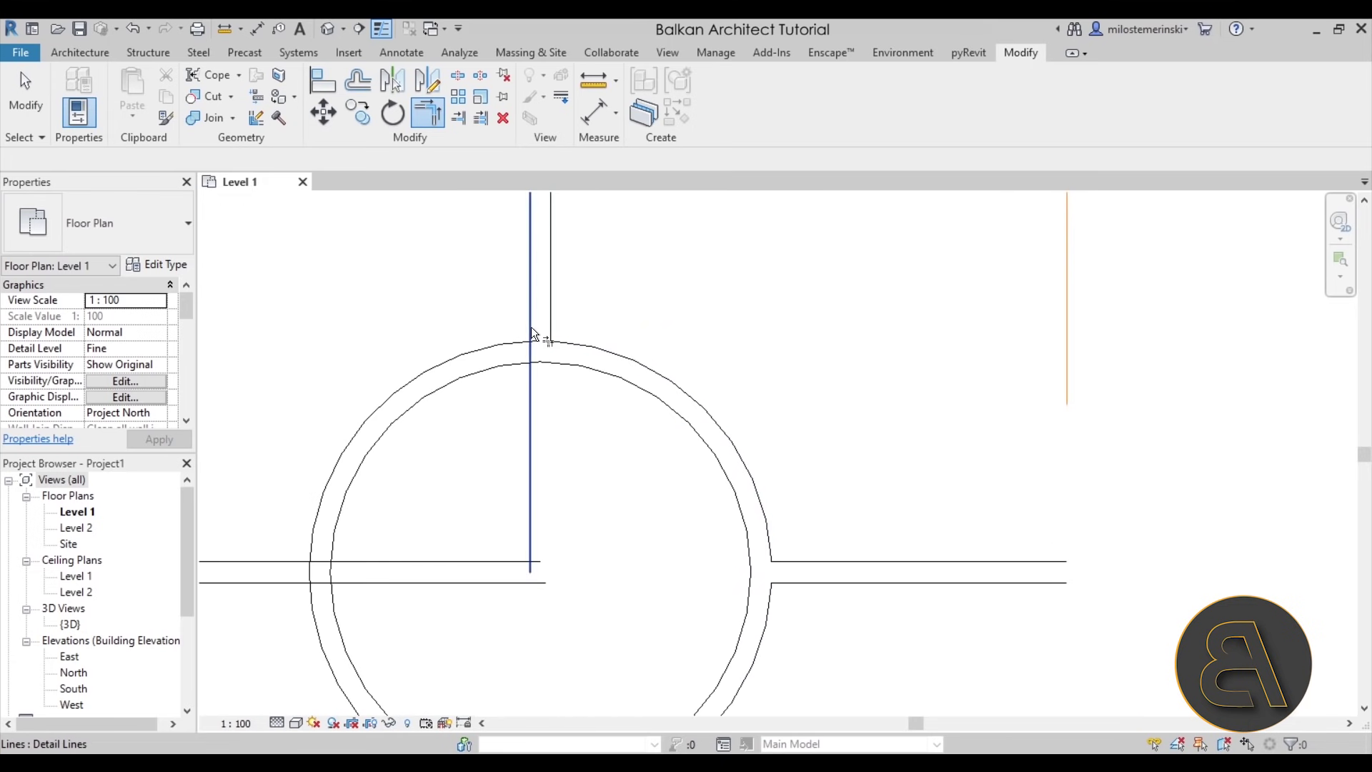
click(529, 329)
click(516, 341)
click(322, 562)
middle_drag(322, 561, 528, 450)
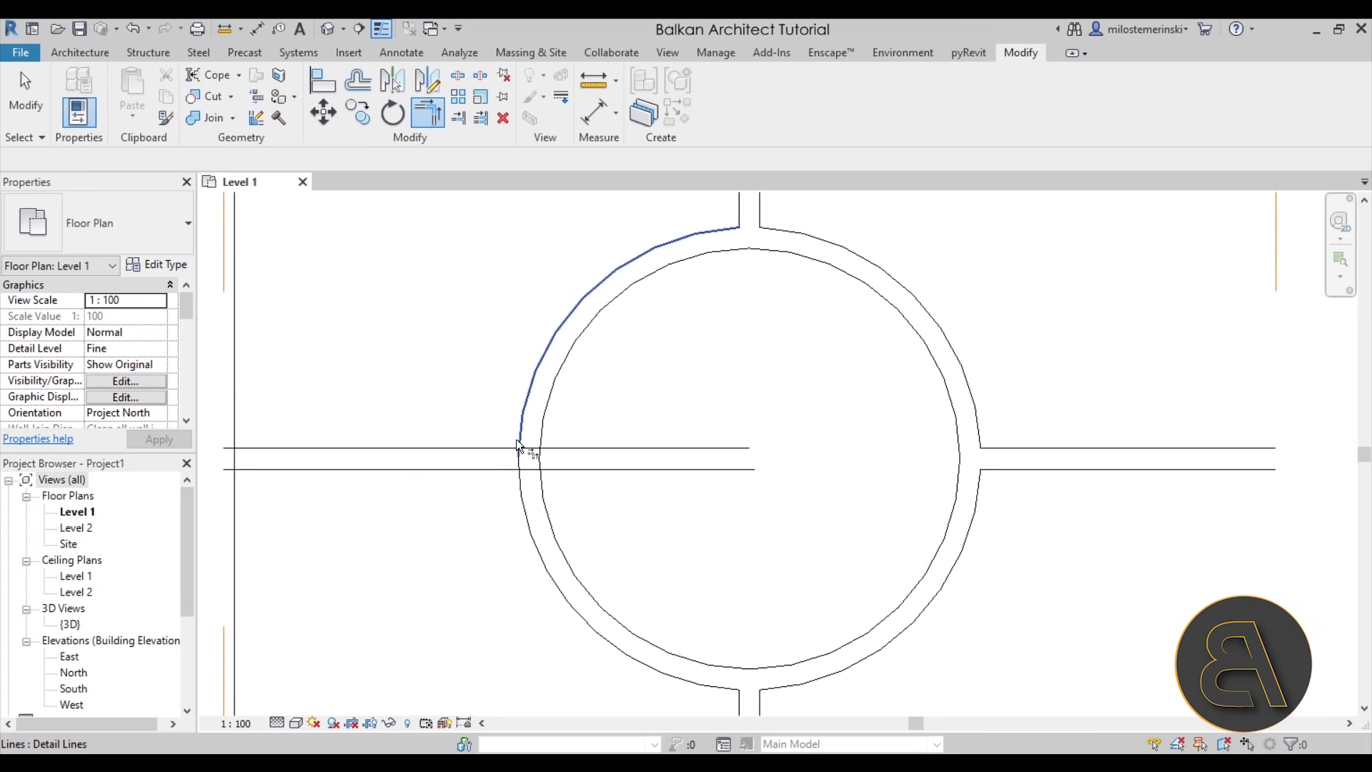
click(509, 447)
click(506, 470)
click(518, 479)
scroll(587, 553, down, 3)
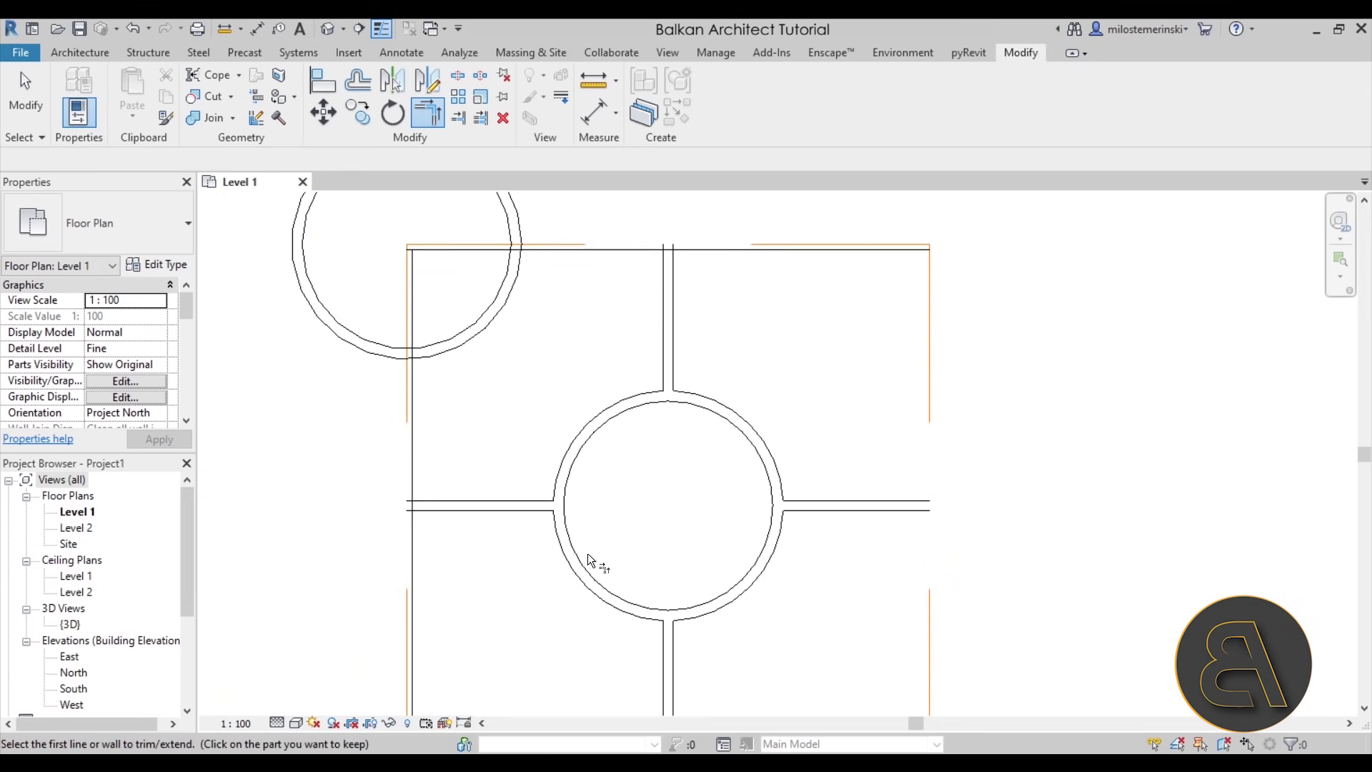
key(Escape)
Delete the broken inner arcs of the central ring
click(618, 429)
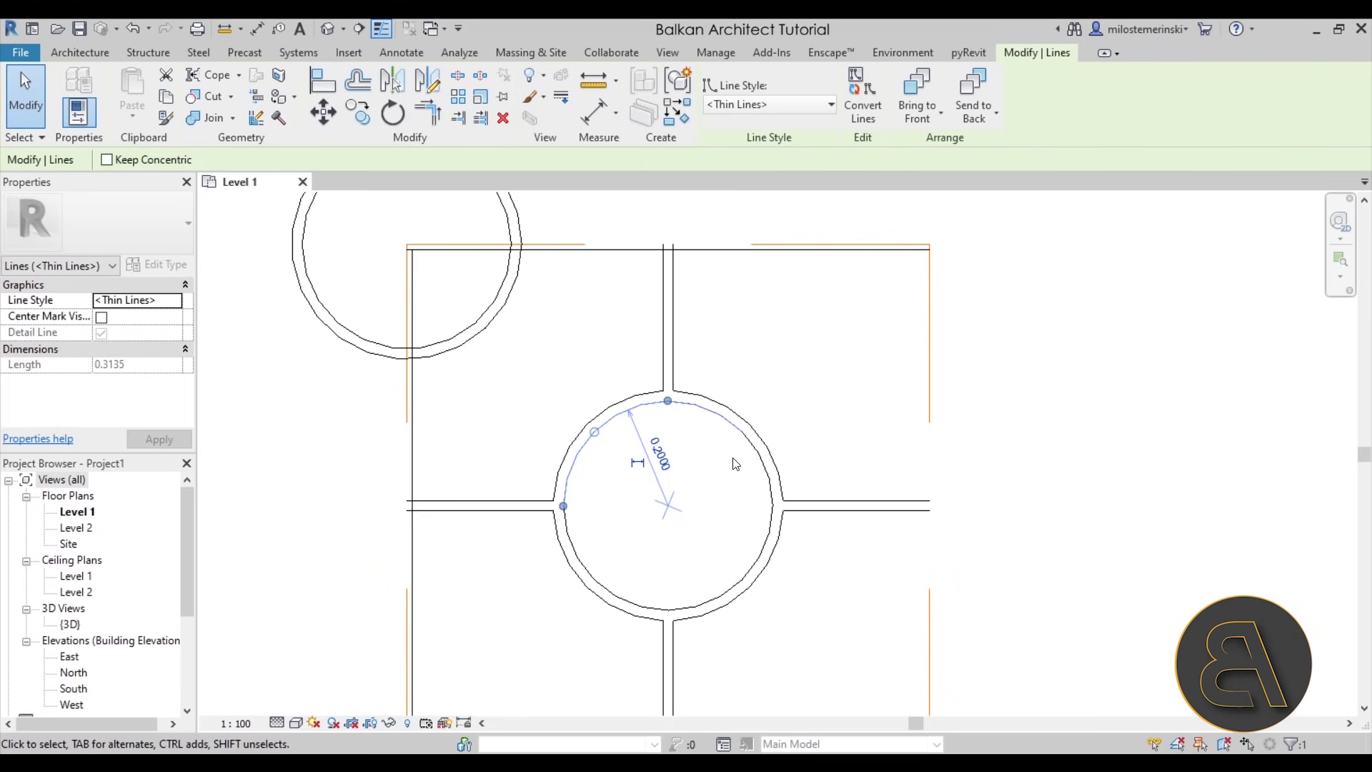
key(Escape)
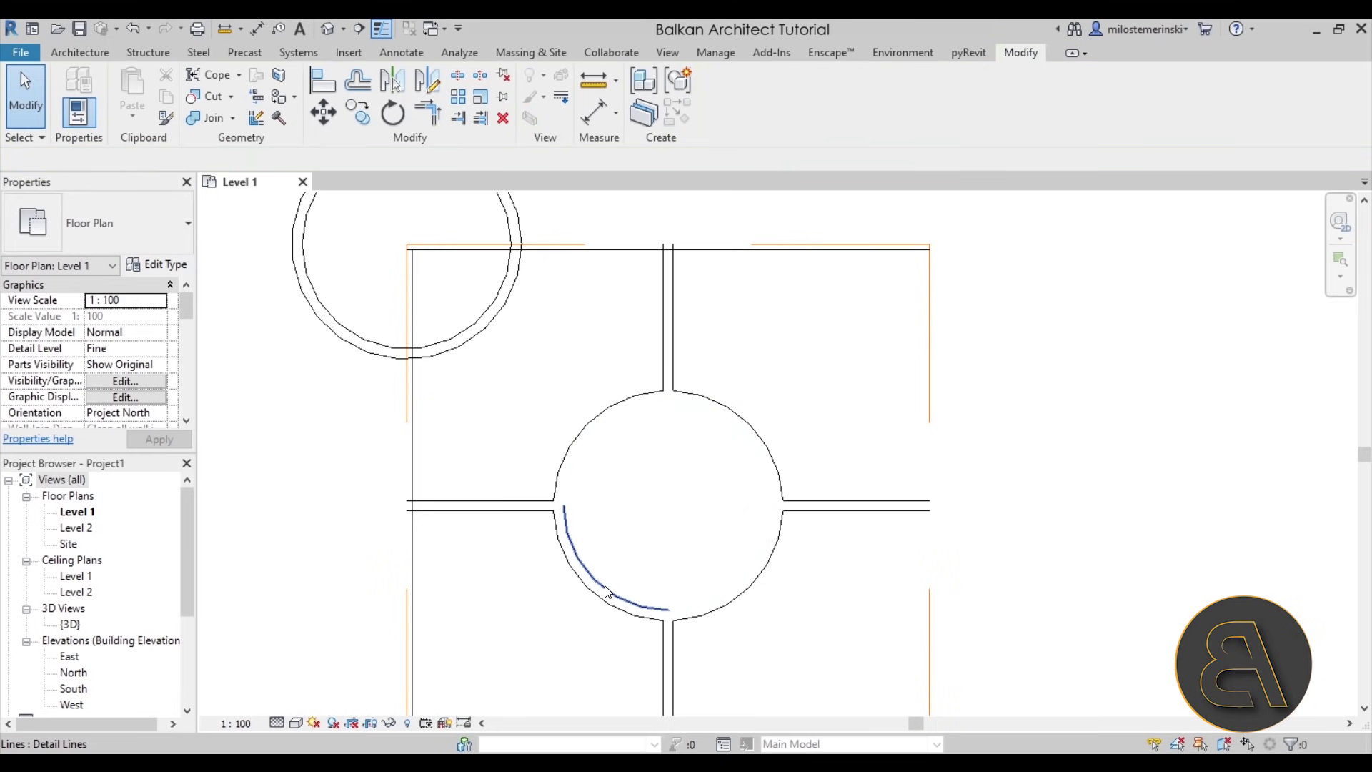
click(607, 592)
click(678, 487)
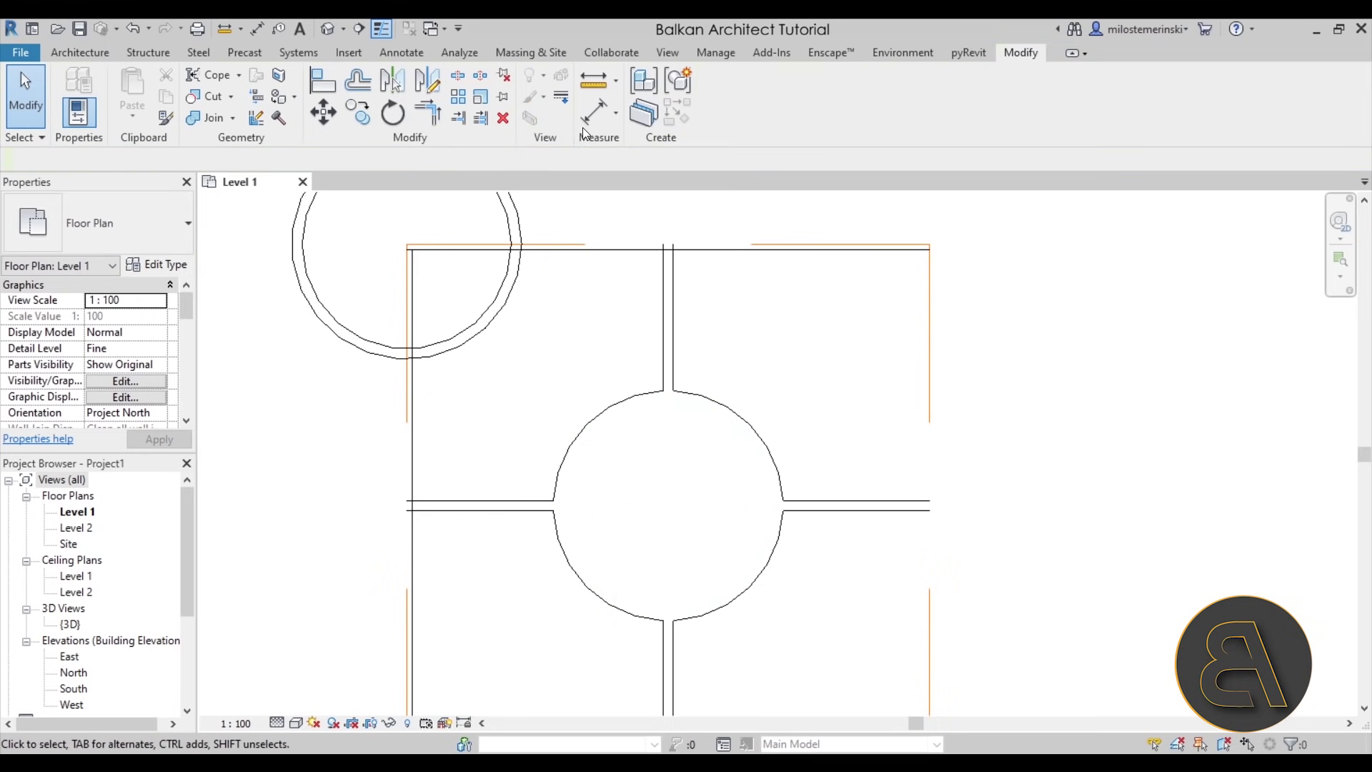
Draw a detail-line circle of radius 0.2000 centred on the ring's centre
click(391, 54)
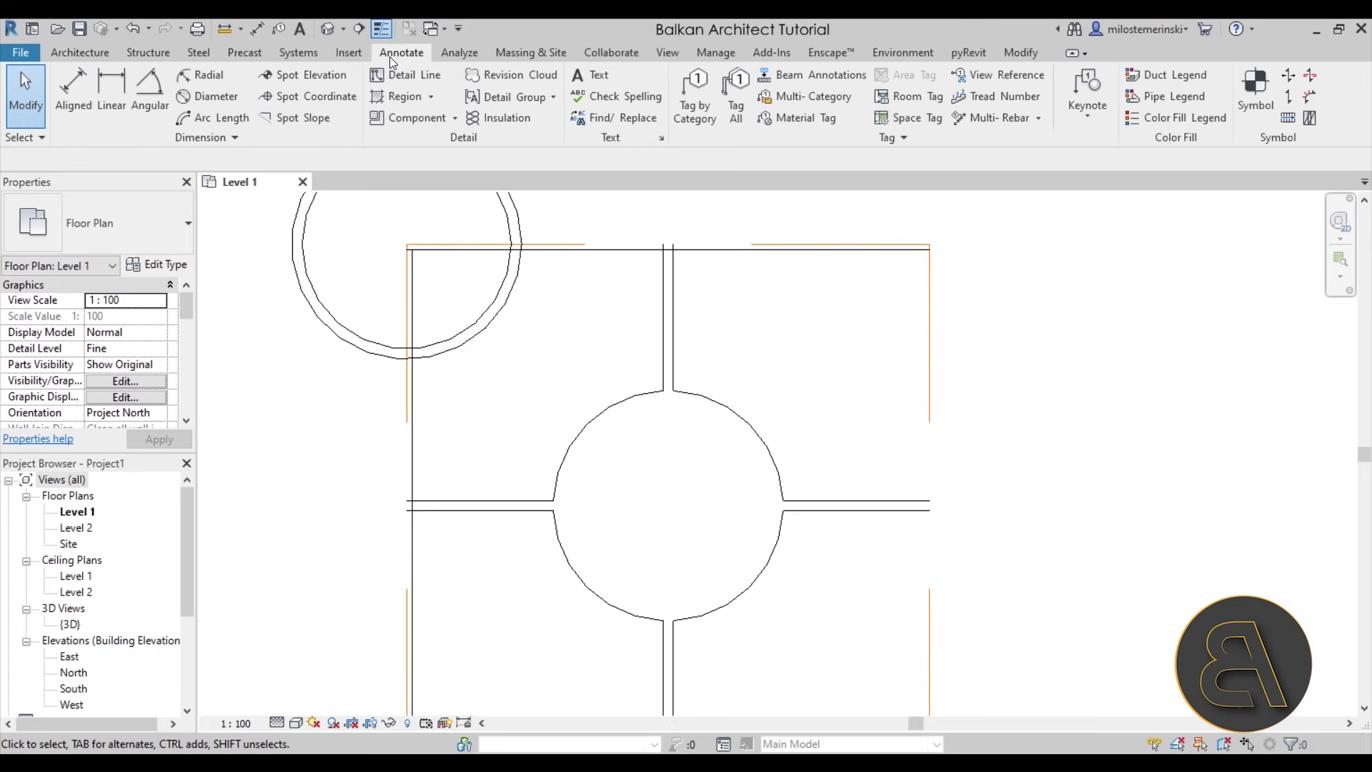
click(395, 74)
click(792, 78)
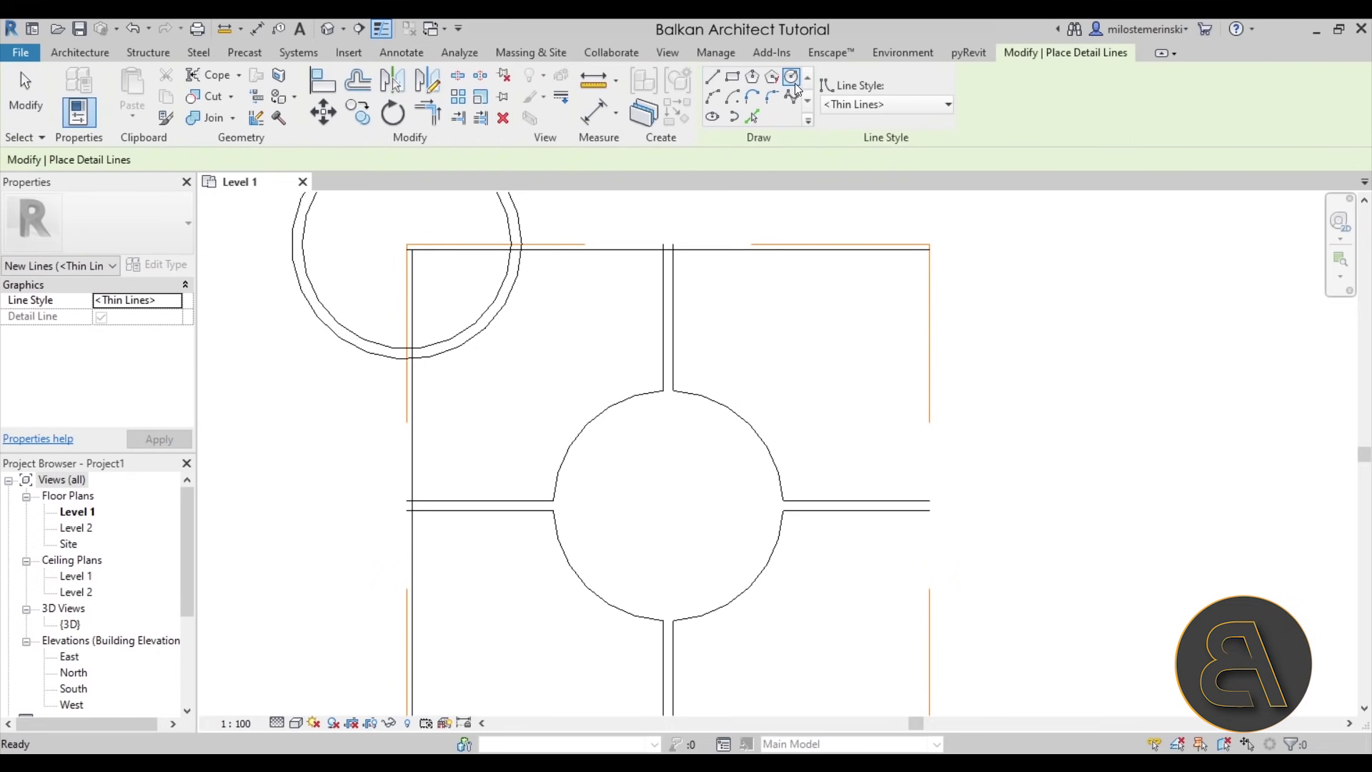
click(669, 506)
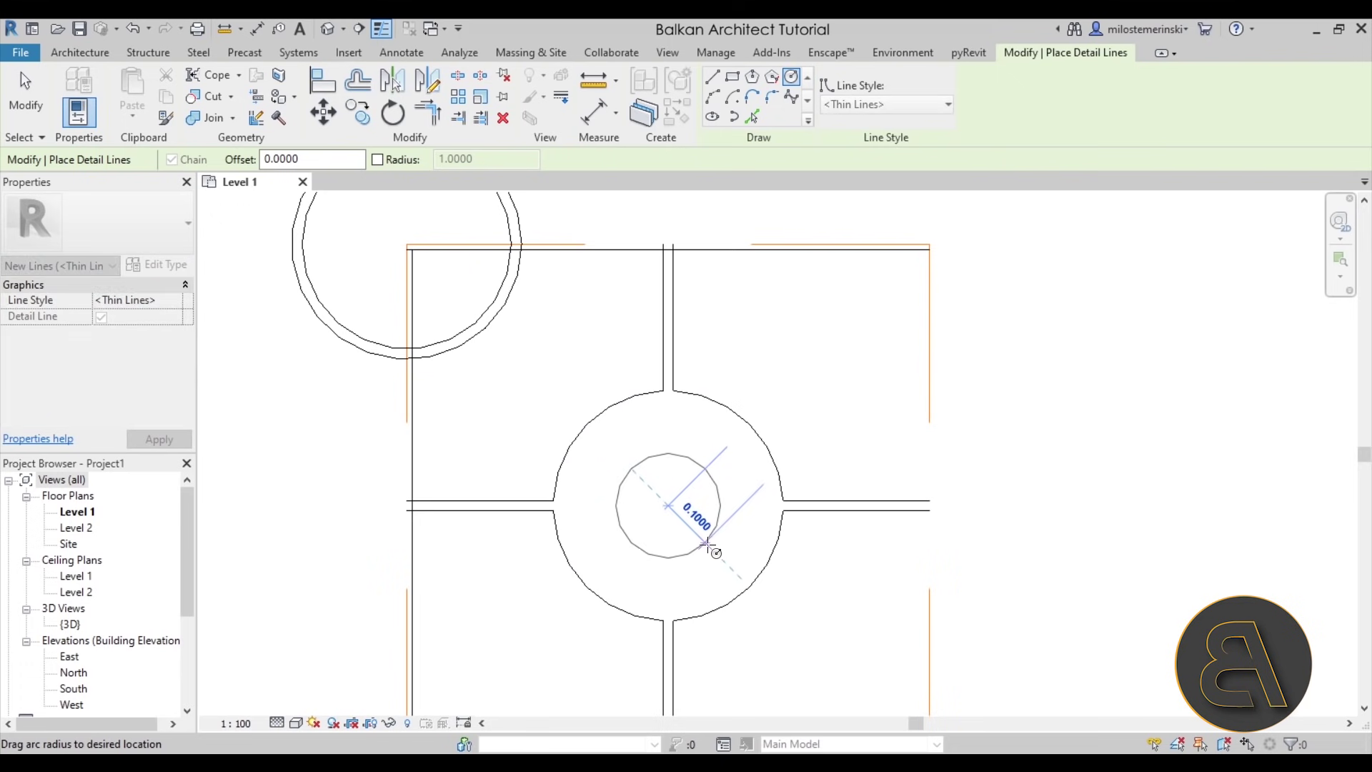
click(742, 579)
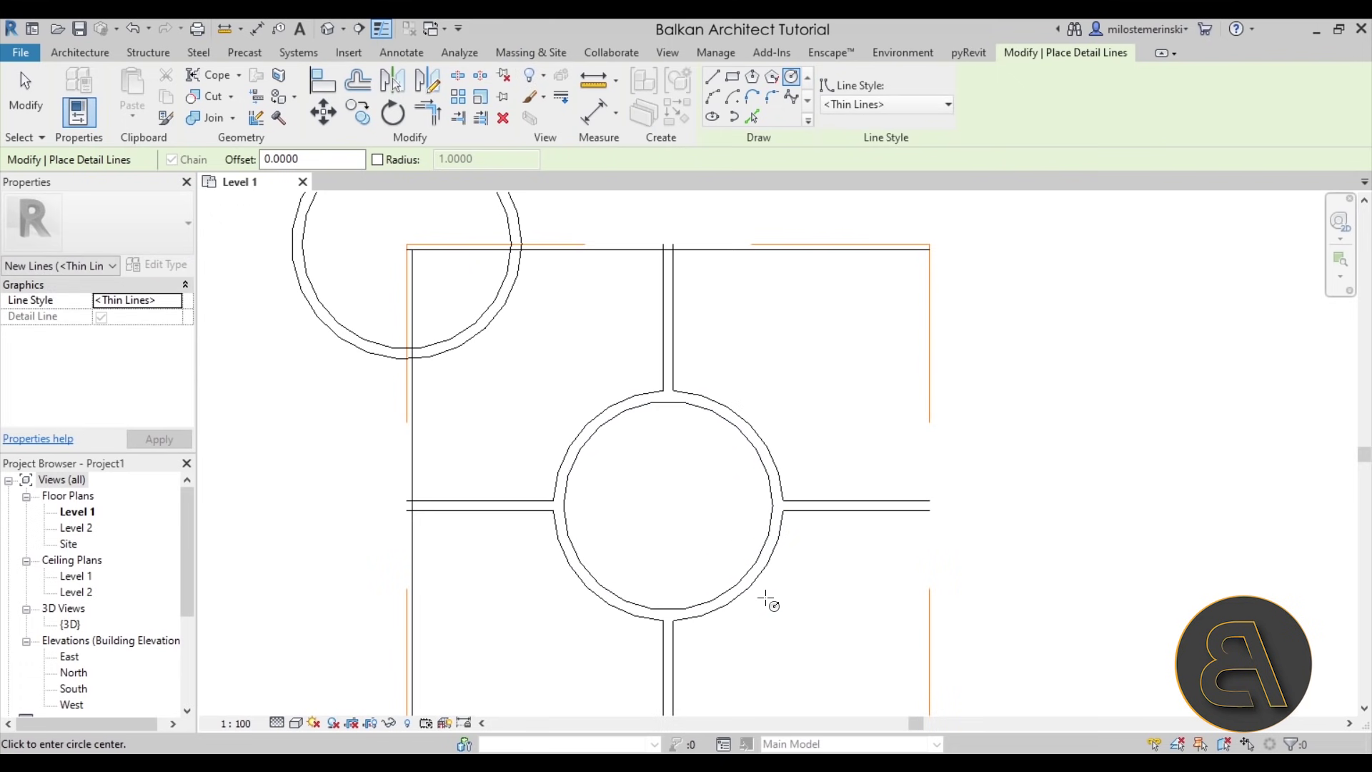
key(Escape)
key(Escape)
scroll(652, 438, down, 2)
scroll(479, 357, up, 1)
scroll(479, 357, up, 3)
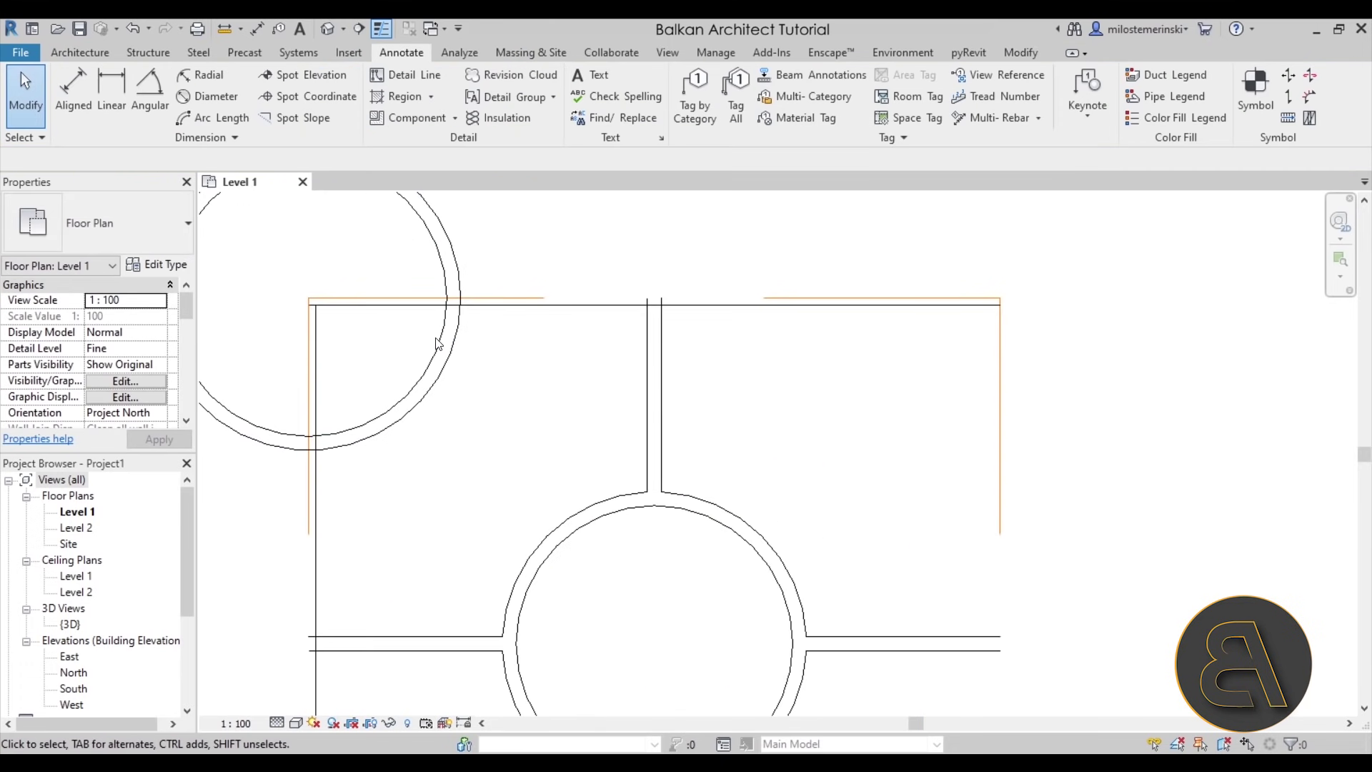
middle_drag(496, 355, 553, 414)
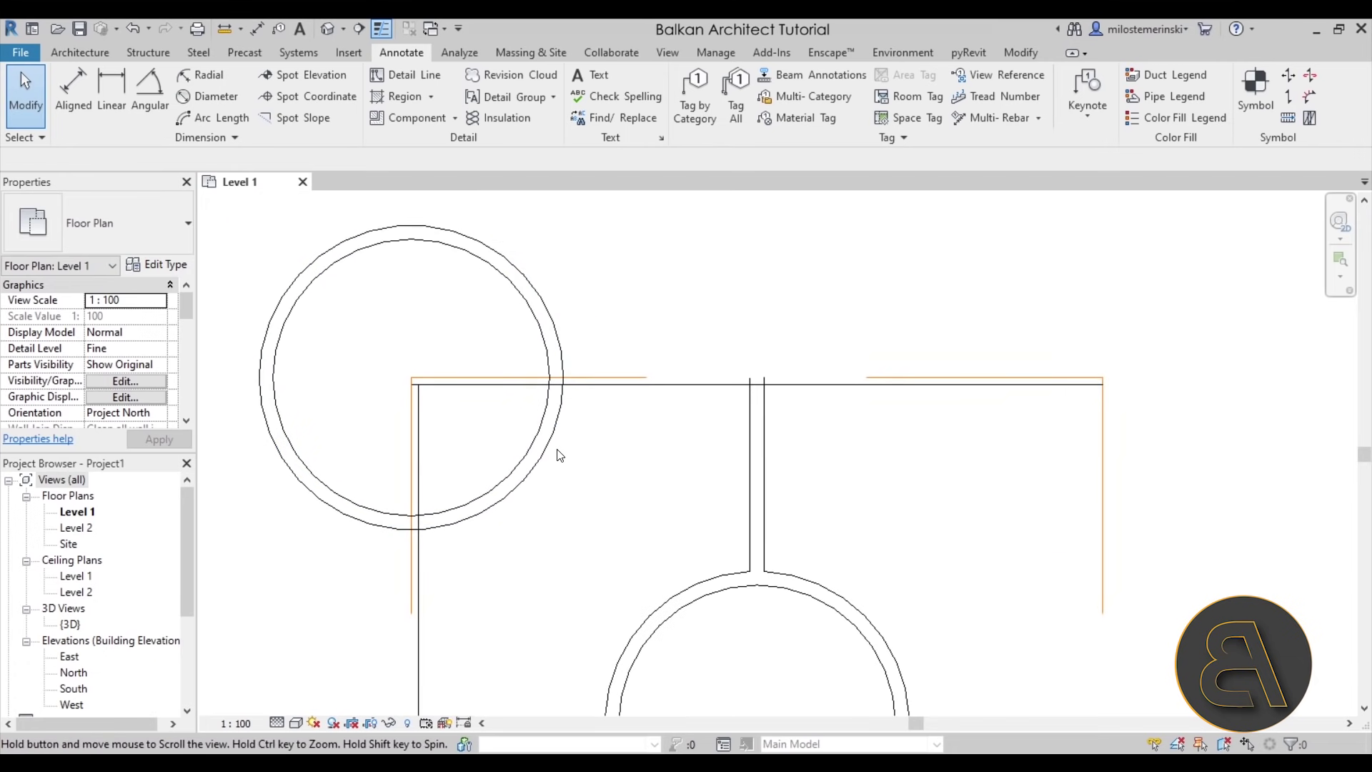
Trim the outer corner circle to the top horizontal and left vertical lines with Trim/Extend (TR)
click(1002, 58)
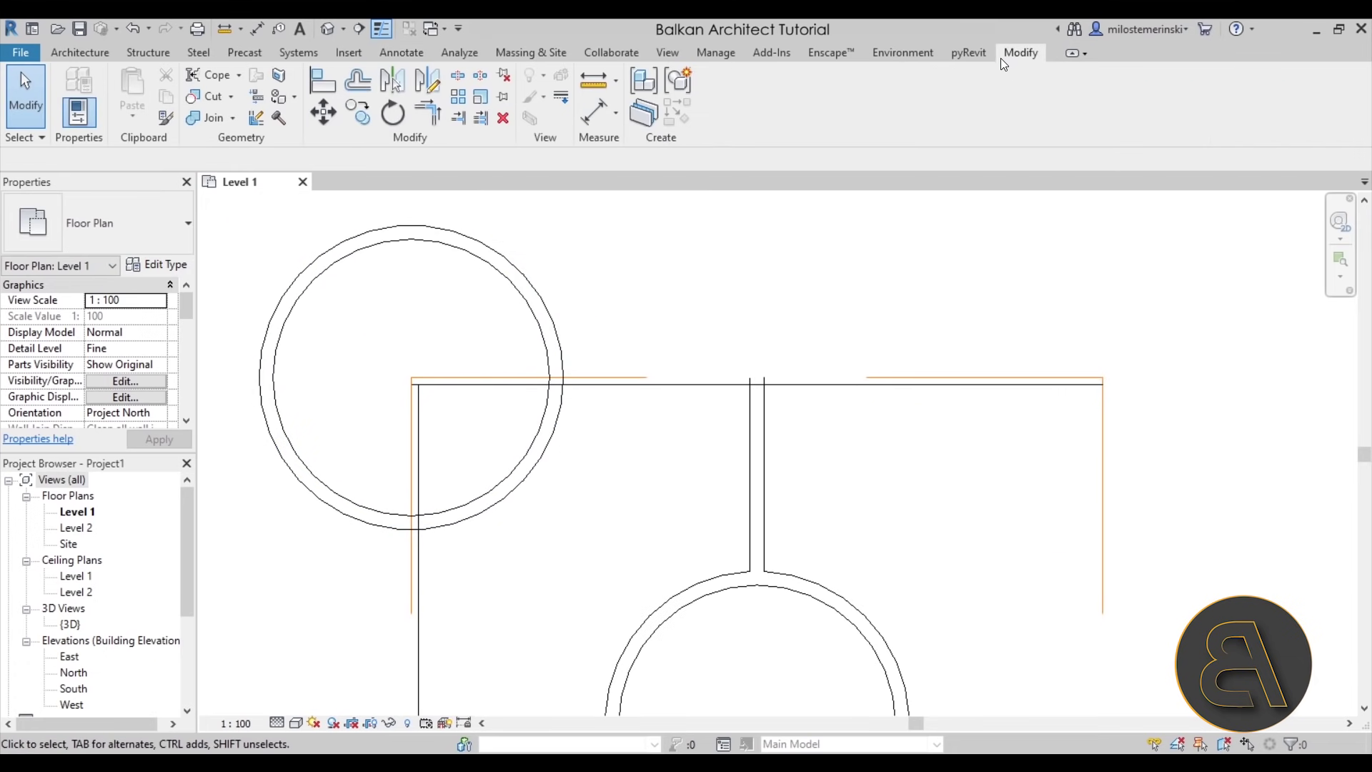
click(455, 84)
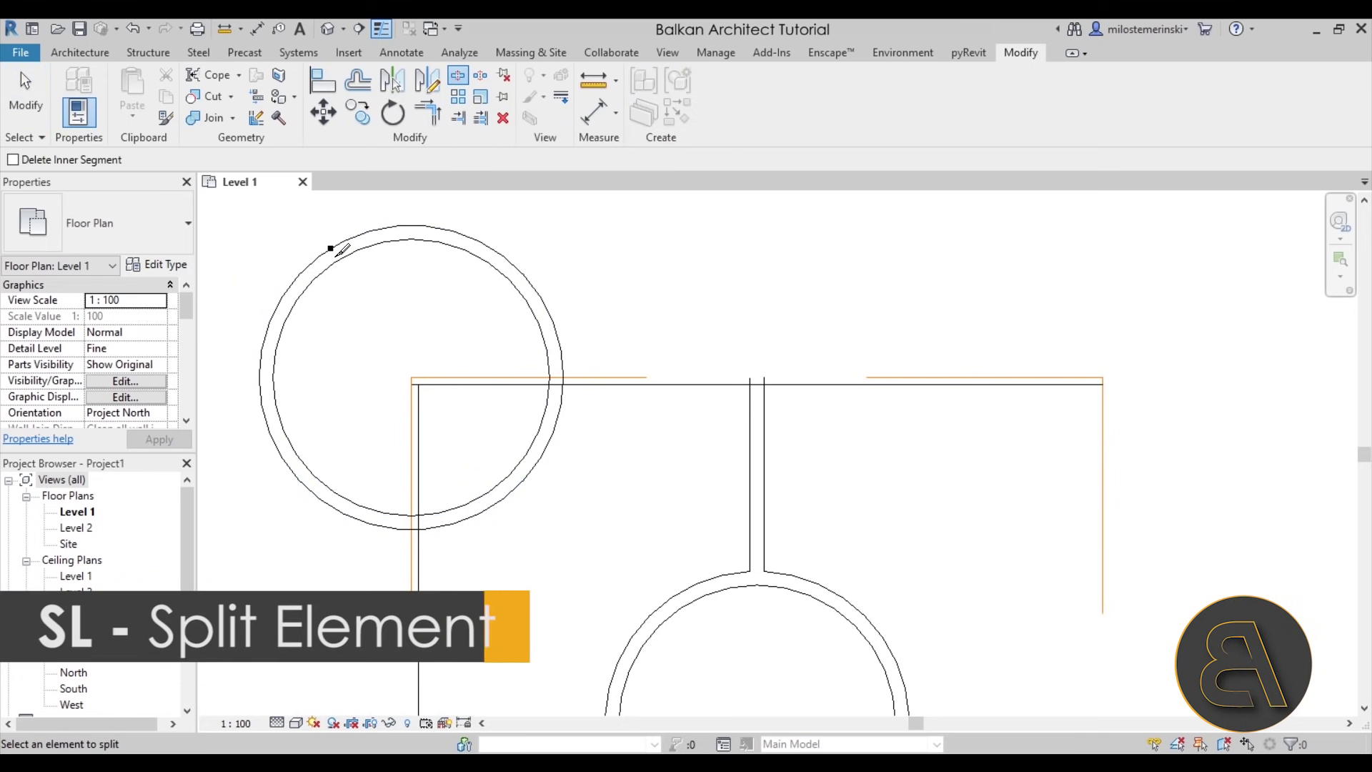
key(Escape)
key(Escape)
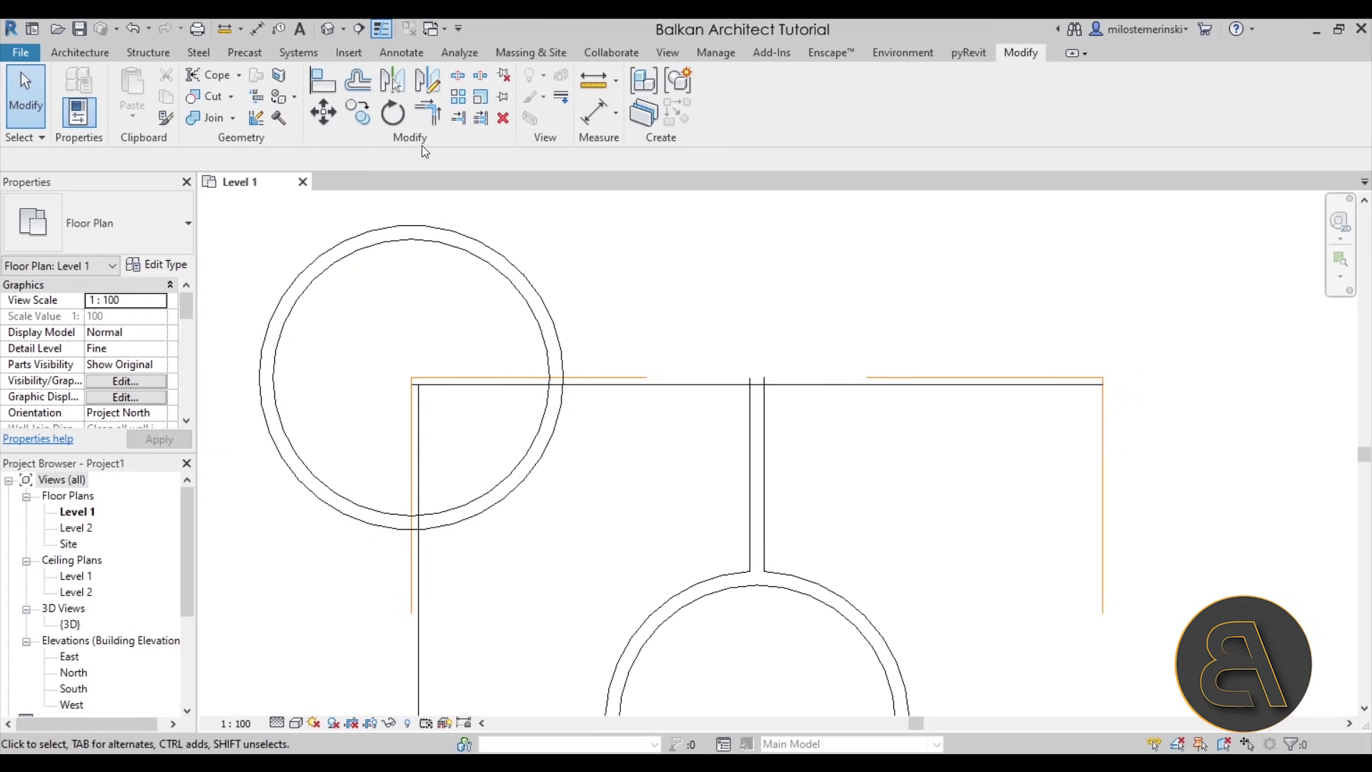
key(t)
key(r)
click(563, 394)
click(643, 385)
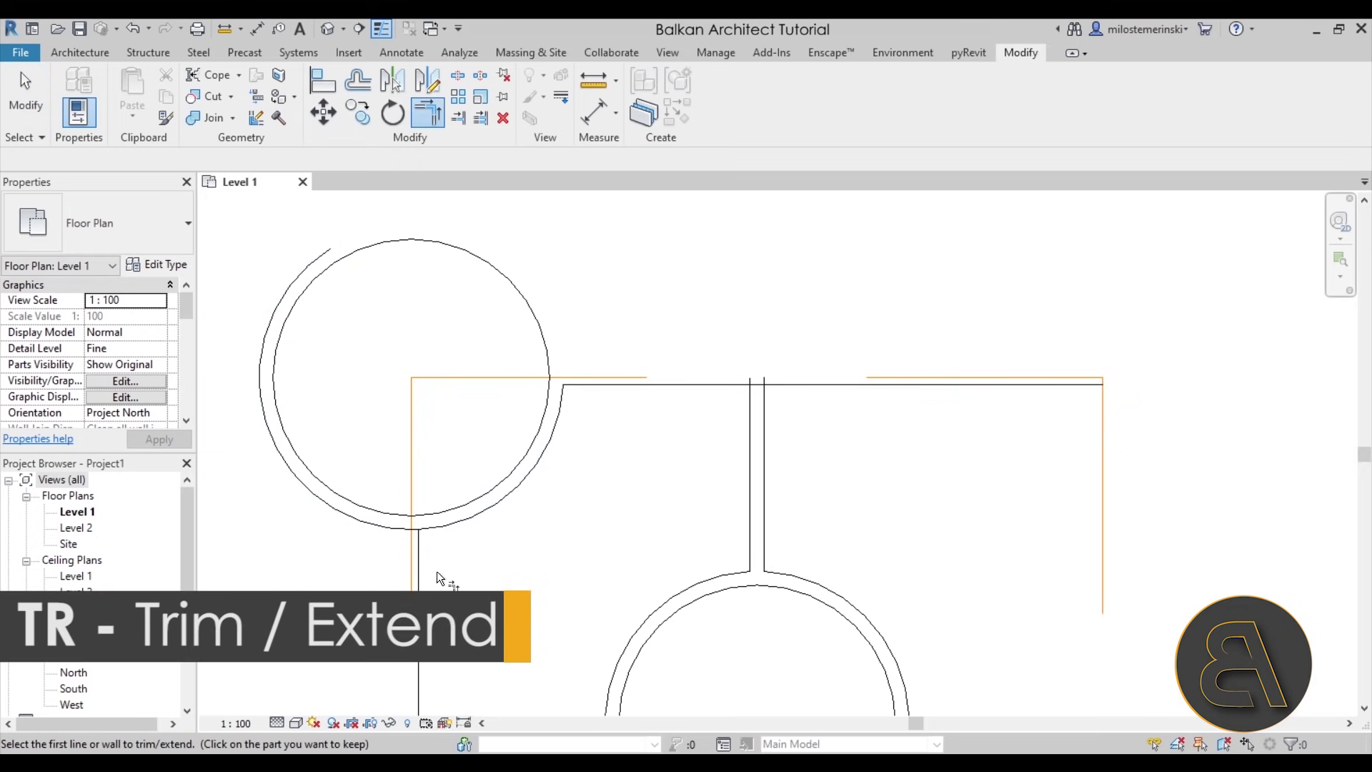
click(427, 539)
click(421, 539)
scroll(493, 540, down, 2)
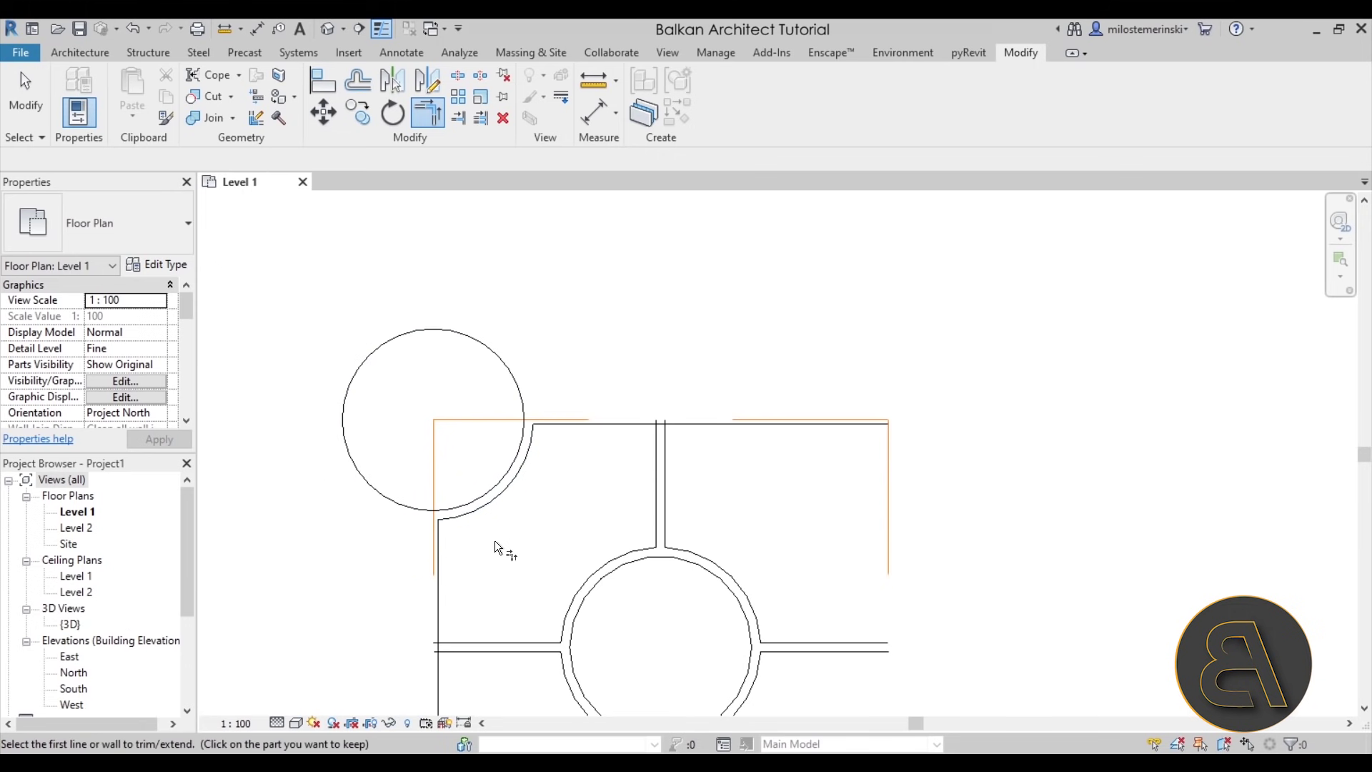
scroll(517, 434, up, 2)
scroll(510, 414, up, 2)
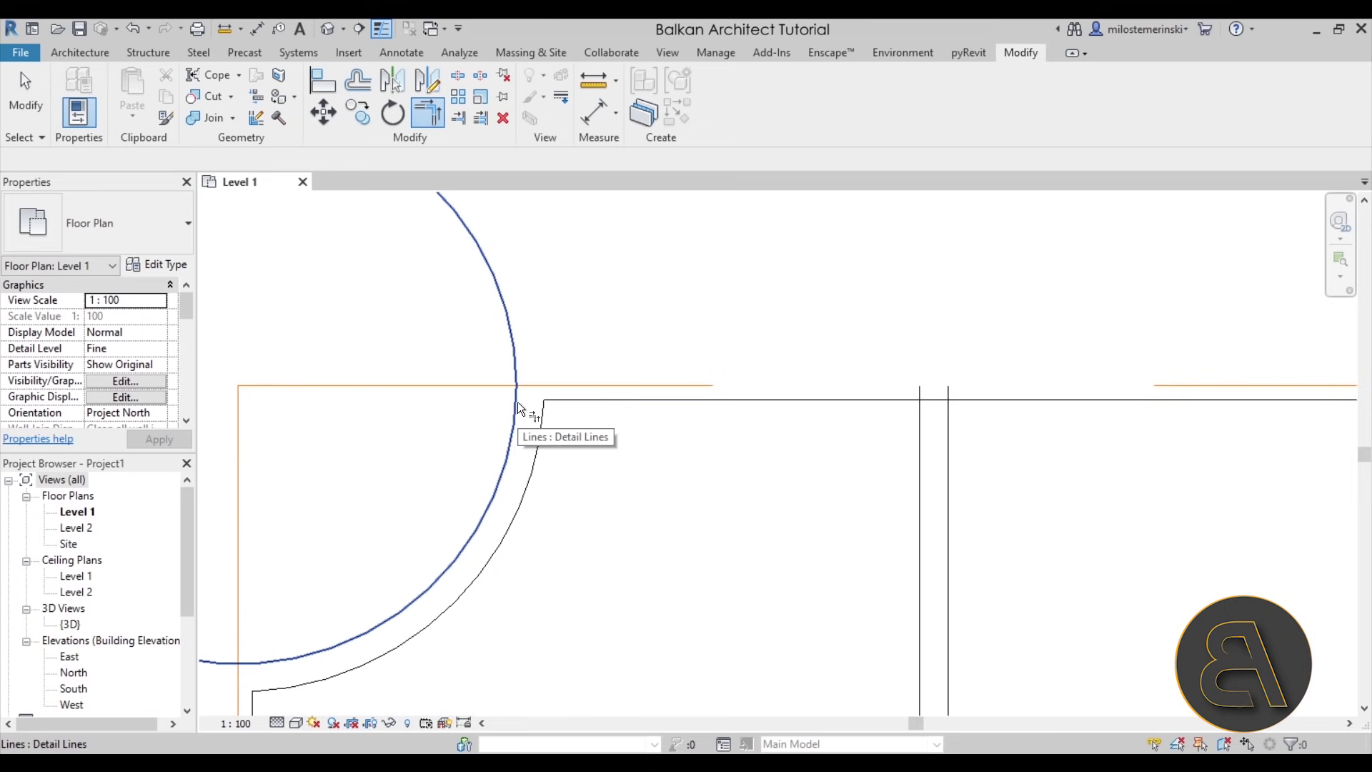
scroll(517, 401, down, 1)
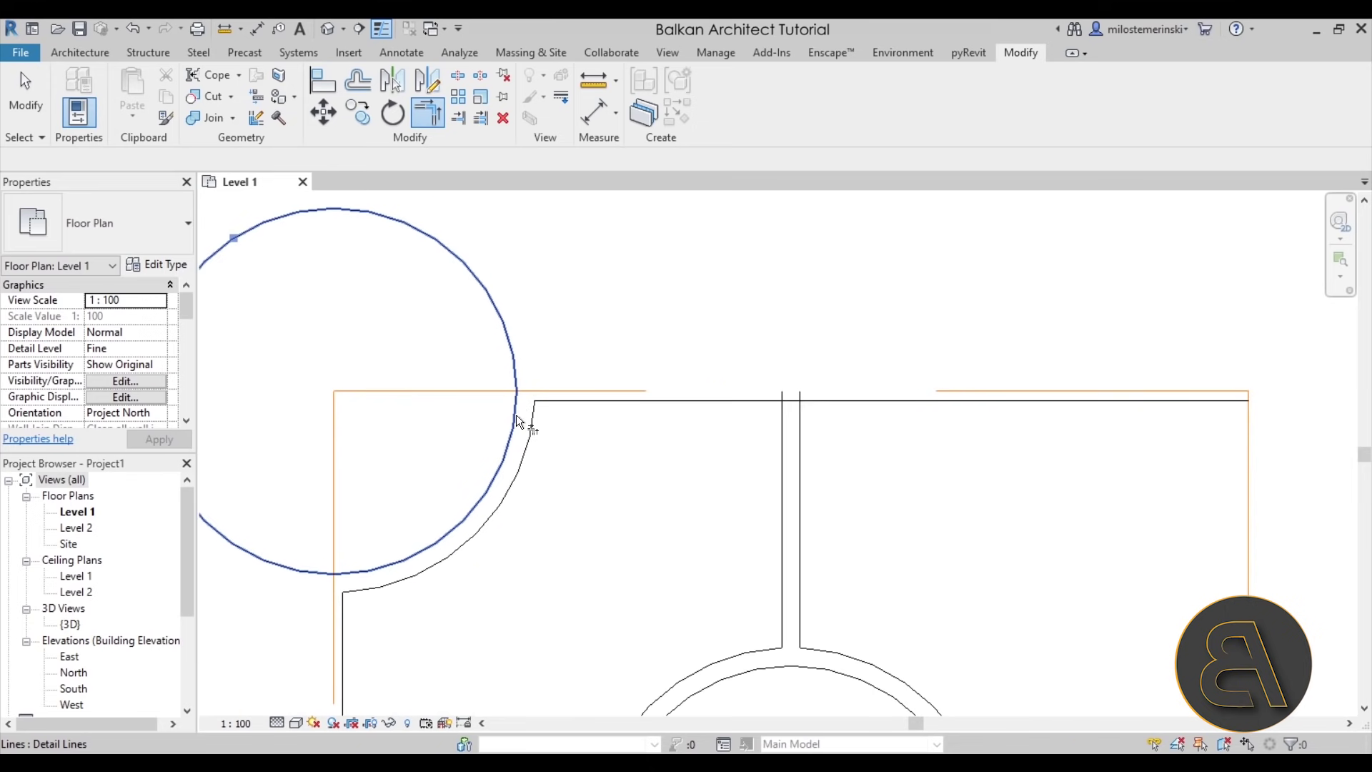
scroll(520, 394, down, 1)
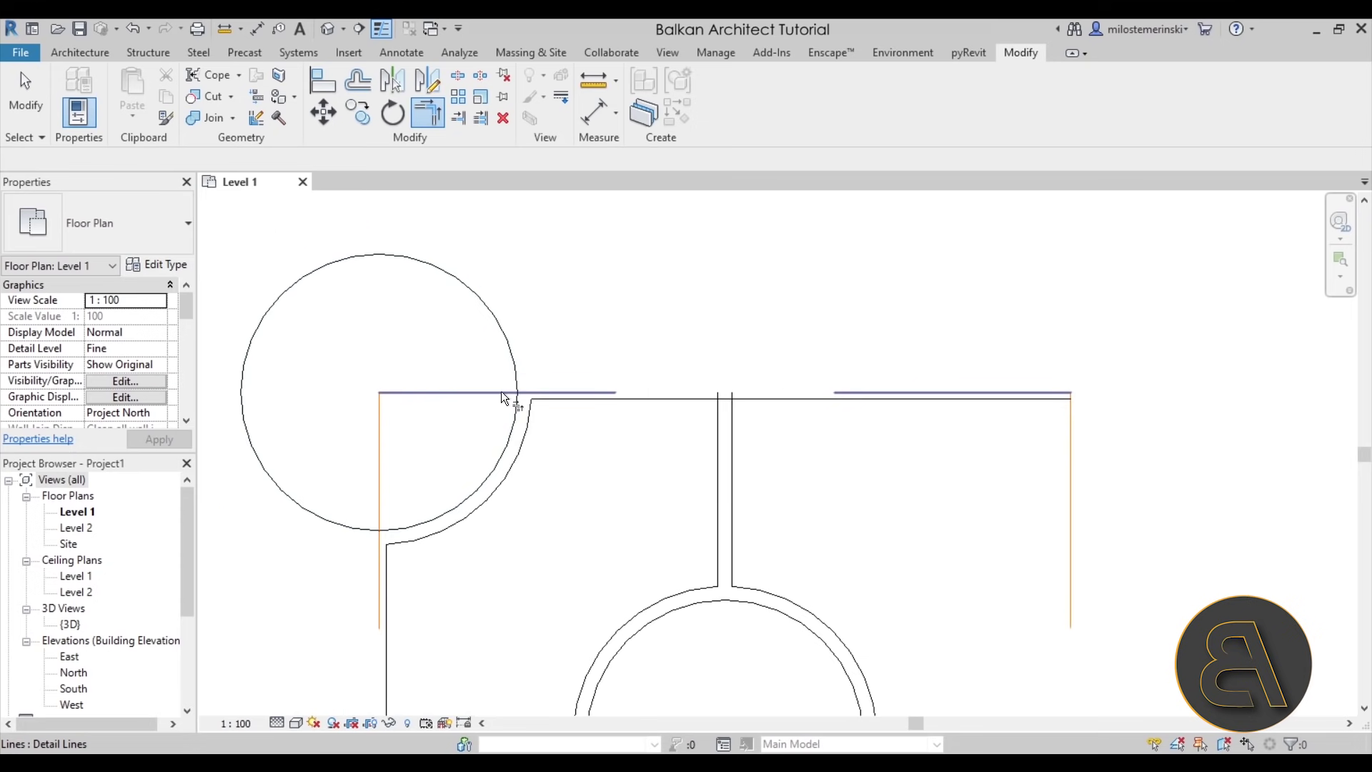
Trim the corner circle into an arc meeting the top line and the left line
click(513, 402)
click(531, 390)
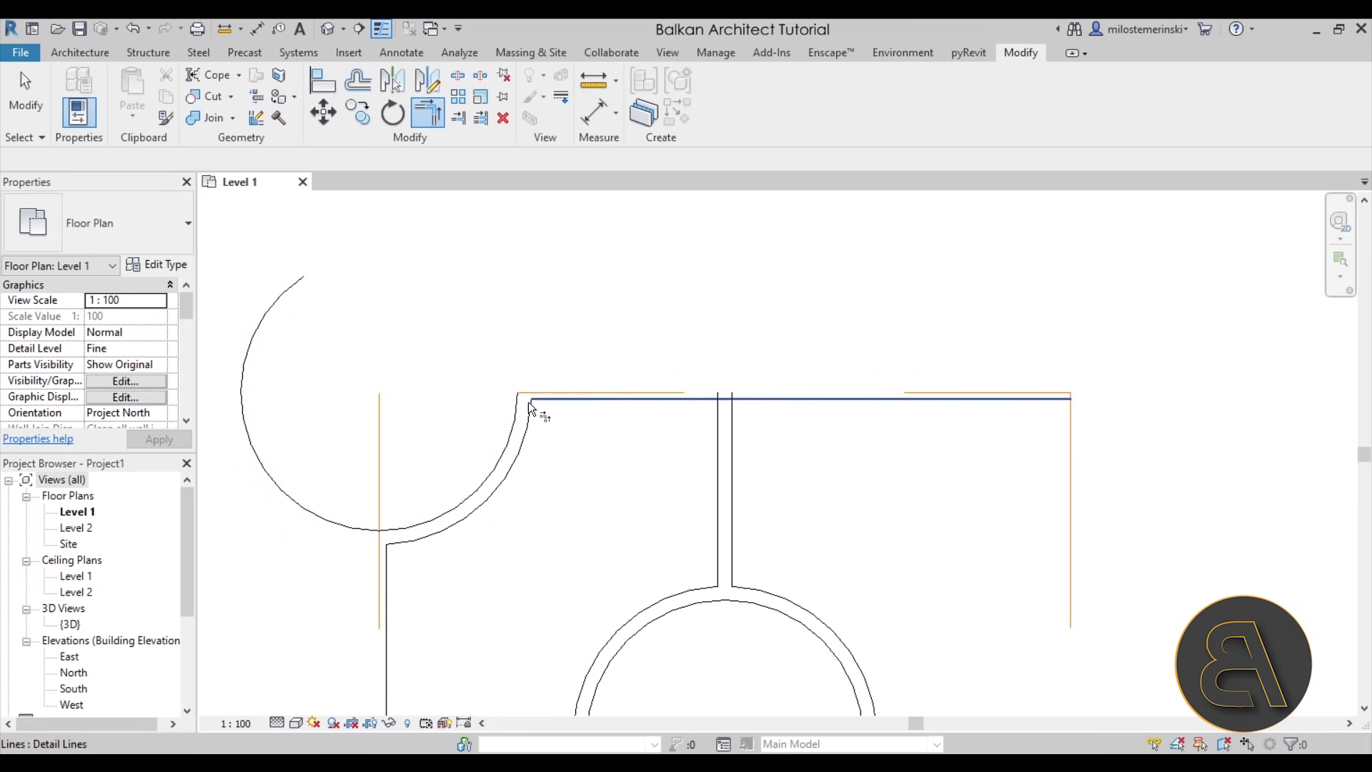
click(370, 527)
click(378, 540)
scroll(479, 405, down, 3)
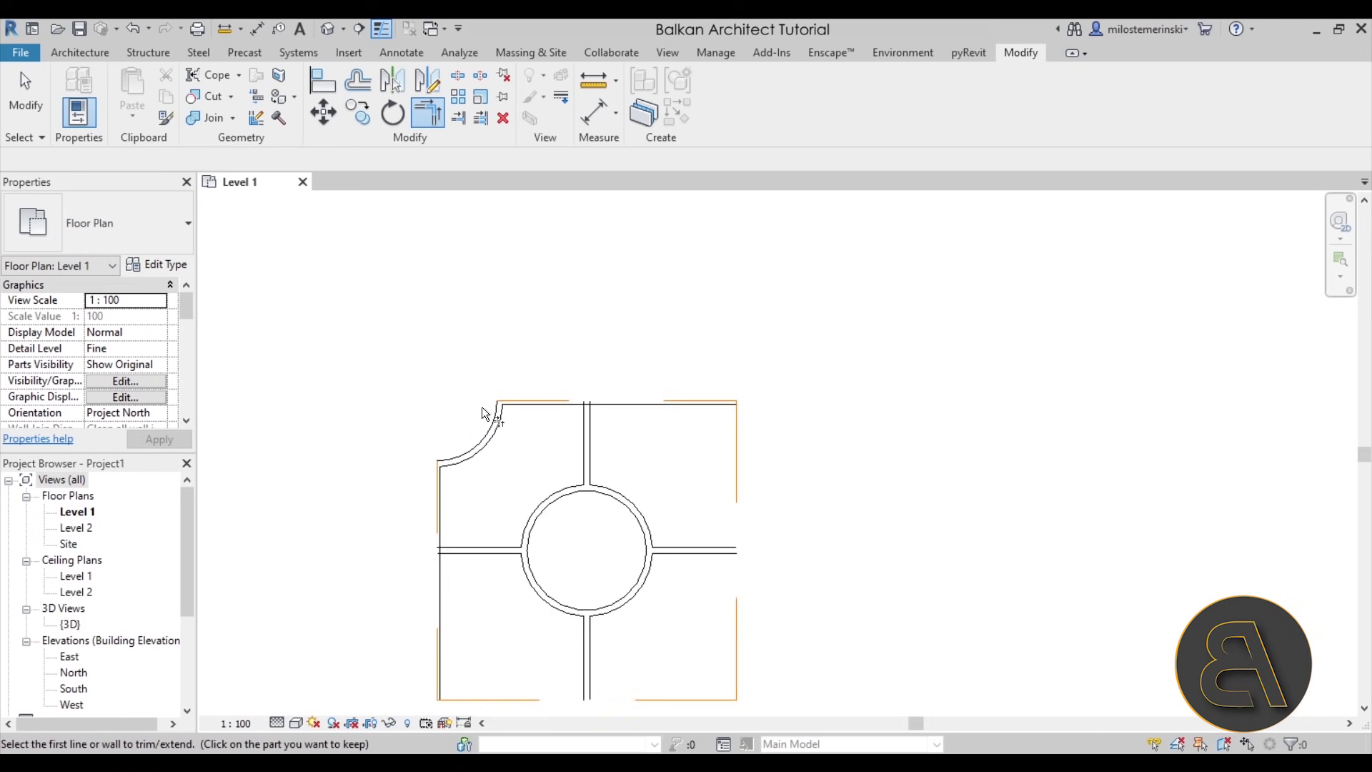
key(Escape)
click(513, 405)
scroll(483, 420, down, 2)
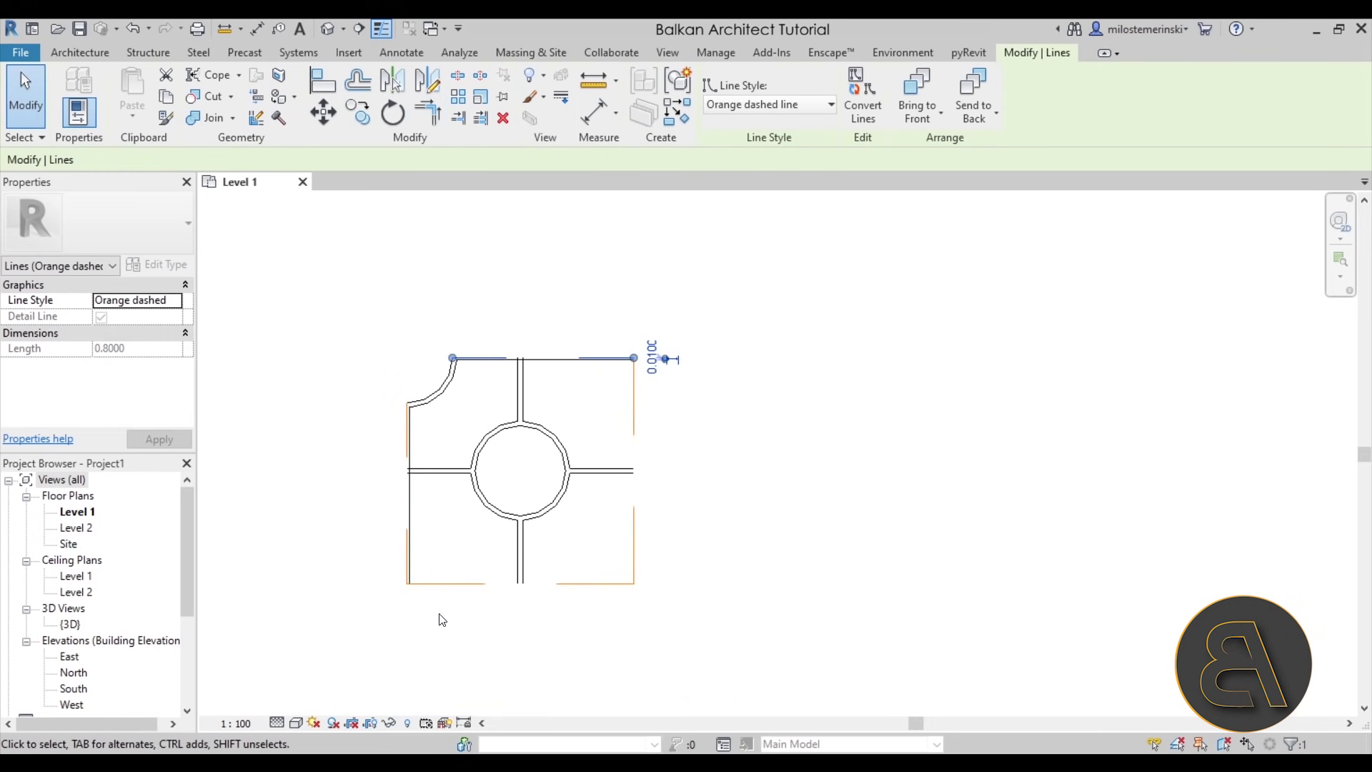
scroll(515, 422, up, 3)
key(Escape)
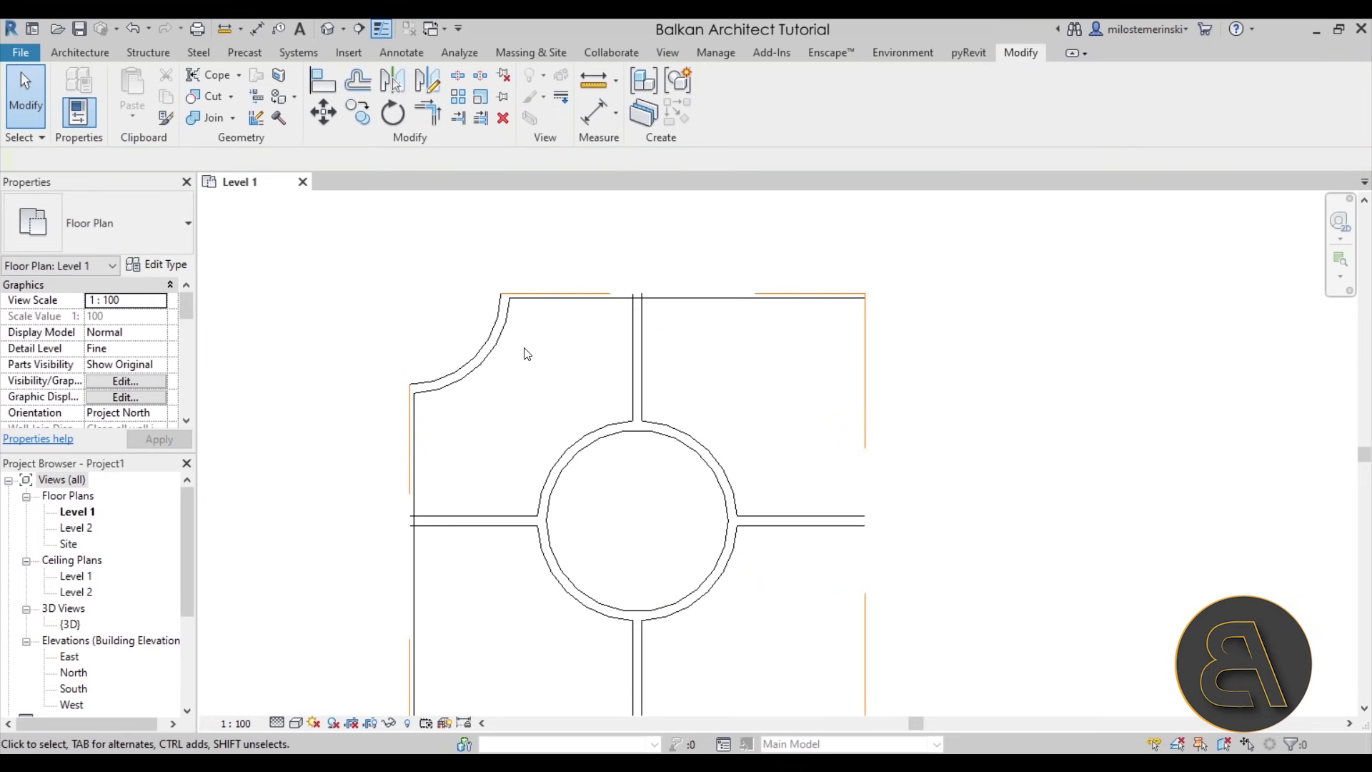
Adjust the wall line's endpoint so it meets the central circle
scroll(628, 307, up, 3)
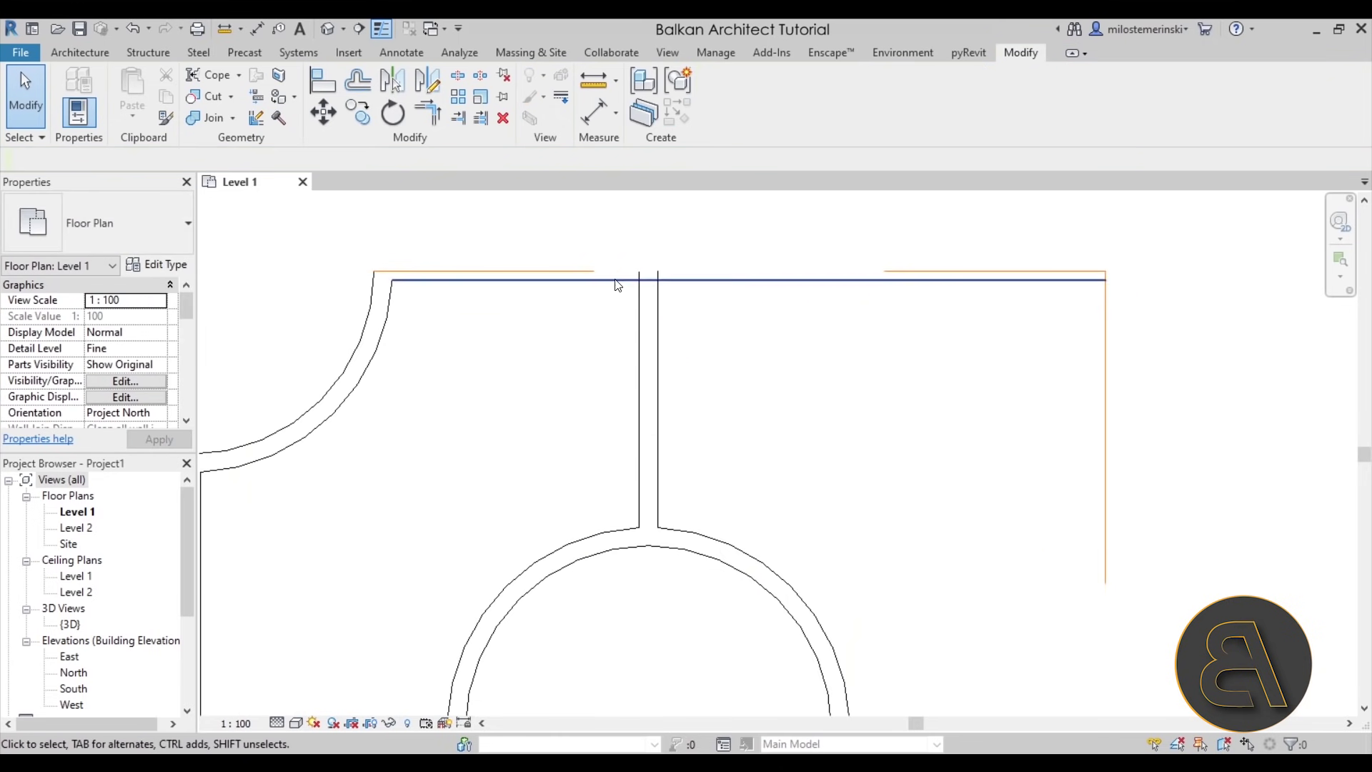
click(425, 116)
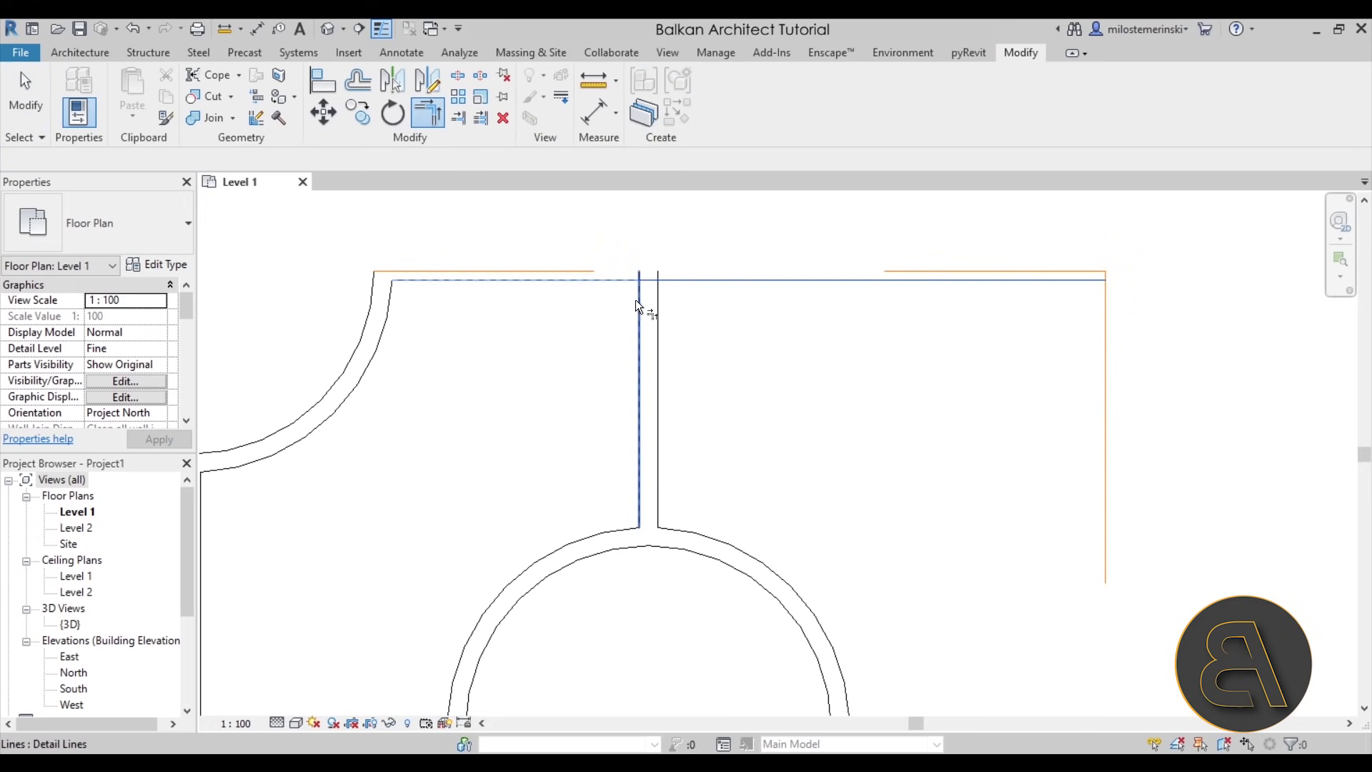
scroll(562, 433, down, 2)
middle_drag(562, 432, 445, 453)
scroll(445, 454, up, 2)
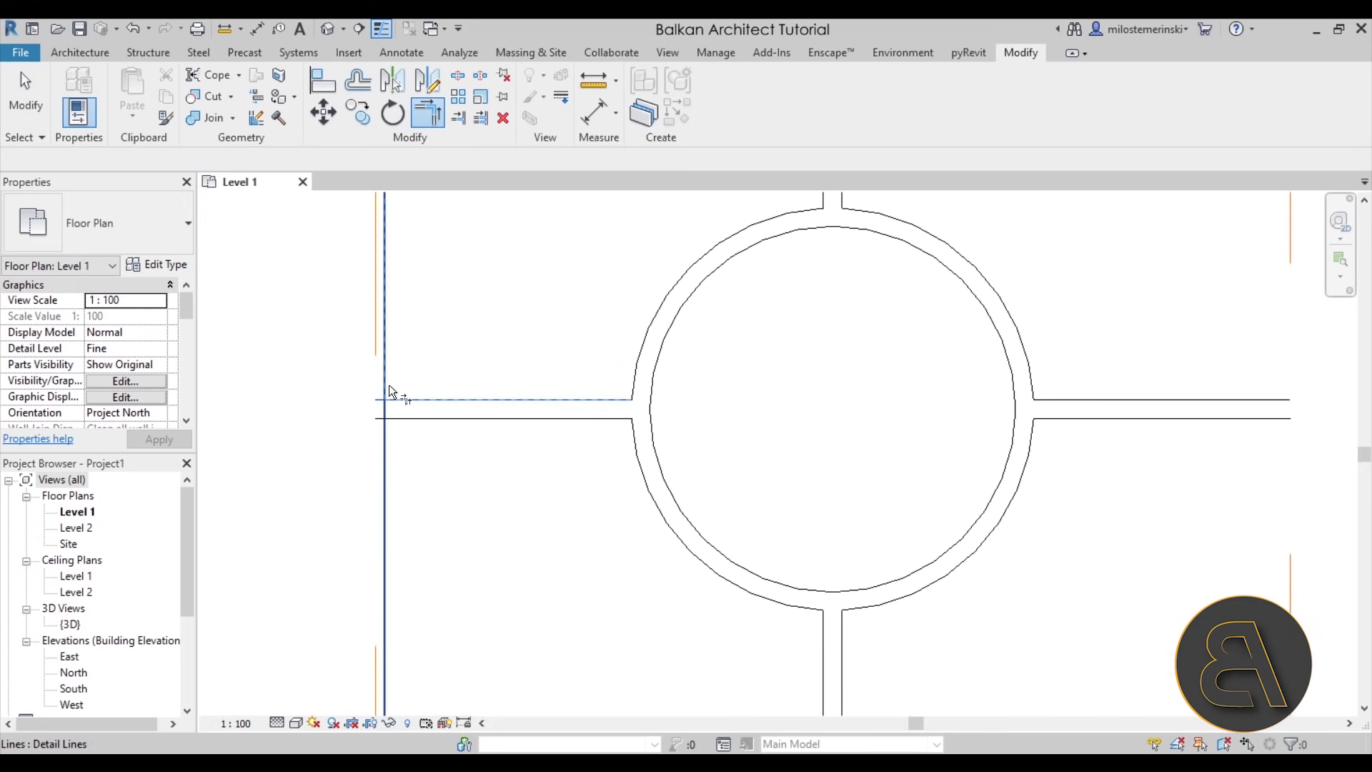
scroll(551, 384, down, 3)
scroll(551, 383, up, 1)
key(Escape)
scroll(443, 468, up, 3)
click(429, 467)
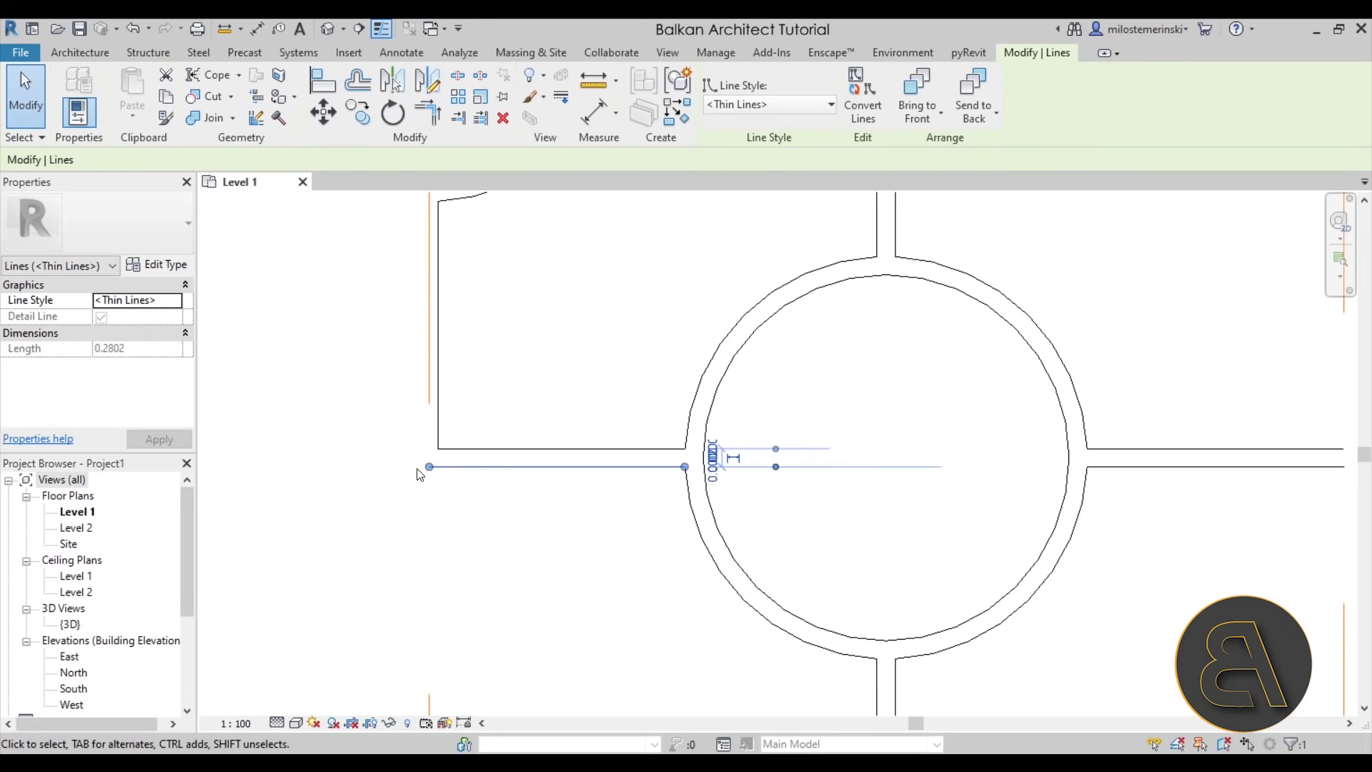
drag(430, 467, 438, 466)
Extend the vertical corridor line to the top edge and crossing-select the quarter's lines
scroll(438, 465, down, 2)
scroll(561, 402, up, 2)
click(896, 214)
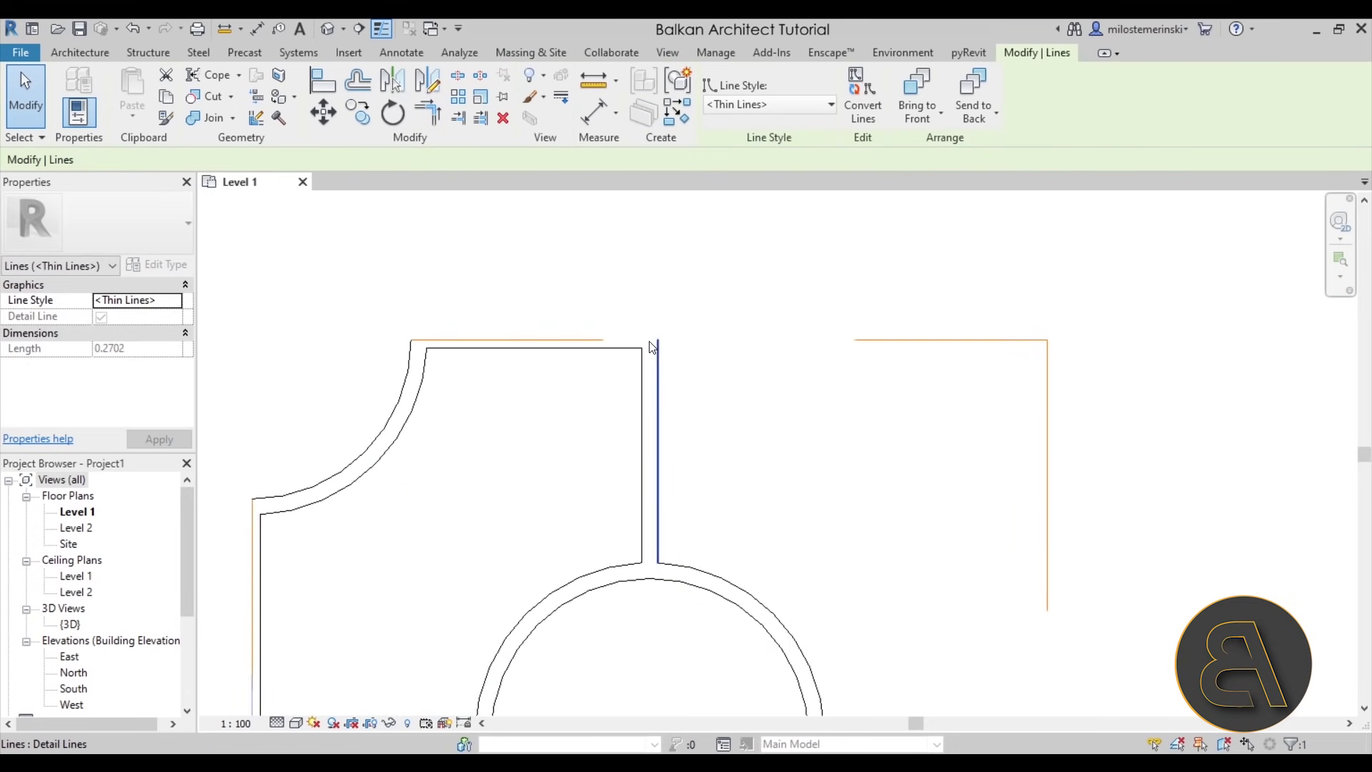
drag(656, 357, 672, 346)
key(Escape)
scroll(671, 407, down, 2)
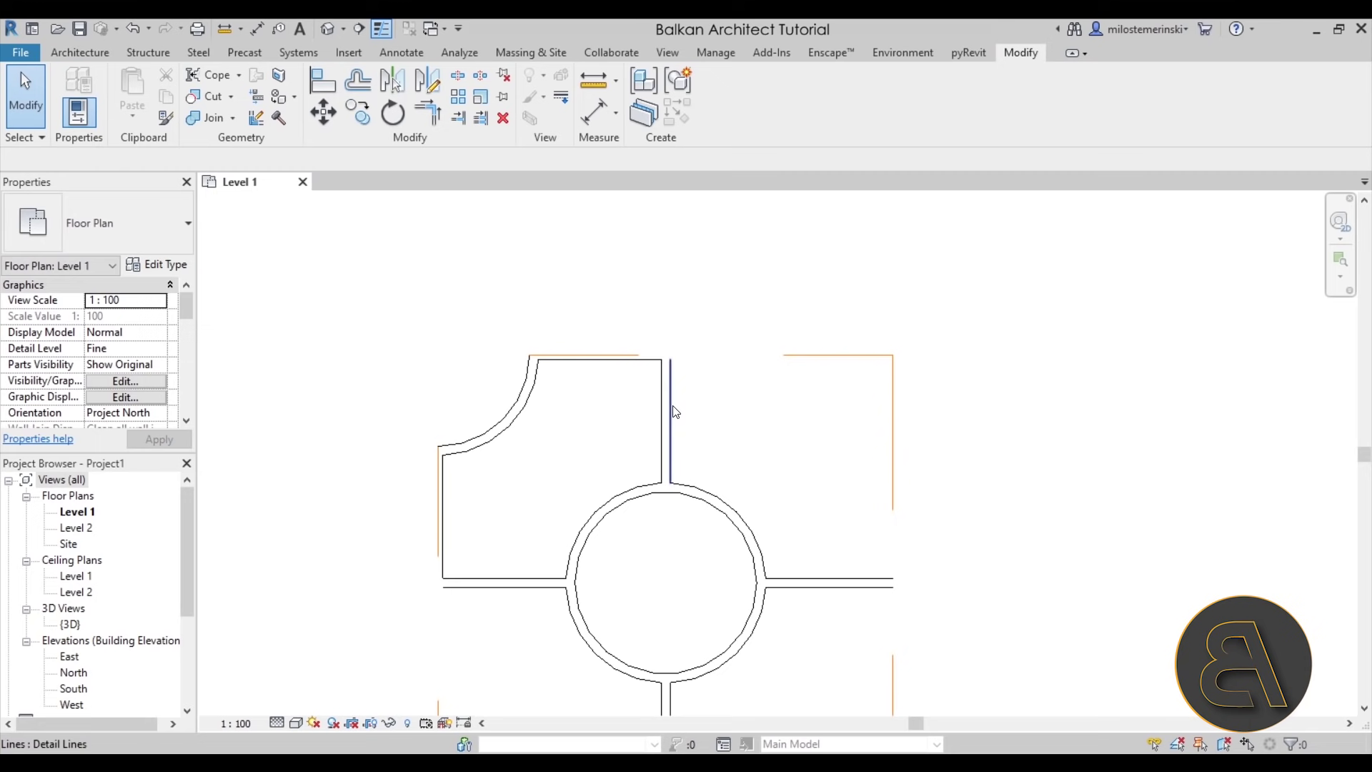
drag(729, 437, 493, 368)
scroll(419, 554, up, 3)
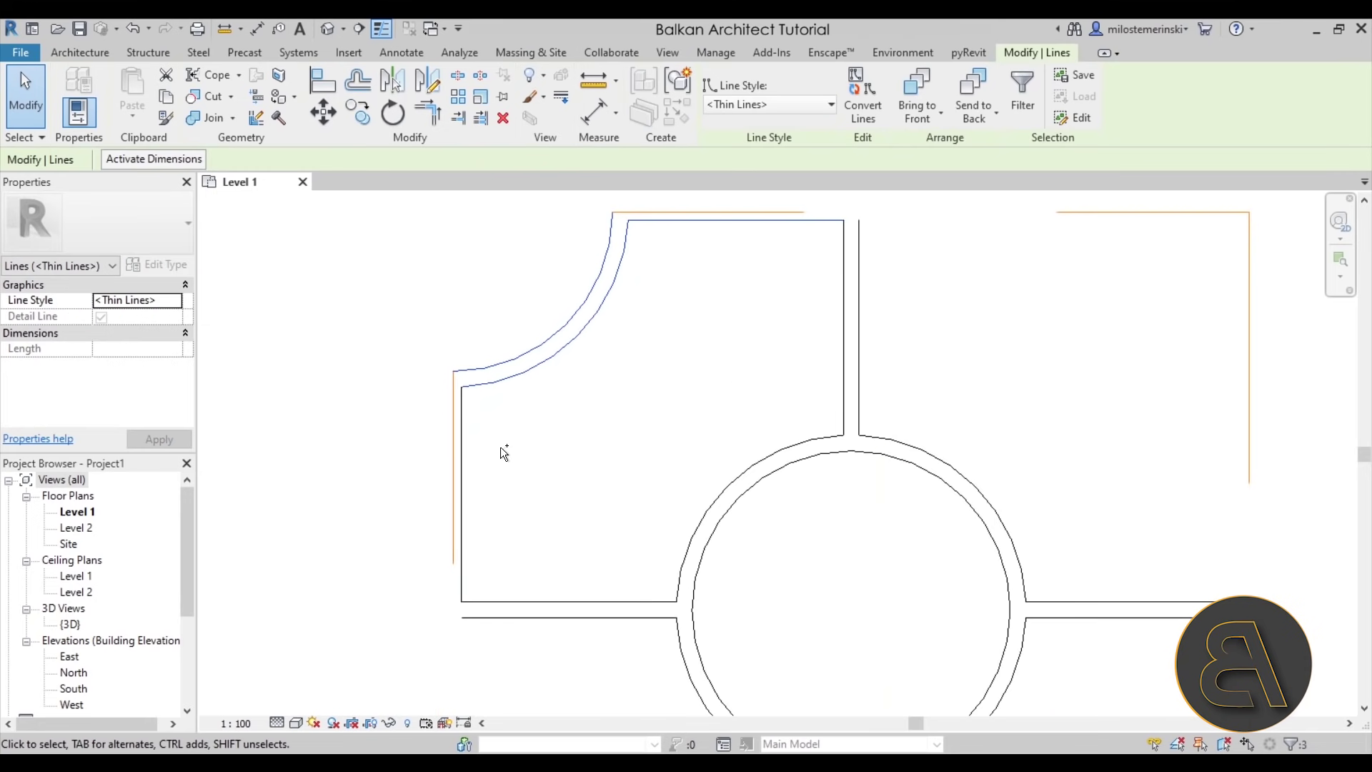
Mirror-copy the upper-left quarter to the right about a vertical axis through the circle
ctrl+click(463, 461)
scroll(546, 458, down, 2)
middle_drag(546, 458, 383, 456)
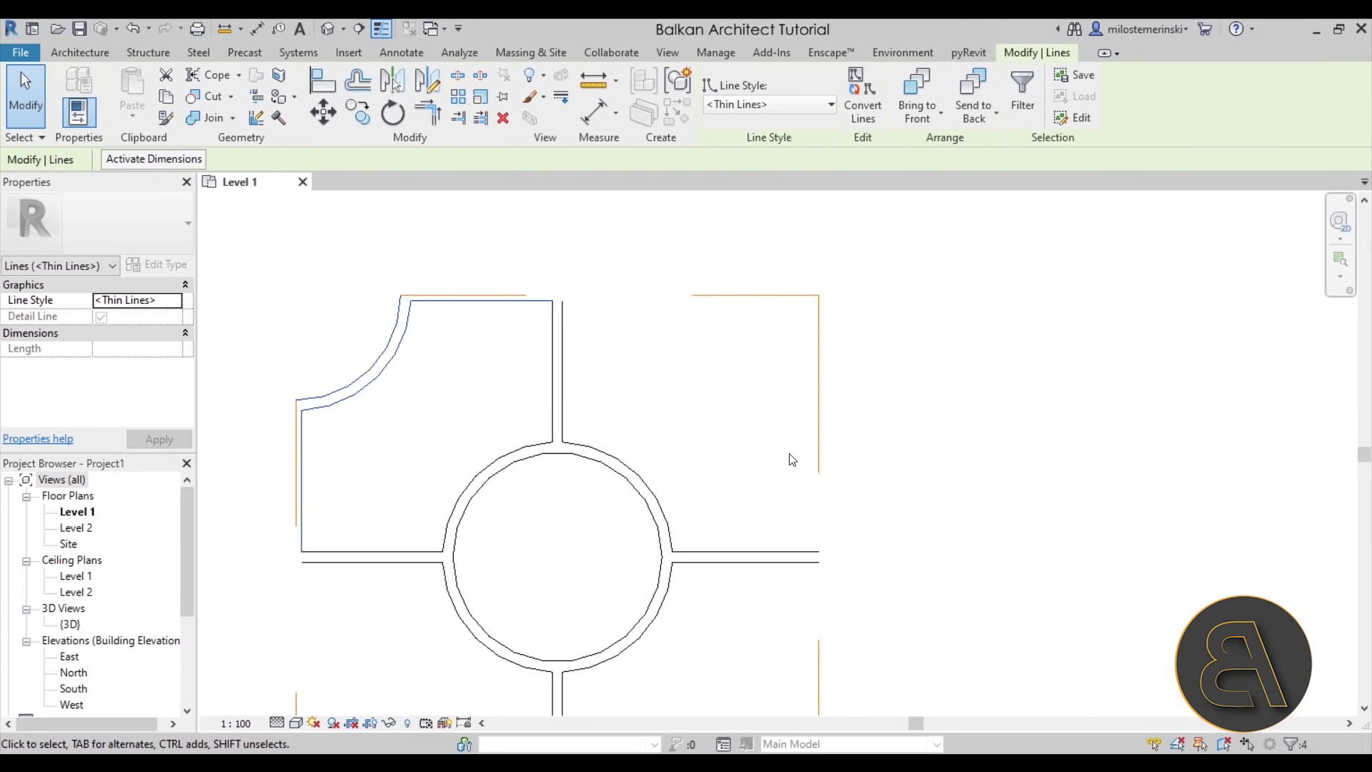
click(431, 98)
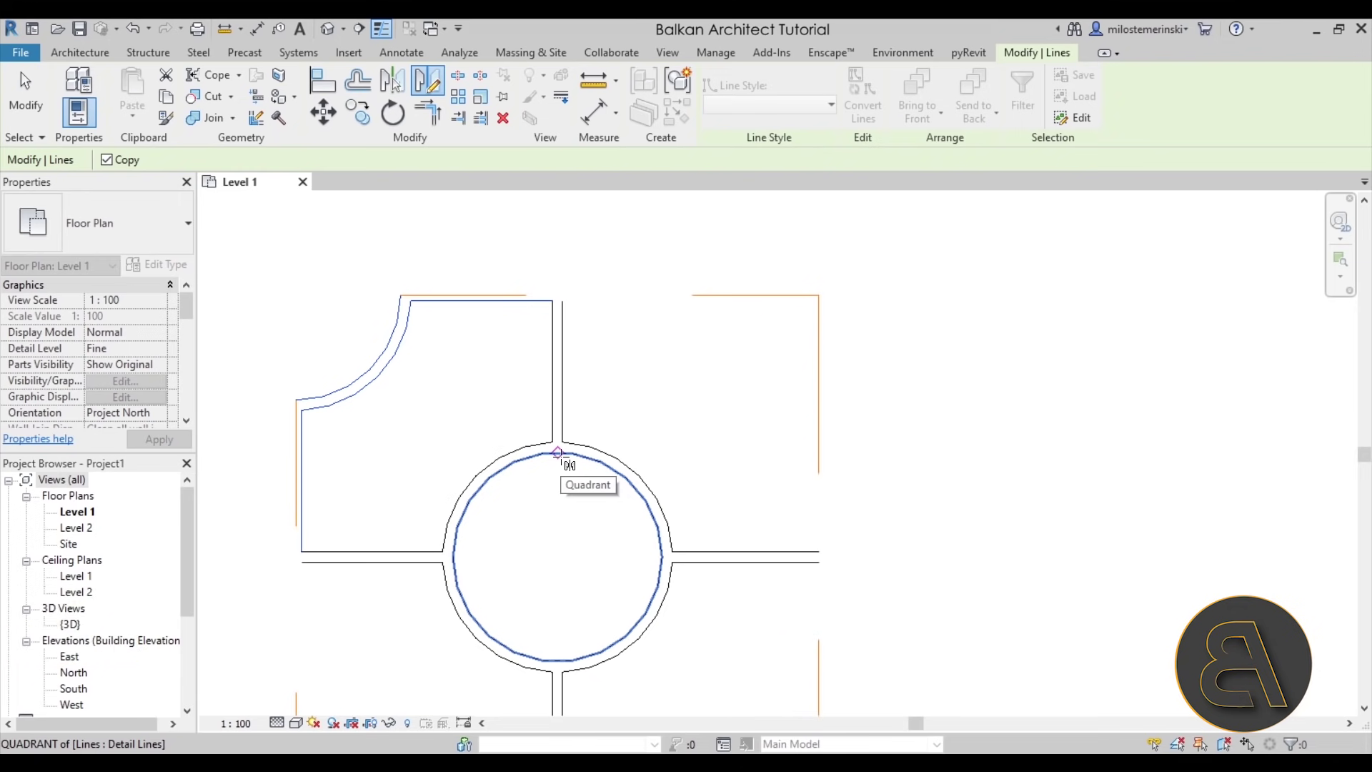
click(558, 452)
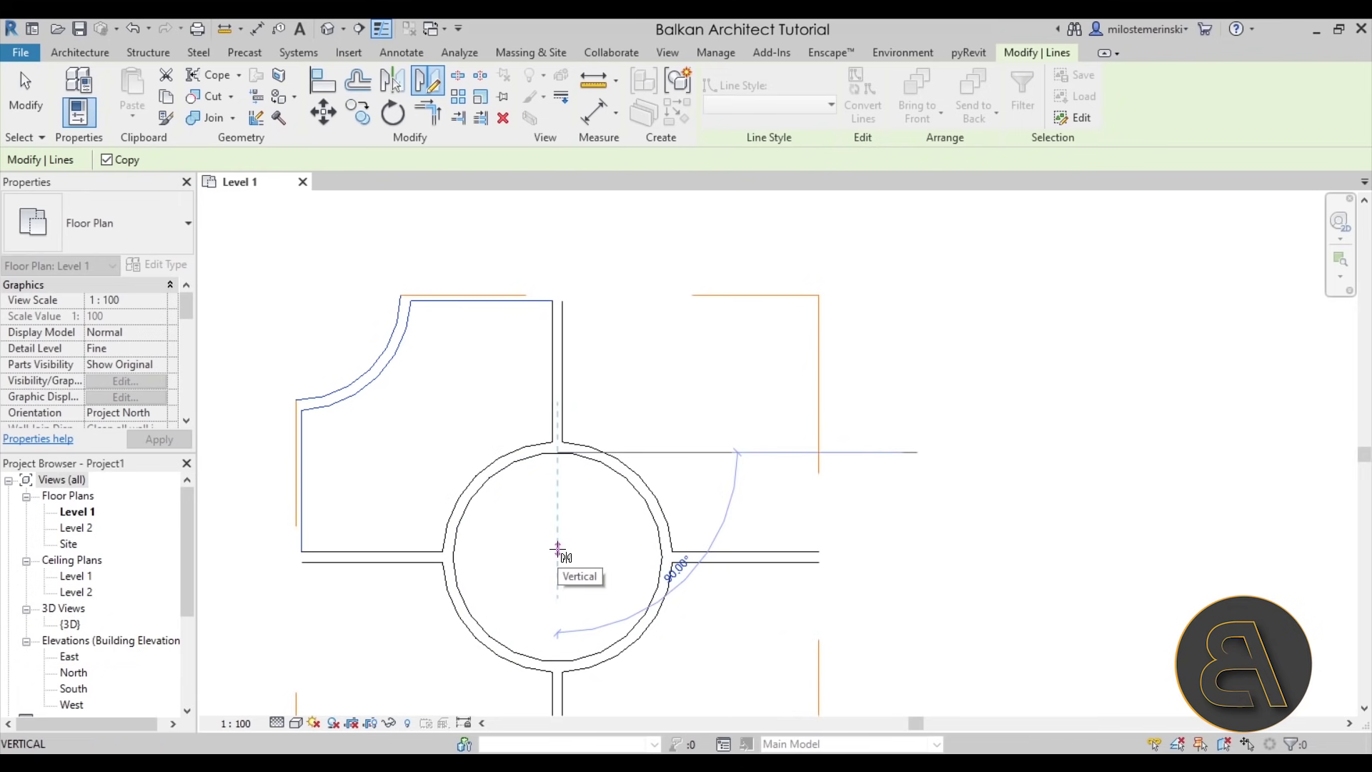
click(558, 549)
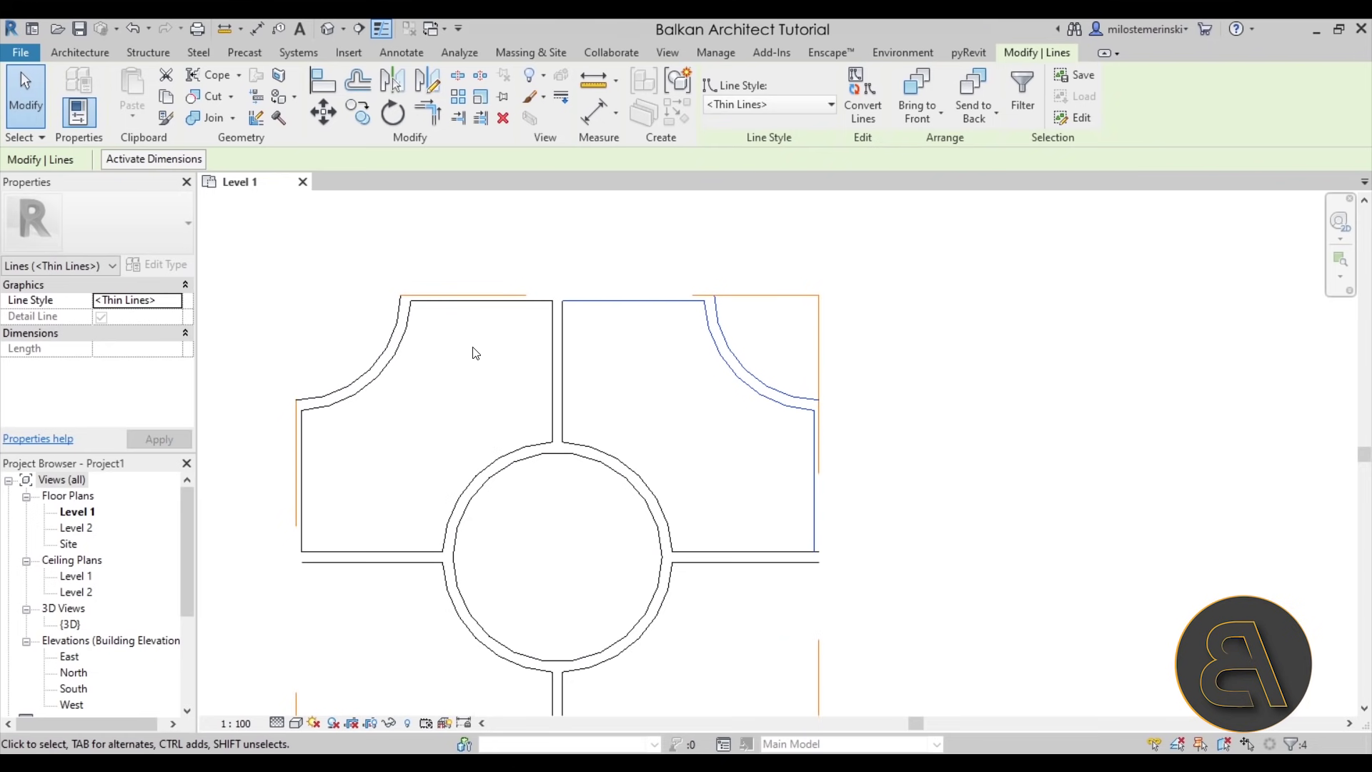
Mirror-copy both upper quarters downward about a horizontal axis through the circle
drag(499, 373, 306, 299)
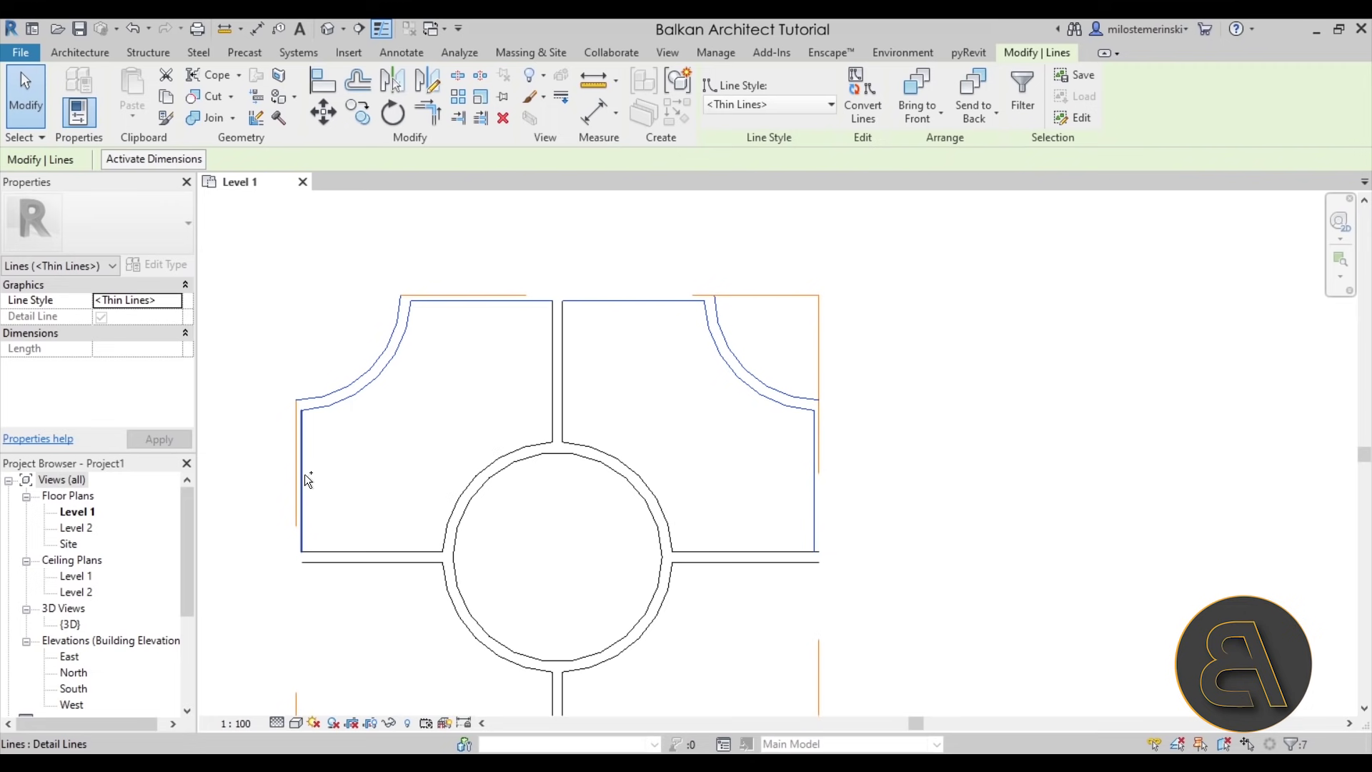
scroll(418, 421, down, 1)
scroll(413, 397, down, 1)
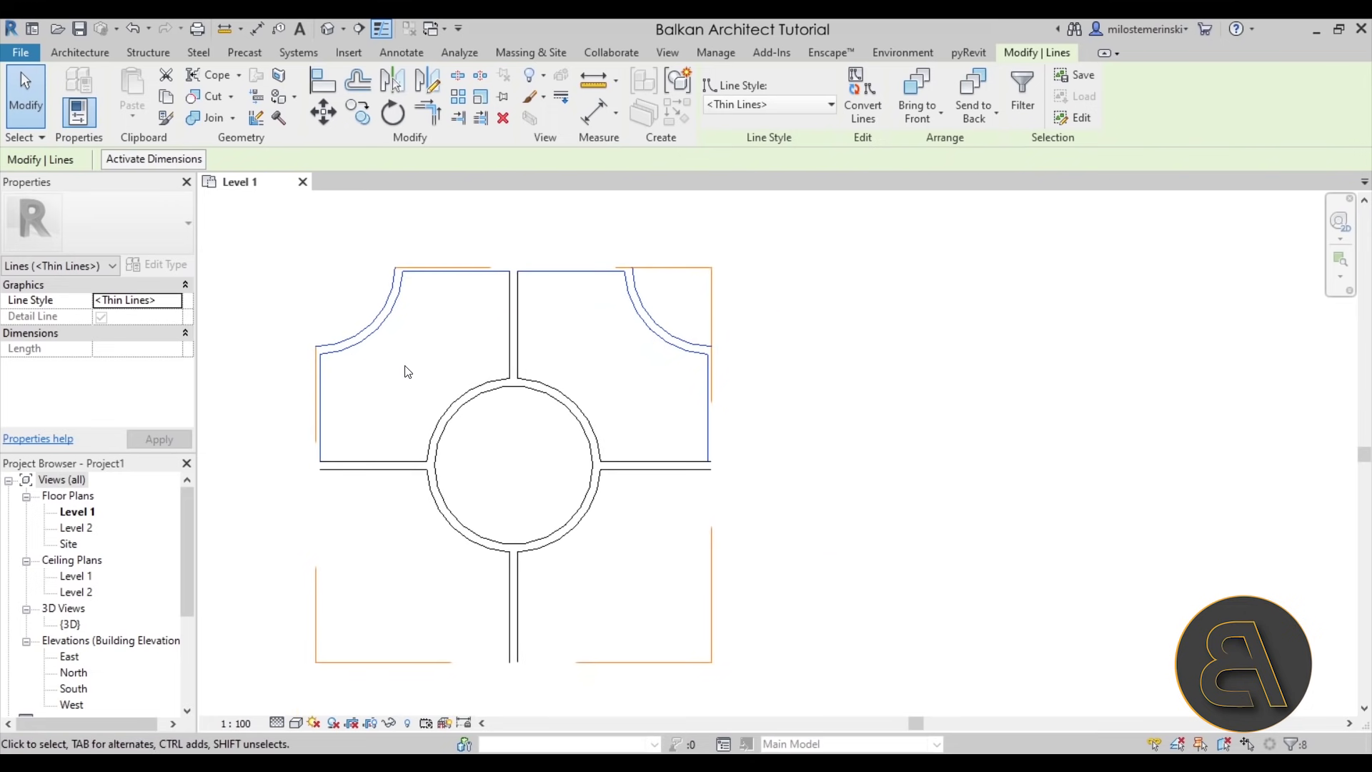
click(429, 87)
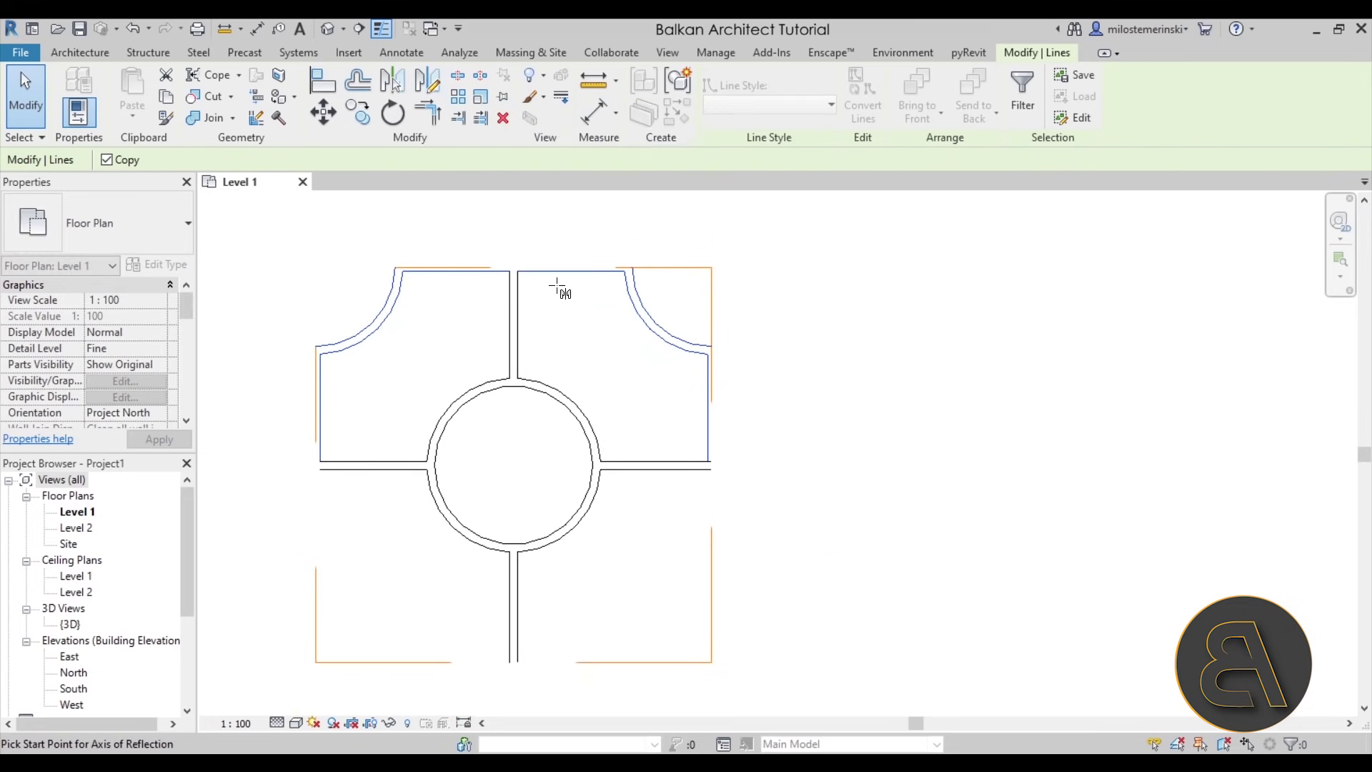
click(544, 465)
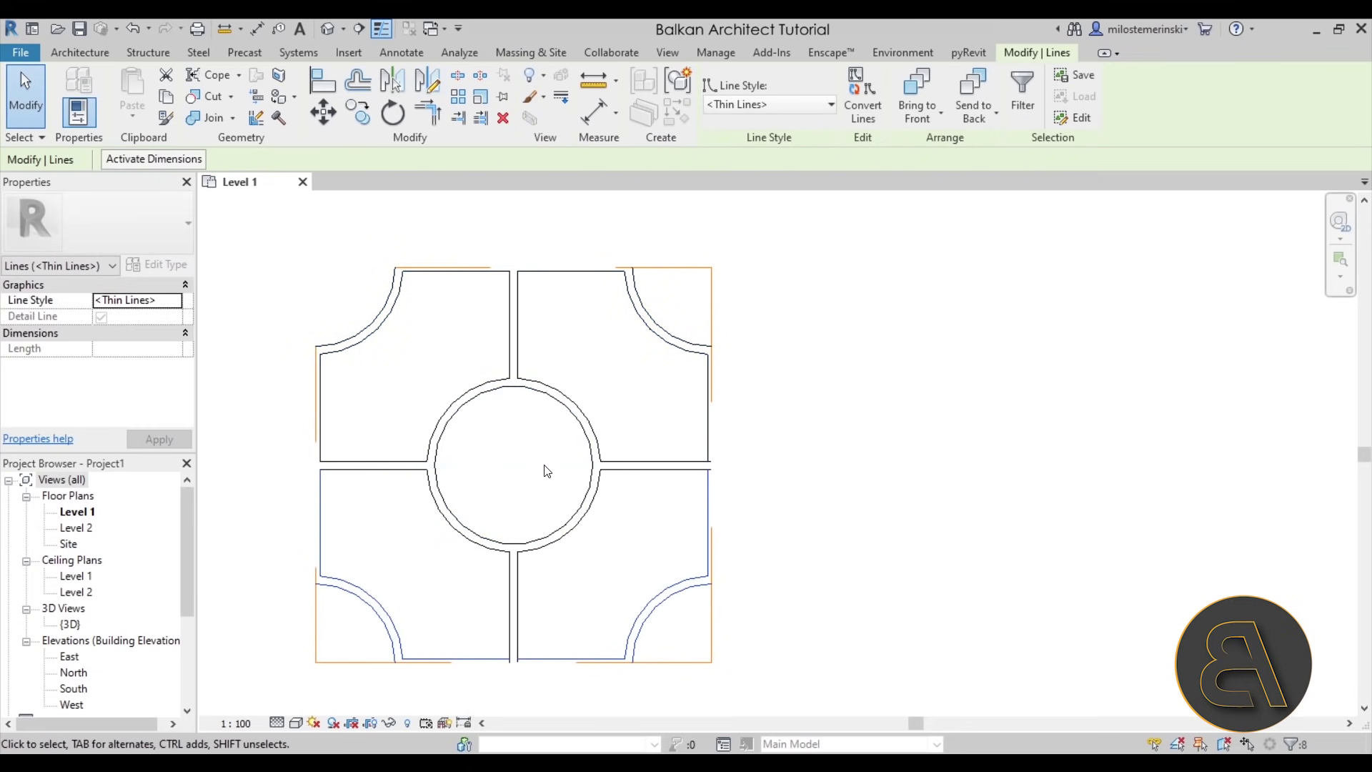
click(547, 470)
scroll(637, 527, down, 2)
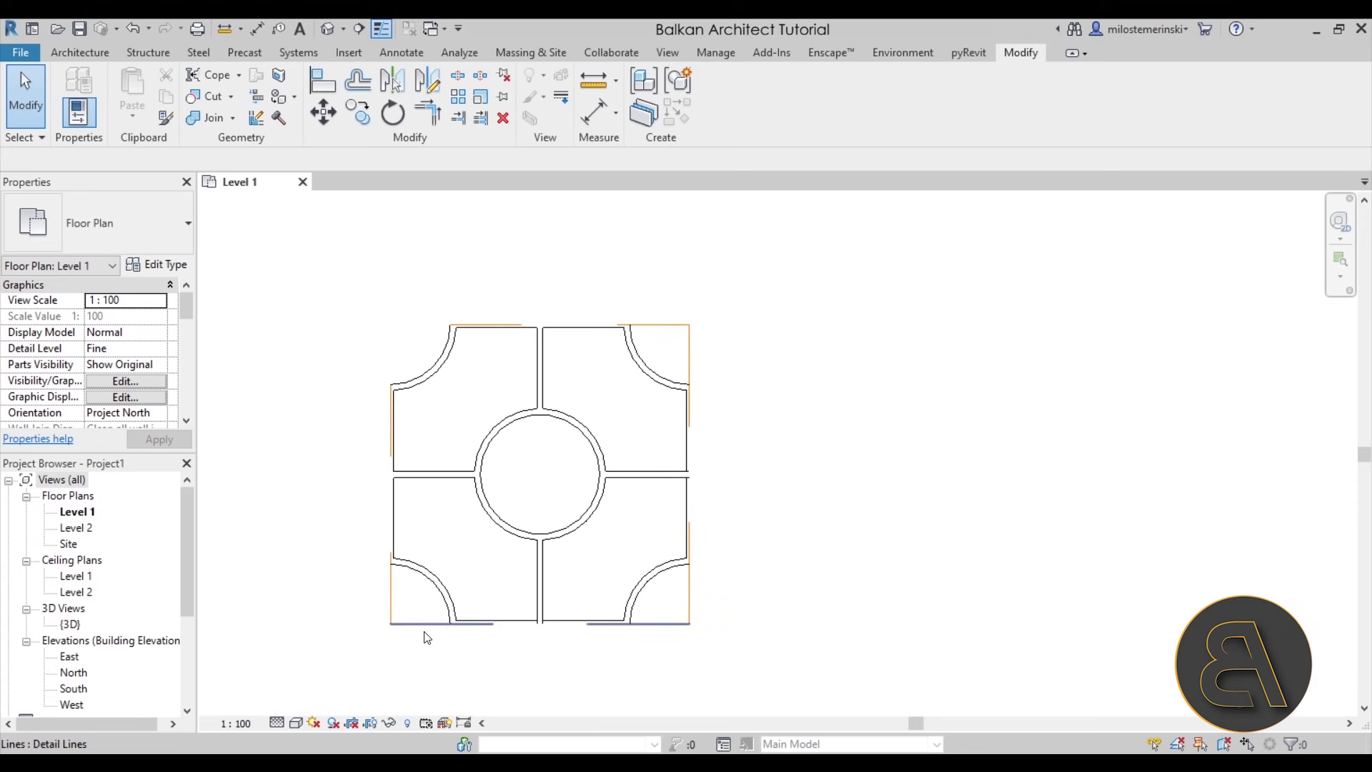
Delete the bottom, right, top and left orange border lines
drag(714, 639, 680, 599)
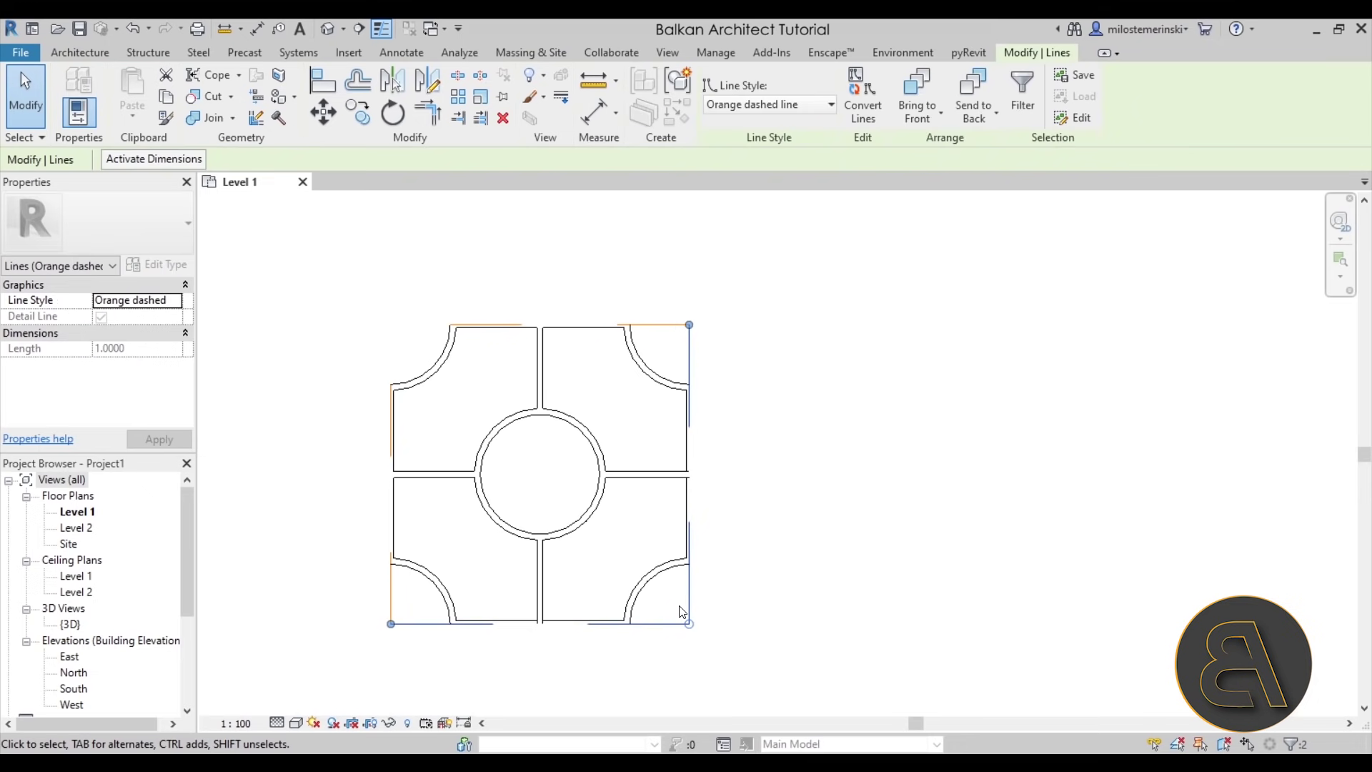
key(Delete)
drag(697, 336, 443, 314)
key(Delete)
drag(420, 629, 382, 371)
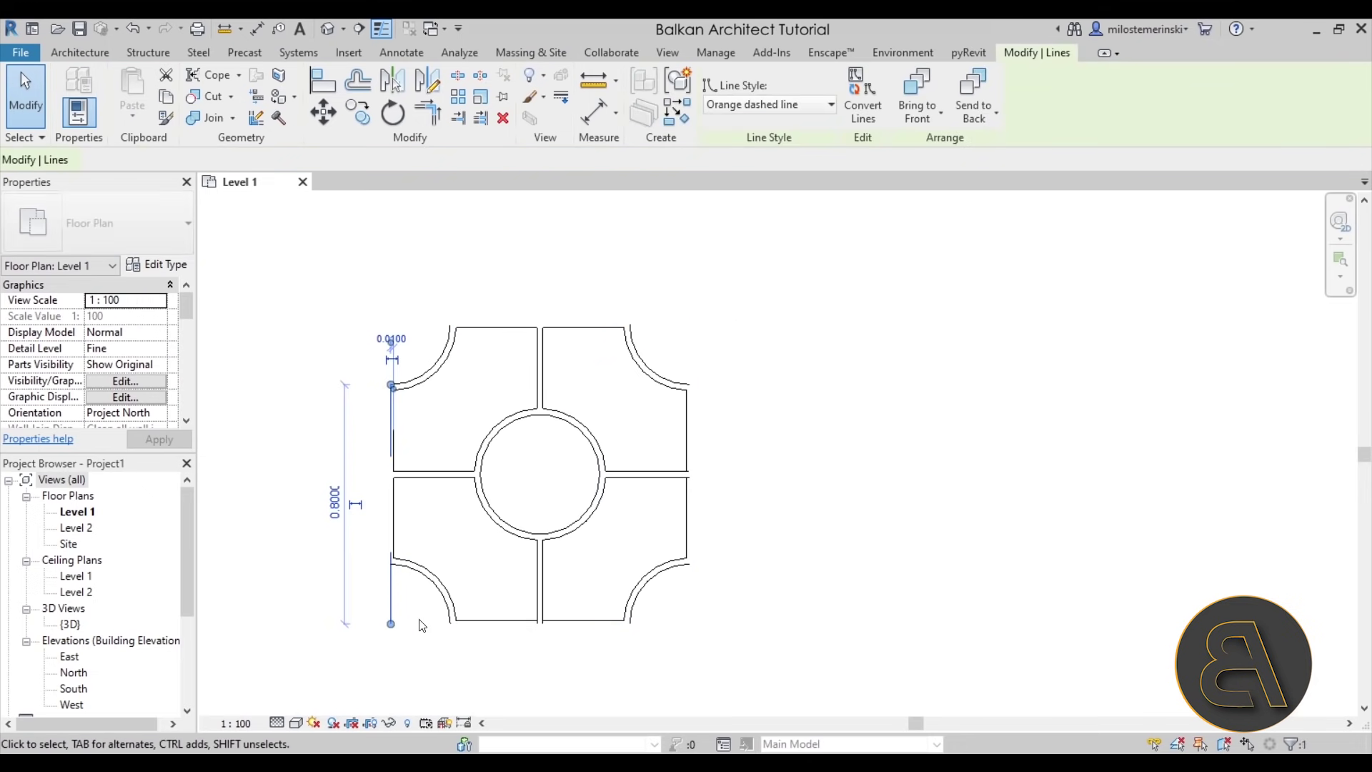
key(Delete)
Crossing-select all of the tile pattern's detail lines
scroll(848, 610, down, 1)
middle_drag(848, 609, 744, 561)
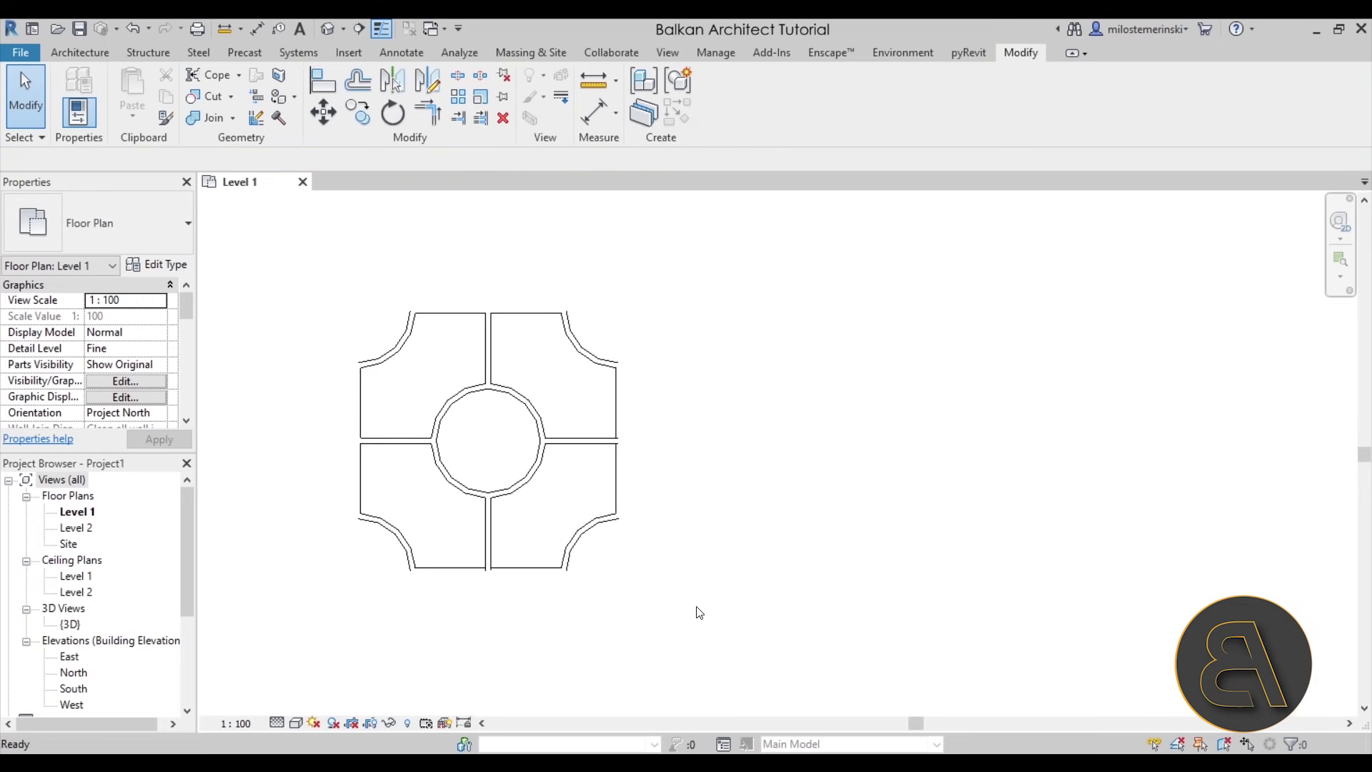
drag(704, 609, 359, 313)
scroll(739, 506, down, 2)
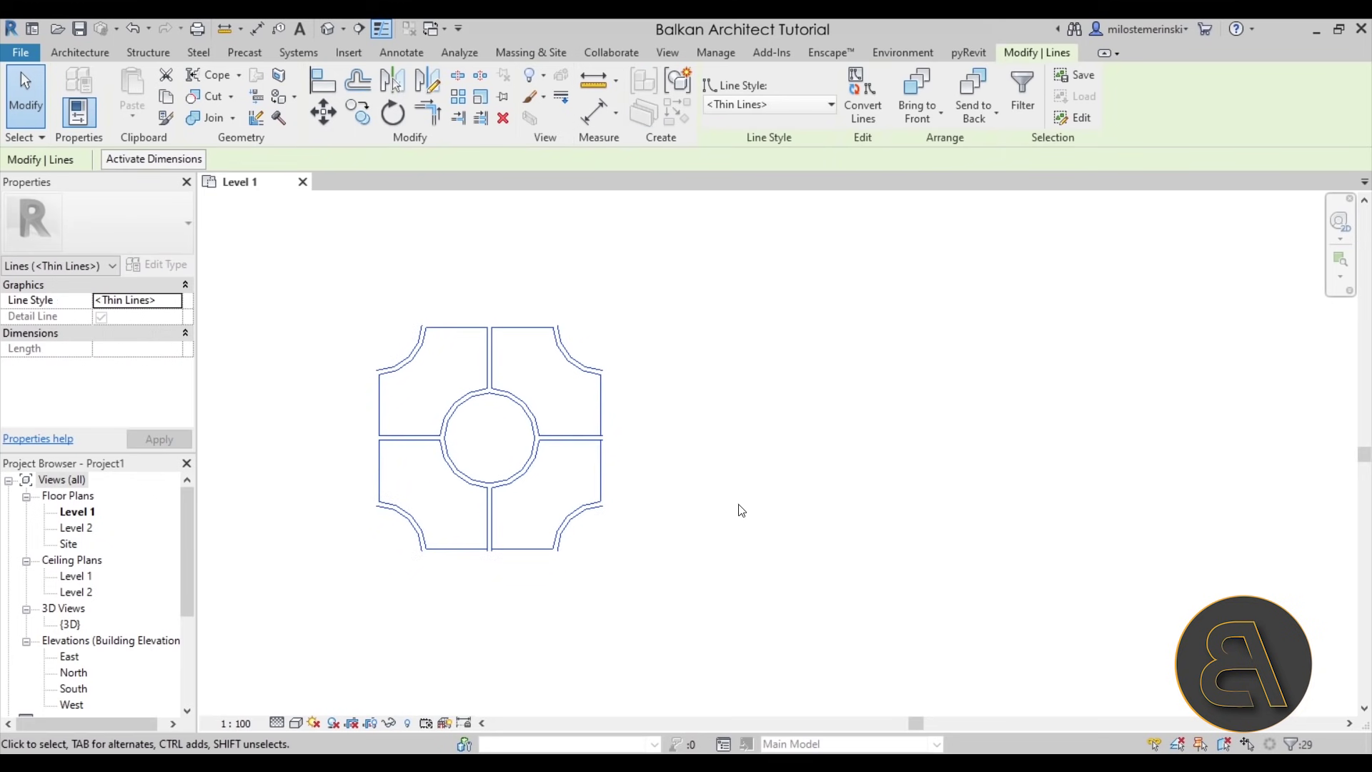
scroll(394, 301, down, 2)
Copy the tile pattern below-right of the original and select the new copy
key(c)
key(c)
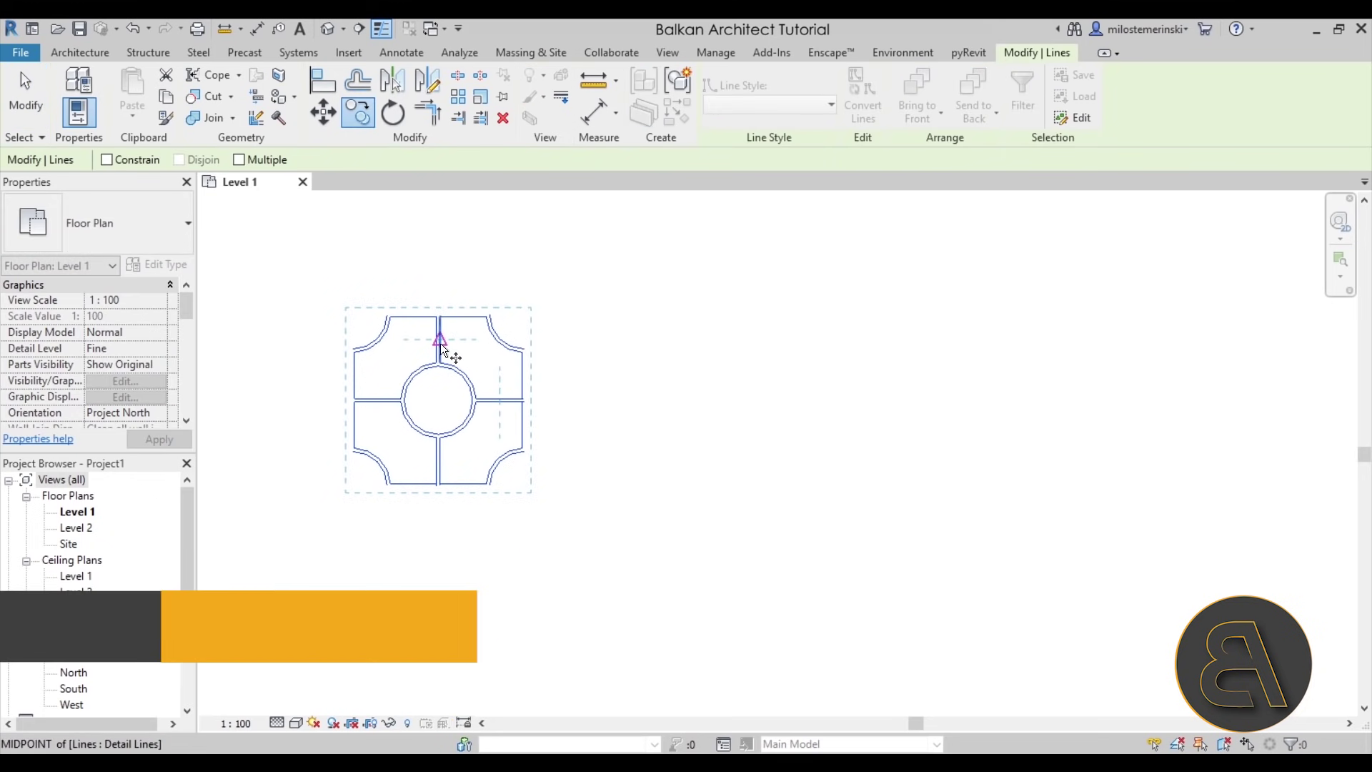
click(439, 318)
scroll(528, 404, down, 2)
mouse_move(527, 404)
middle_down()
mouse_move(524, 380)
mouse_move(468, 337)
middle_up()
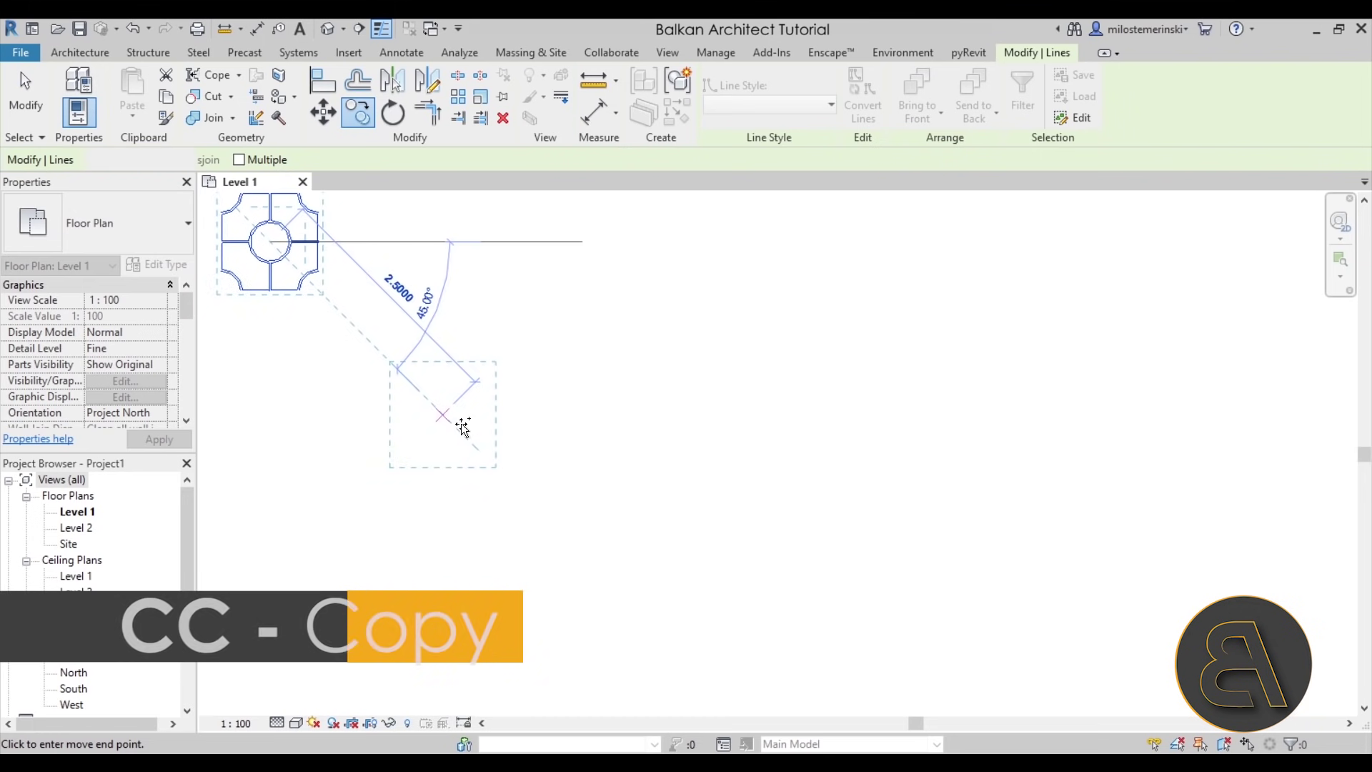
click(466, 422)
drag(554, 491, 391, 359)
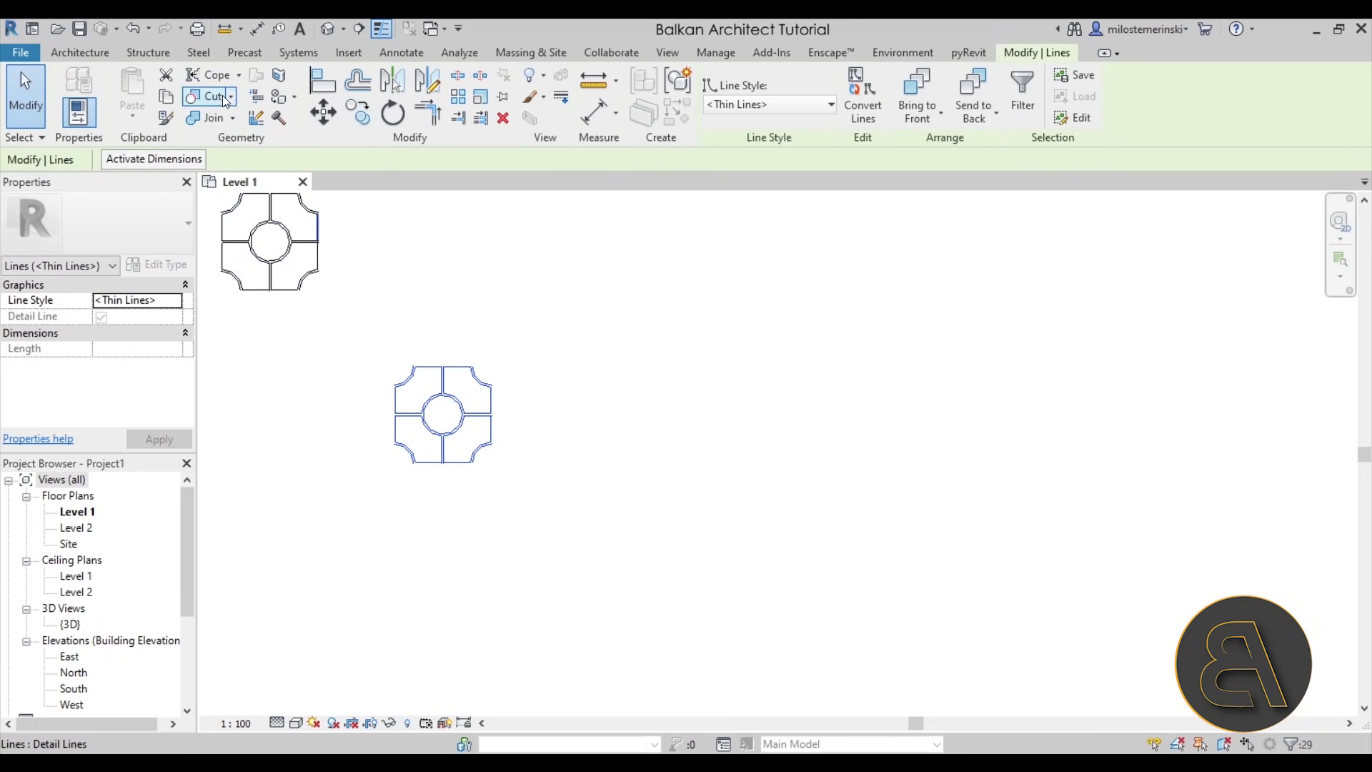
Copy the tile into a row with Multiple checked, at 1 m spacing
click(358, 113)
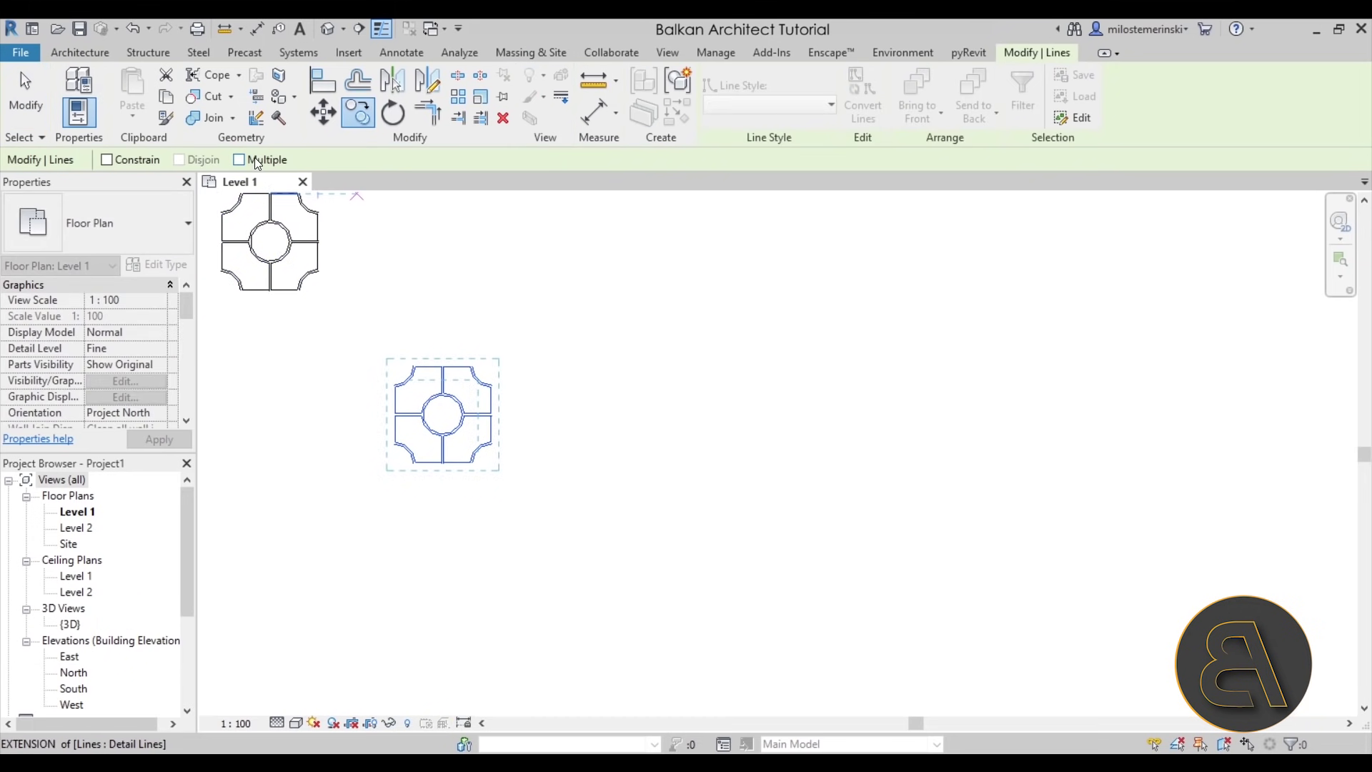
click(238, 159)
click(492, 560)
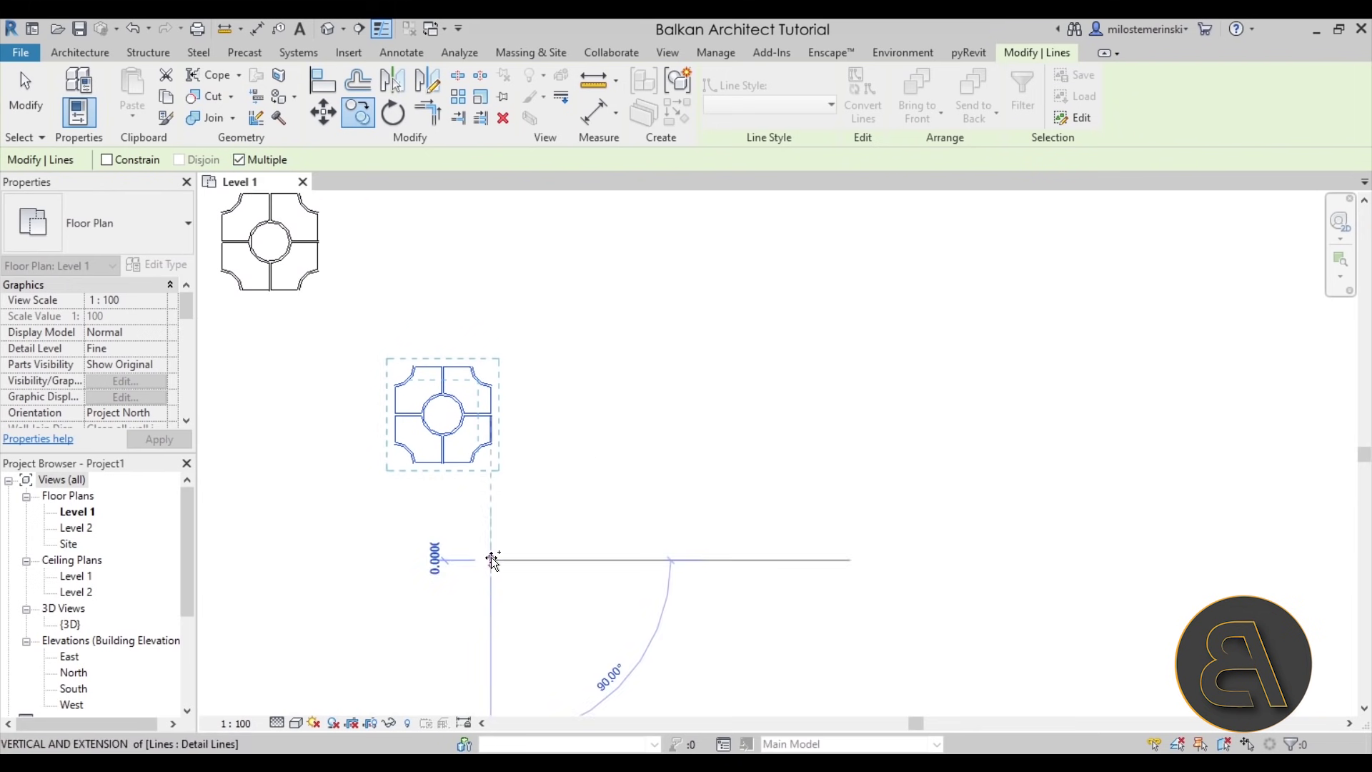
click(567, 559)
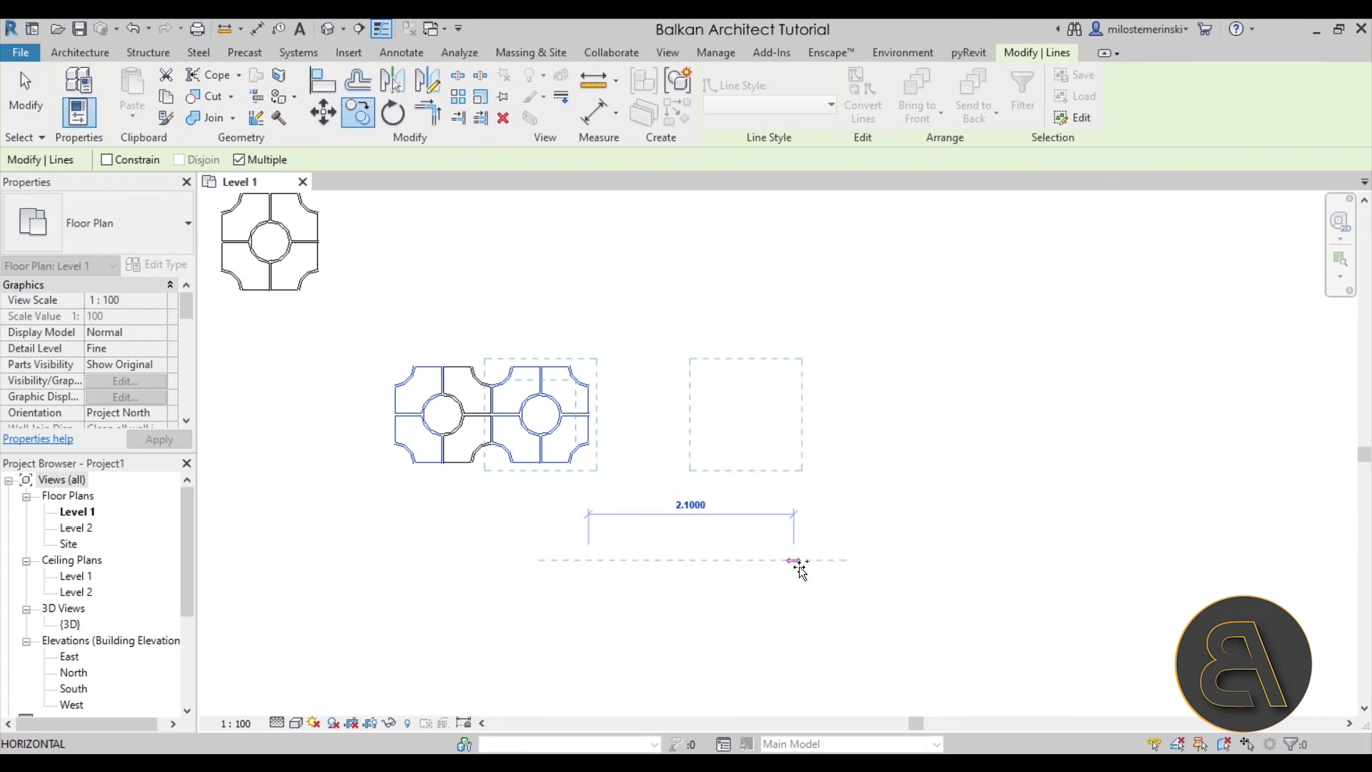
text(1)
key(Return)
text(1)
key(Return)
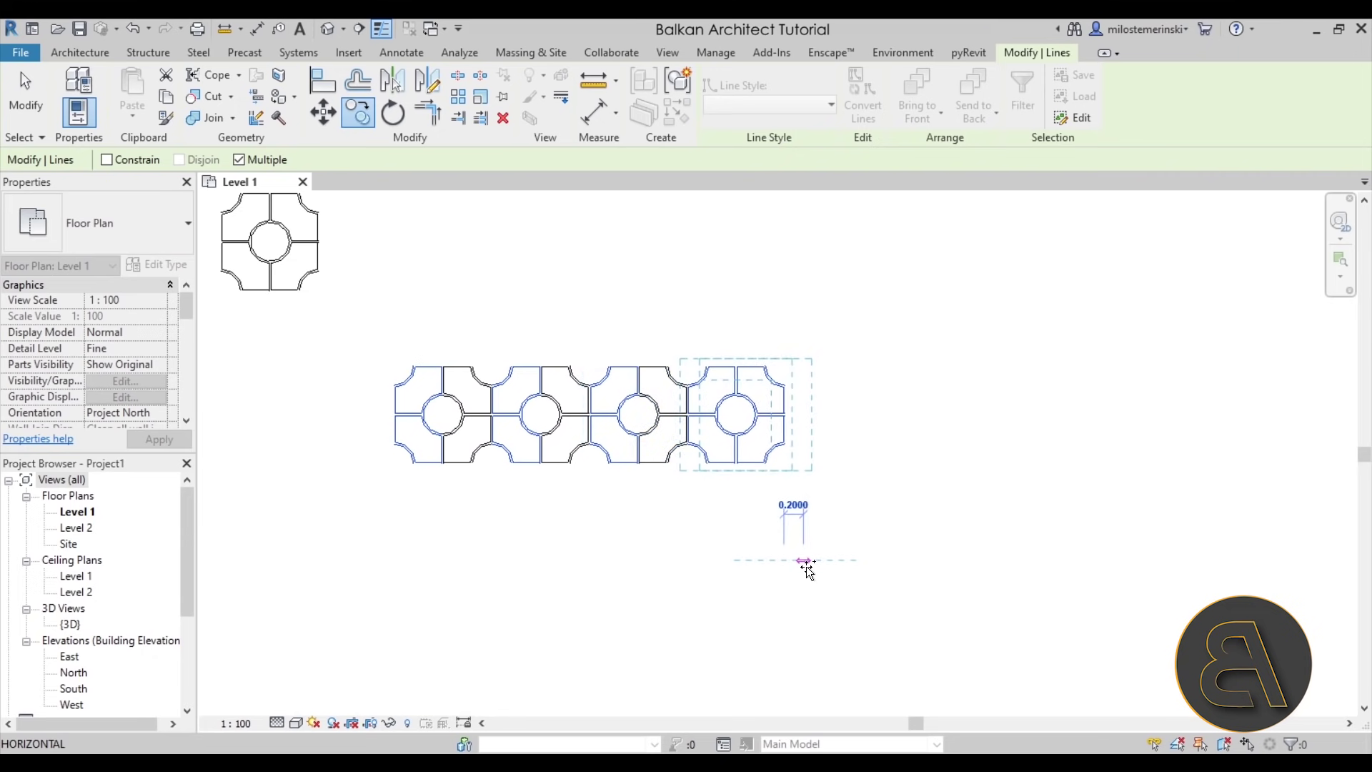
key(Escape)
key(Escape)
Copy the whole row of tiles downward twice at 1 m spacing
drag(913, 529, 321, 338)
click(358, 113)
scroll(672, 316, down, 2)
click(919, 459)
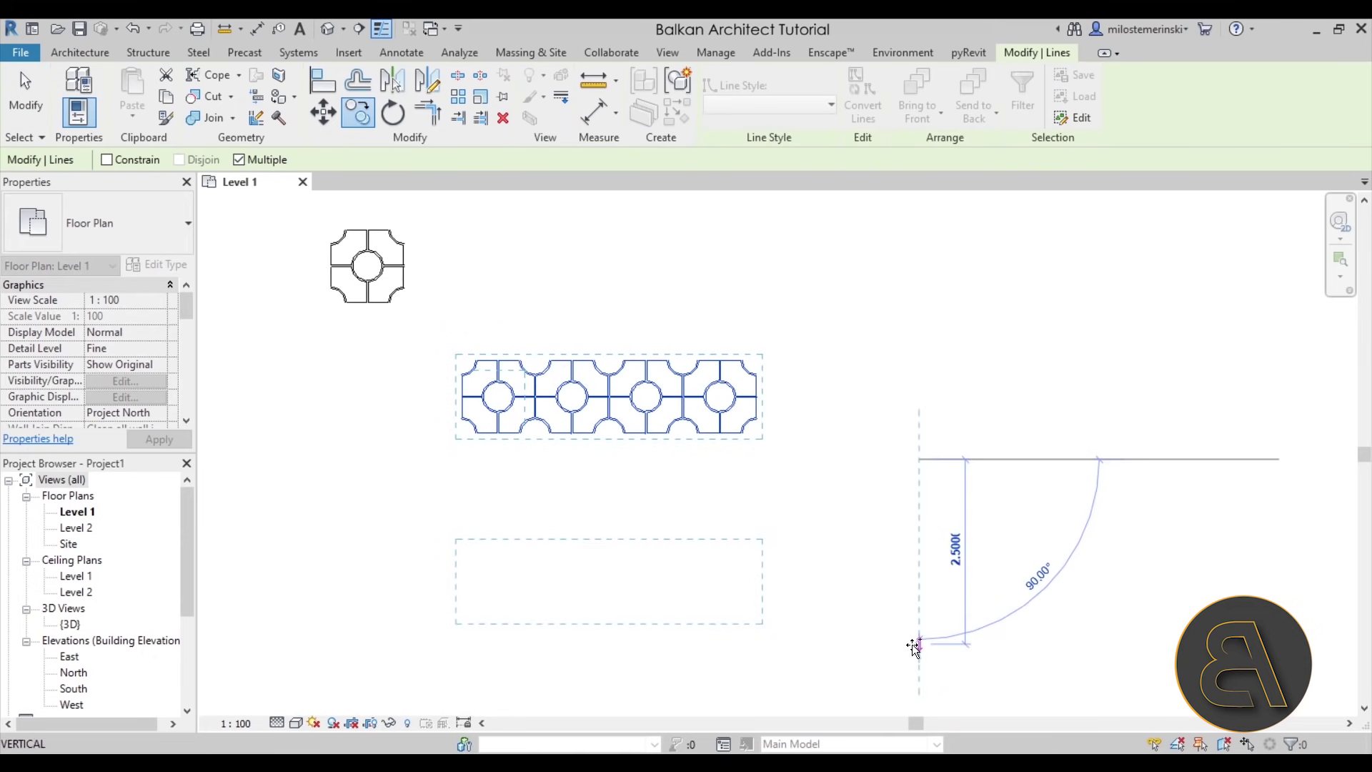
text(1)
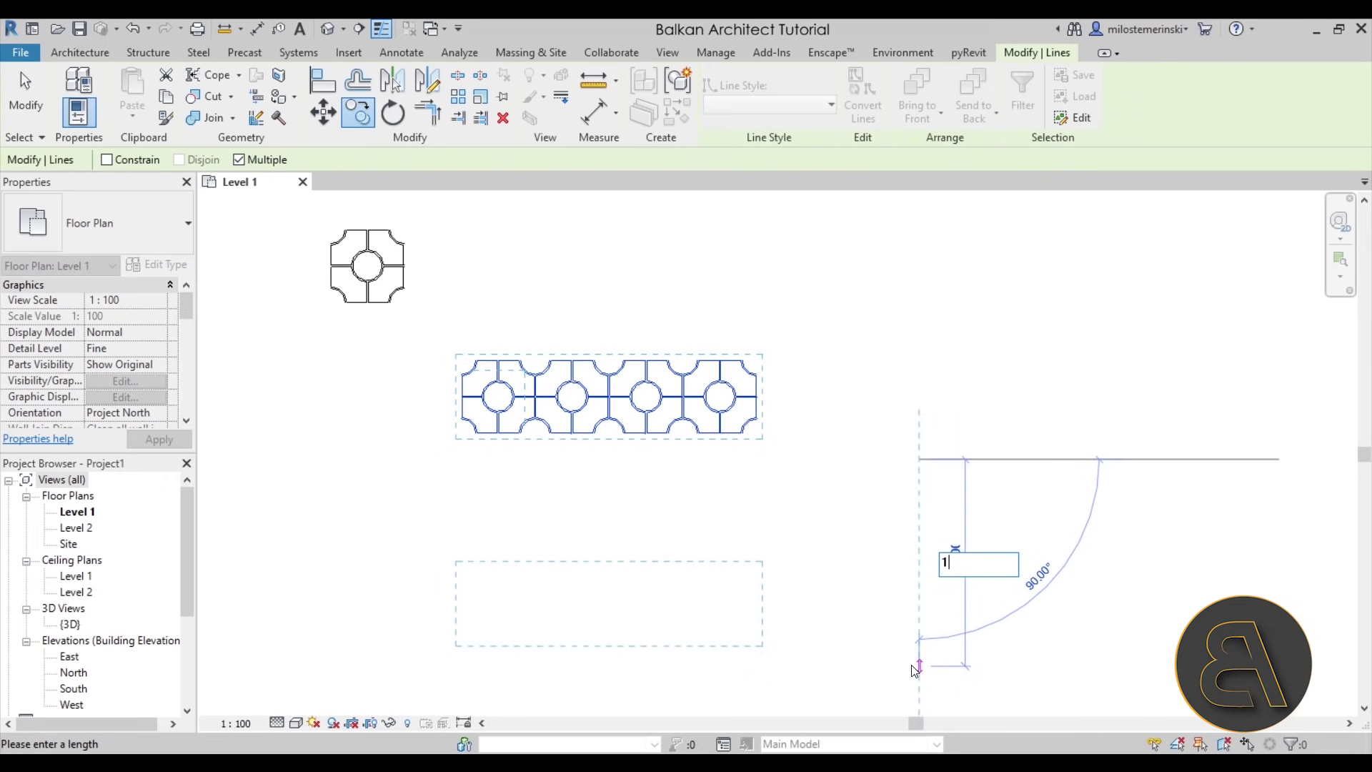
key(Return)
text(1)
key(Return)
key(Escape)
key(Escape)
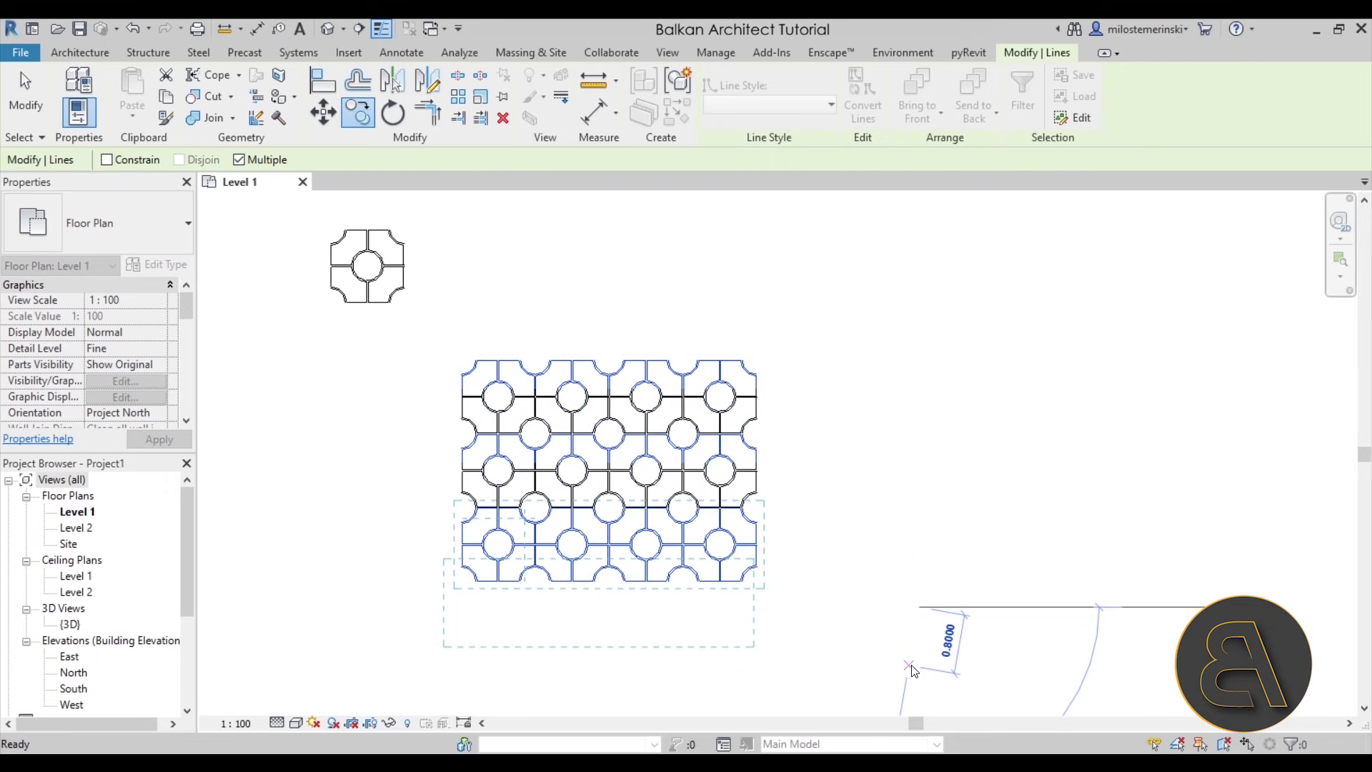
Inspect the grid's tile joins, then delete the test grid leaving the single tile
scroll(823, 539, up, 2)
scroll(515, 447, up, 1)
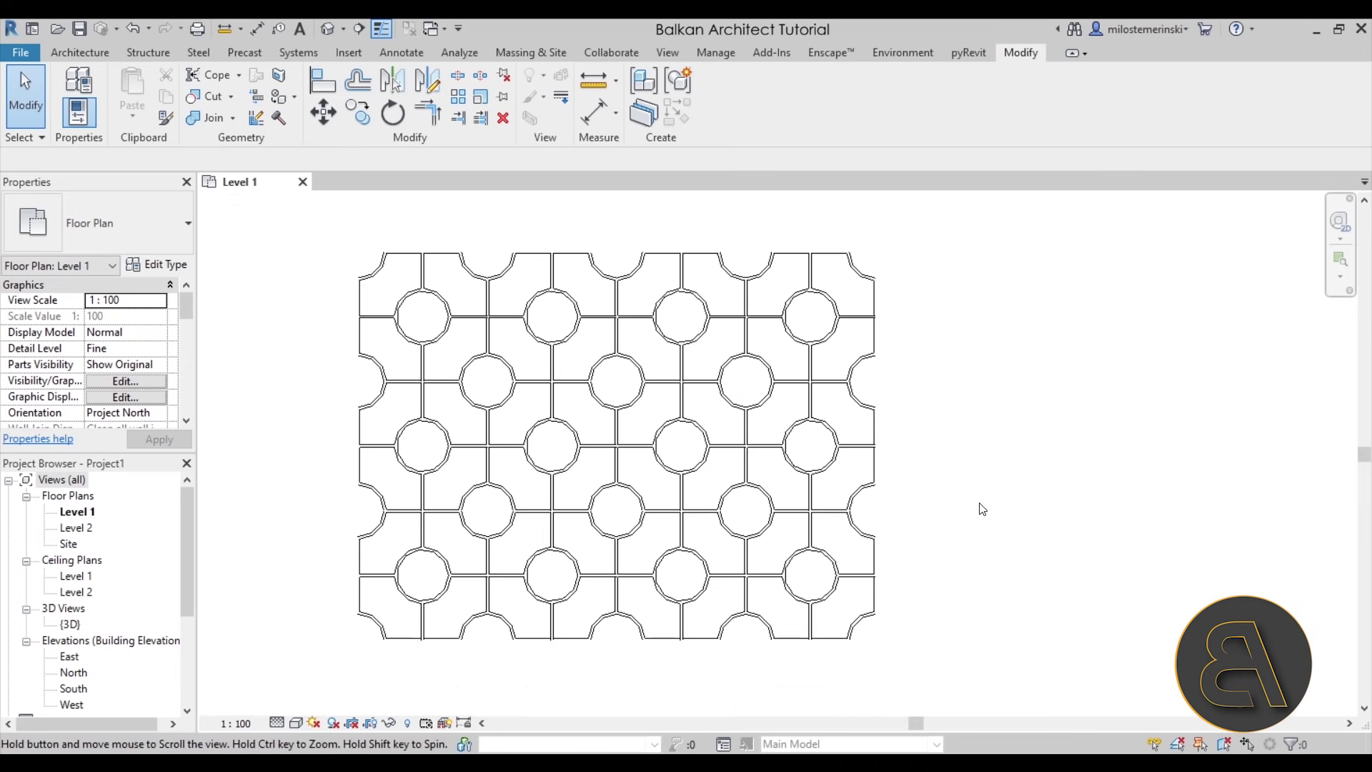
scroll(727, 426, up, 1)
scroll(687, 441, down, 1)
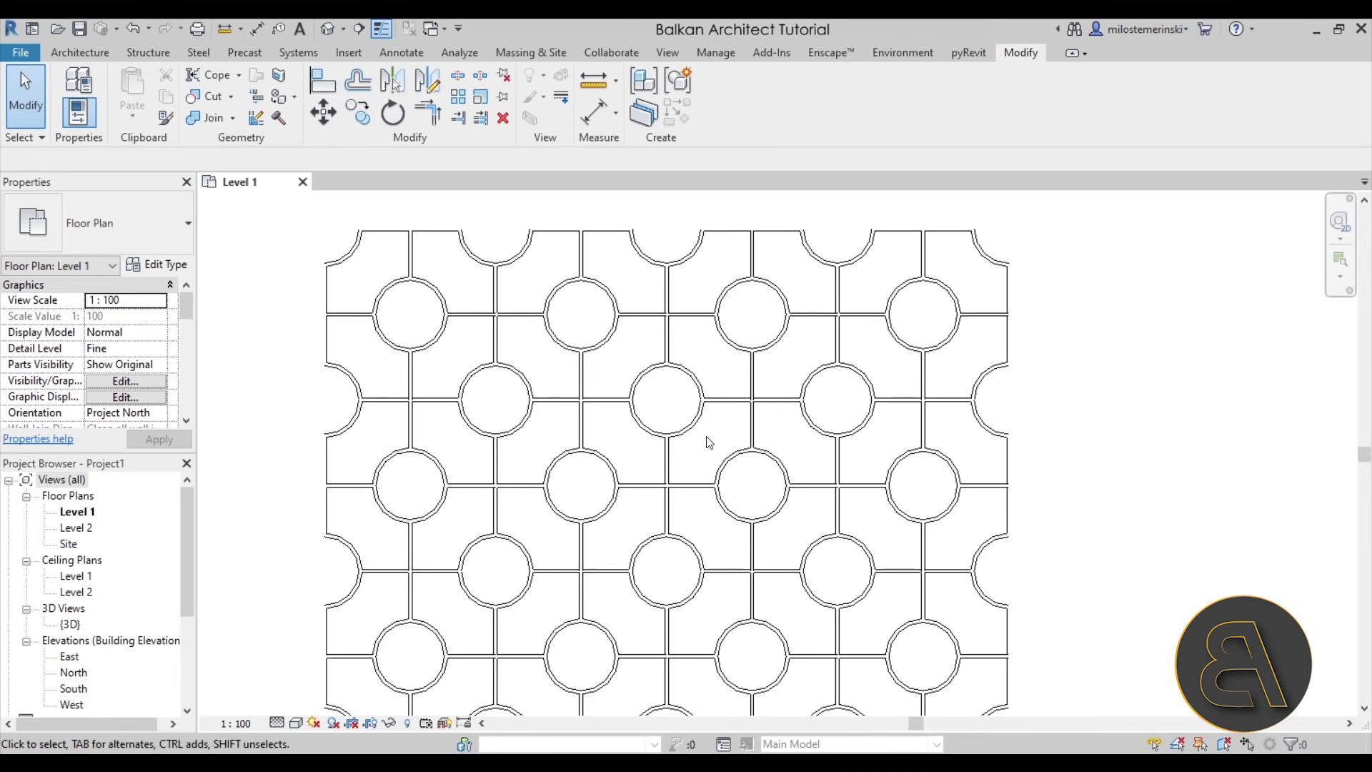
scroll(704, 450, down, 1)
scroll(627, 433, down, 2)
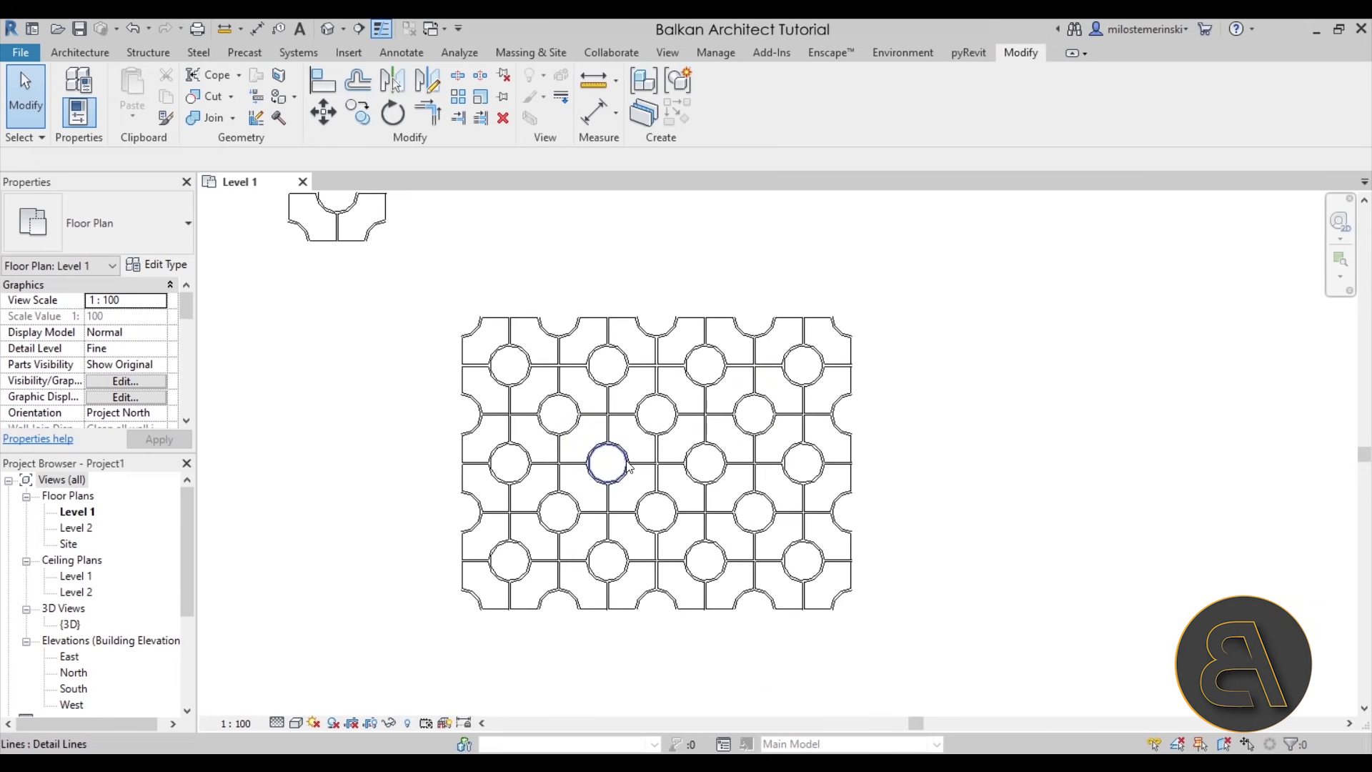
middle_drag(608, 458, 703, 565)
scroll(427, 334, up, 2)
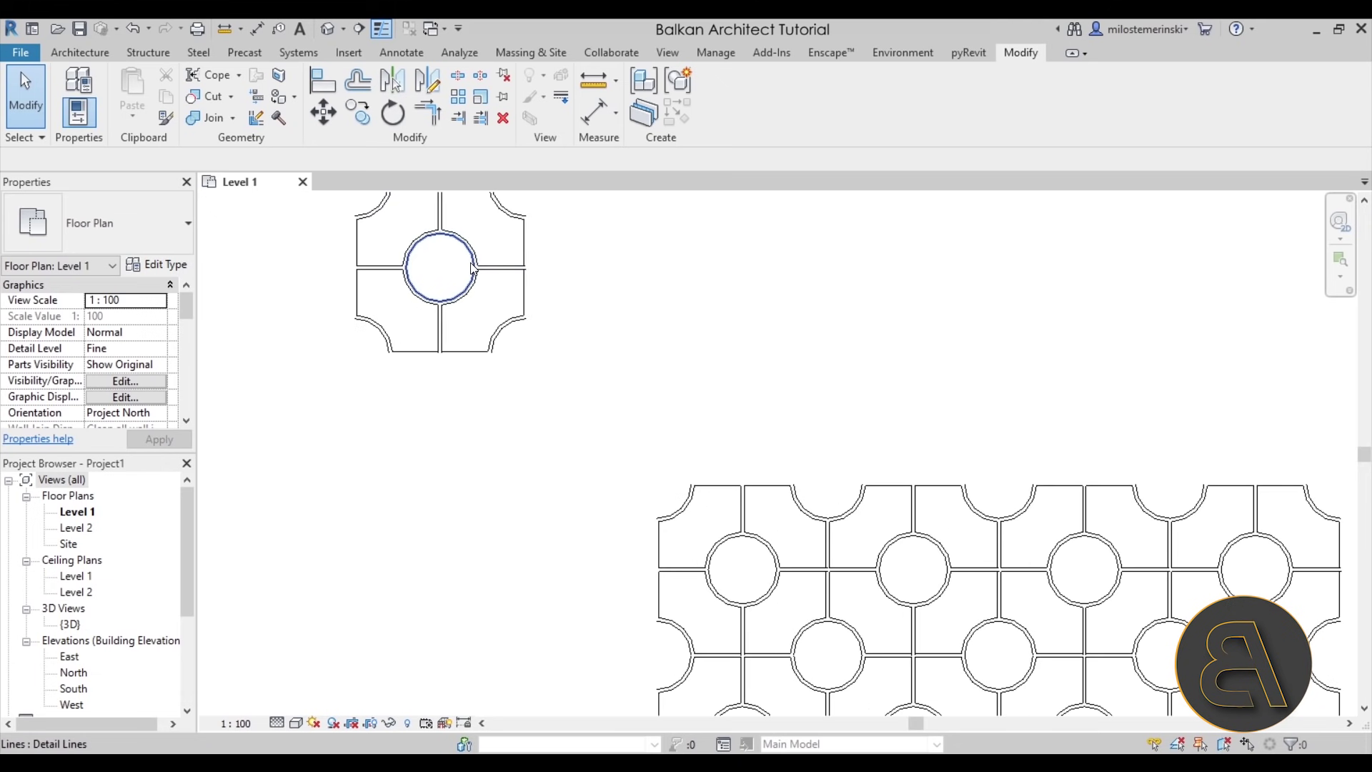
scroll(460, 266, down, 3)
middle_drag(615, 364, 555, 346)
scroll(447, 324, down, 1)
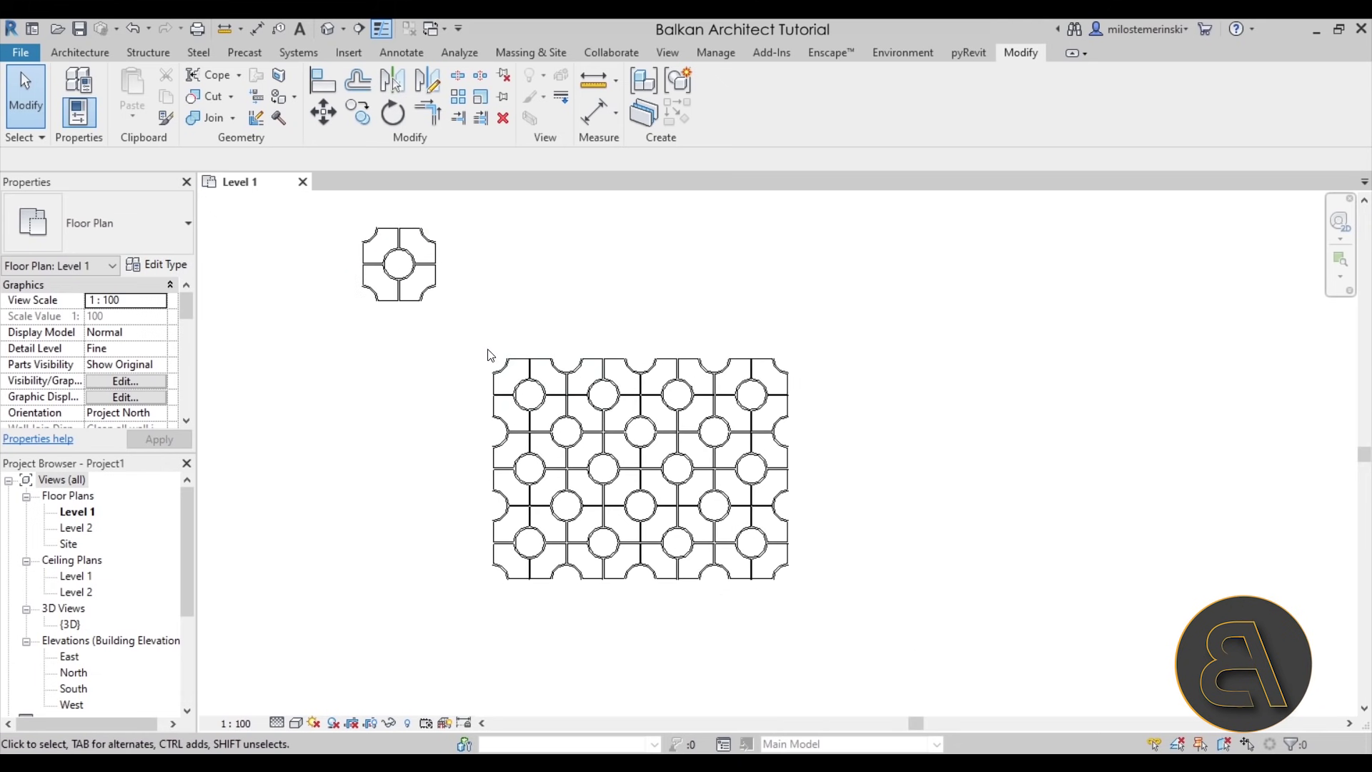
drag(458, 337, 847, 600)
key(Delete)
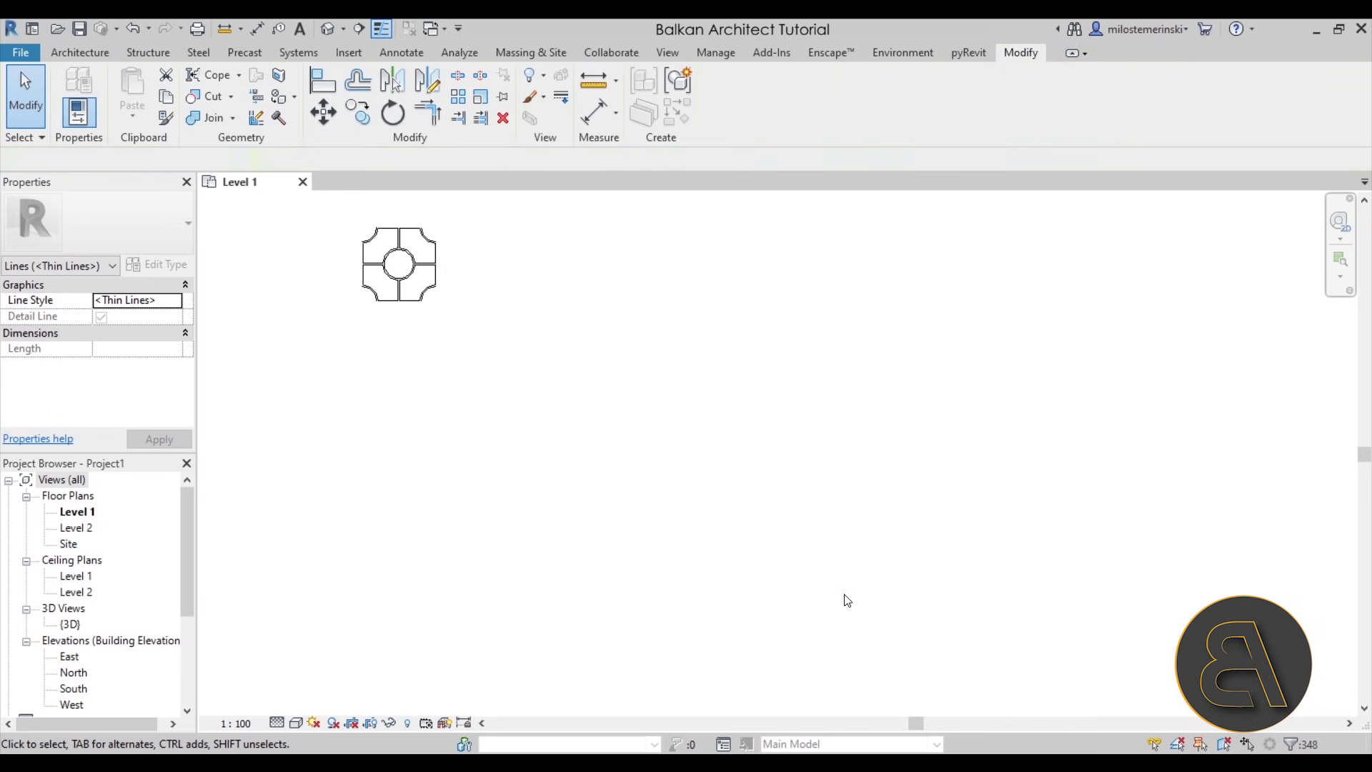
middle_drag(491, 404, 558, 542)
scroll(499, 386, up, 2)
scroll(499, 386, up, 2)
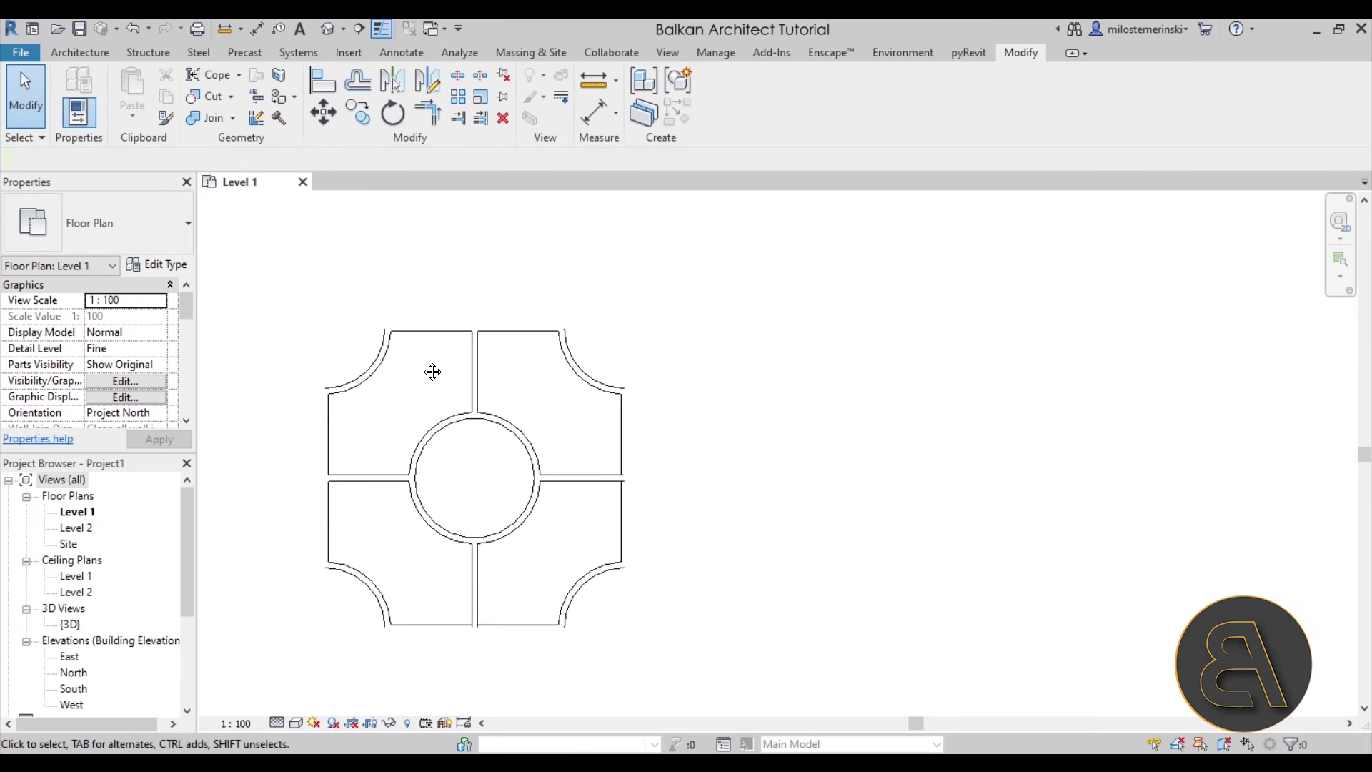
Show the pyRevit ribbon tab and frame the single tile in the plan view
middle_drag(432, 371, 485, 365)
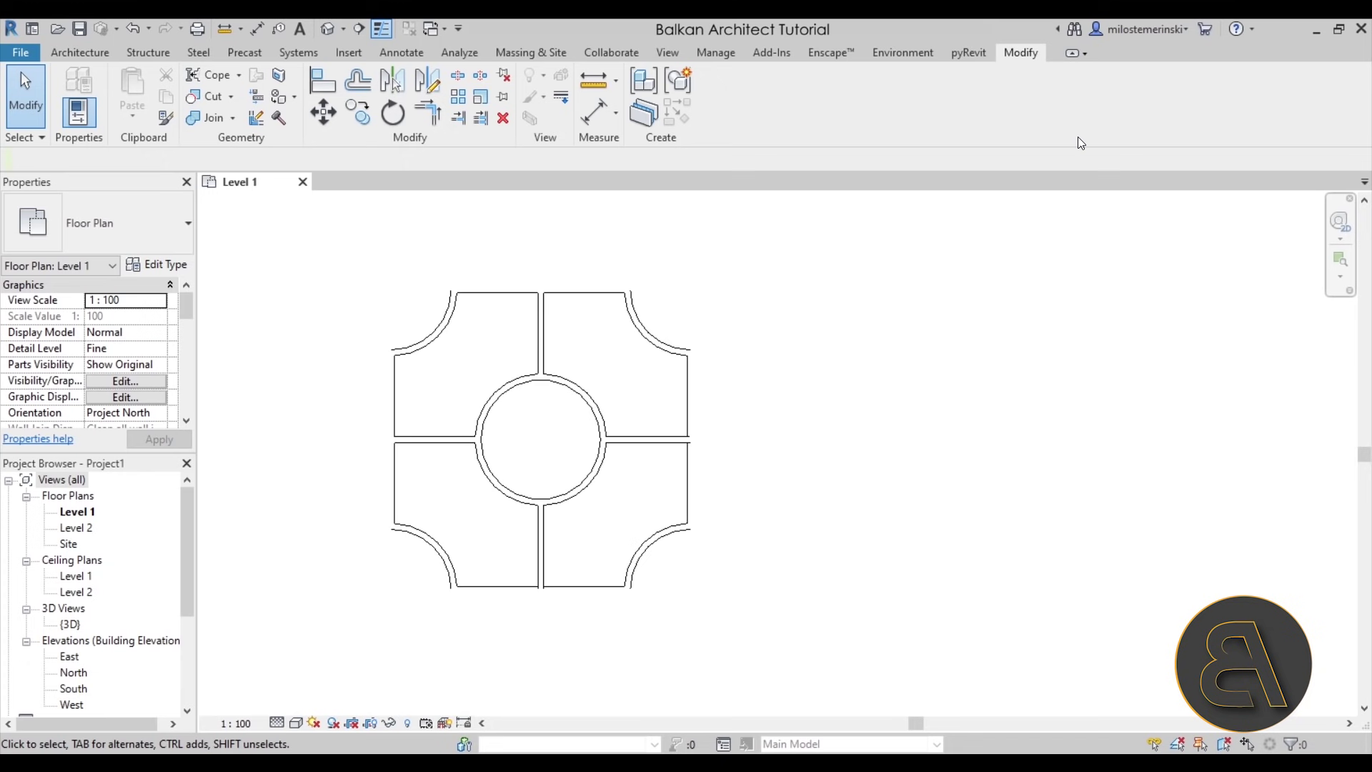
click(964, 55)
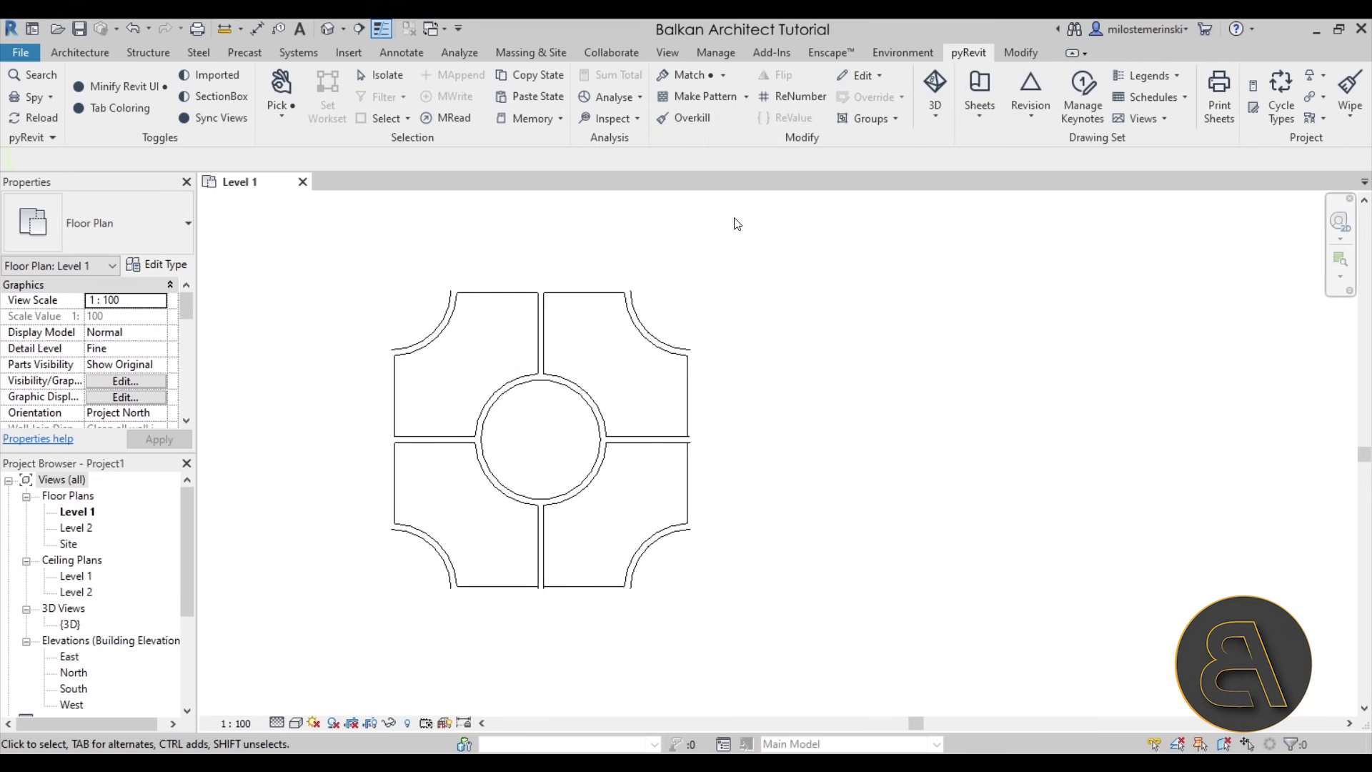
middle_drag(884, 460, 827, 457)
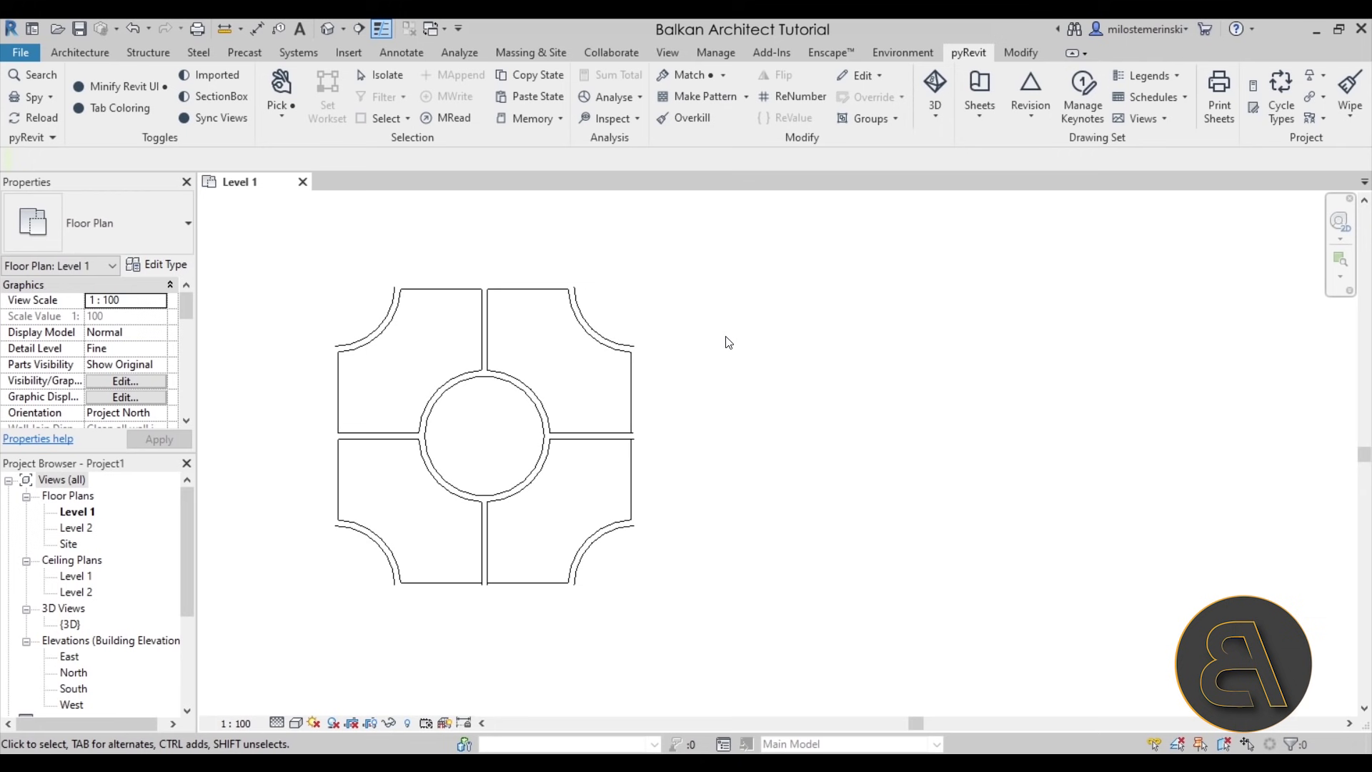
scroll(729, 343, down, 1)
scroll(879, 393, down, 2)
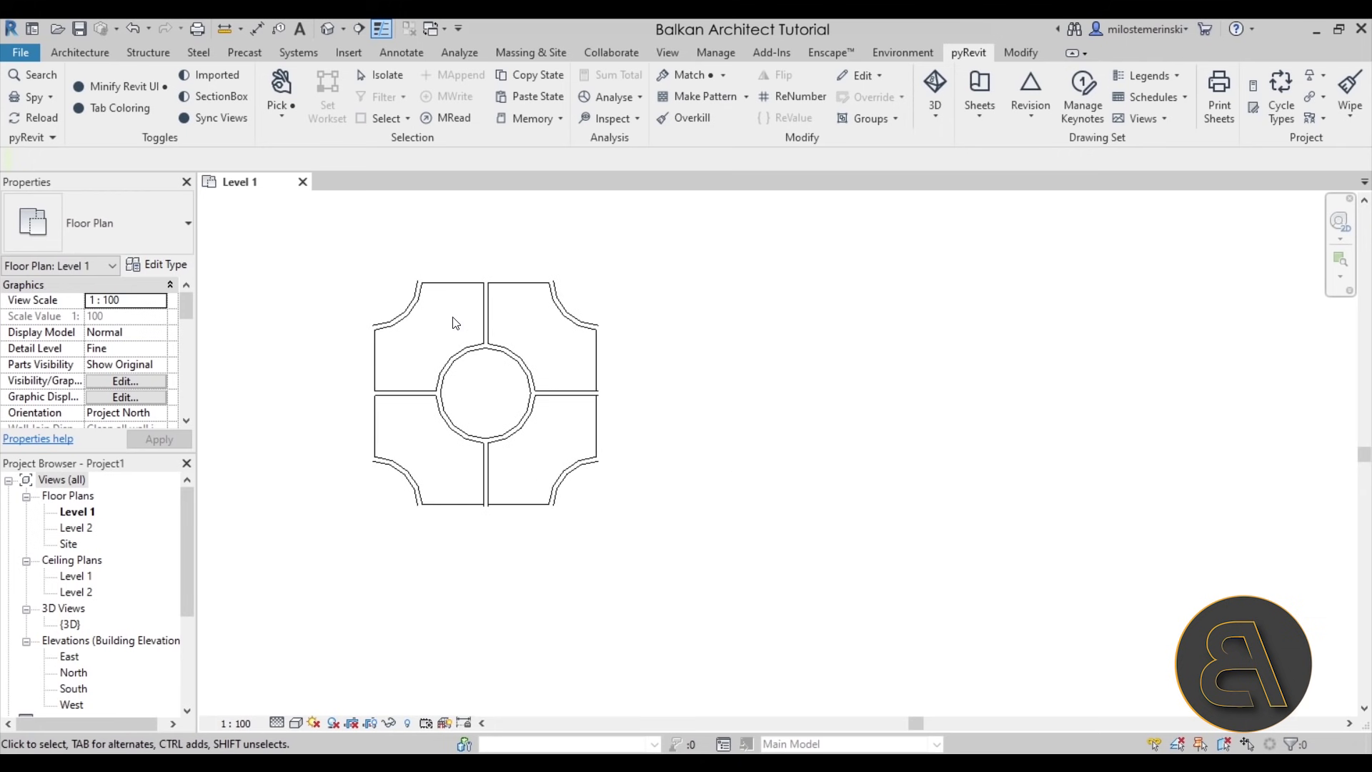
middle_drag(449, 337, 479, 355)
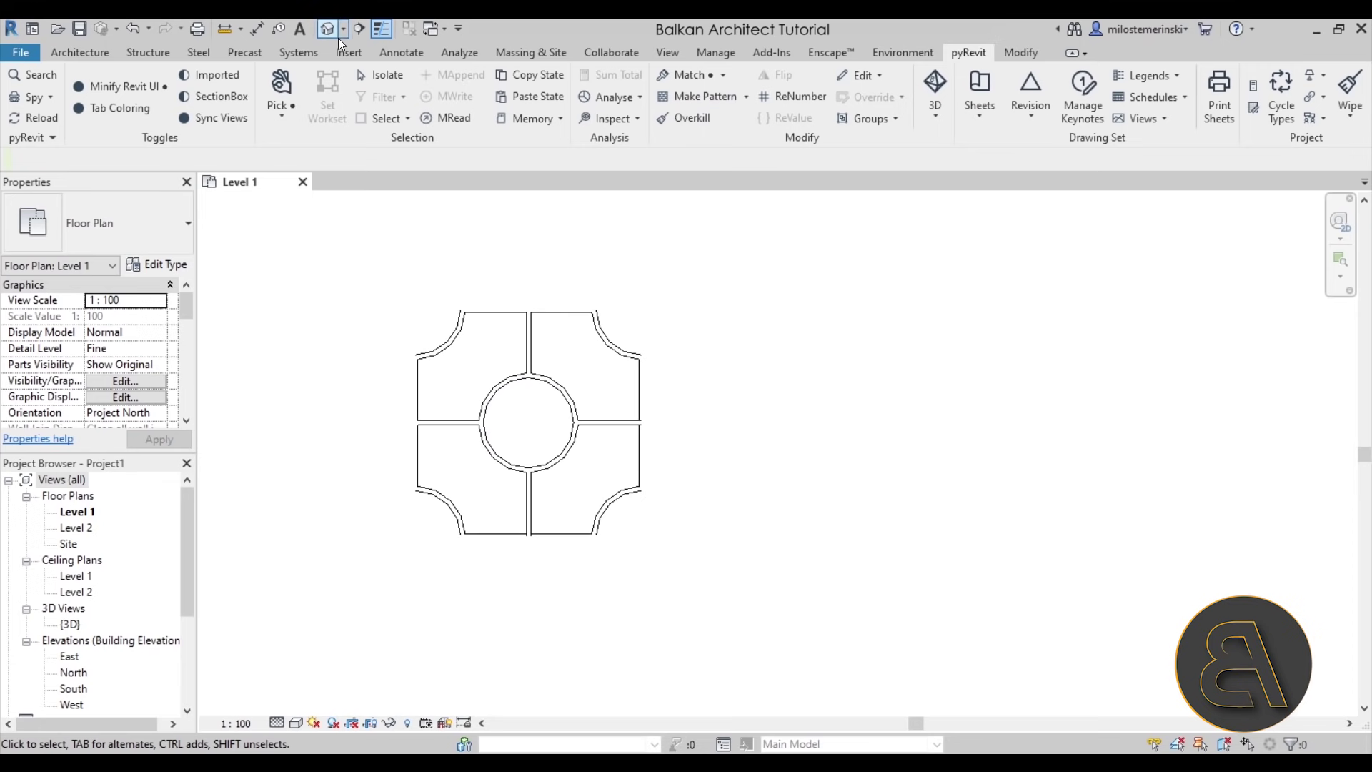
Draw diagonal detail lines from the top-left corner and lower-right arc centre, one 0.4000 long
click(391, 53)
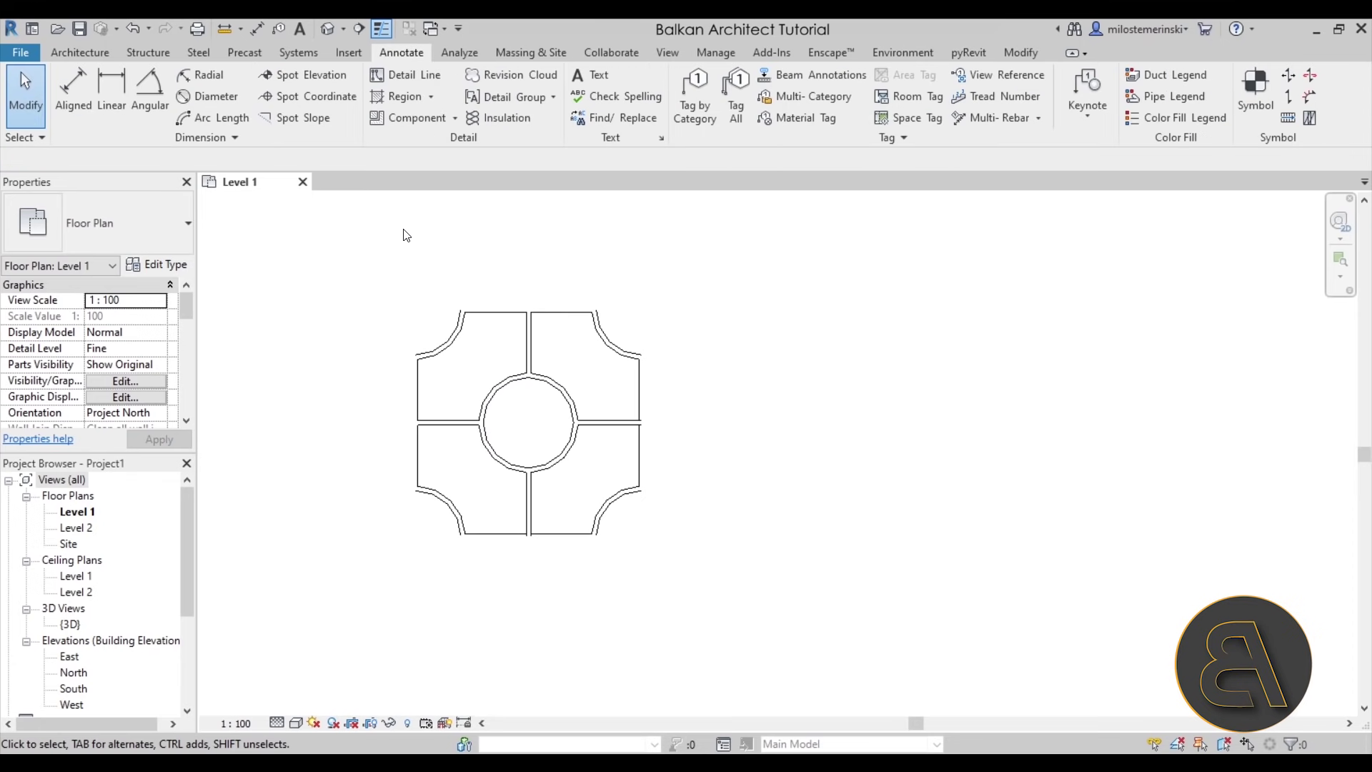
click(413, 75)
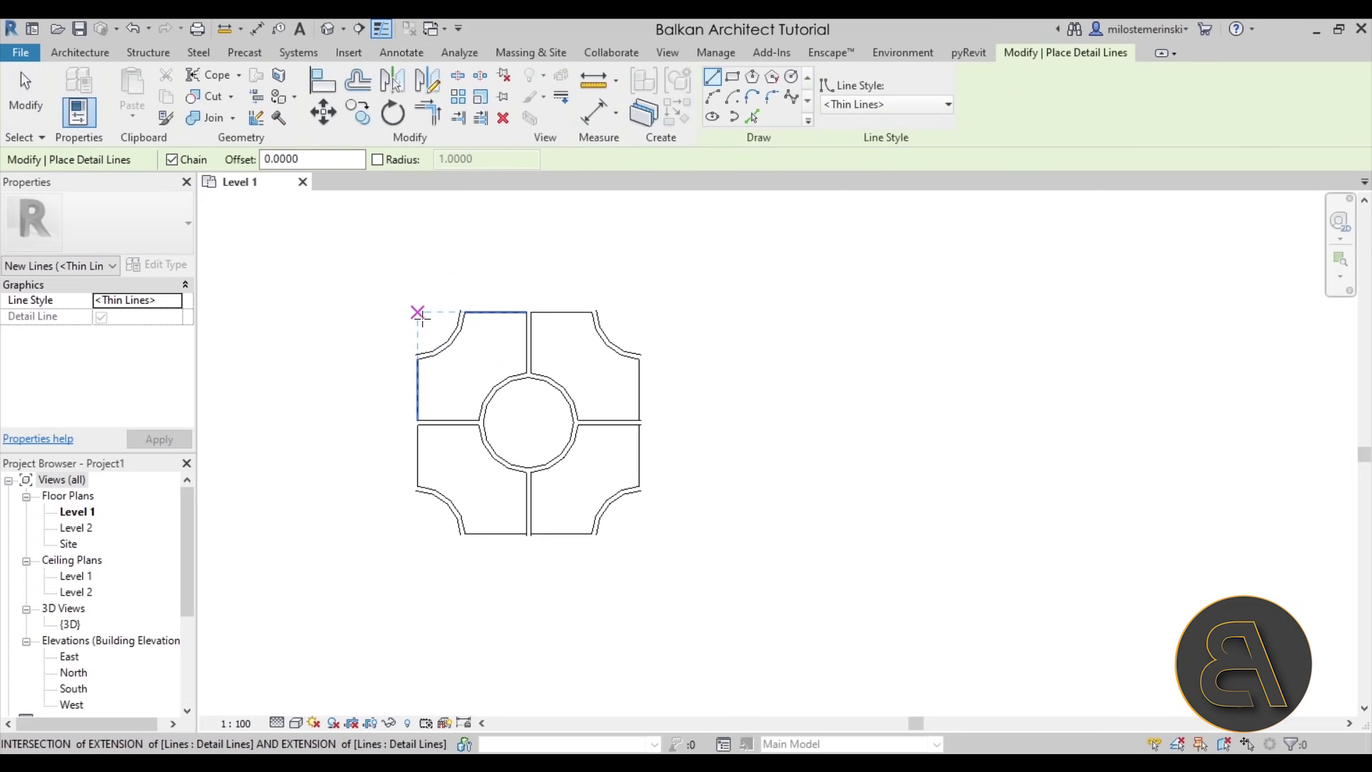
click(346, 251)
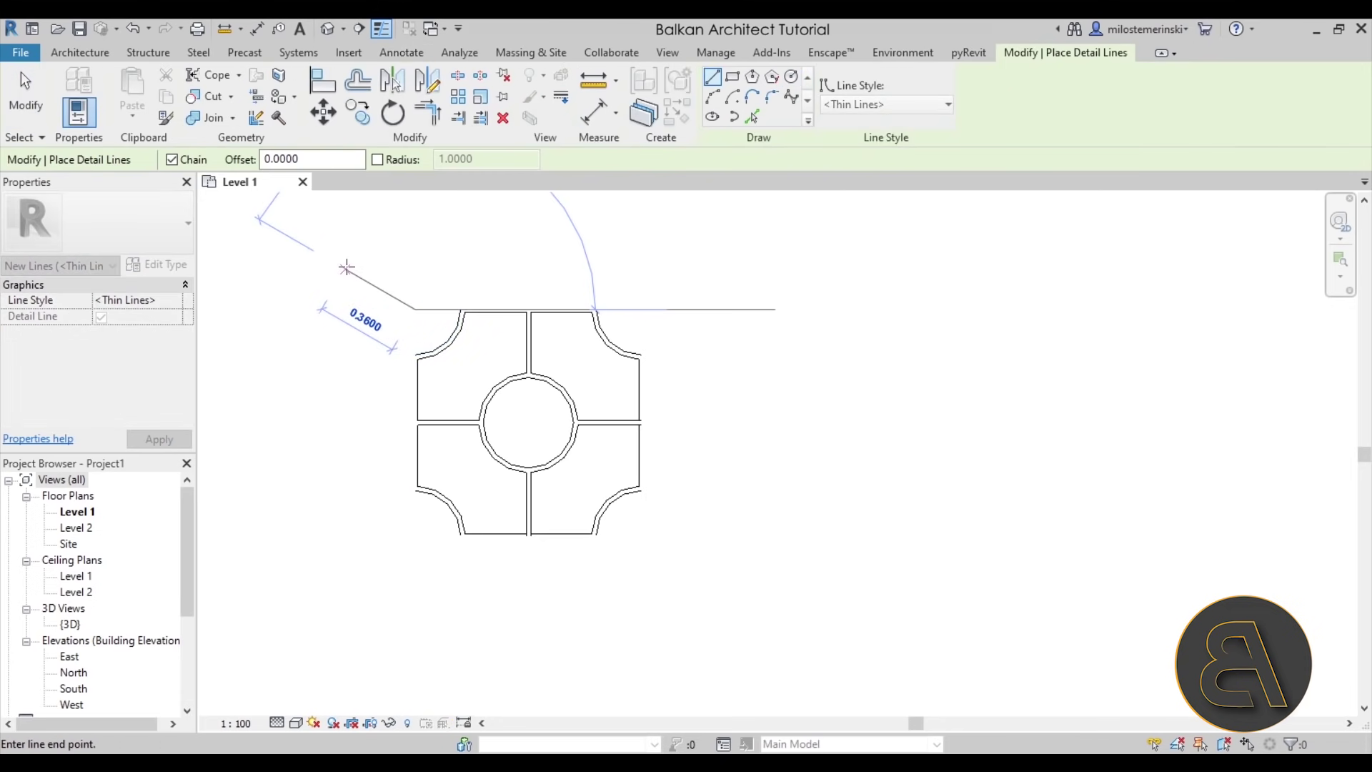
key(Escape)
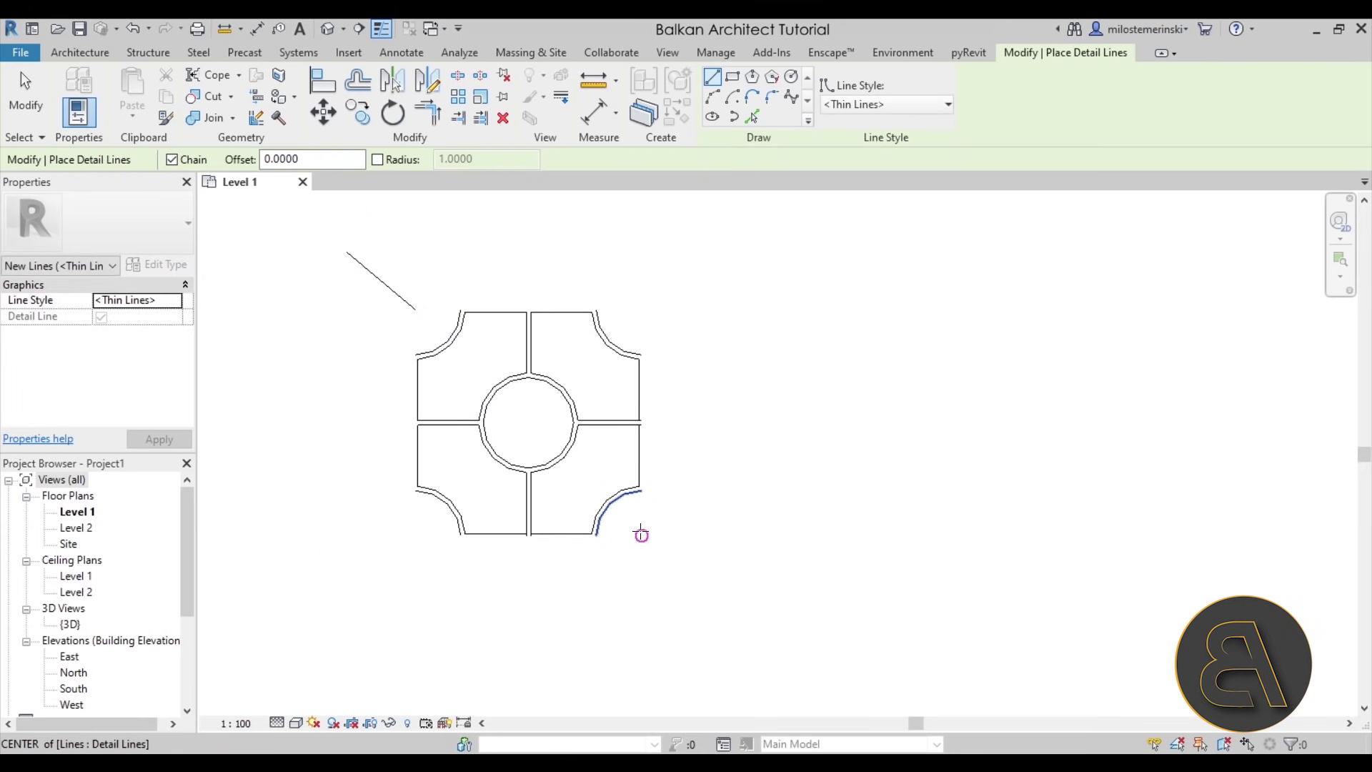
click(641, 535)
click(751, 592)
key(Escape)
key(Escape)
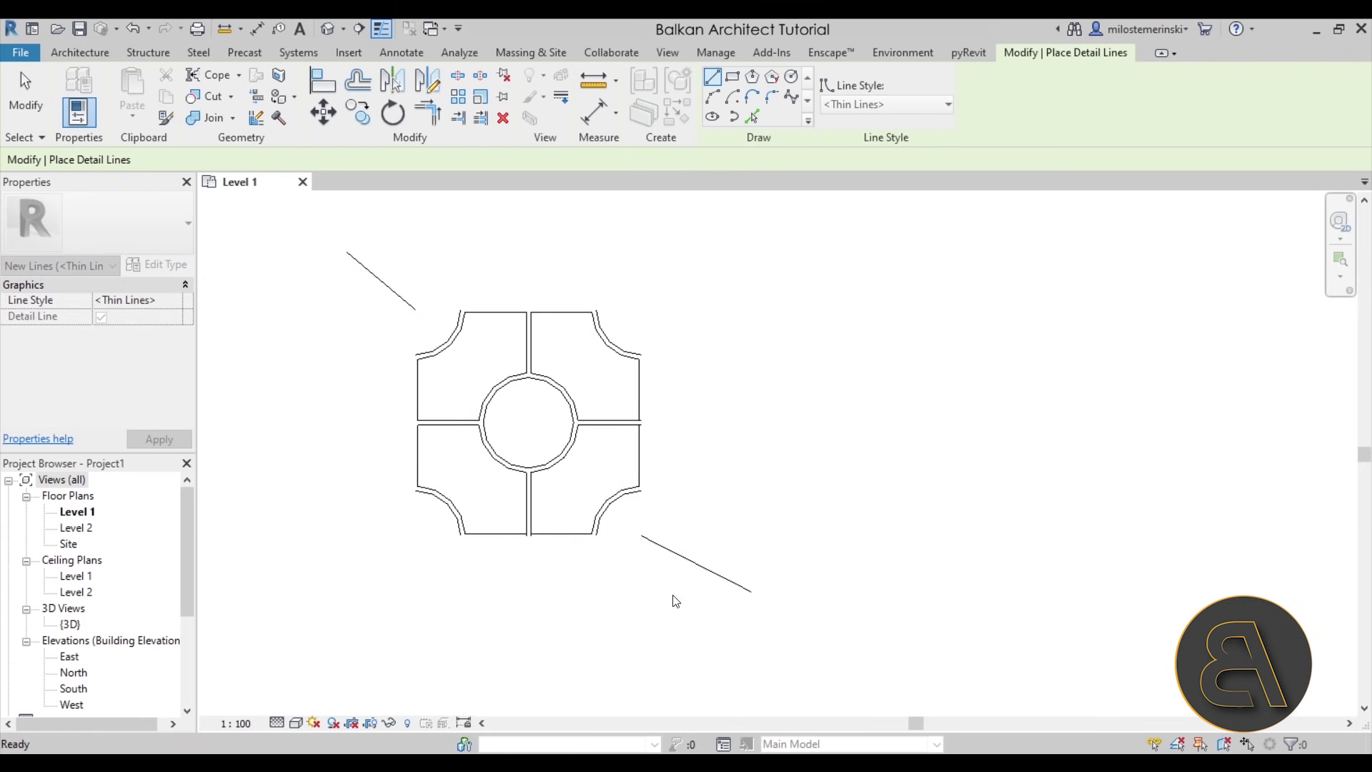
click(414, 308)
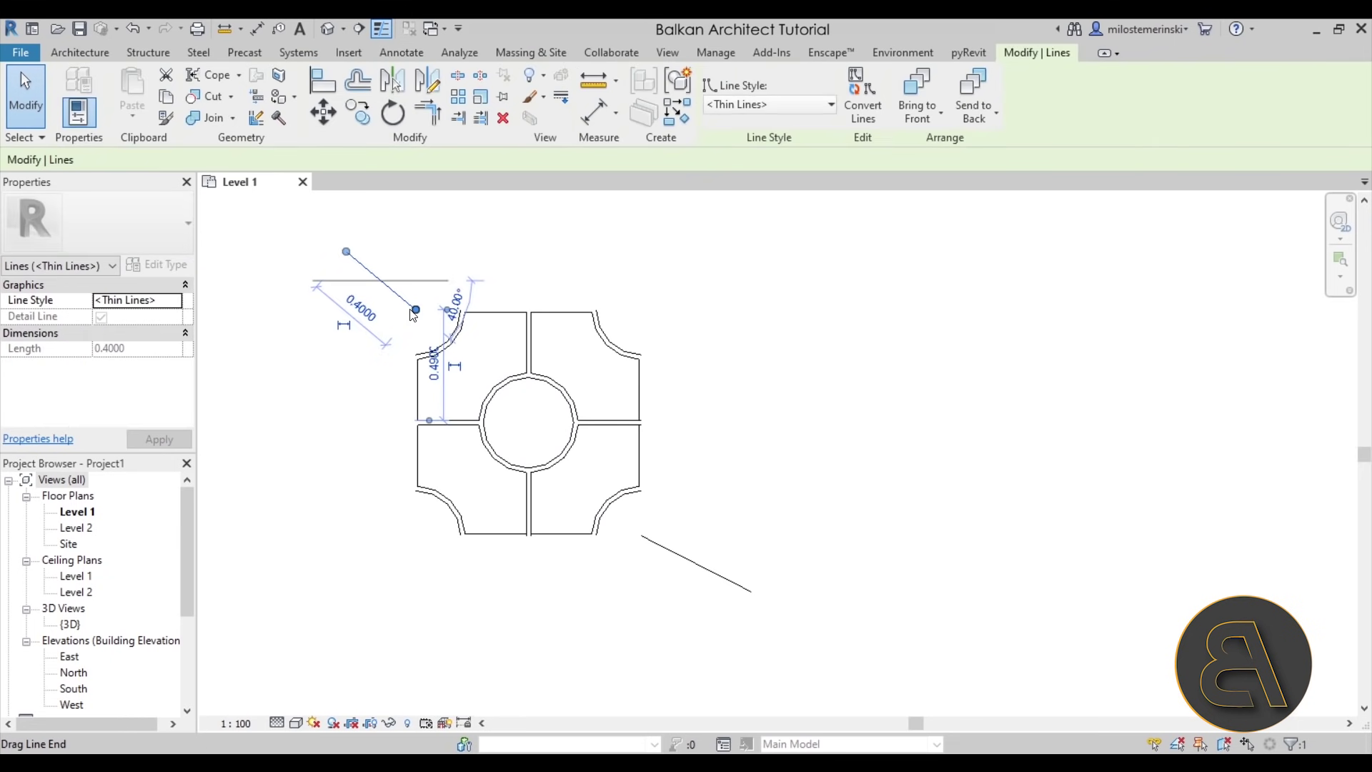
key(Escape)
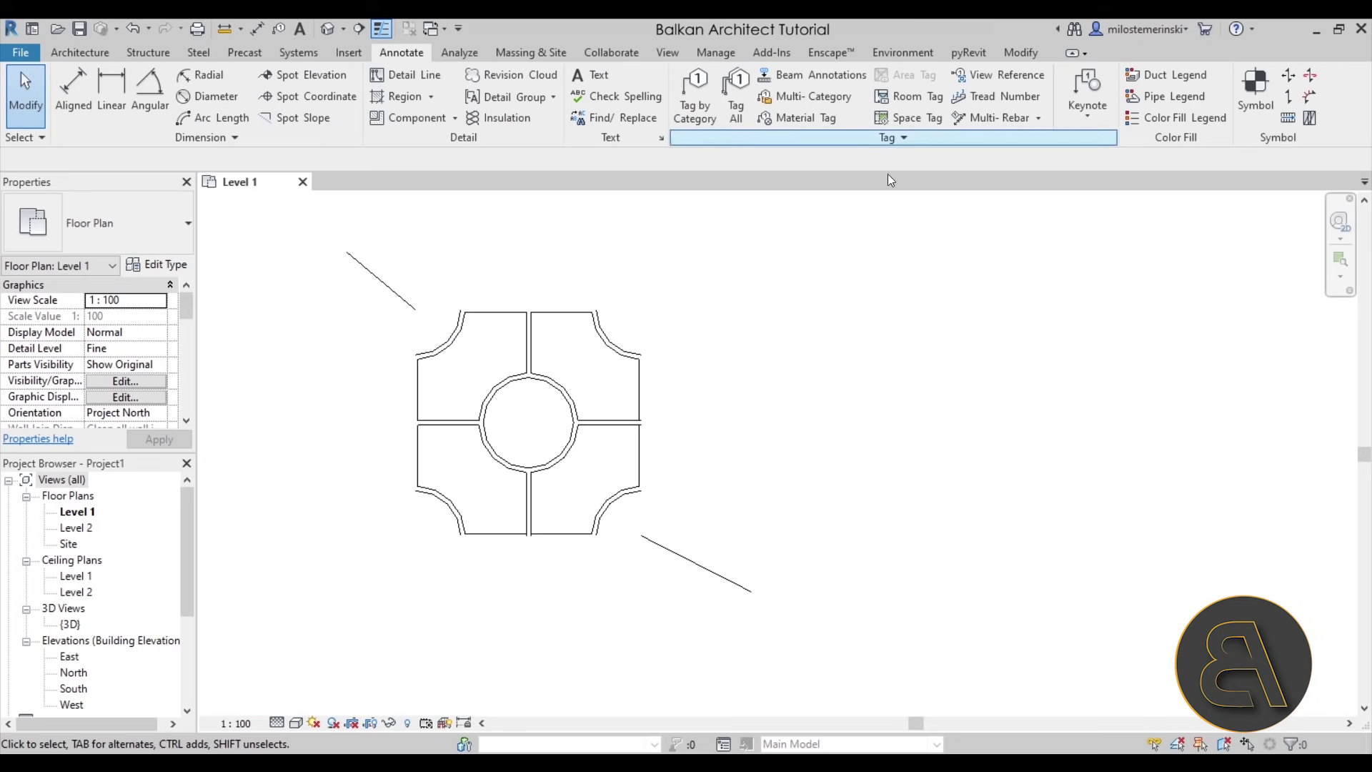
Window-select all tile lines and both diagonals and start pyRevit Make Pattern named 'BA Test pattern'
drag(386, 241, 692, 644)
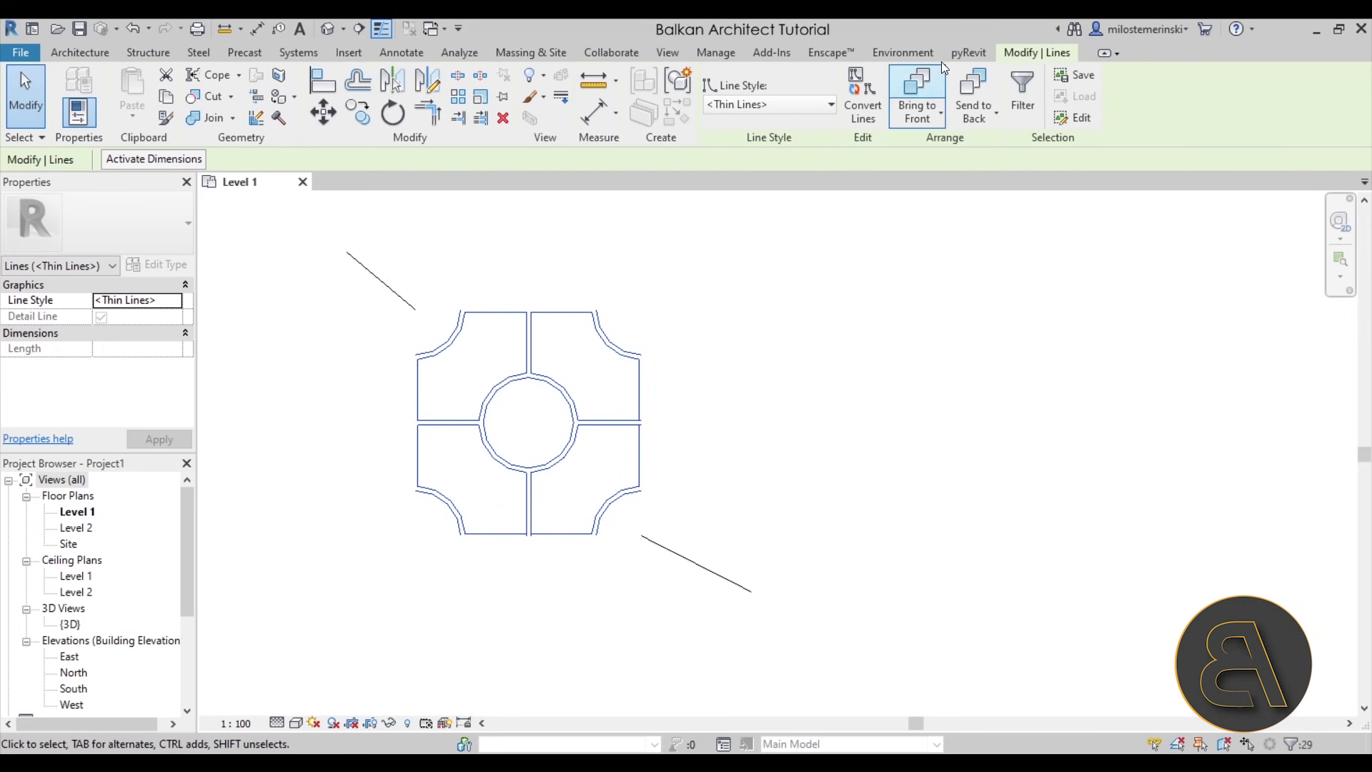
click(958, 53)
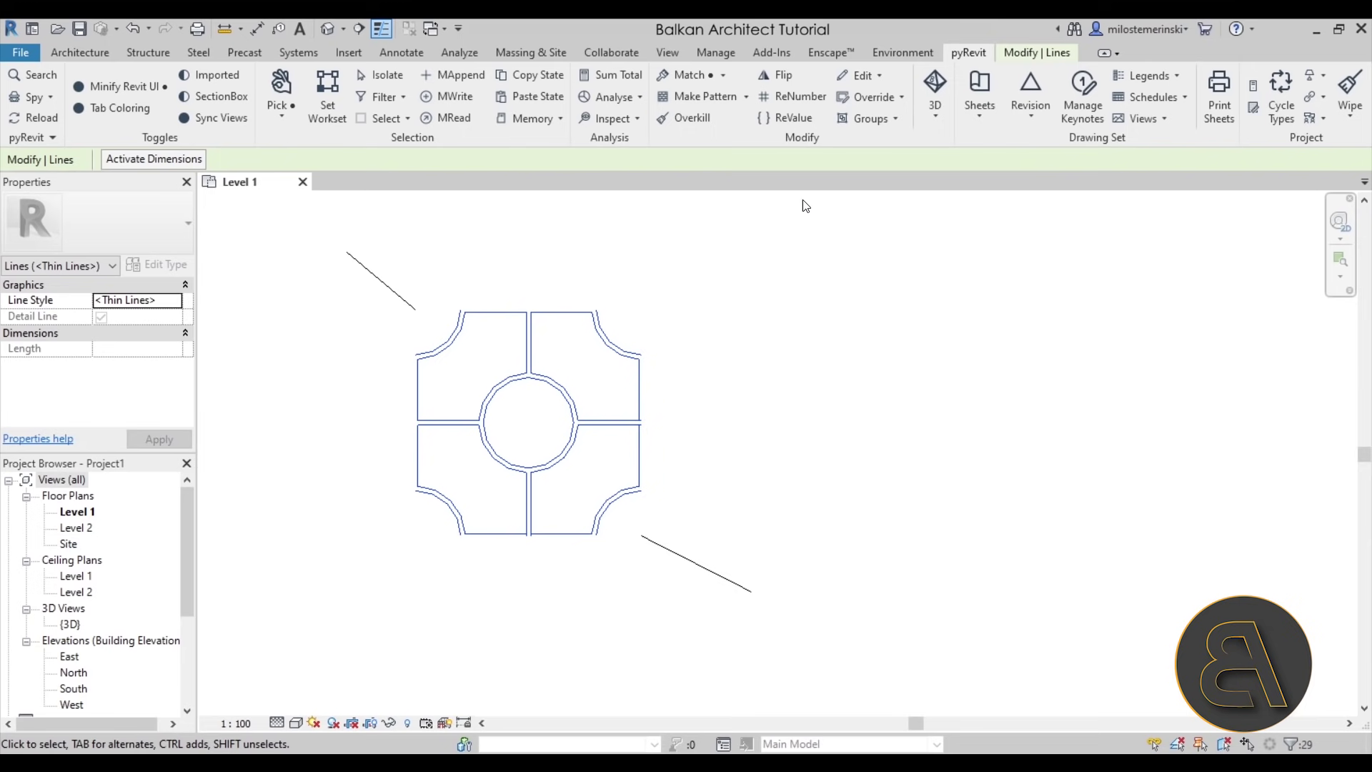
click(693, 100)
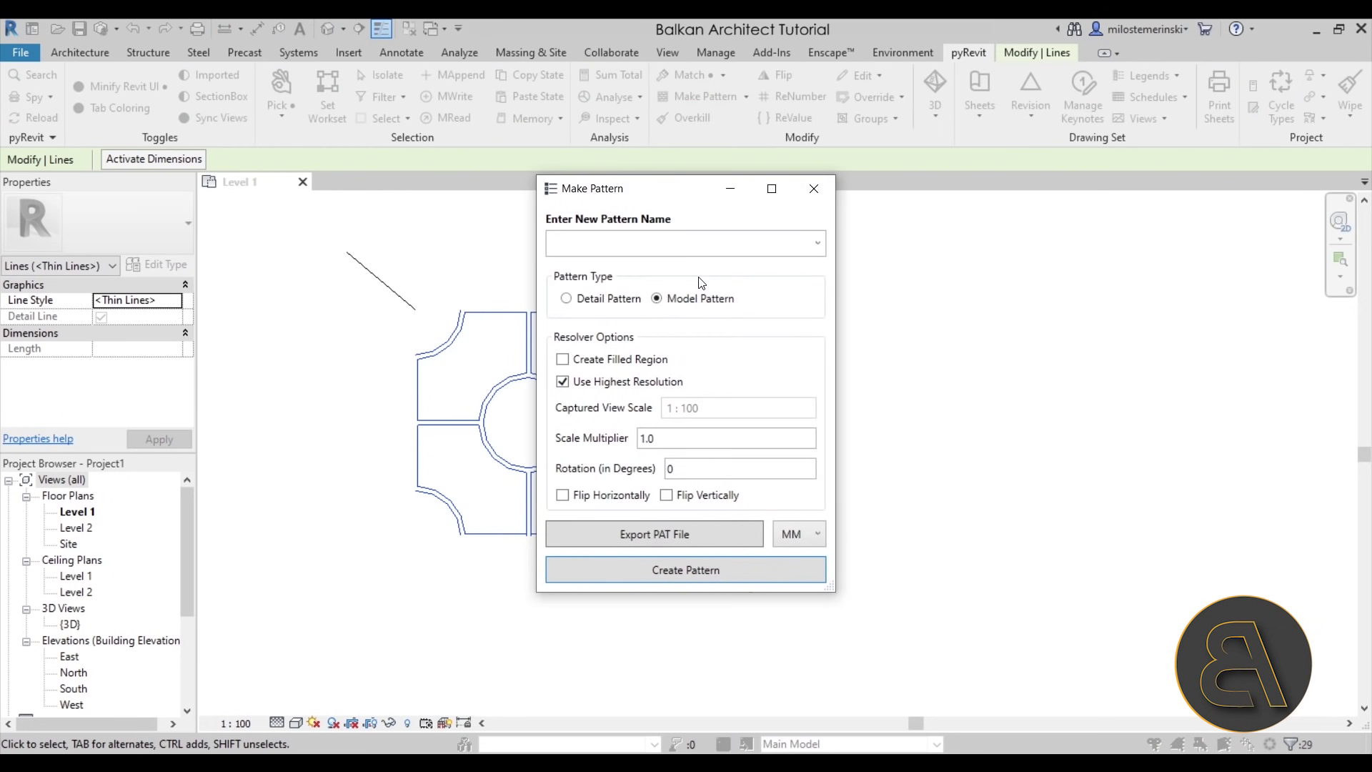
drag(639, 193, 854, 208)
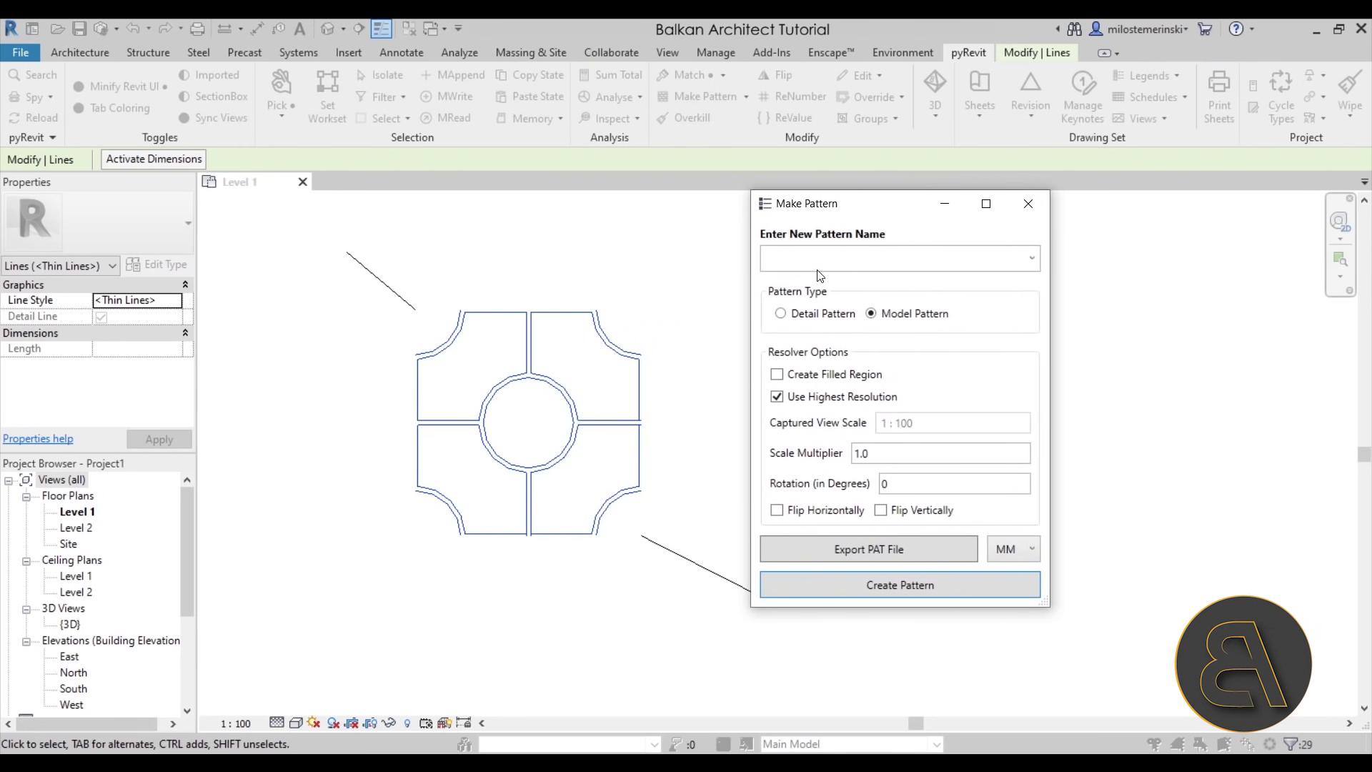
text(BA Test pattern)
Set the pattern type to Model, create BA Test pattern, and dismiss the confirmation
click(781, 314)
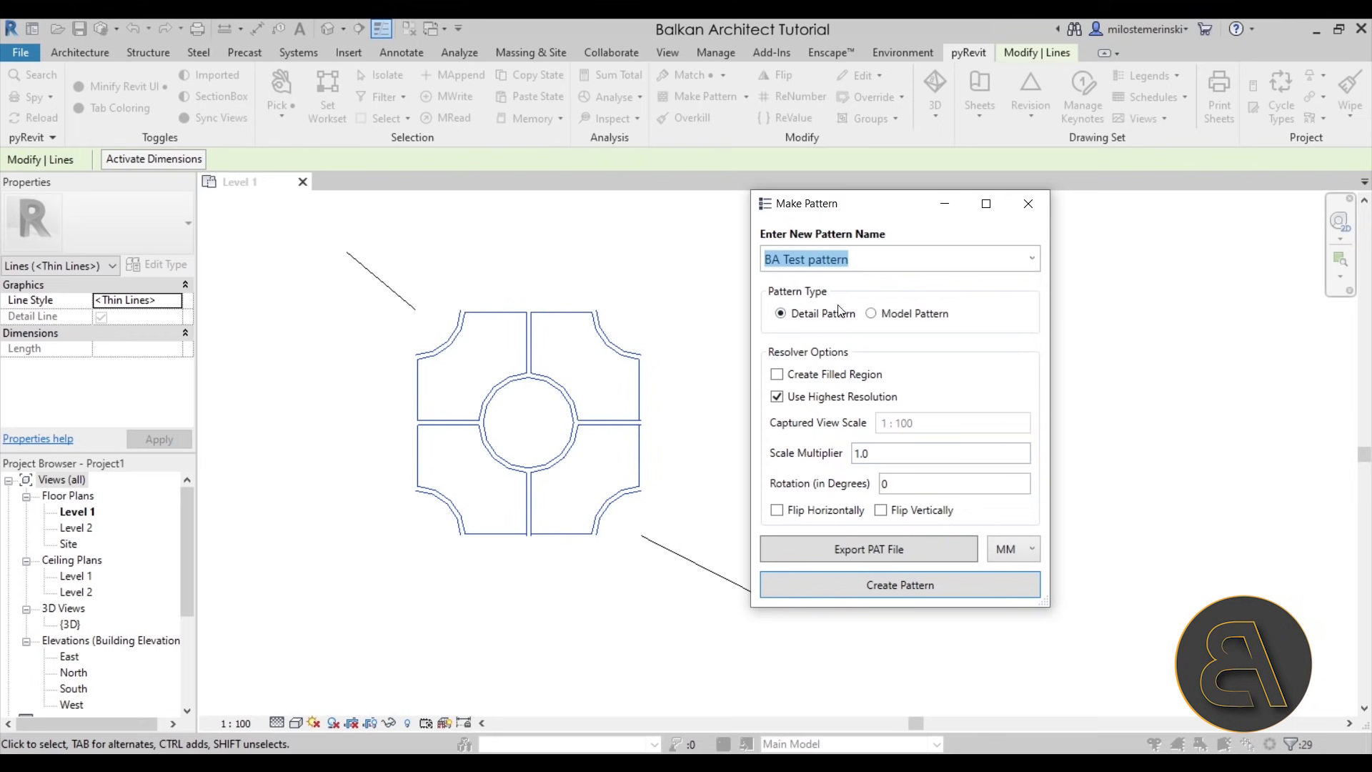
click(880, 321)
click(903, 590)
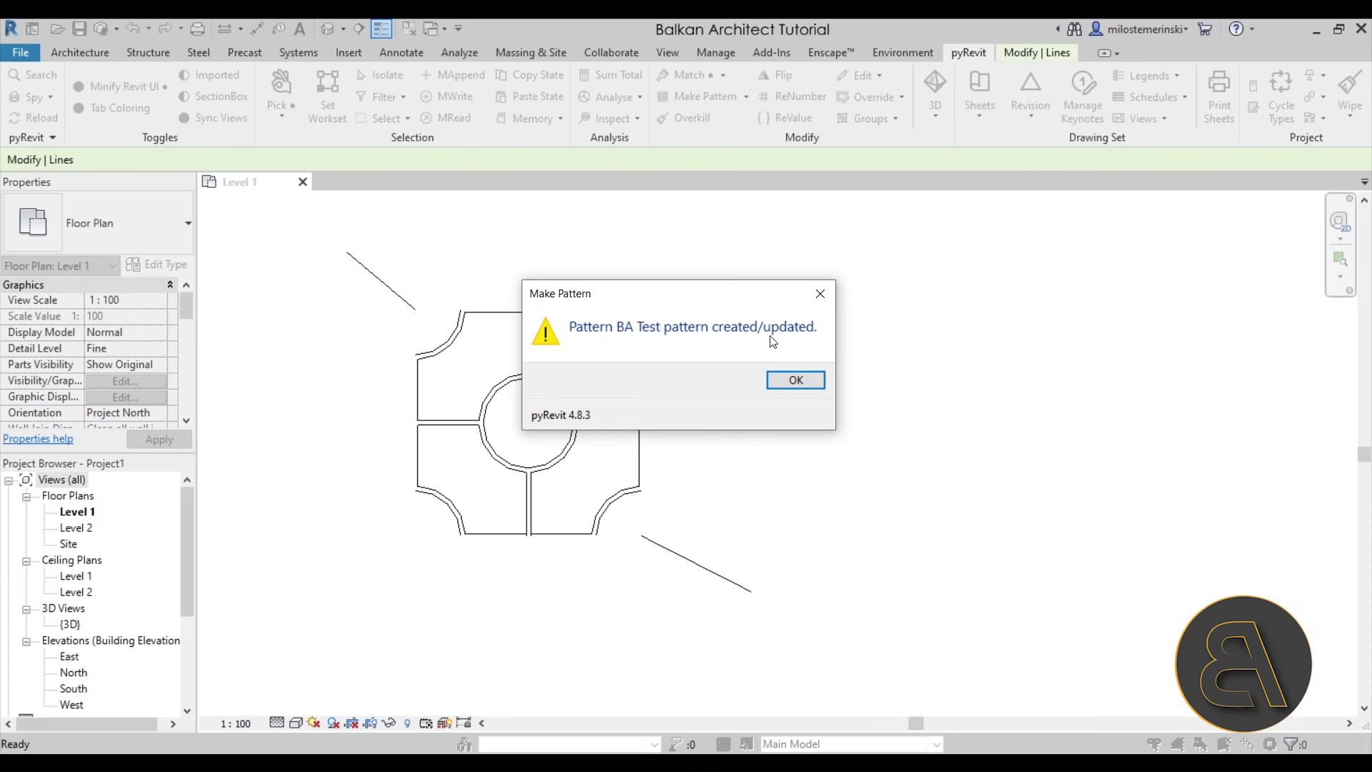
click(800, 384)
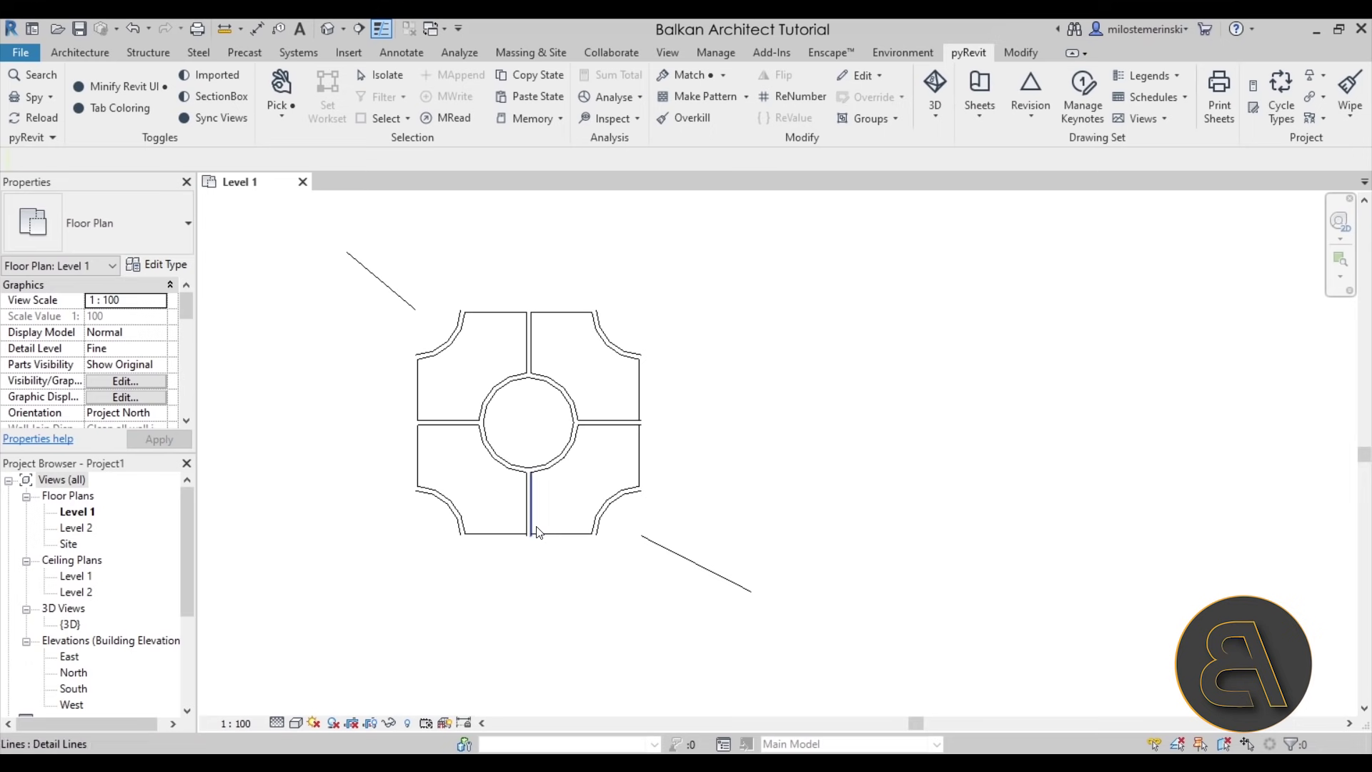
Draw an 8.3-long horizontal Generic - 400mm wall with WA below the pattern linework, then select it
middle_drag(697, 496, 710, 501)
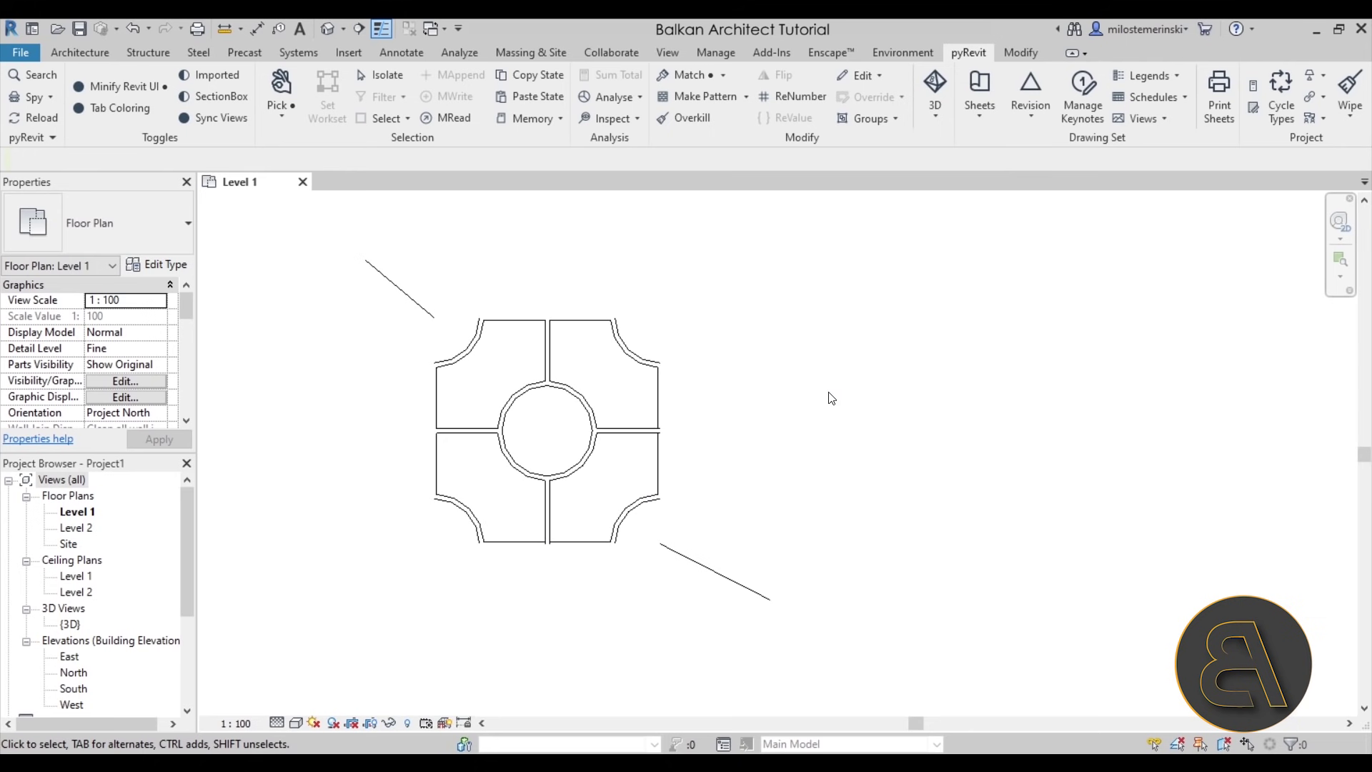
click(79, 52)
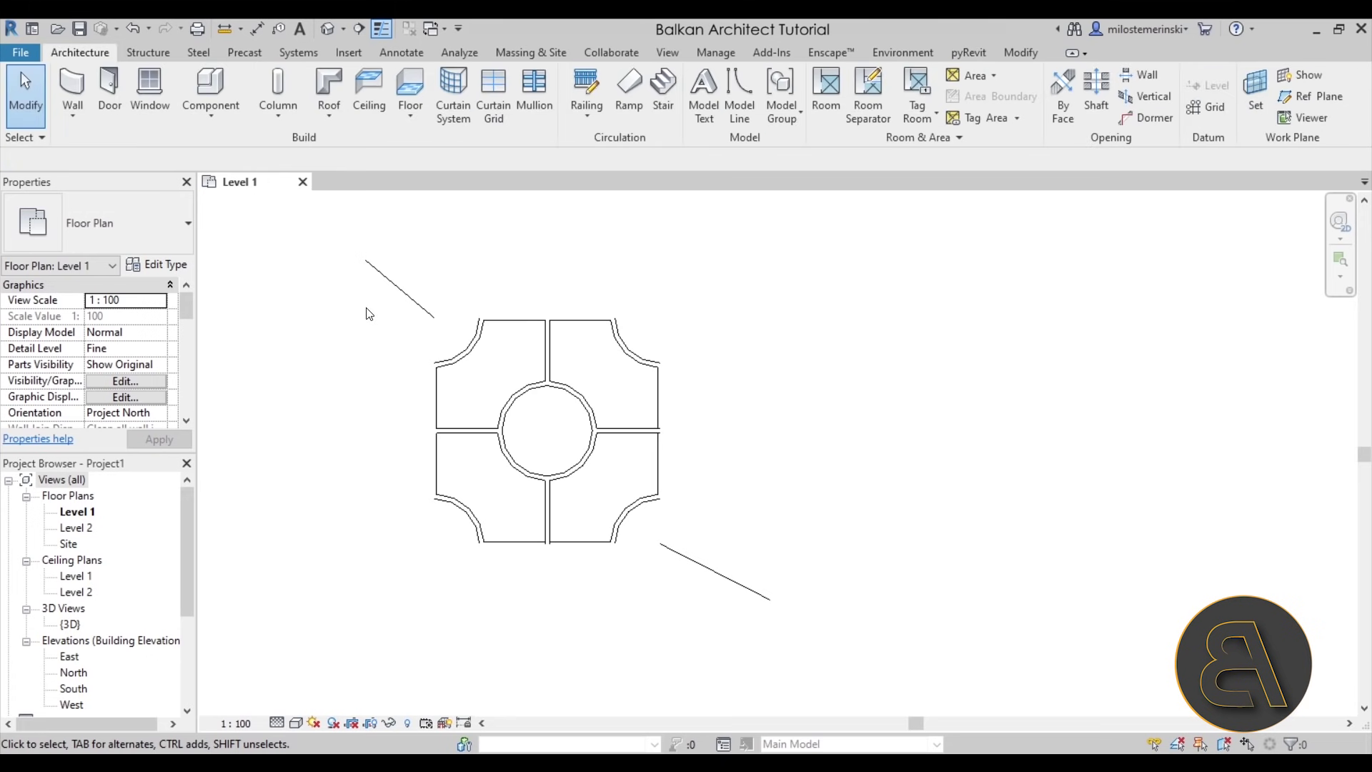
scroll(601, 343, down, 5)
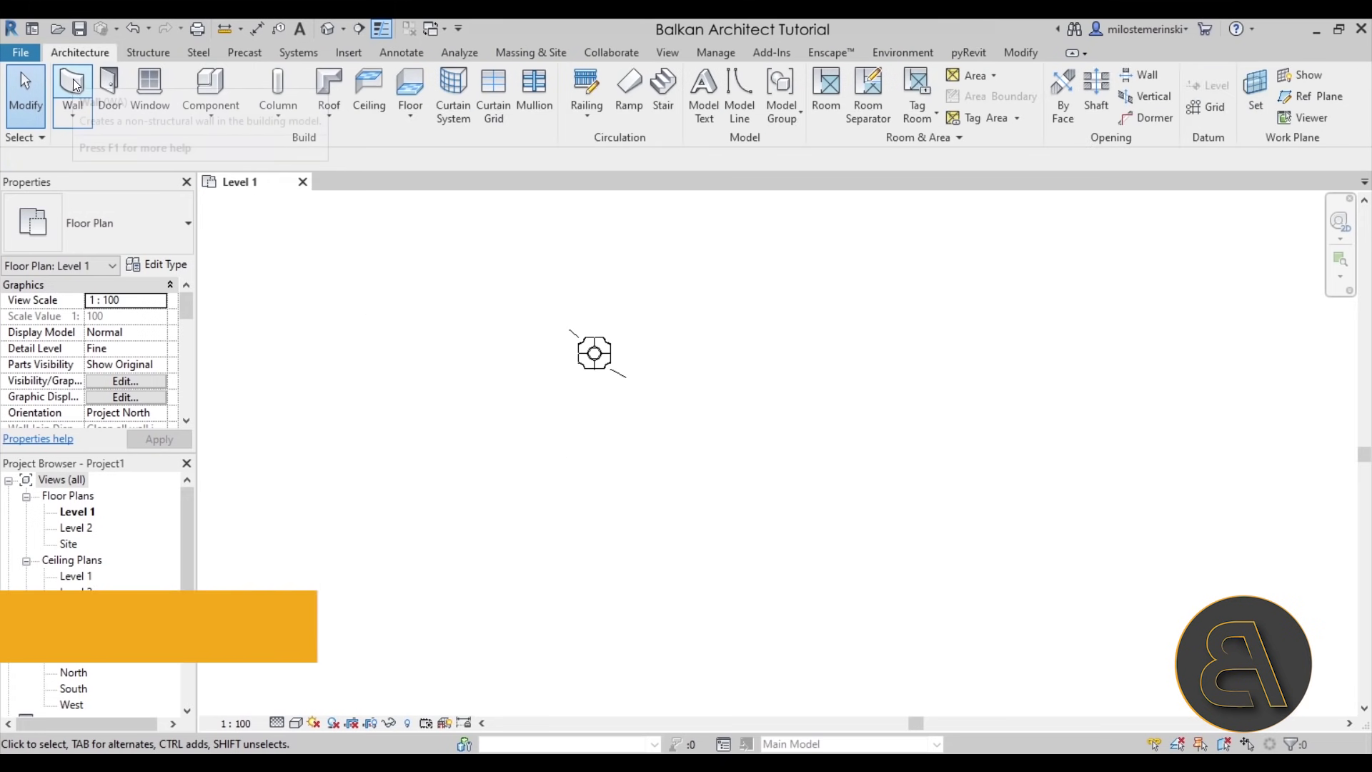
key(w)
key(a)
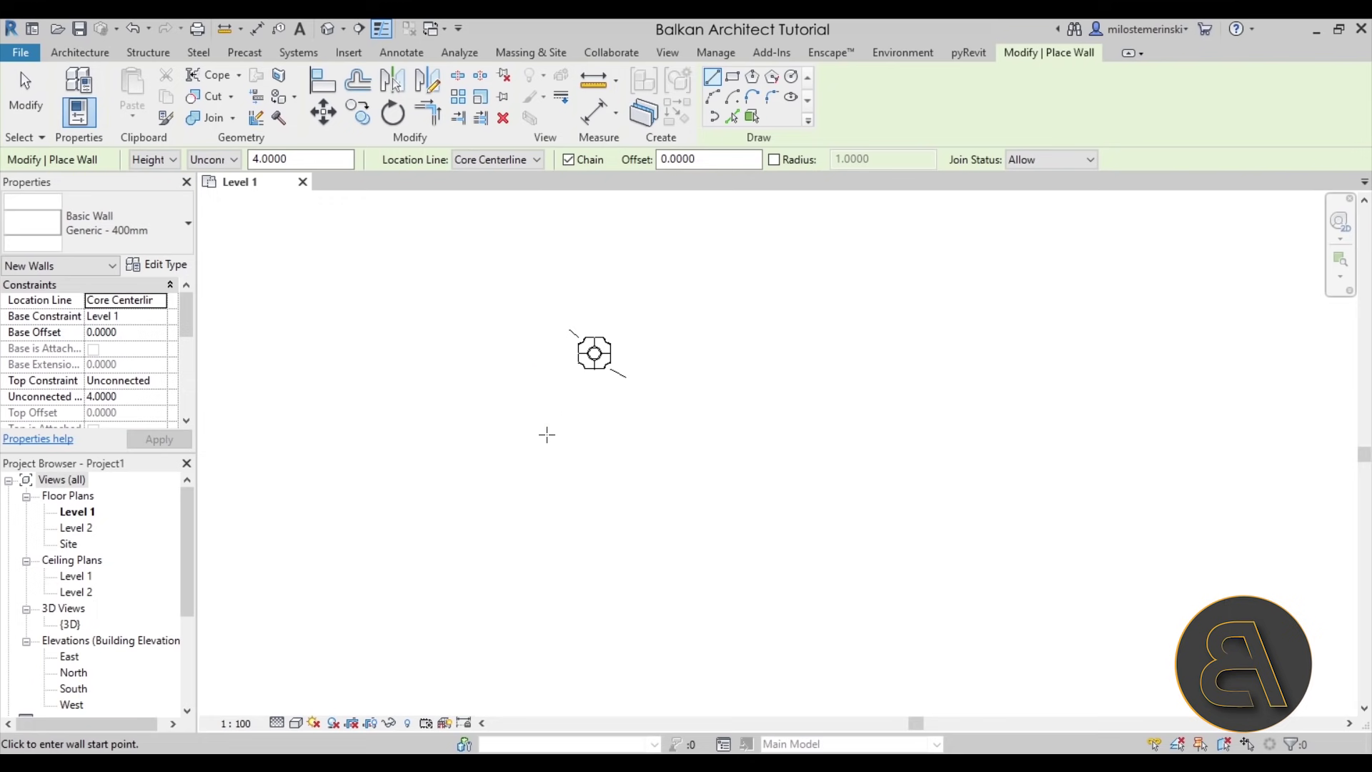
click(522, 429)
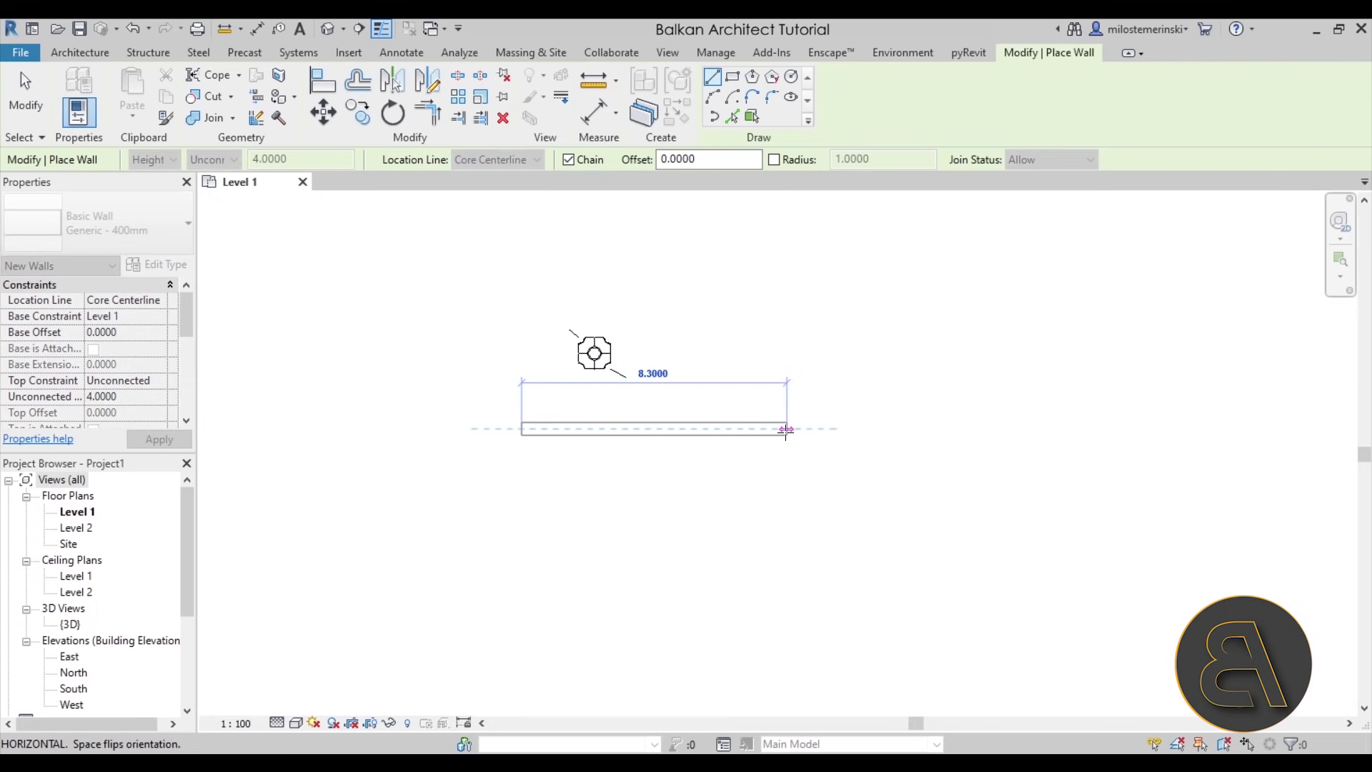
click(787, 429)
key(Escape)
key(Escape)
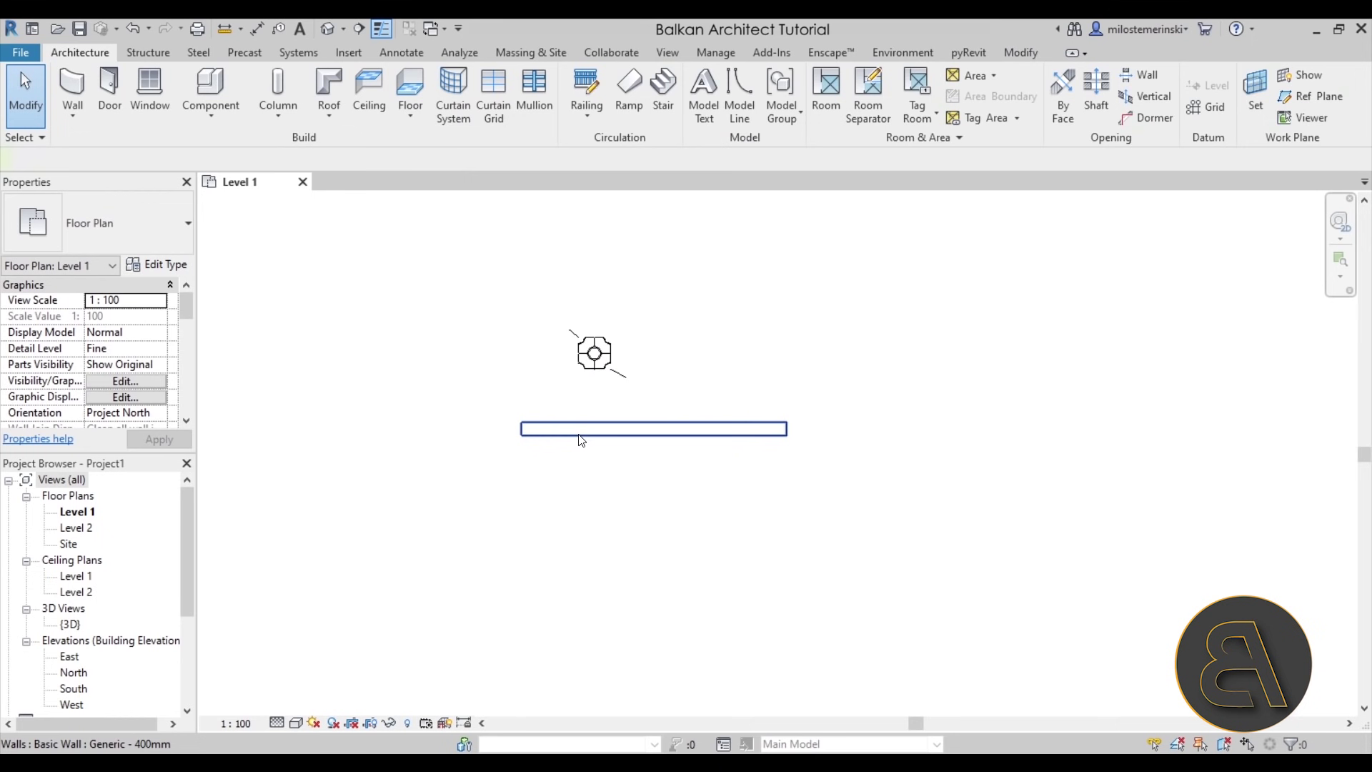
click(580, 431)
click(328, 28)
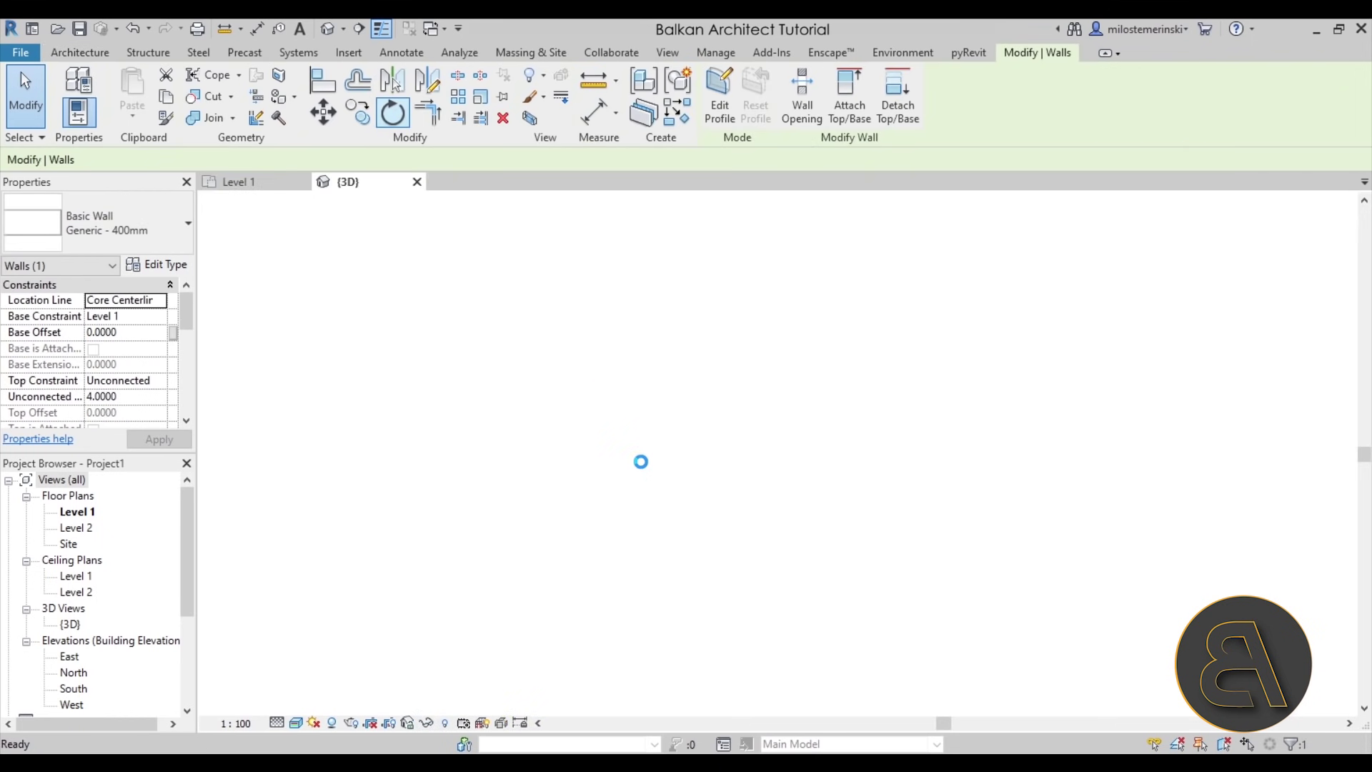
Orbit the 3D view, switch it to Hidden Line style, and select the wall
click(616, 457)
shift+middle_drag(649, 453, 620, 352)
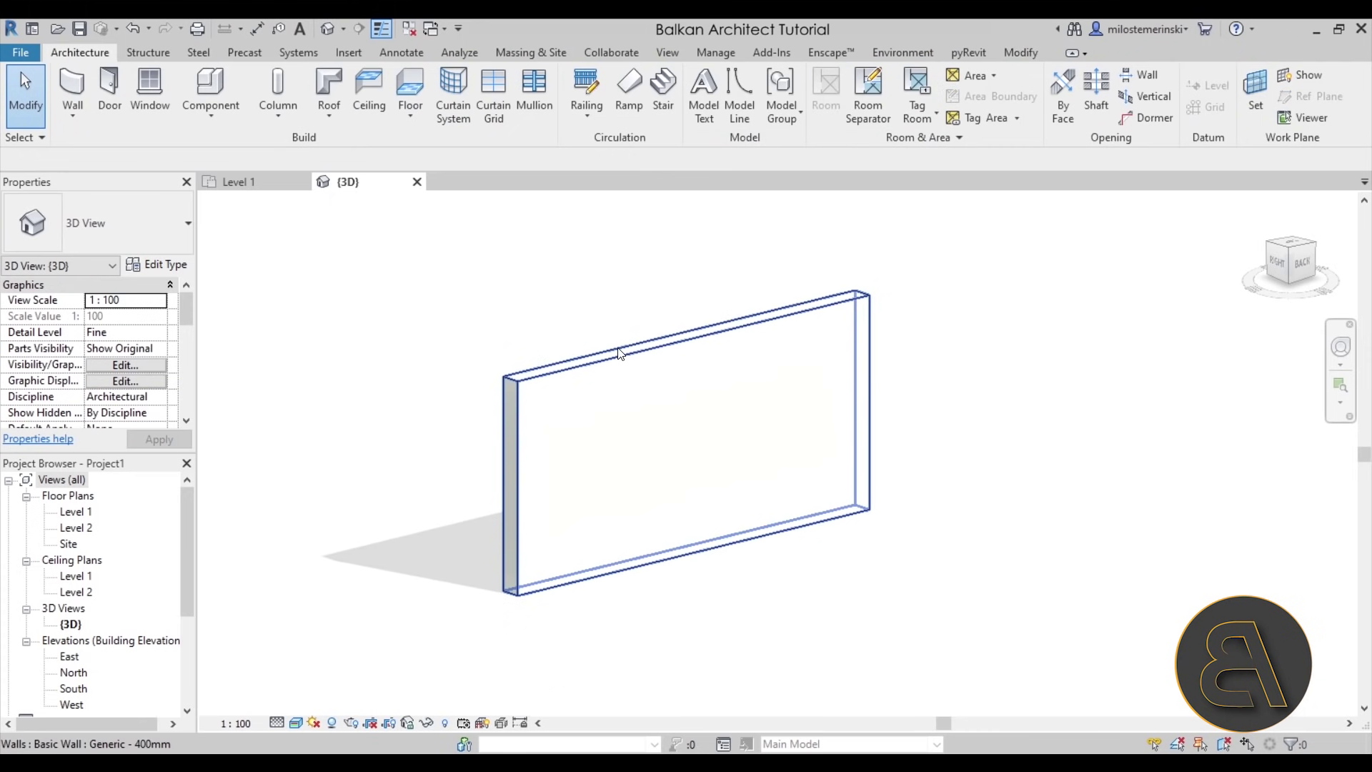
click(296, 723)
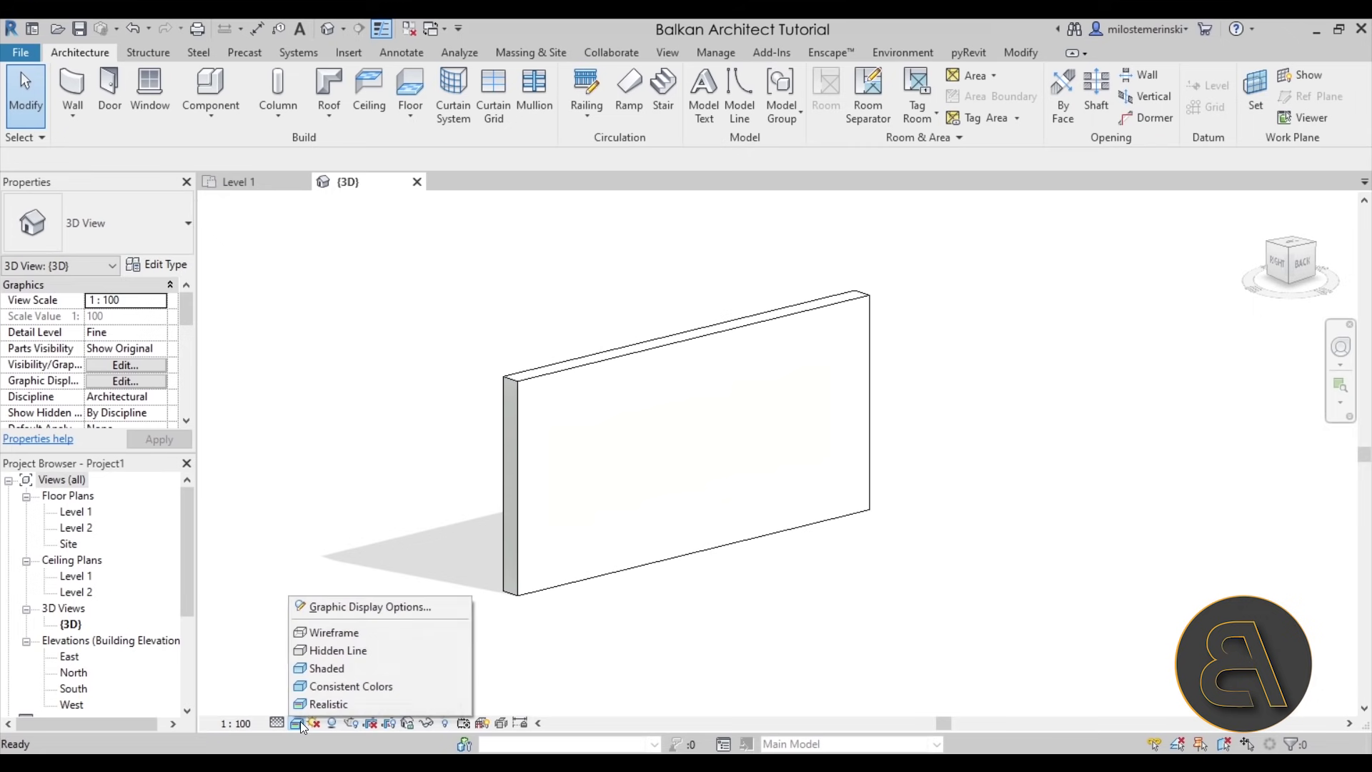
click(322, 654)
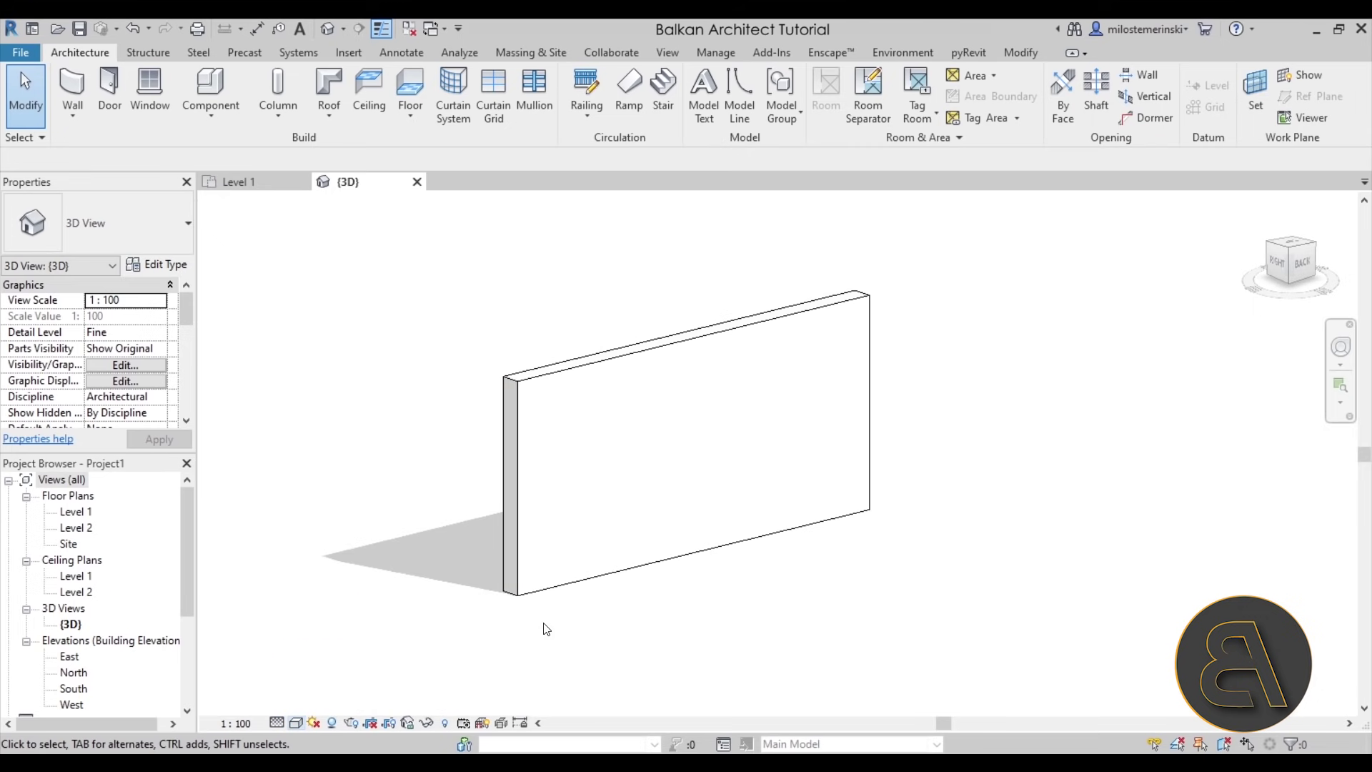
click(635, 564)
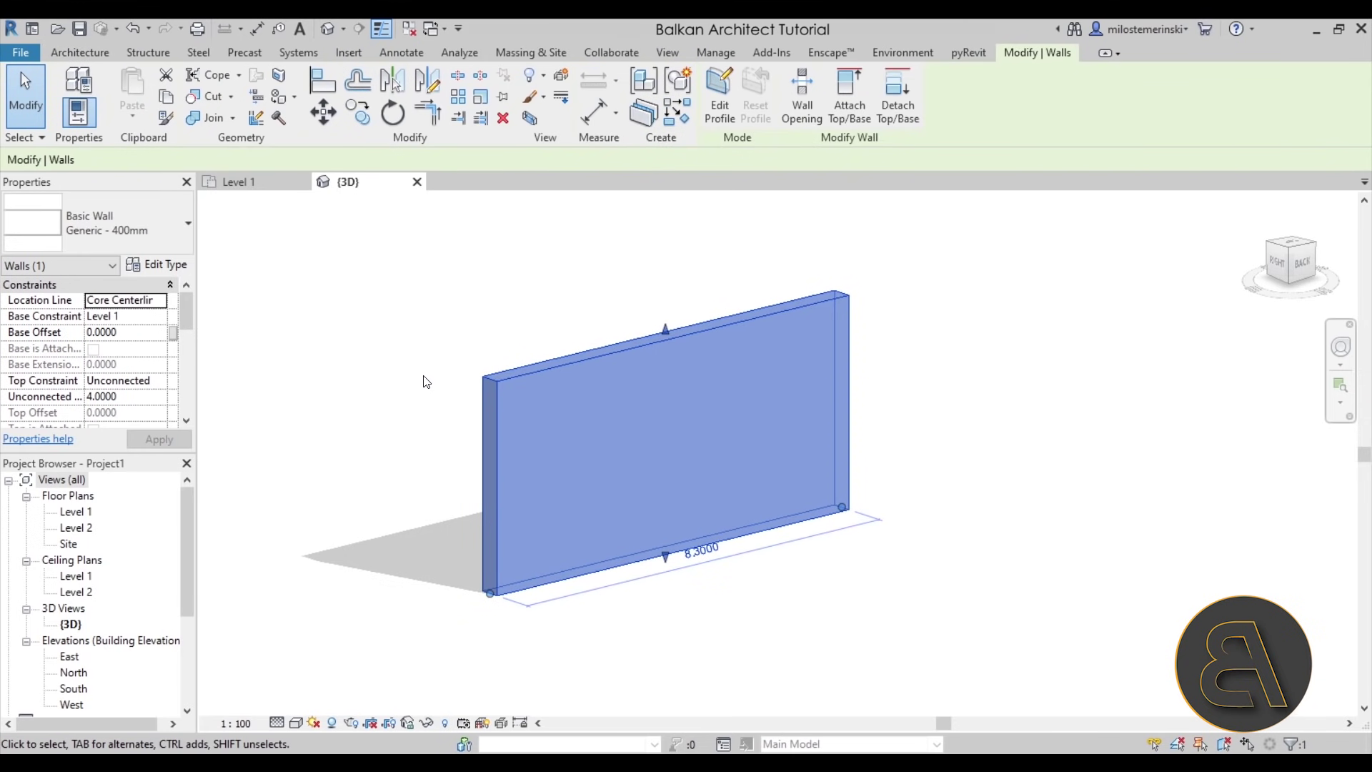
Open the wall type's structure layer material in the Material Browser
click(175, 264)
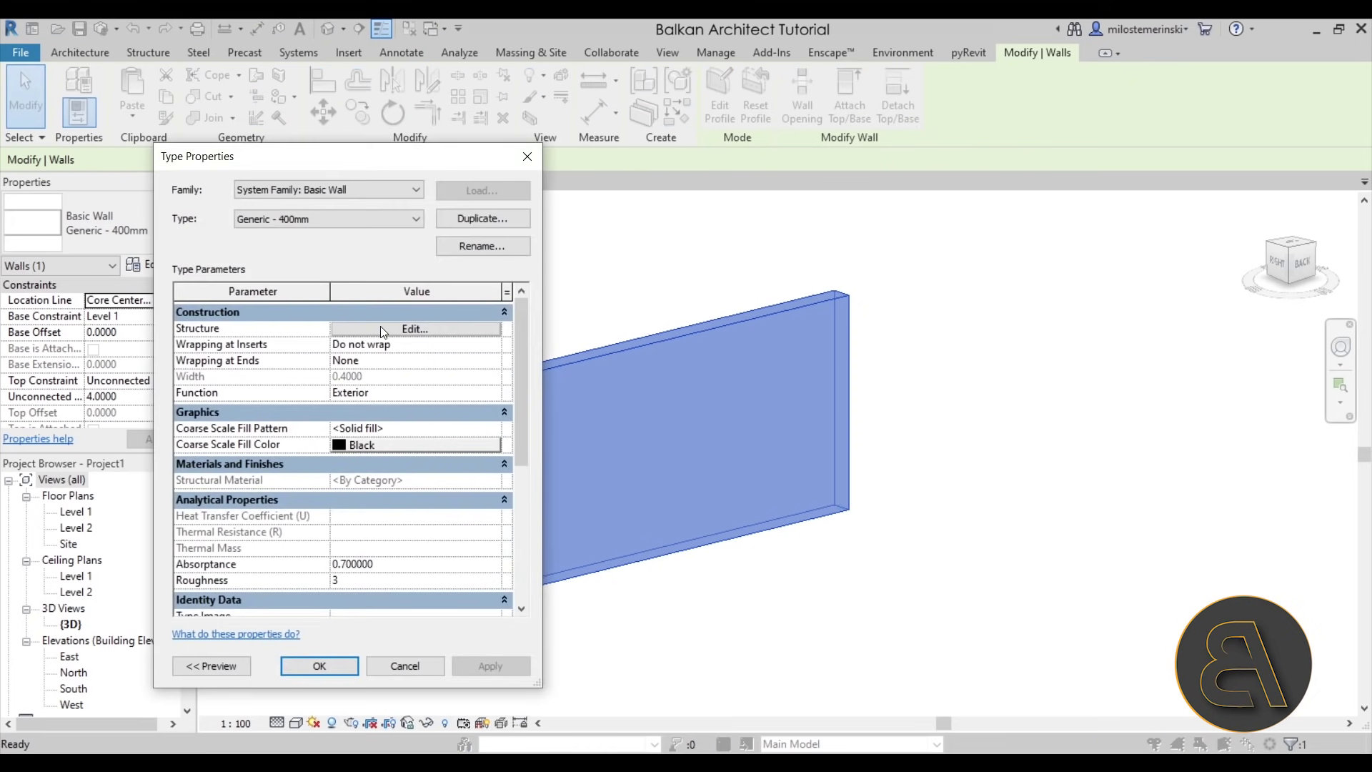
click(366, 333)
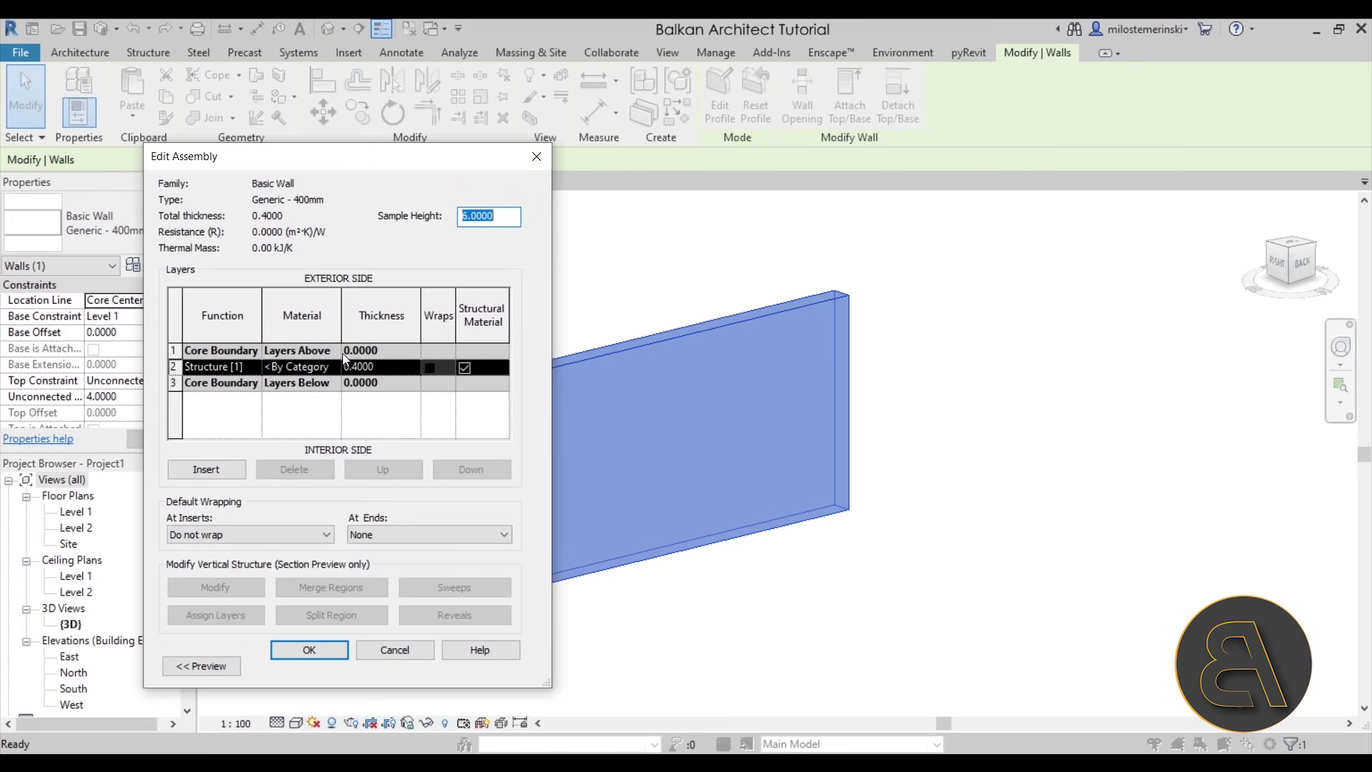
click(321, 367)
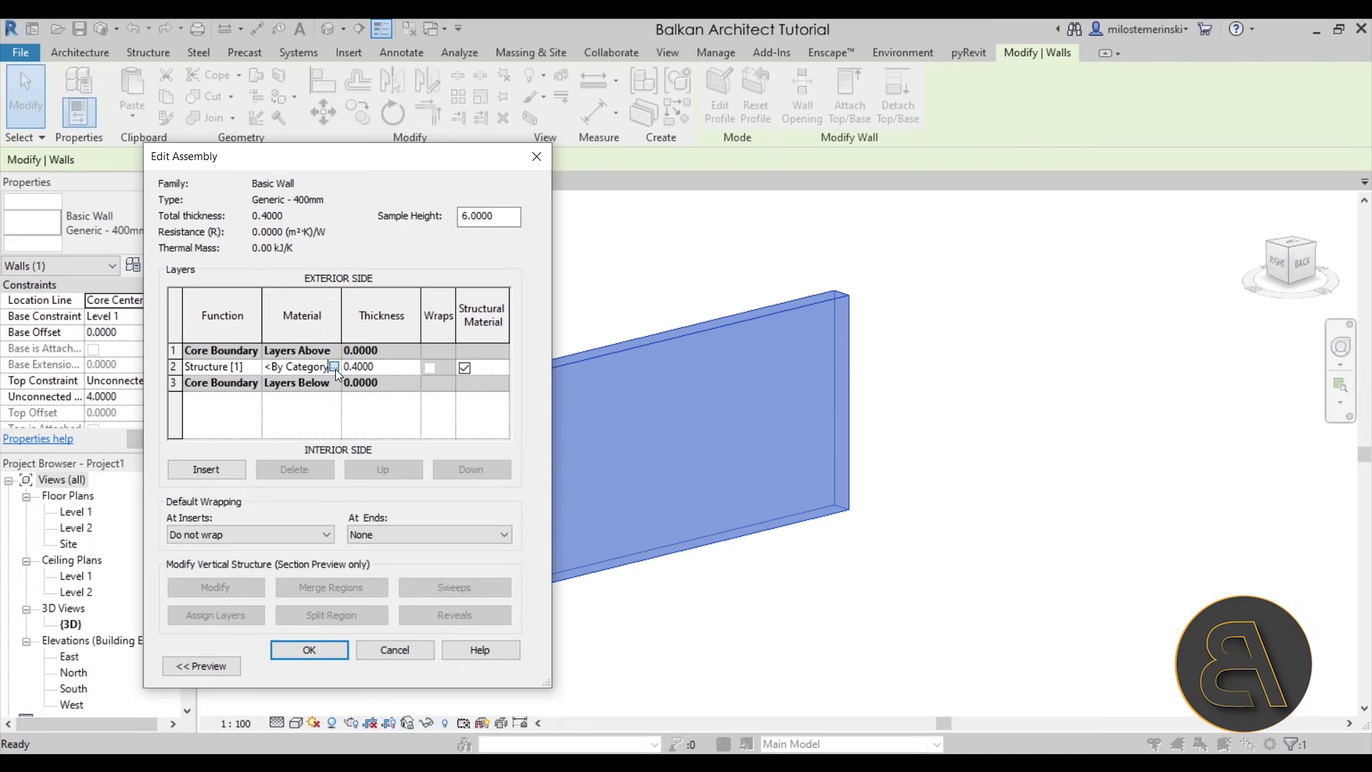
click(334, 368)
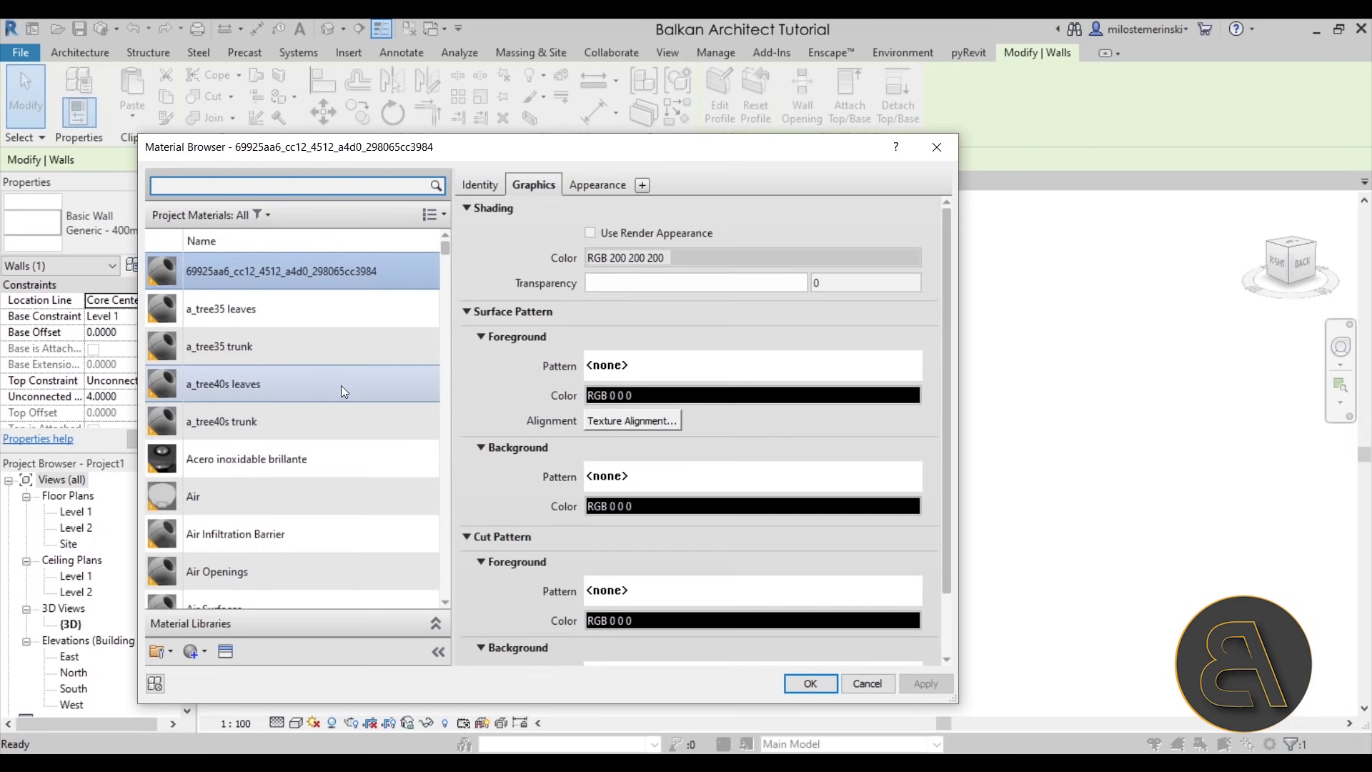
scroll(268, 393, down, 3)
scroll(268, 393, down, 5)
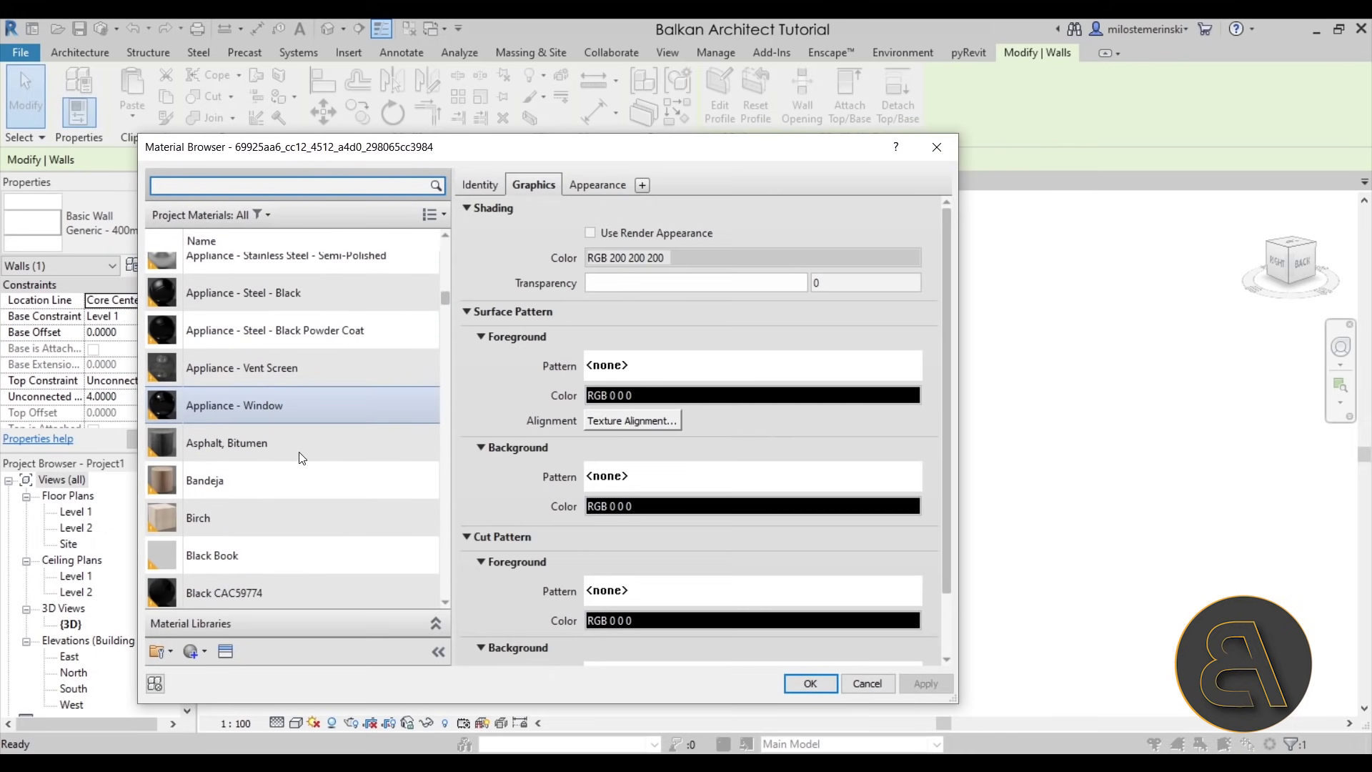
scroll(345, 403, down, 4)
scroll(391, 357, down, 7)
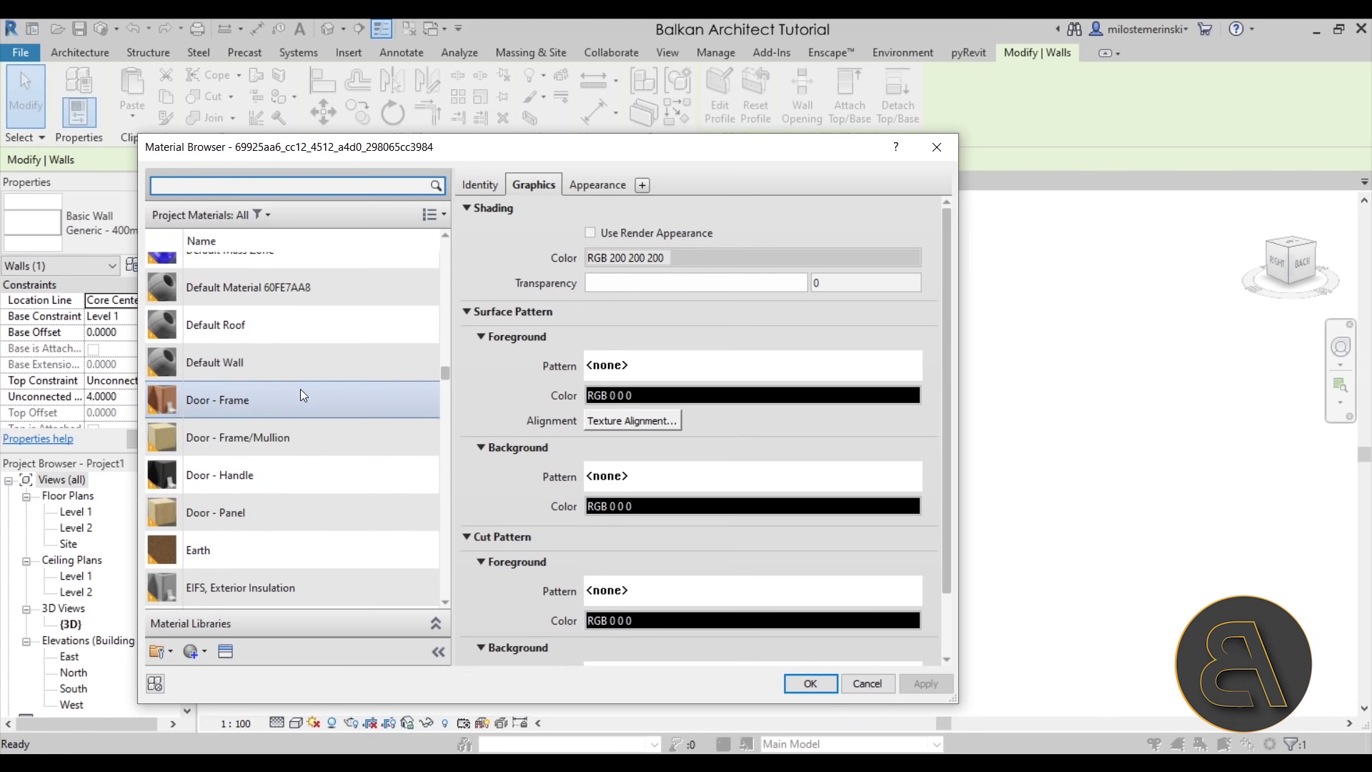
scroll(215, 401, up, 1)
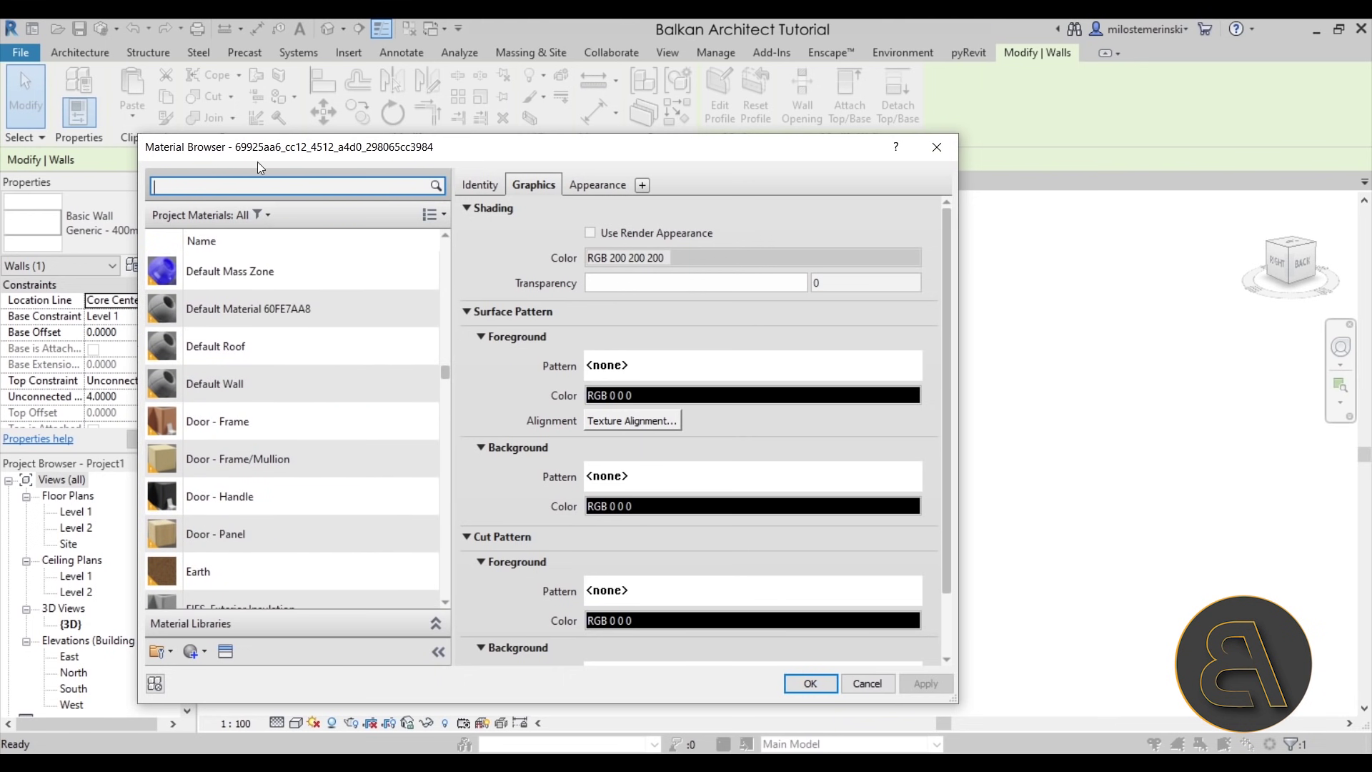
Search 'ti', choose Ceramic Tile, and edit its surface foreground pattern
text(tile)
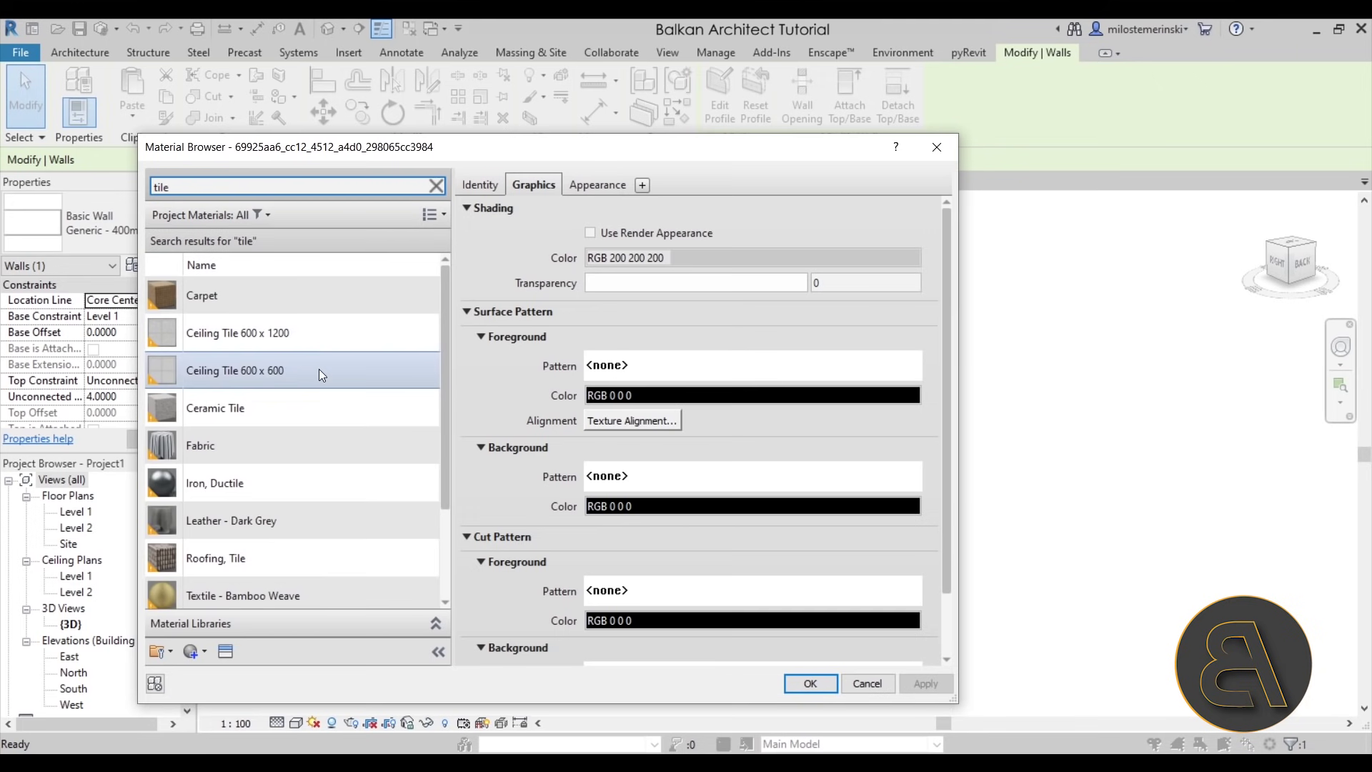
click(257, 405)
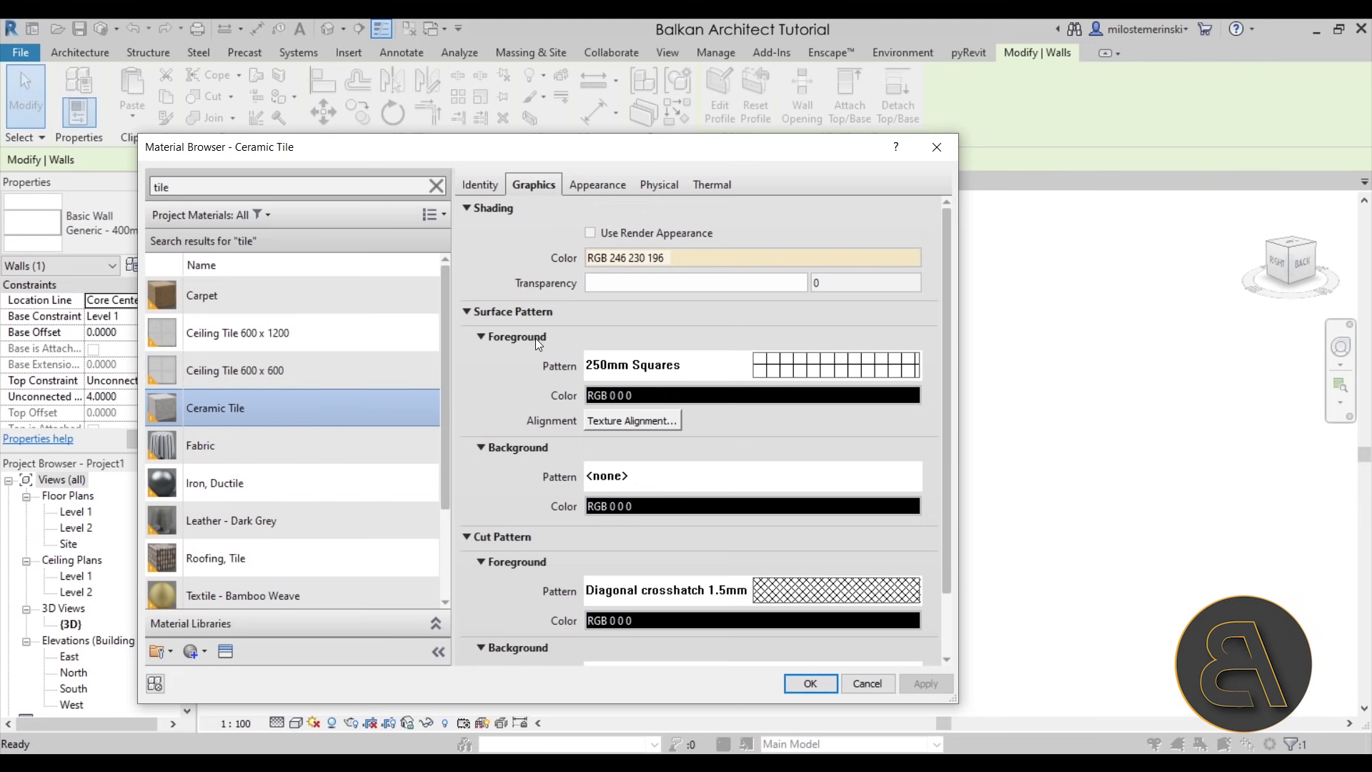
click(774, 373)
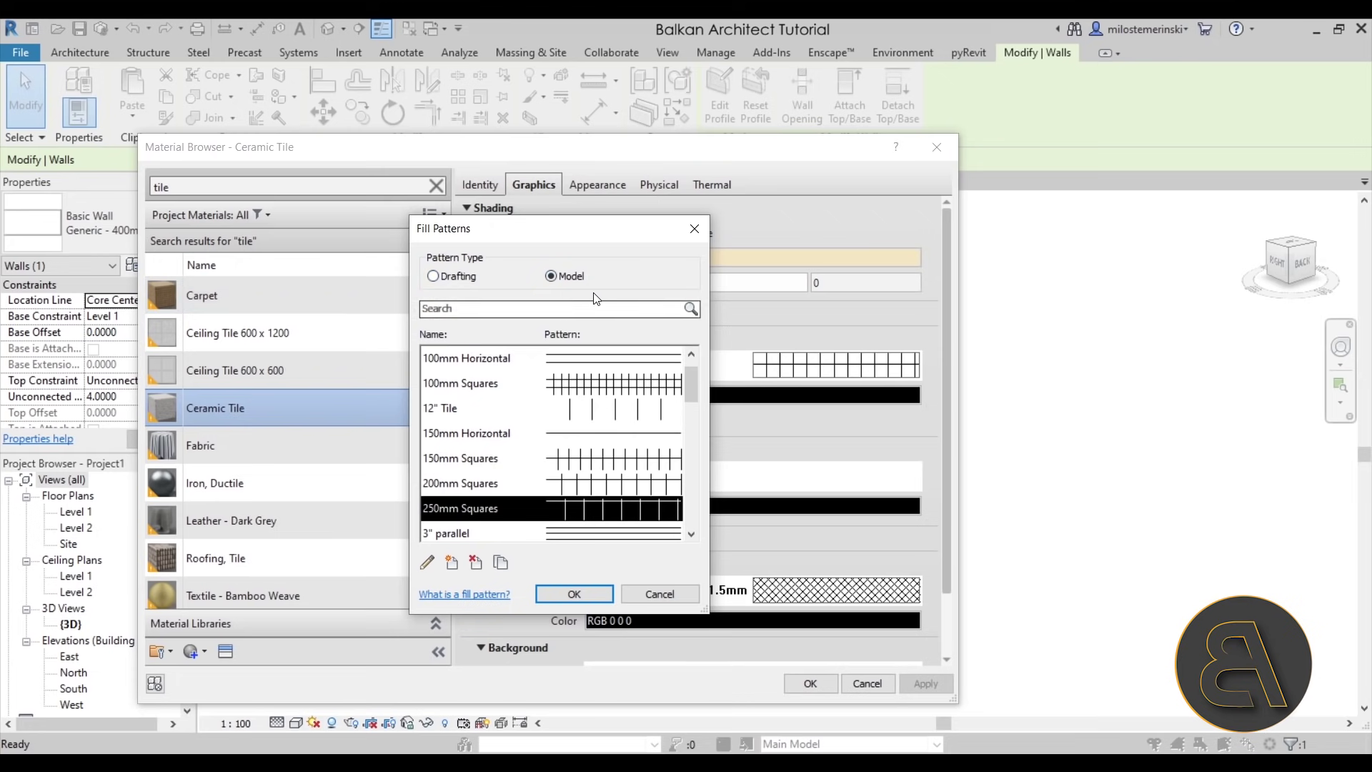
Set Ceramic Tile's surface foreground pattern to BA Test pattern
drag(691, 393, 697, 443)
click(467, 484)
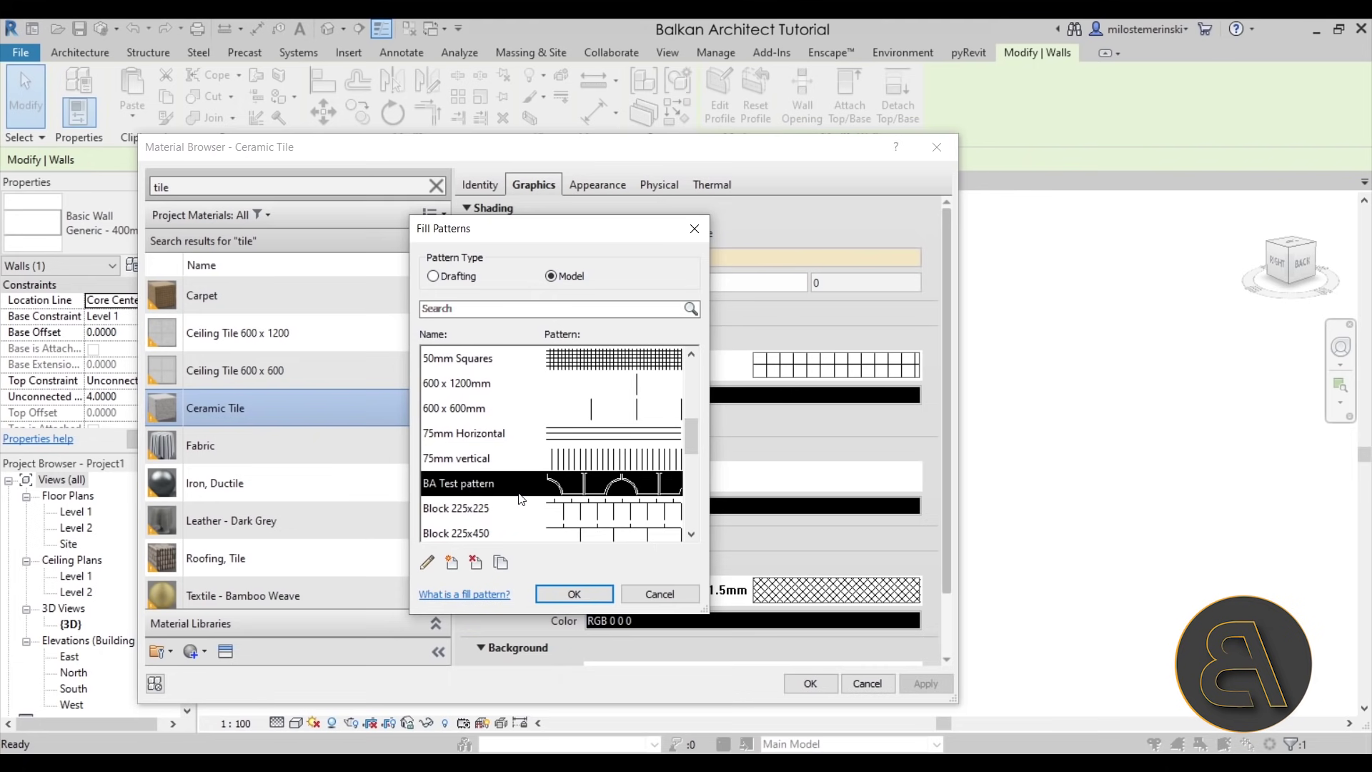
click(576, 595)
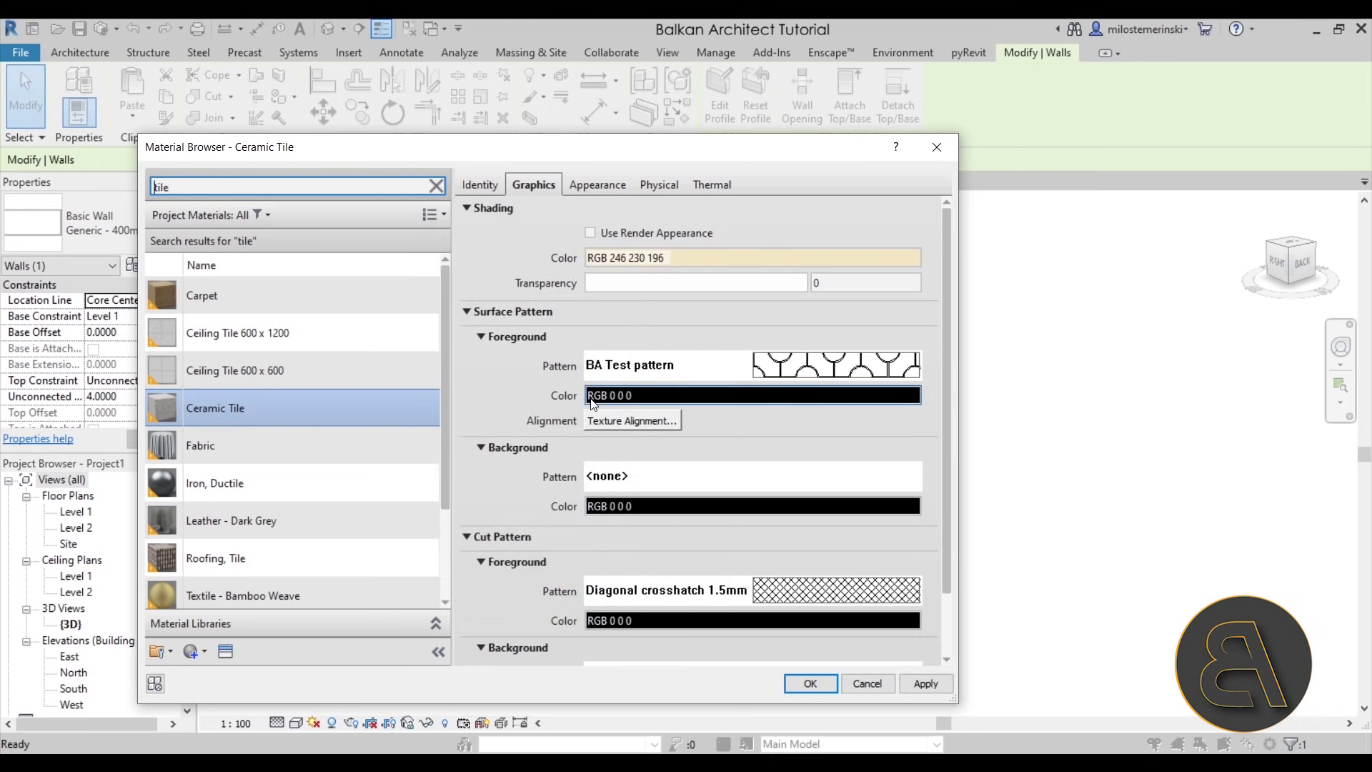
Make the pattern colour dark green RGB 0 64 64 and accept the material
click(645, 396)
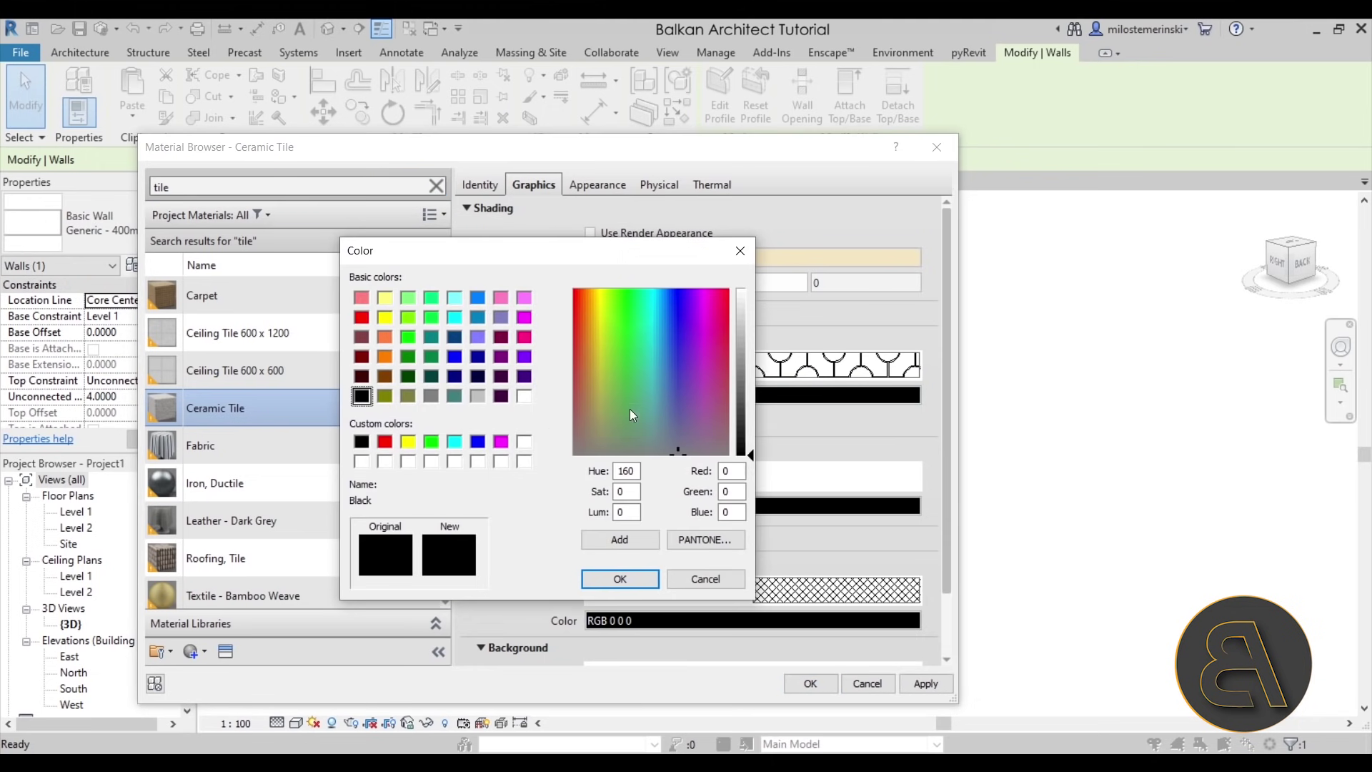
click(432, 396)
click(431, 376)
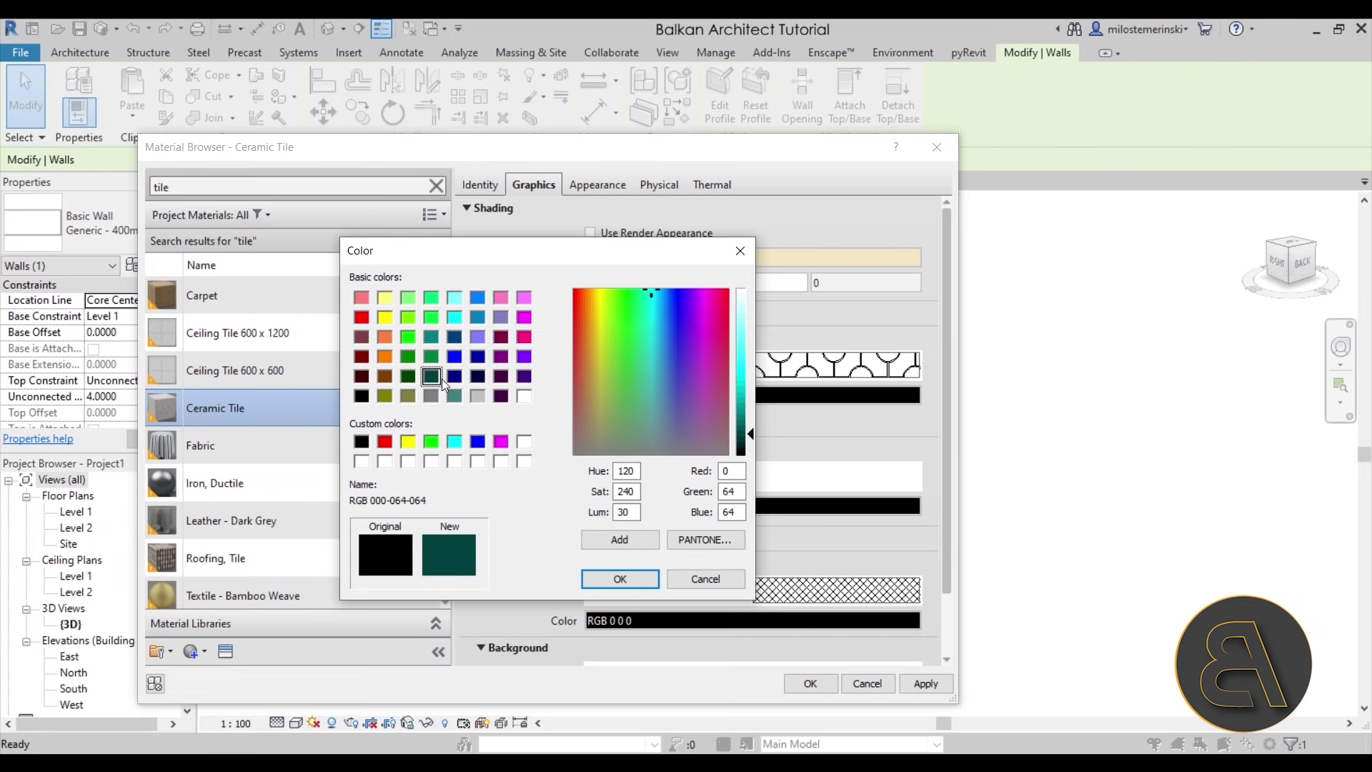
click(629, 579)
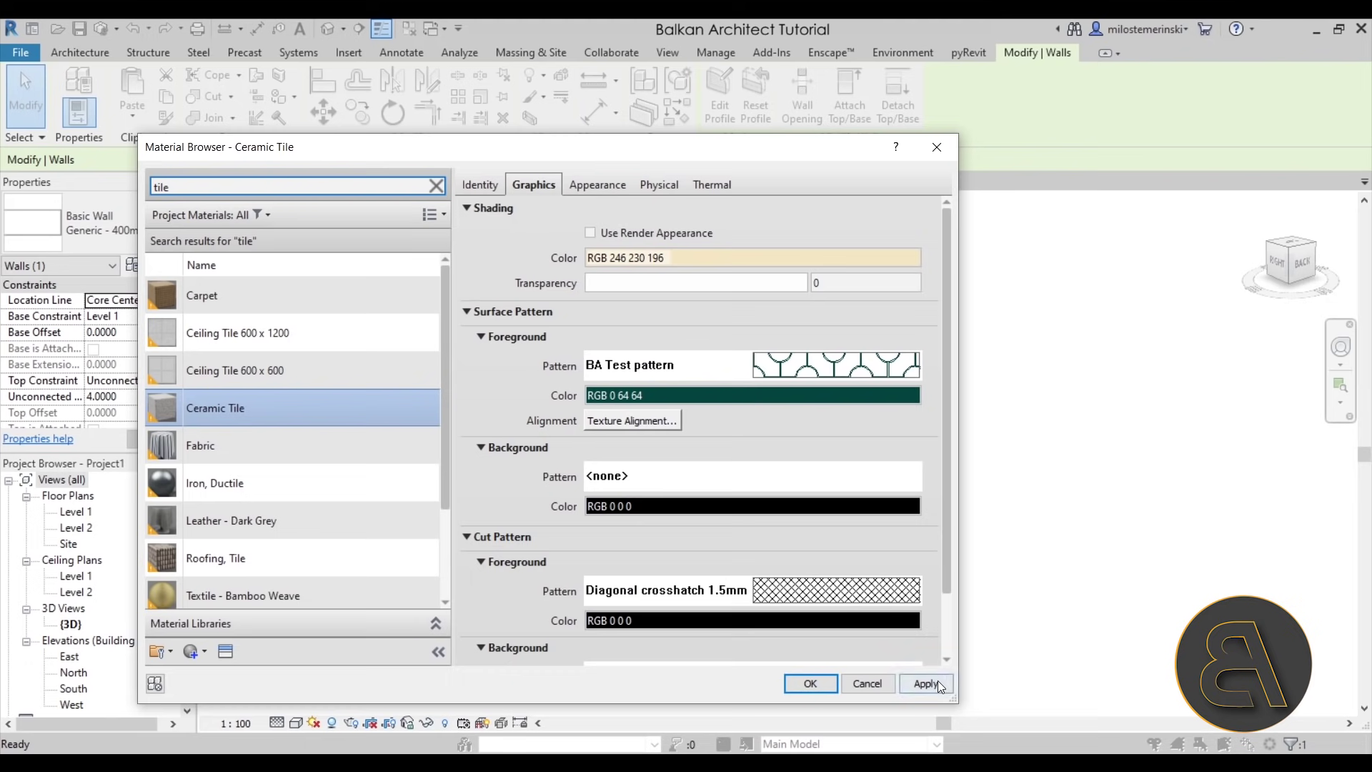
click(809, 683)
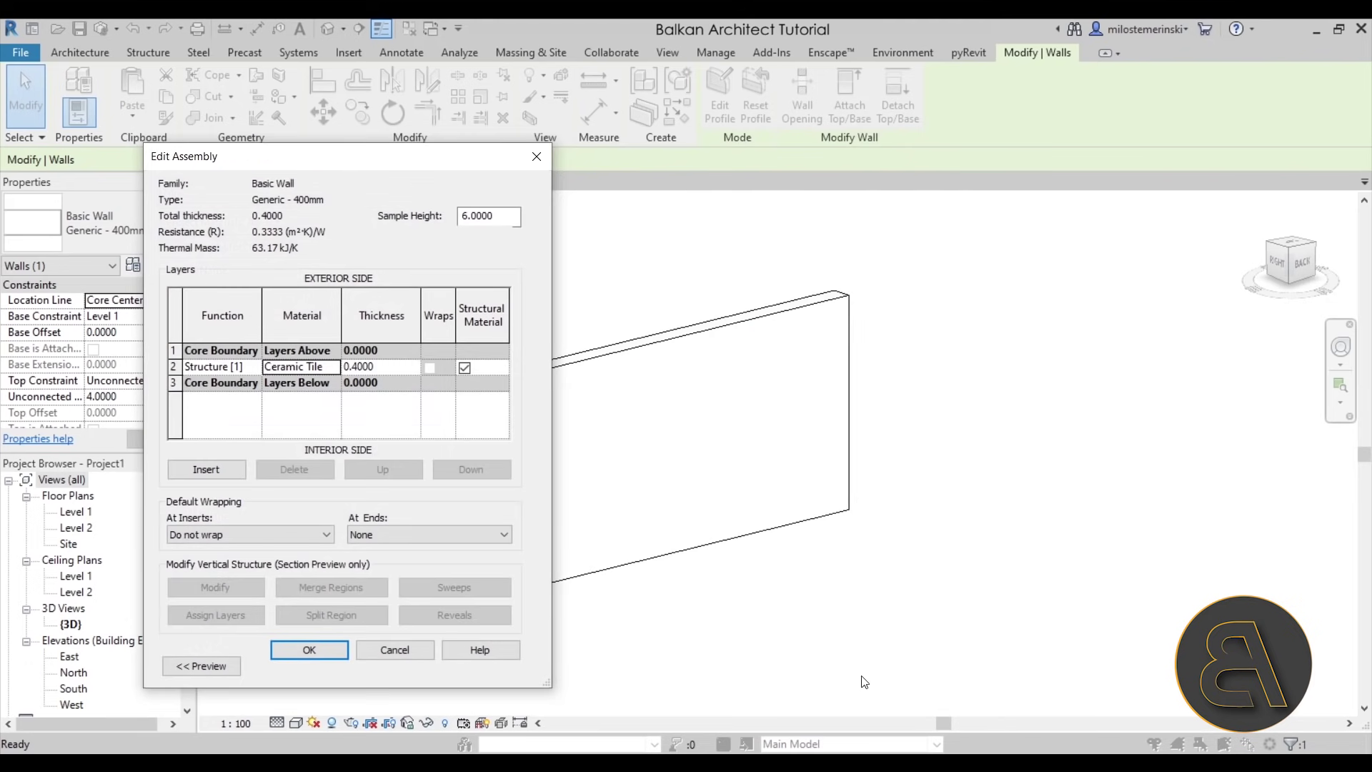
Close the layer editor and apply the updated wall type, then clear the selection
click(334, 649)
click(483, 668)
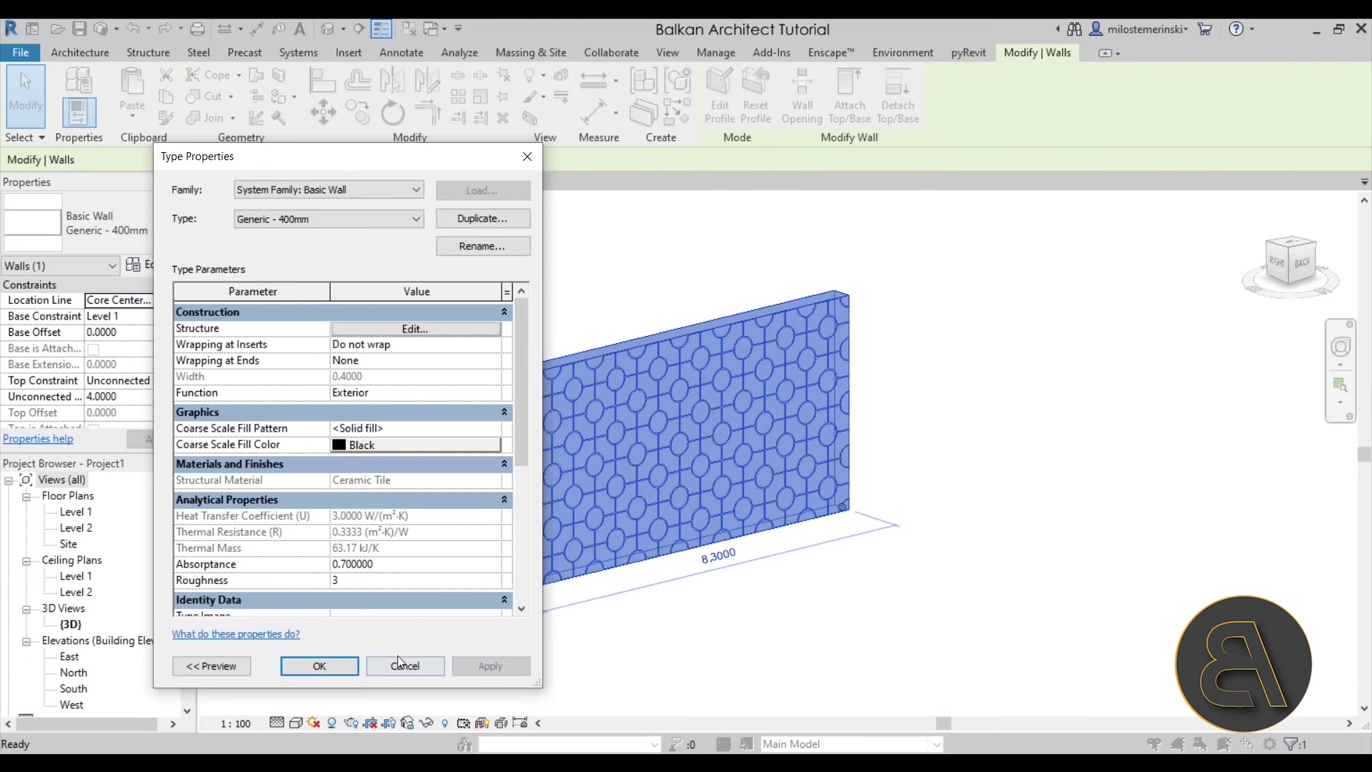
click(318, 667)
click(719, 667)
Zoom and orbit the 3D view to face the tiled wall
scroll(541, 408, up, 5)
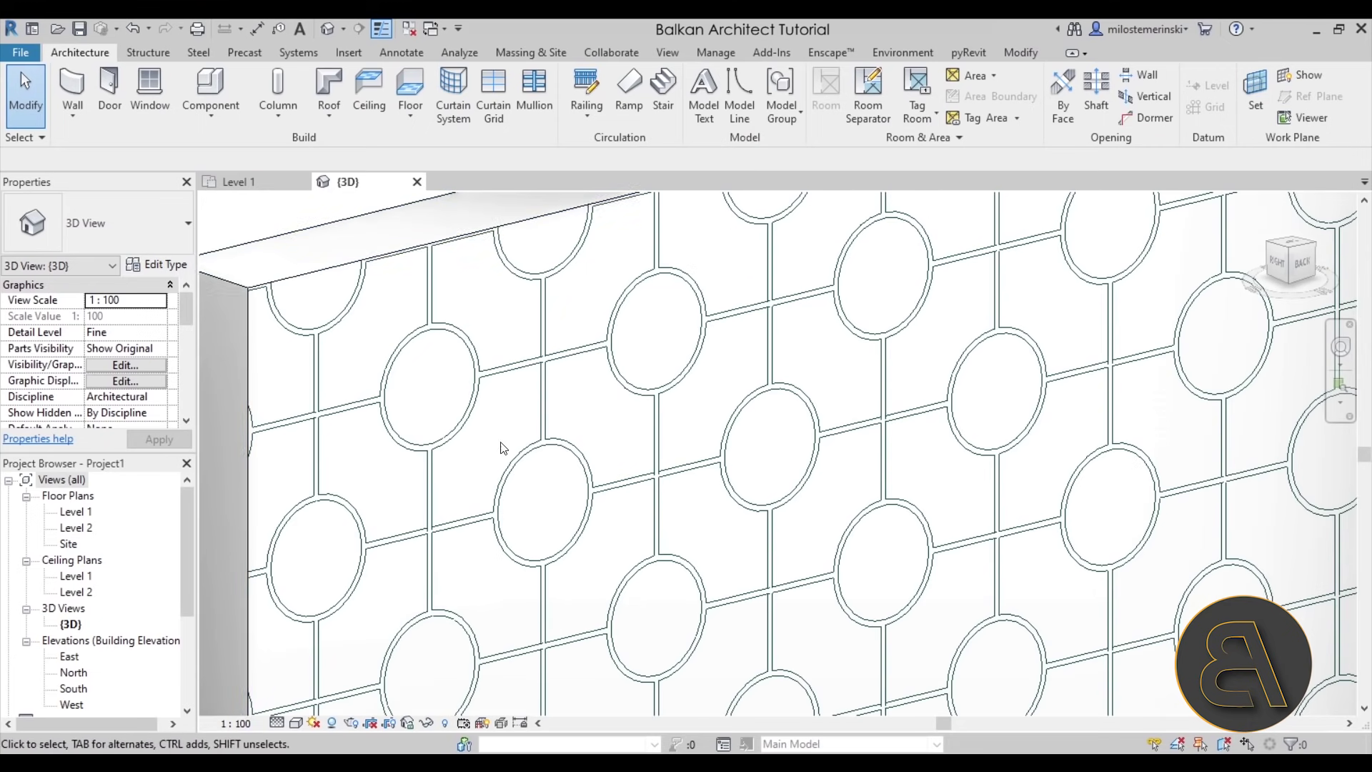
scroll(564, 426, down, 5)
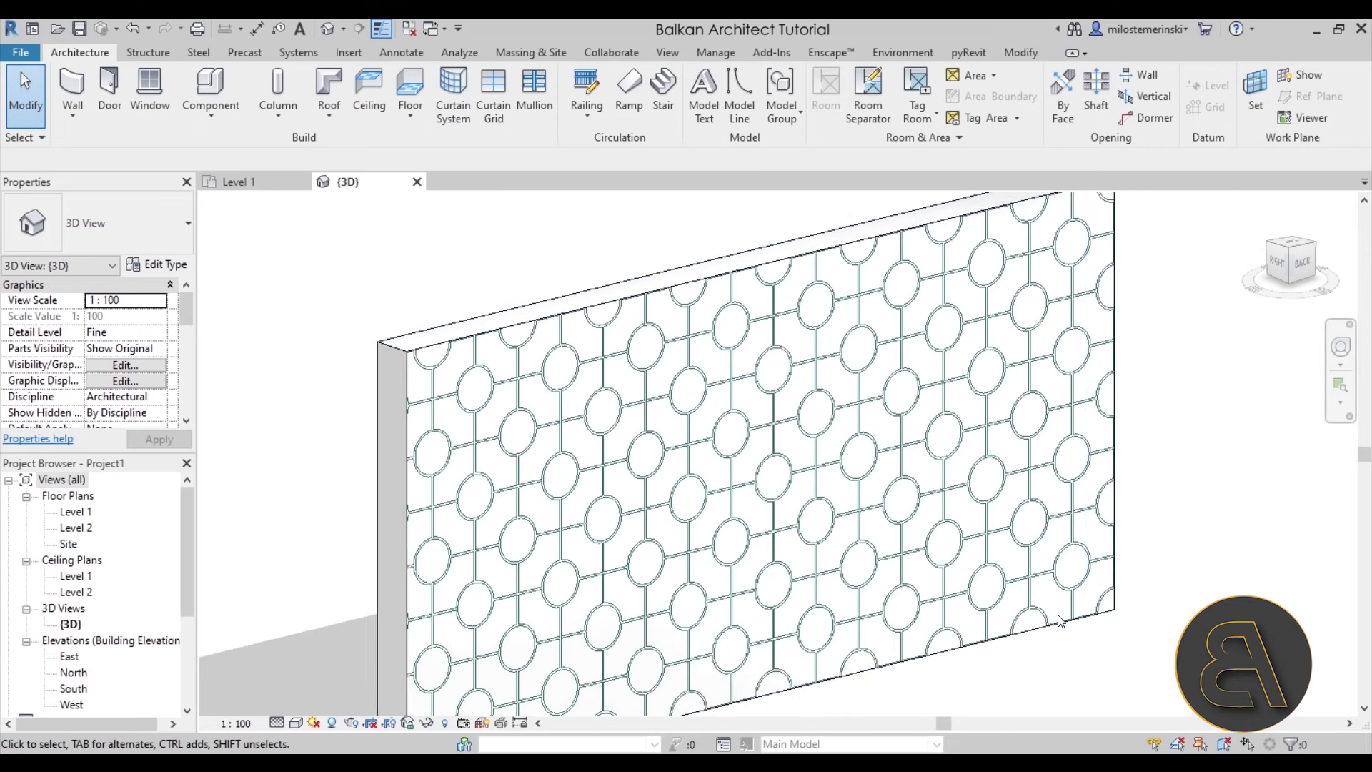
scroll(1060, 621, down, 5)
middle_drag(1036, 554, 713, 561)
shift+middle_drag(725, 649, 736, 644)
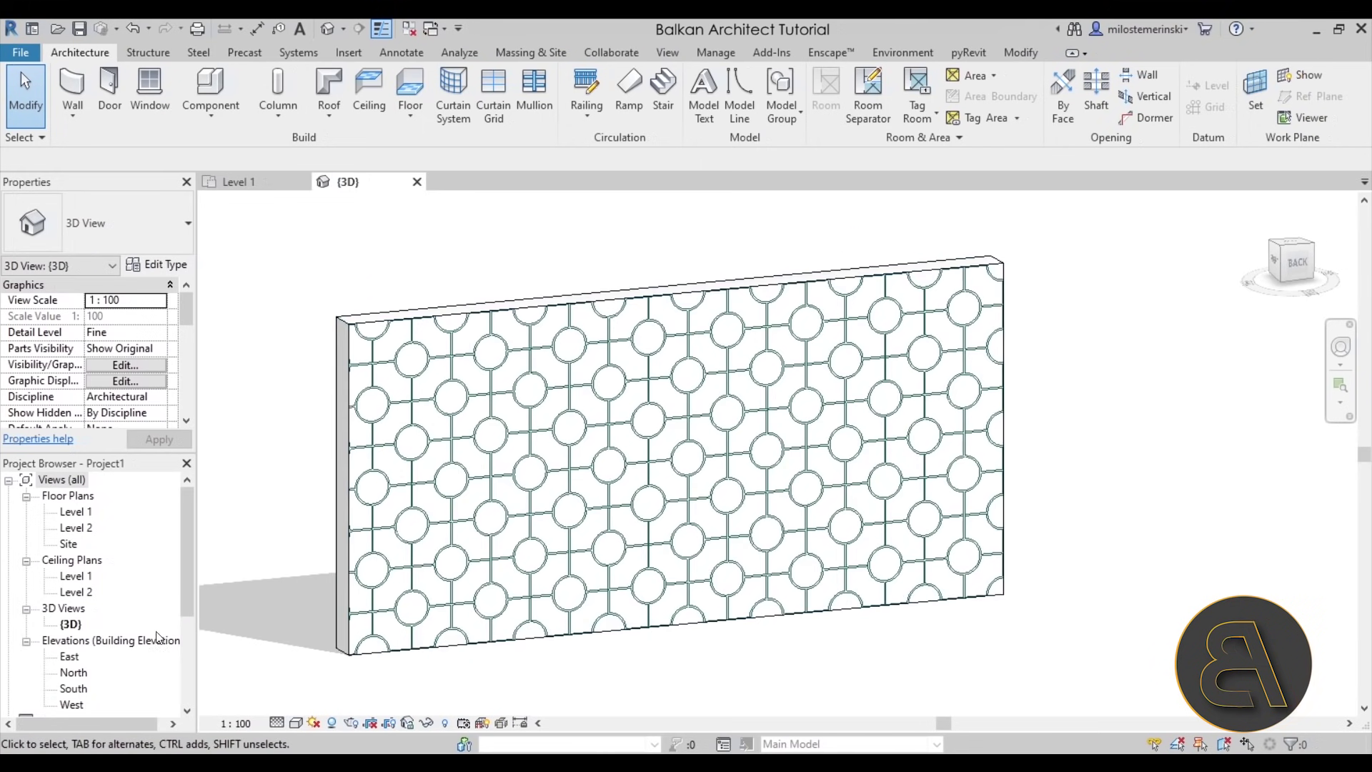
Open the South elevation and measure one tile's spacing, about 1.01
double_click(74, 689)
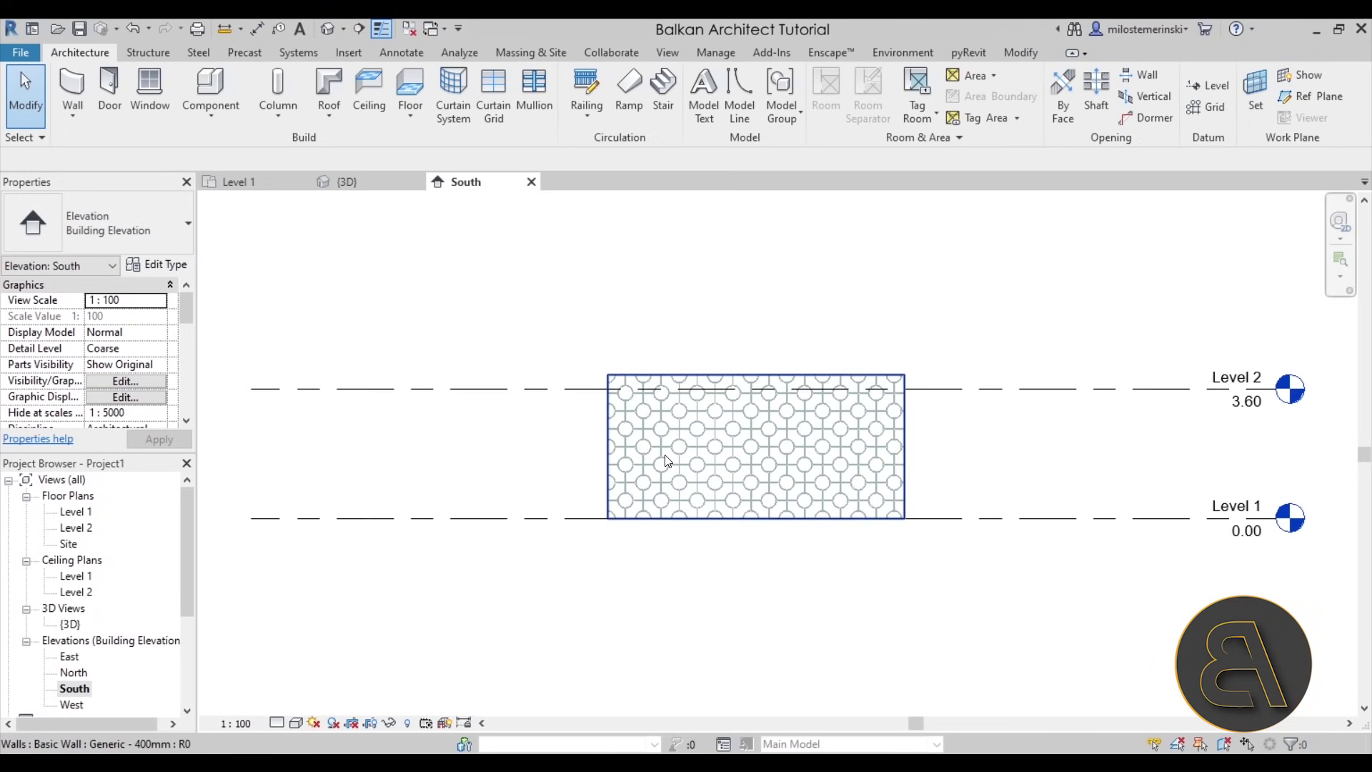
scroll(667, 461, up, 5)
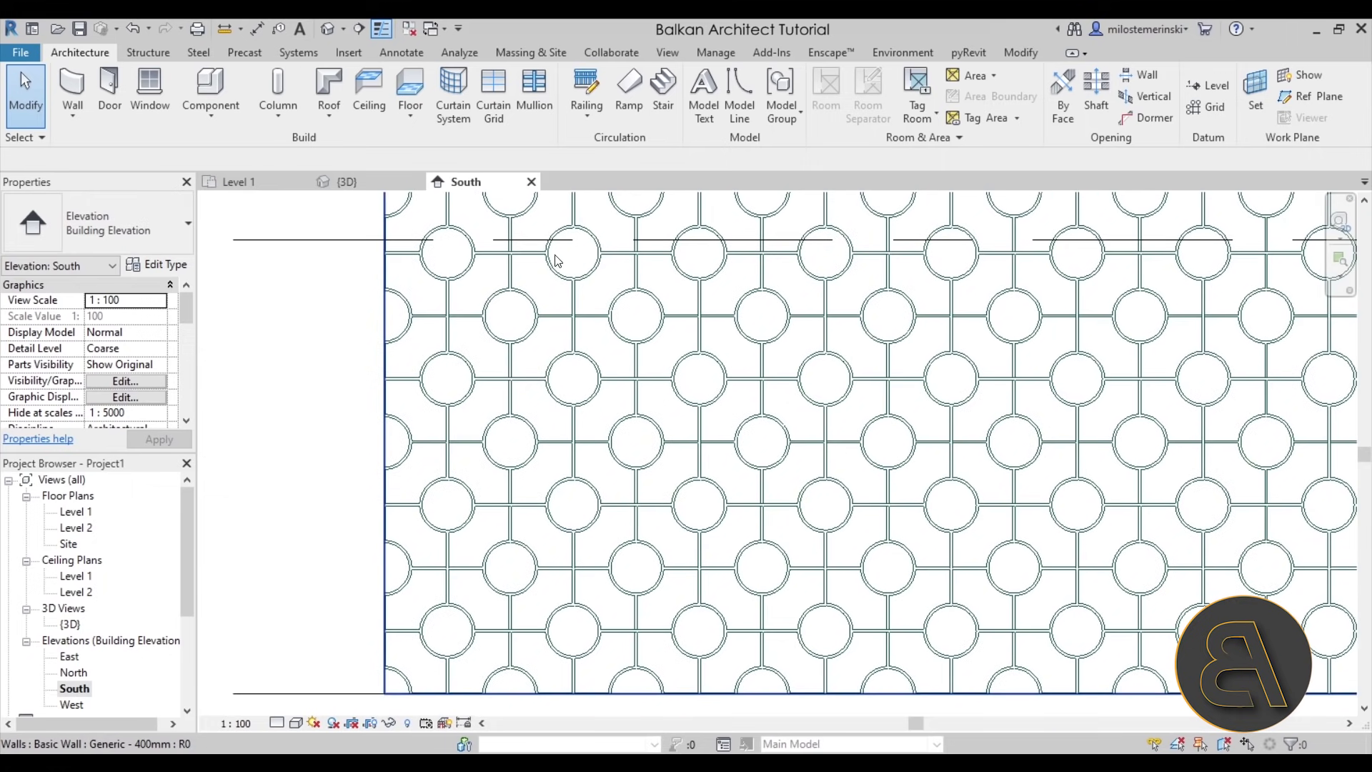
middle_drag(526, 481, 490, 478)
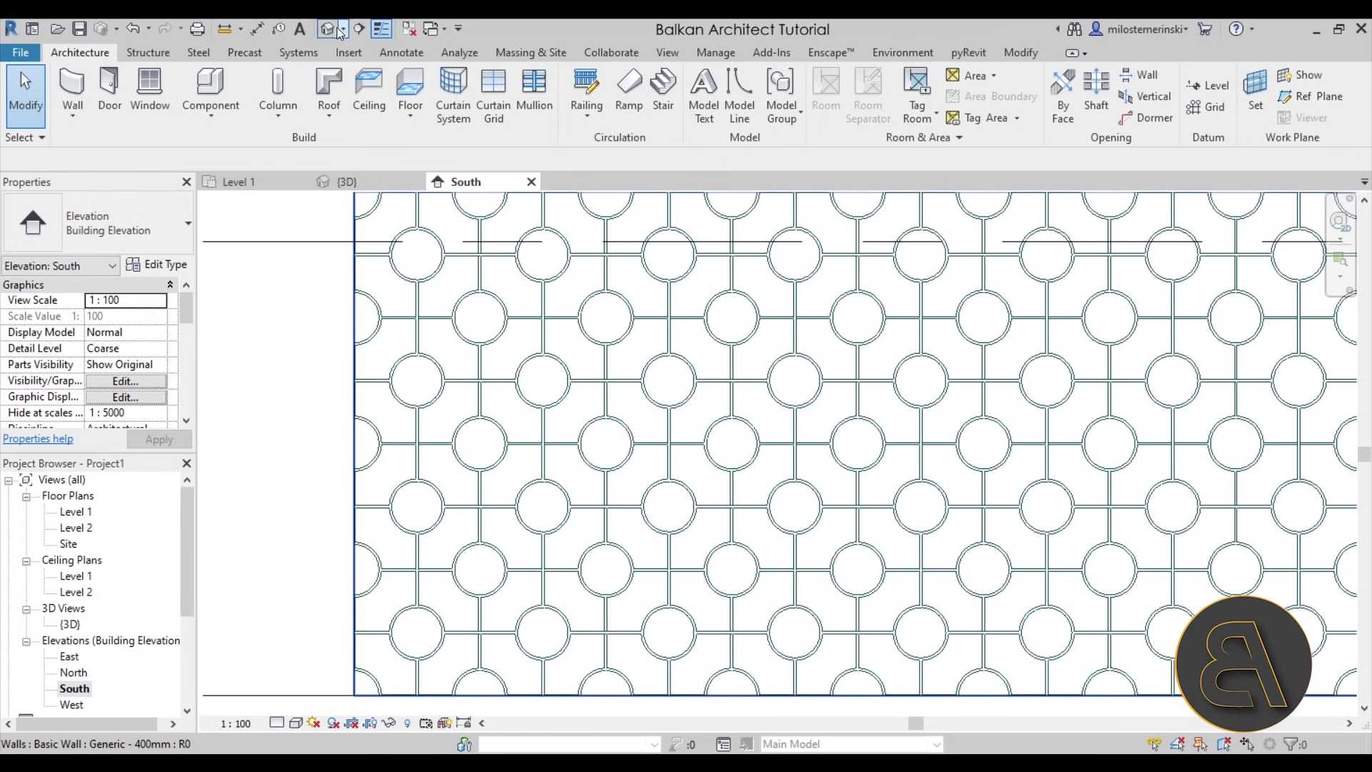
click(224, 29)
click(355, 380)
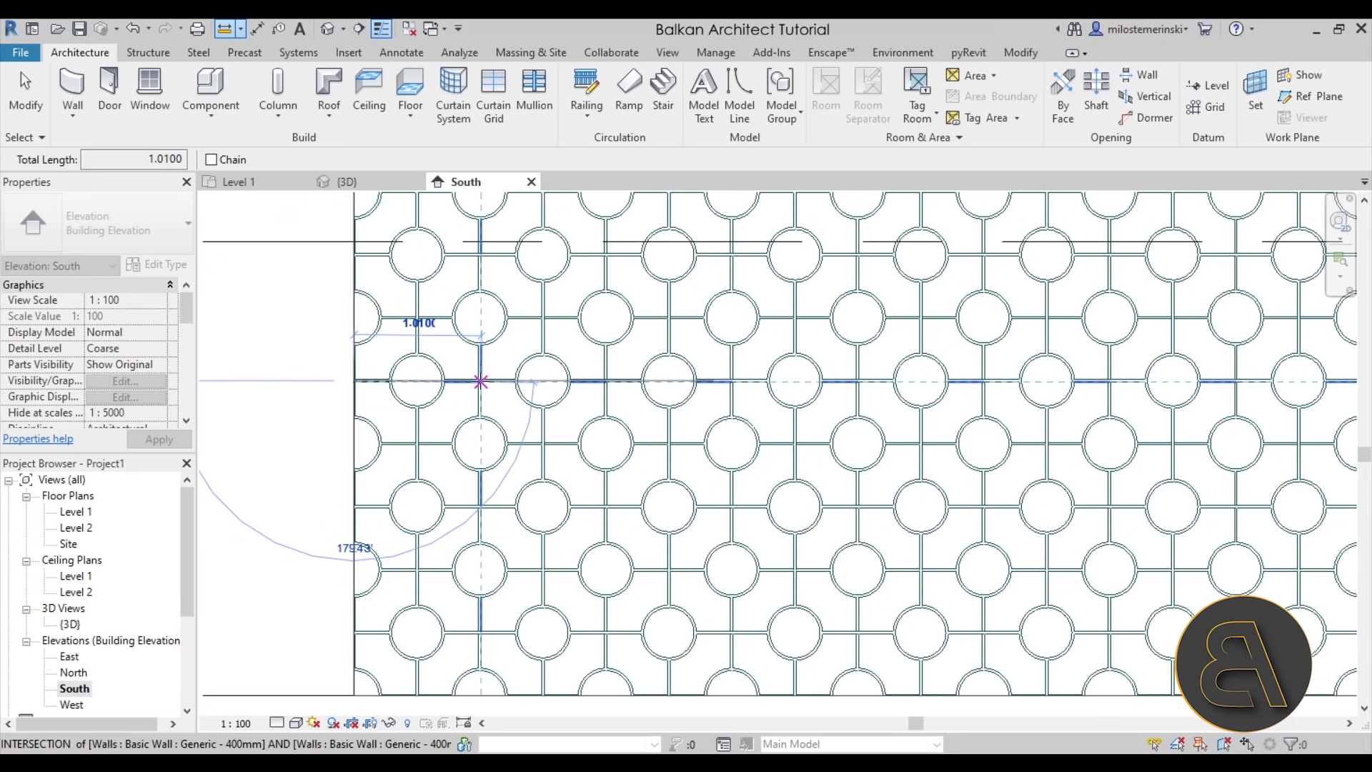
key(Escape)
key(Escape)
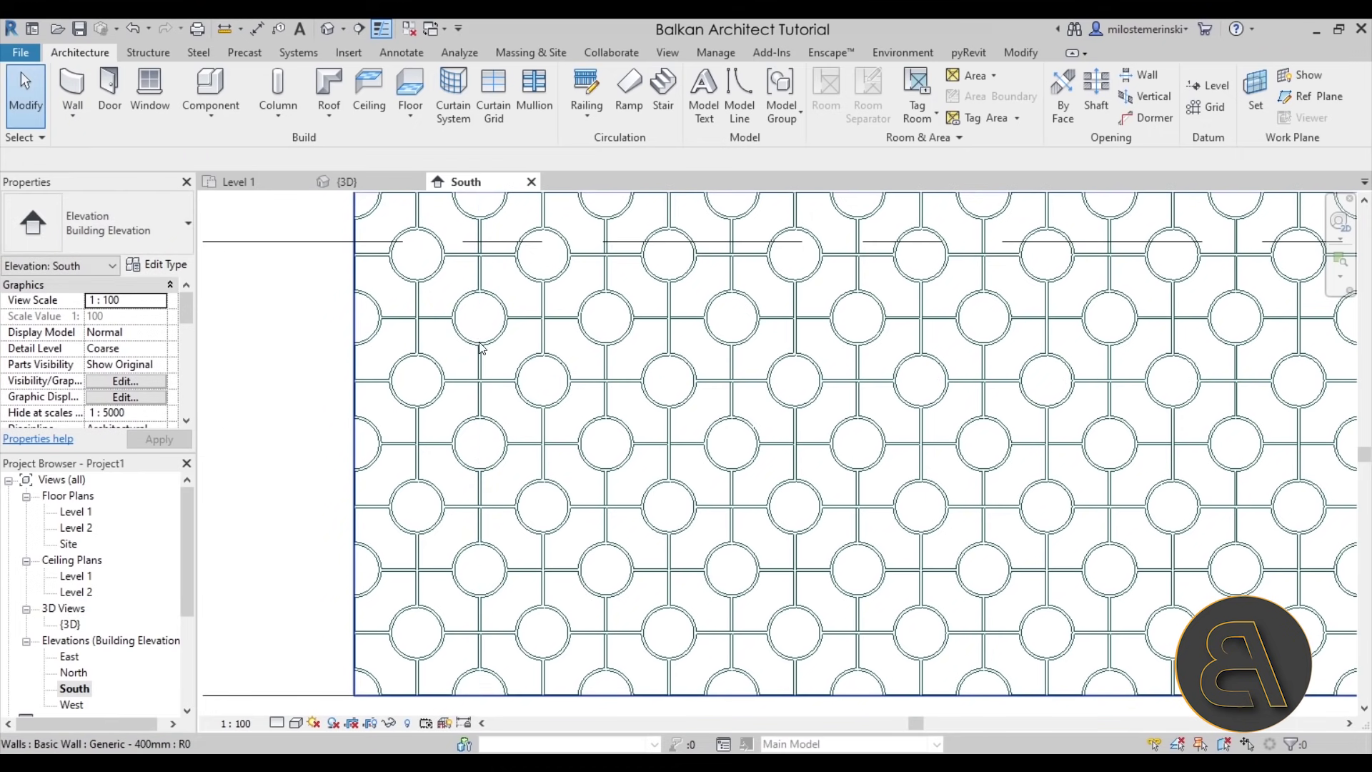
scroll(662, 458, down, 3)
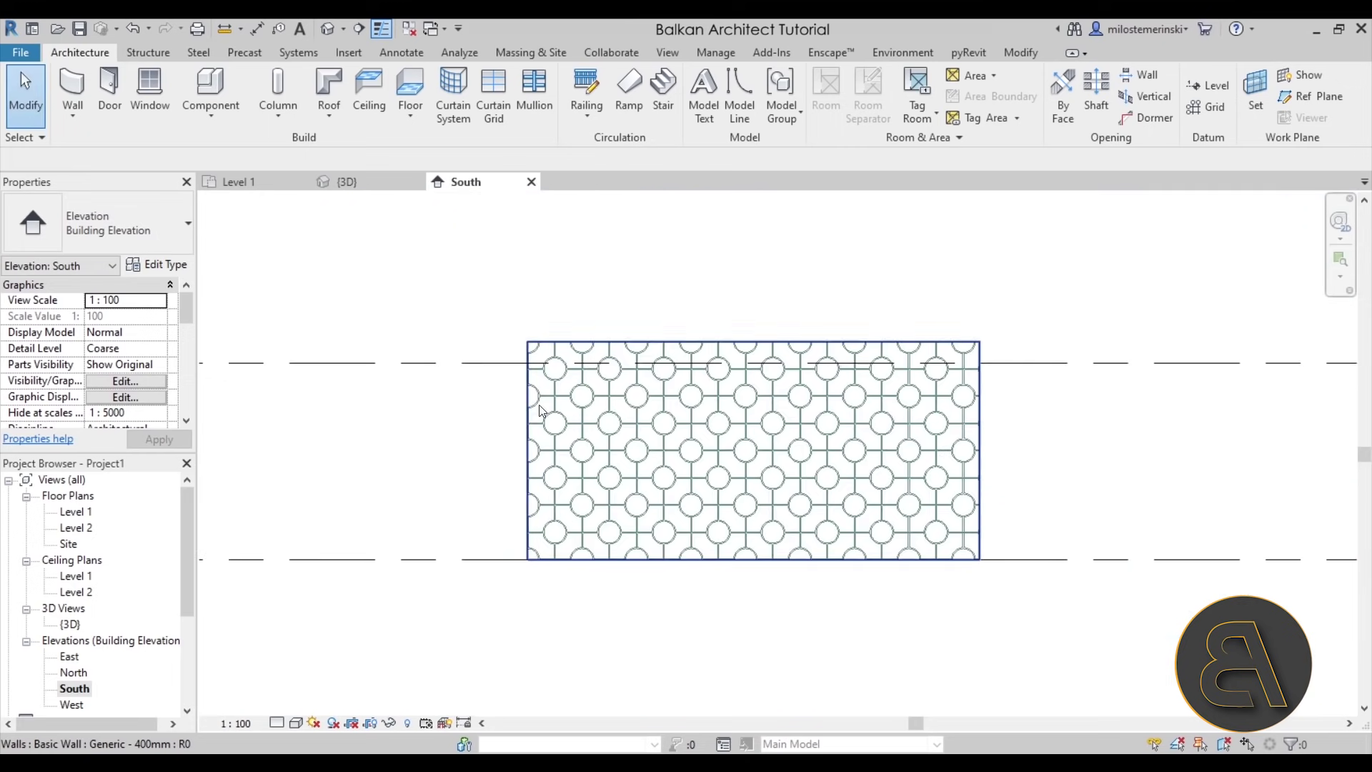
Reopen the wall's Ceramic Tile material and its fill pattern list
click(346, 181)
shift+middle_drag(572, 412, 601, 459)
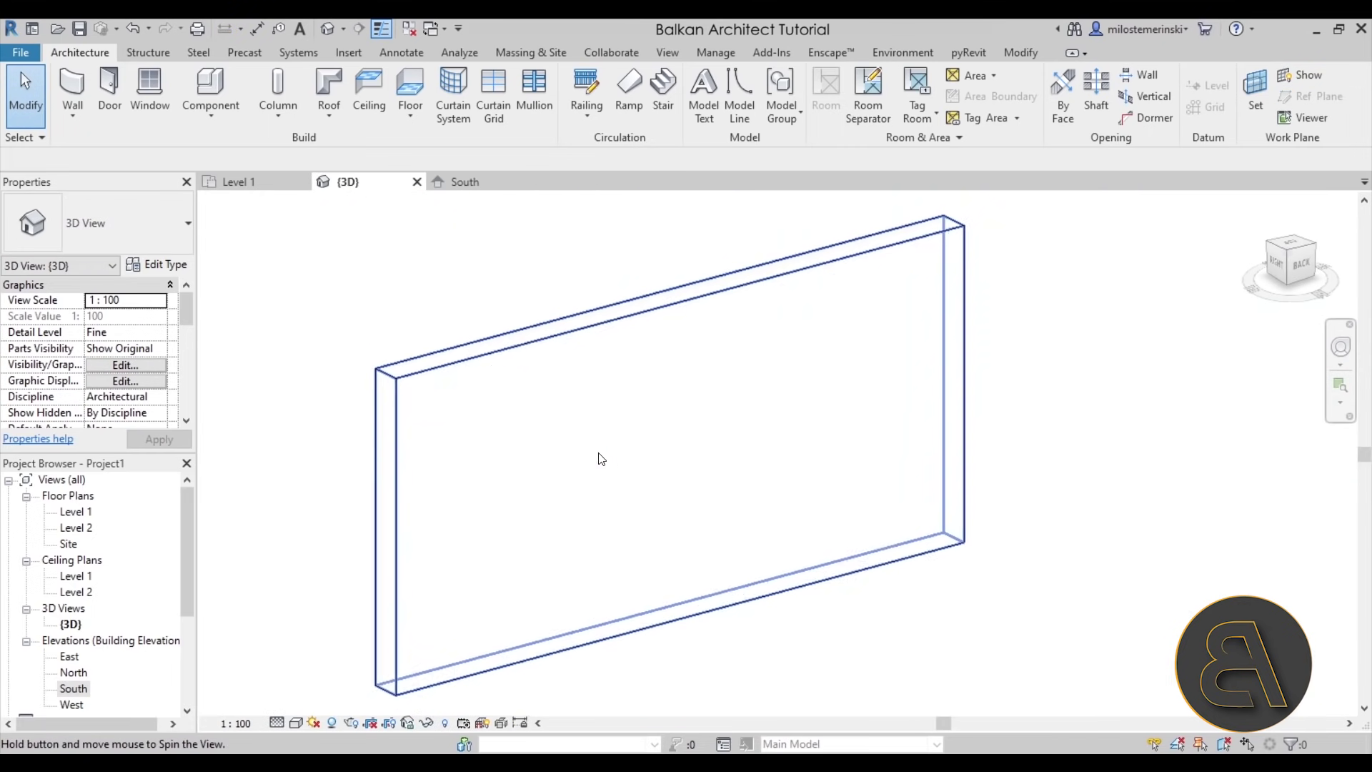
click(601, 459)
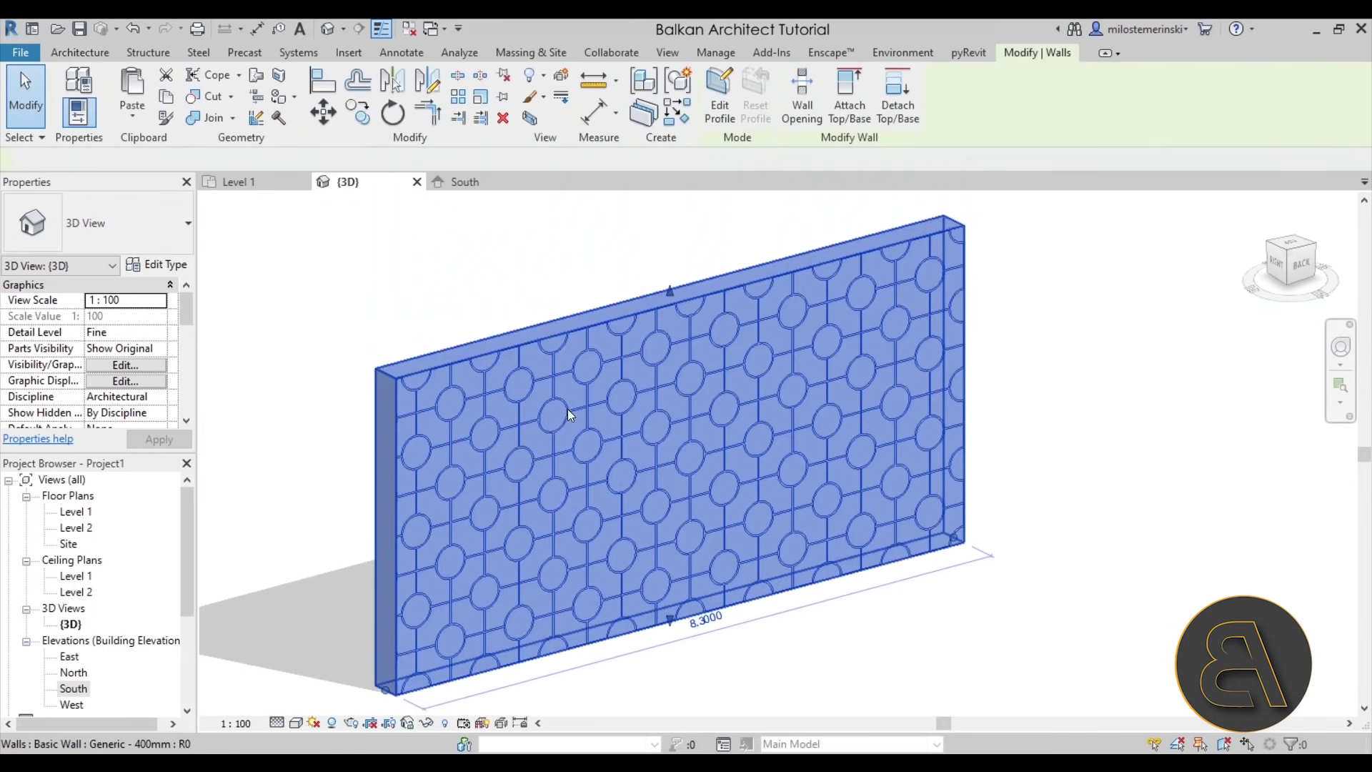
click(159, 269)
click(399, 337)
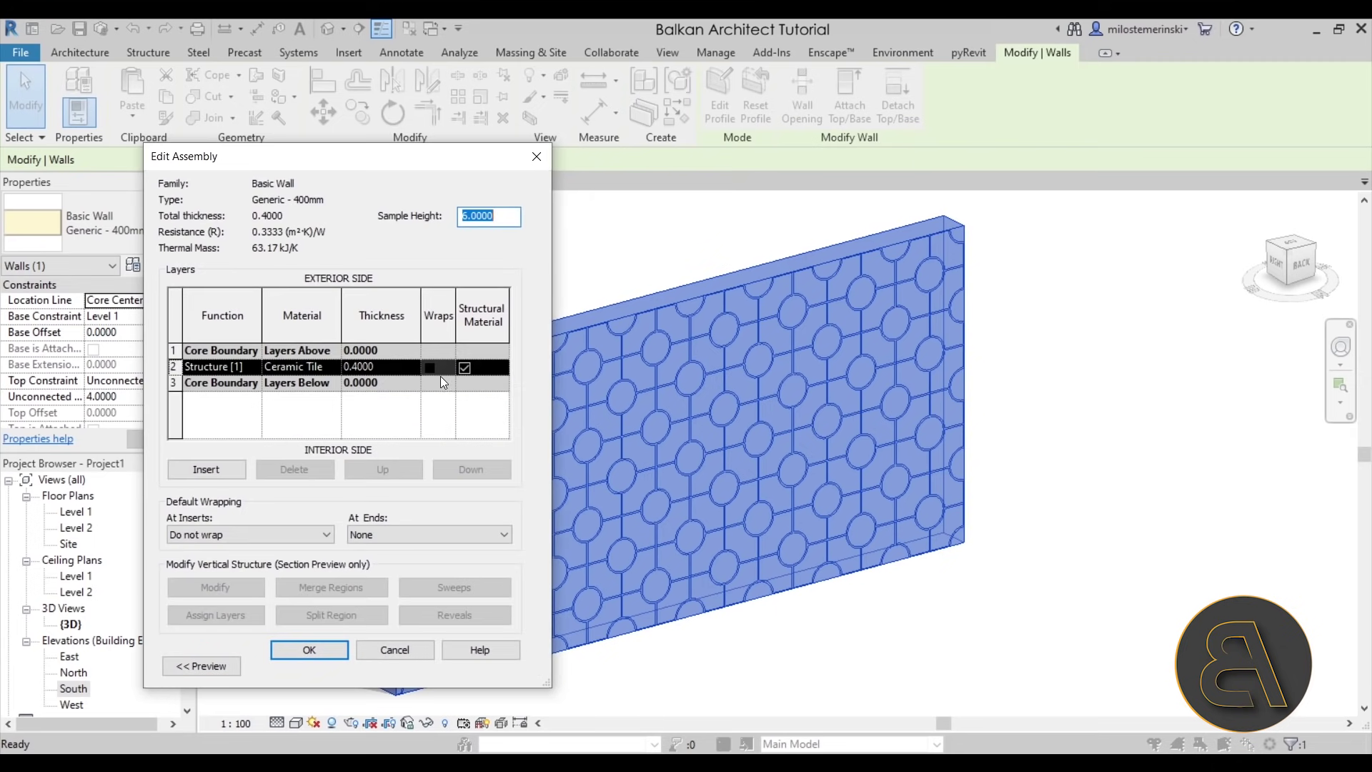
click(333, 366)
click(332, 366)
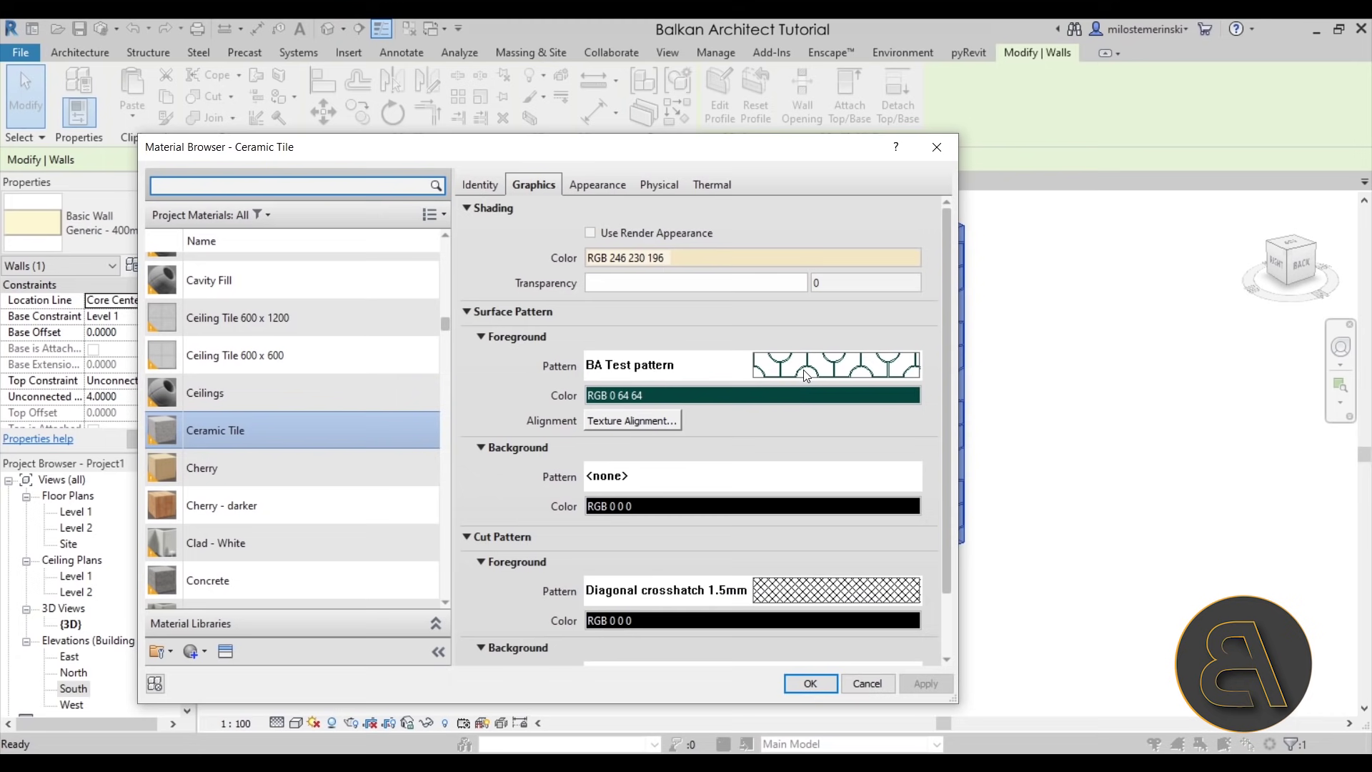
click(801, 370)
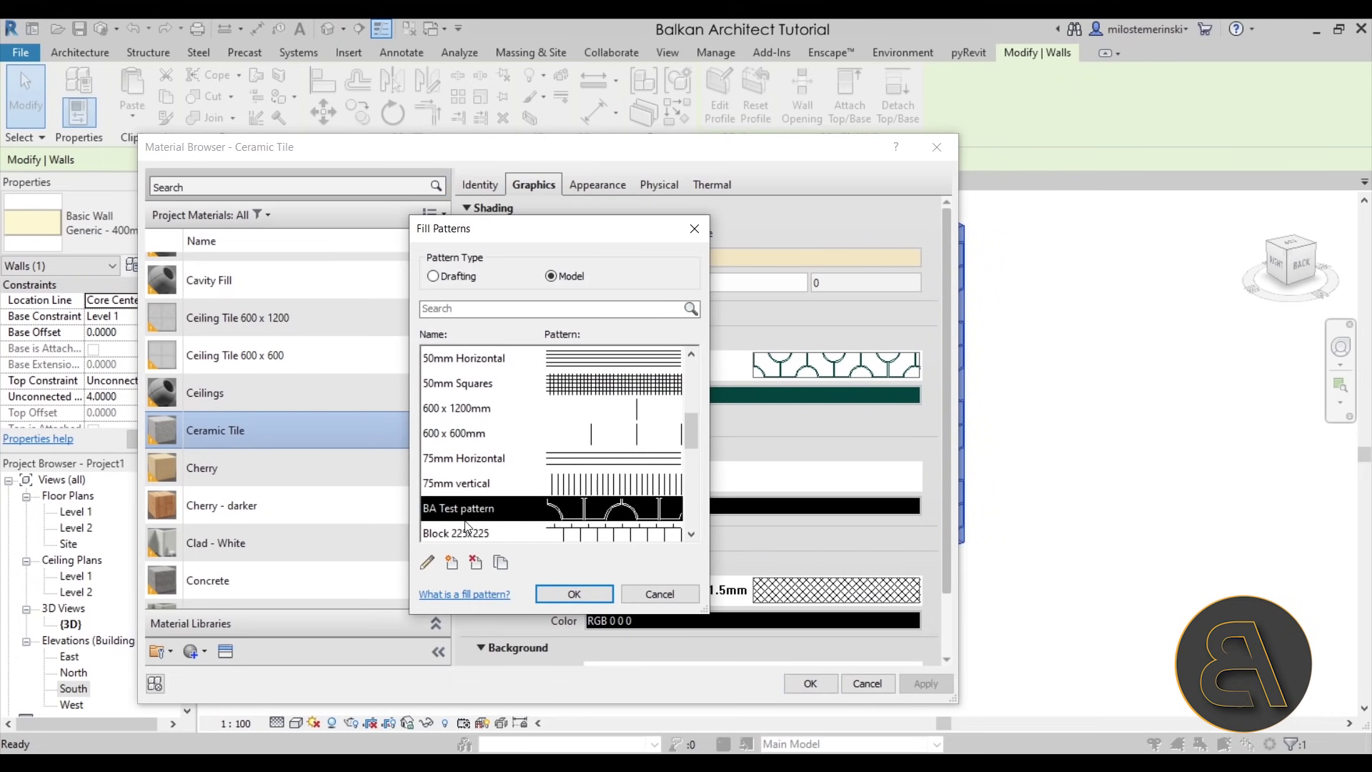
Edit BA Test pattern to use an import scale of .5
click(429, 563)
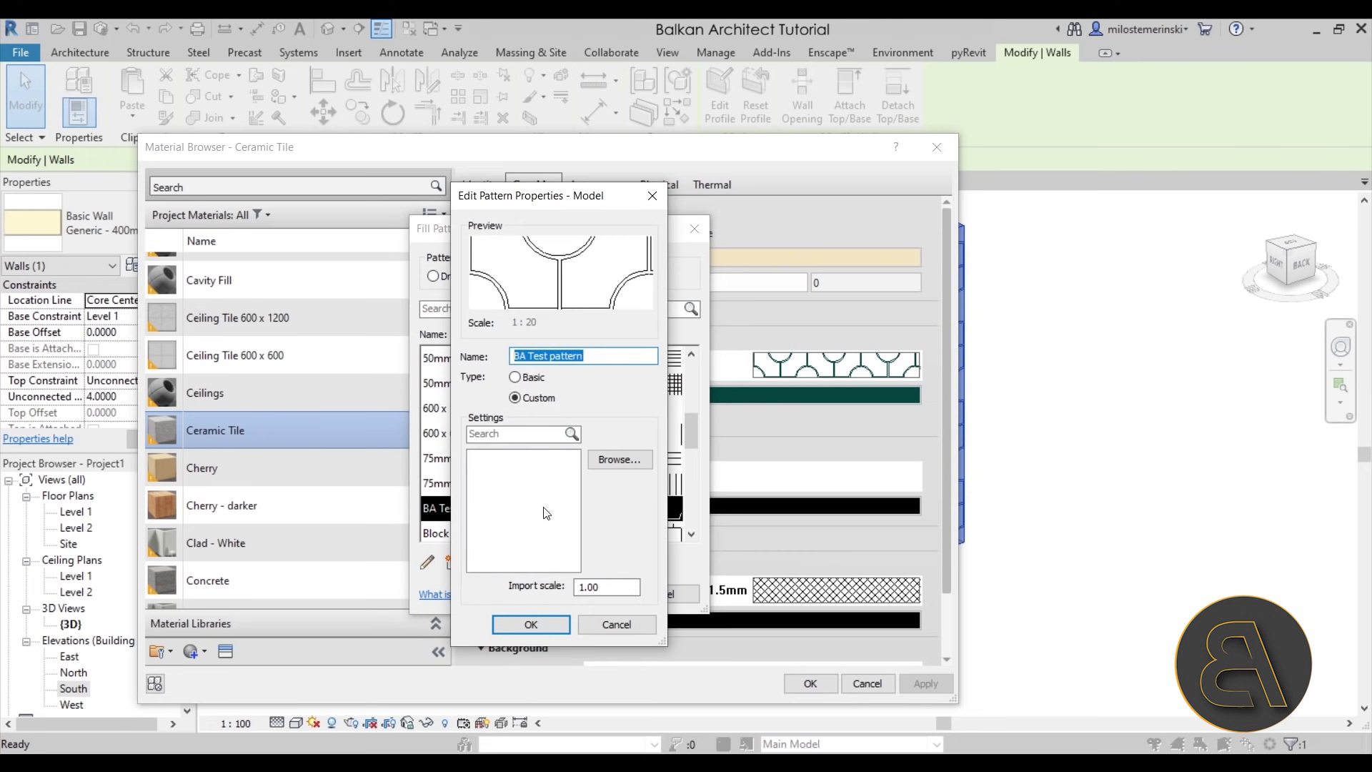
click(610, 589)
drag(614, 587, 531, 591)
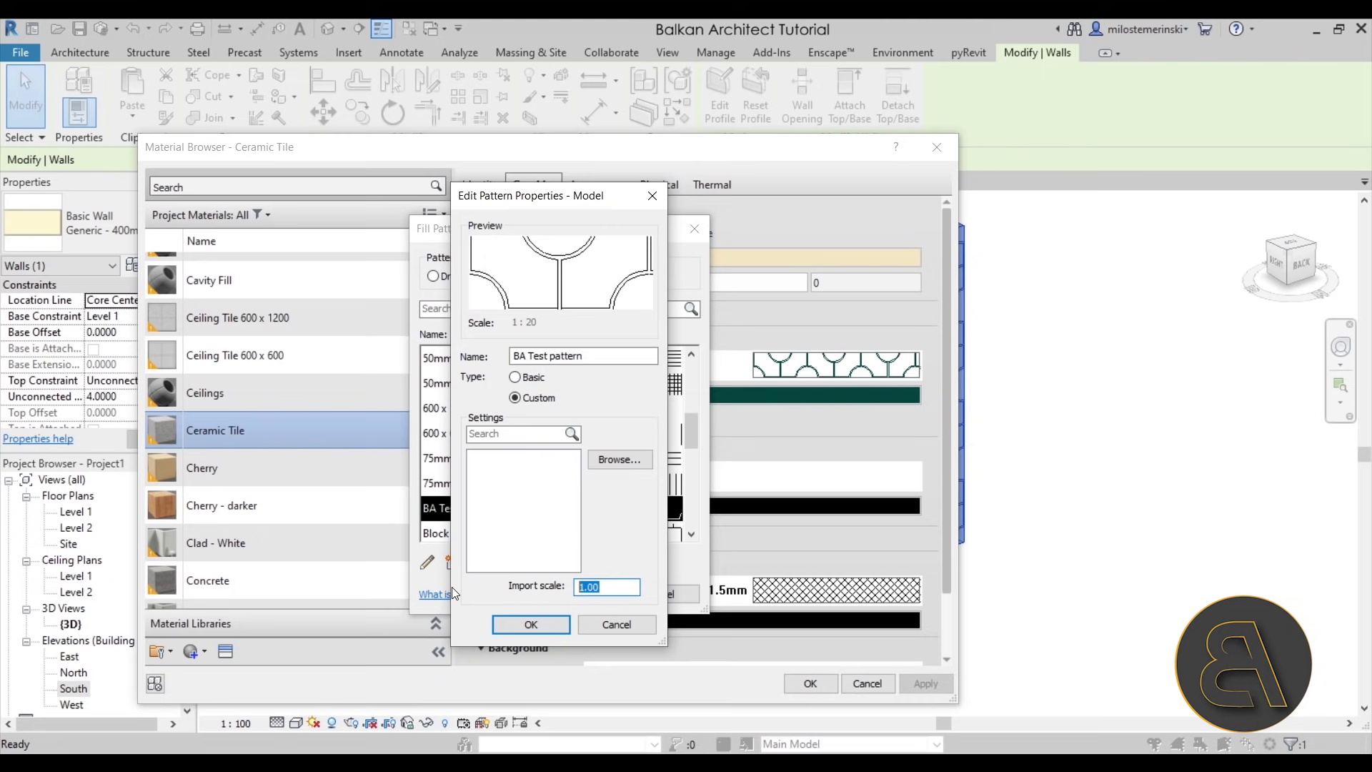
text(.5)
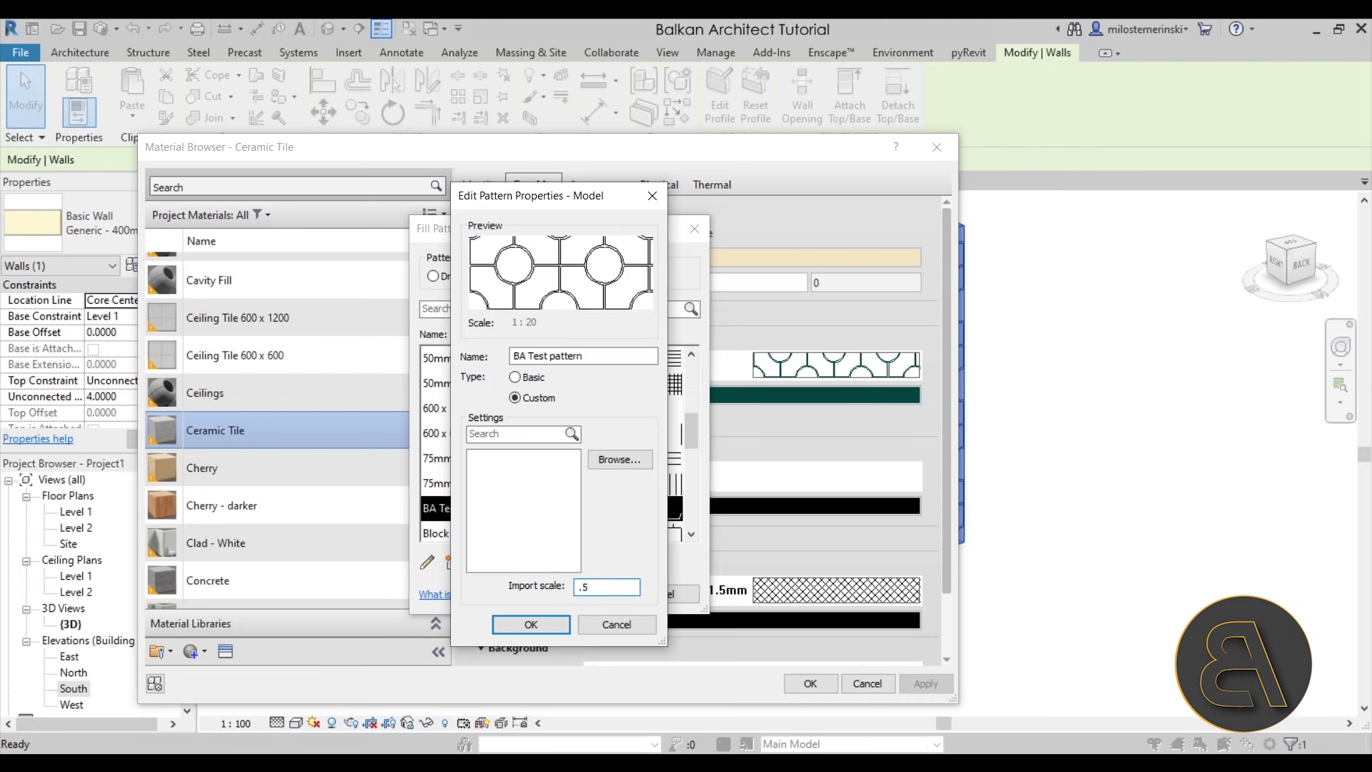
click(504, 631)
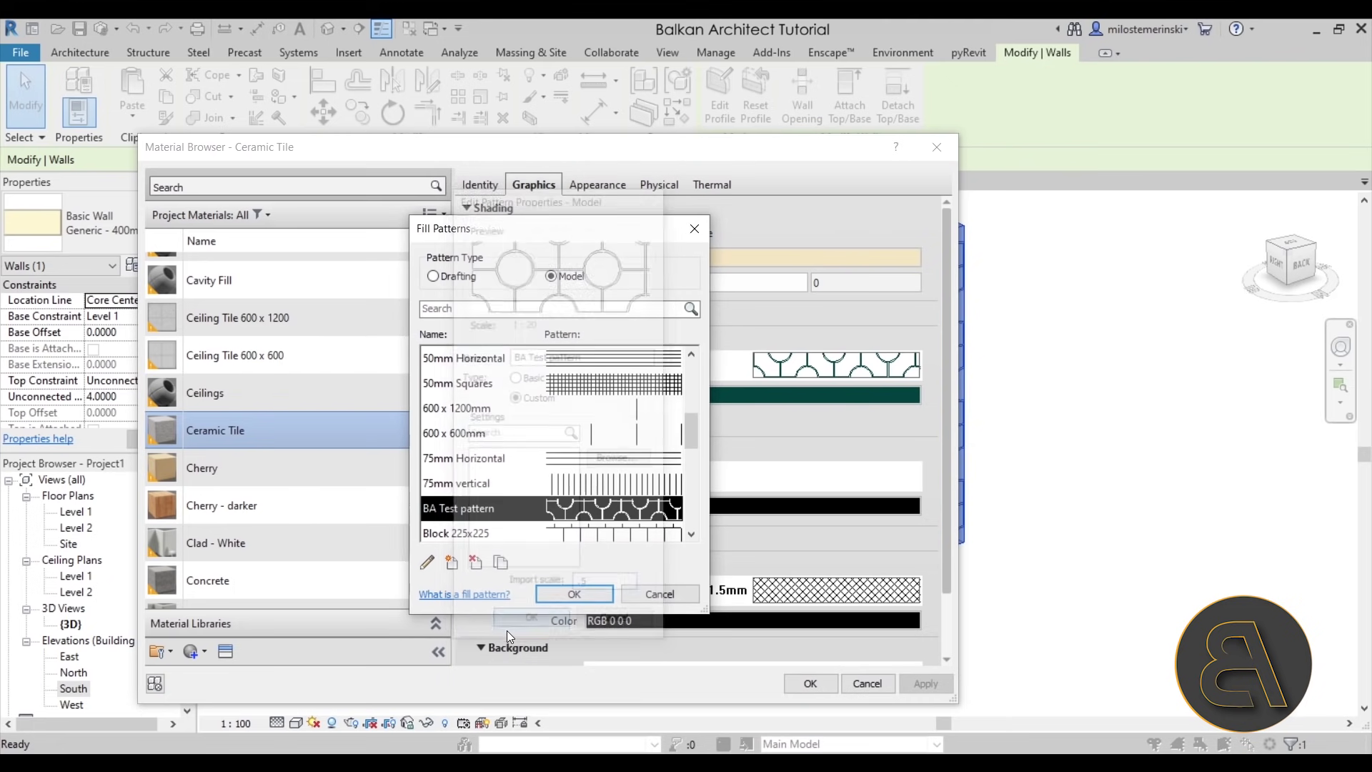
Confirm the pattern, material, layer structure and wall type changes, then orbit to face the wall
click(575, 594)
click(825, 687)
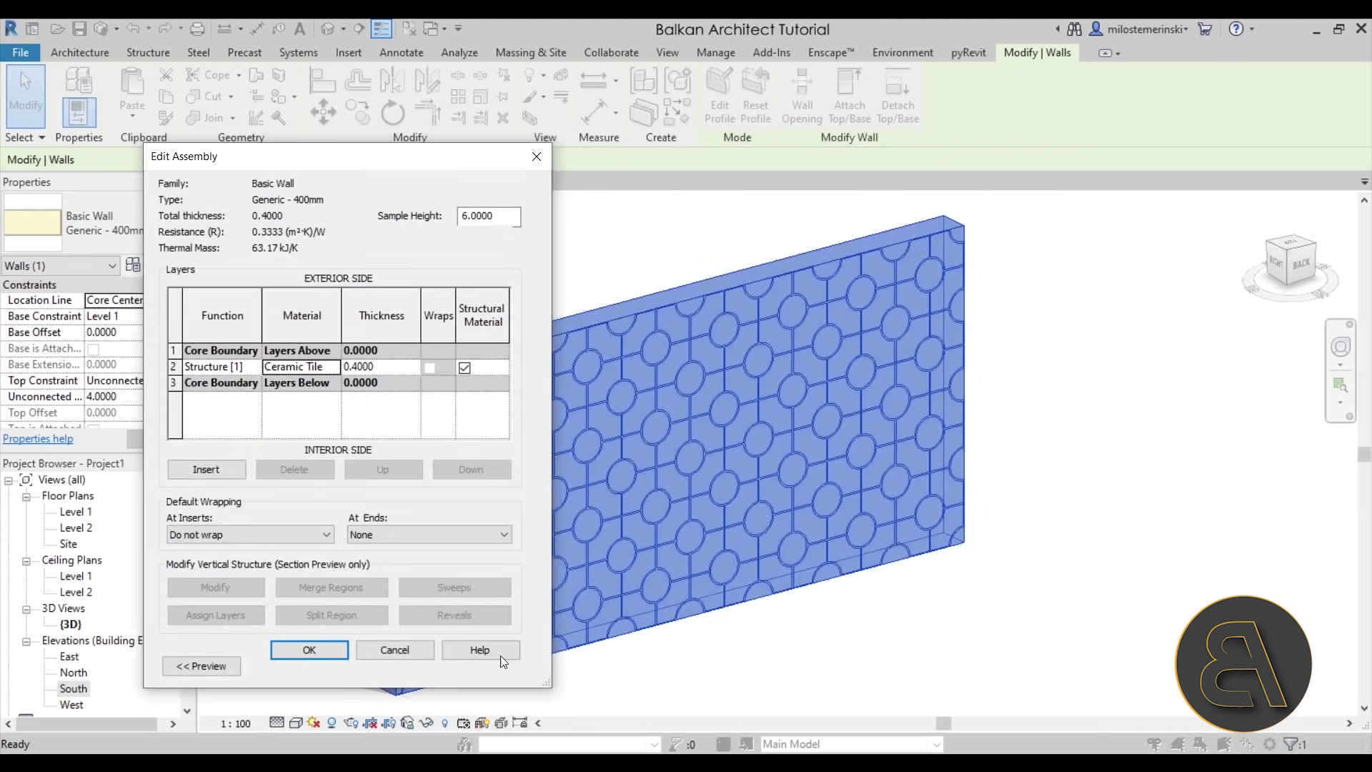
click(336, 650)
click(475, 666)
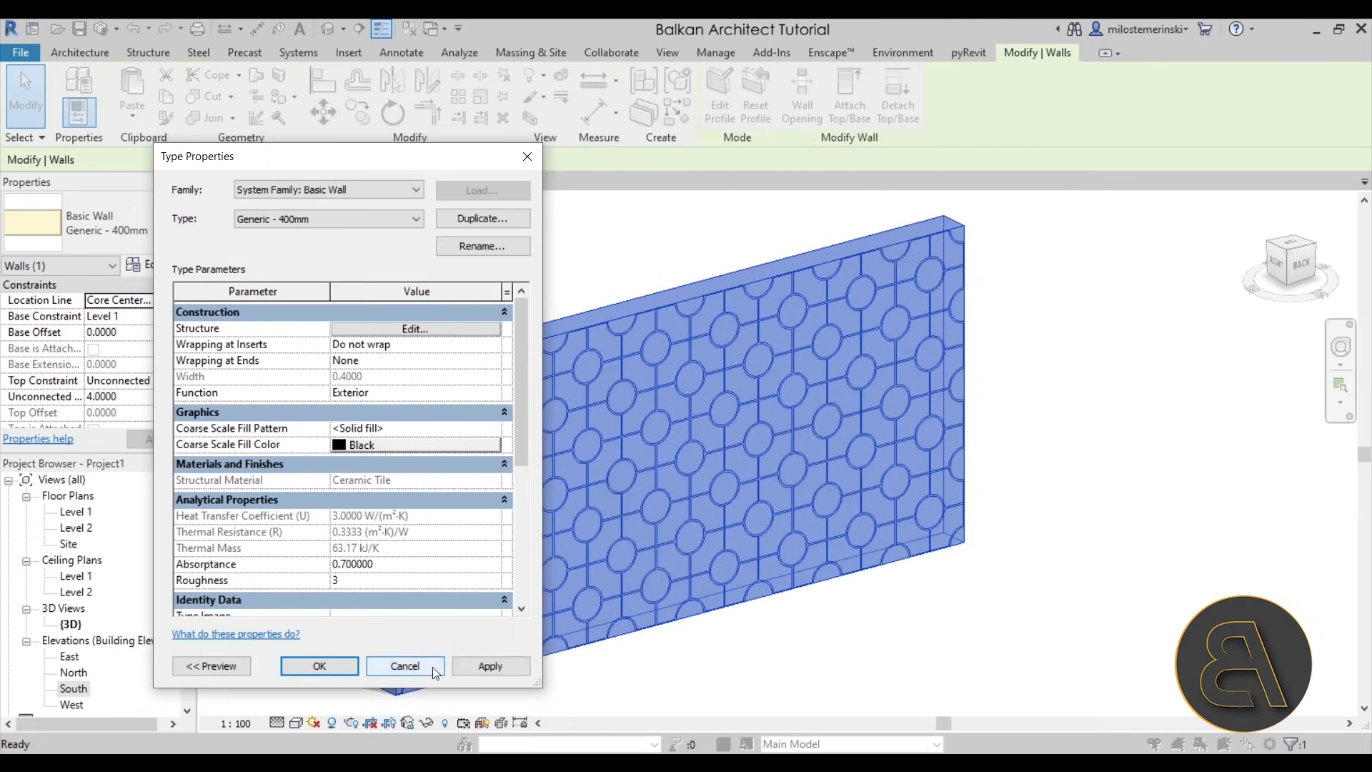
click(320, 666)
key(Escape)
shift+middle_drag(494, 500, 391, 436)
scroll(501, 436, up, 5)
scroll(500, 436, down, 3)
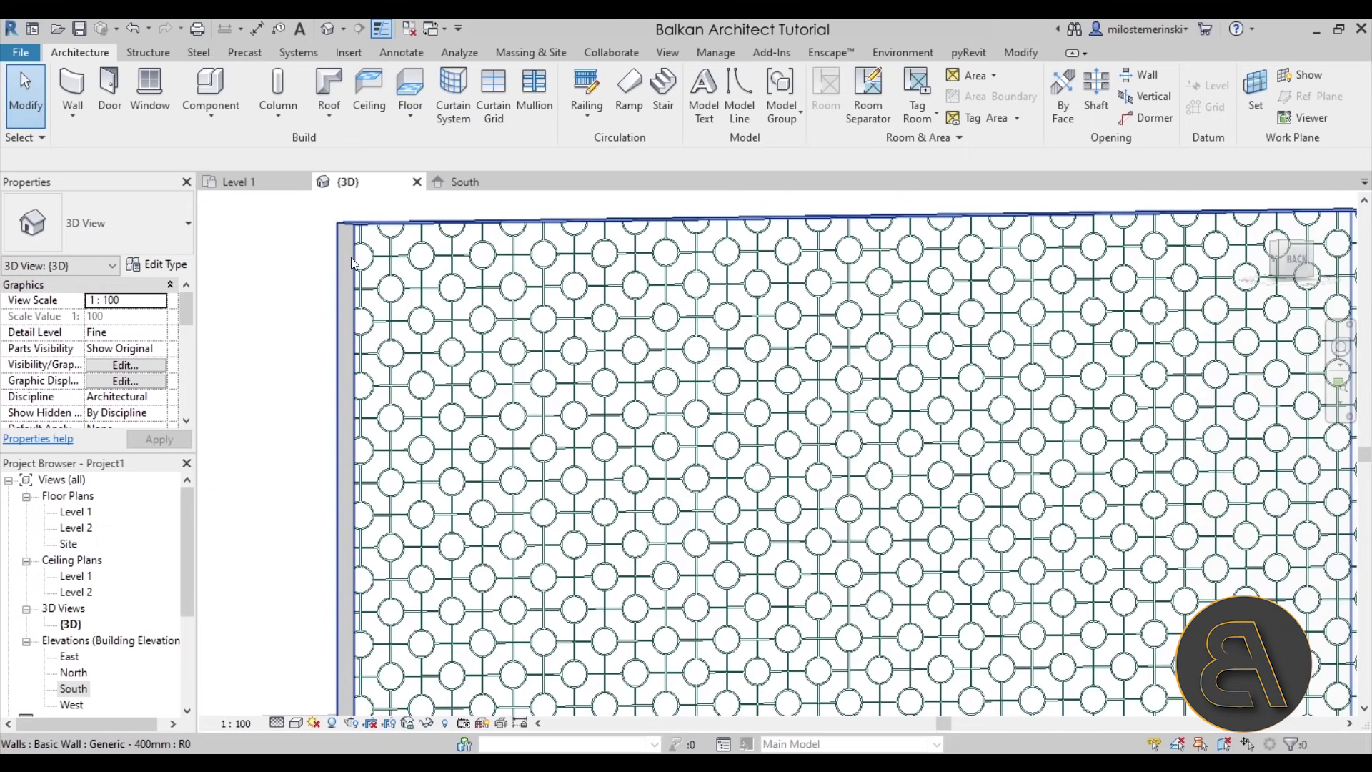
Measure a tile in the South elevation at 0.5000 and return to the 3D view
click(465, 182)
scroll(557, 494, up, 5)
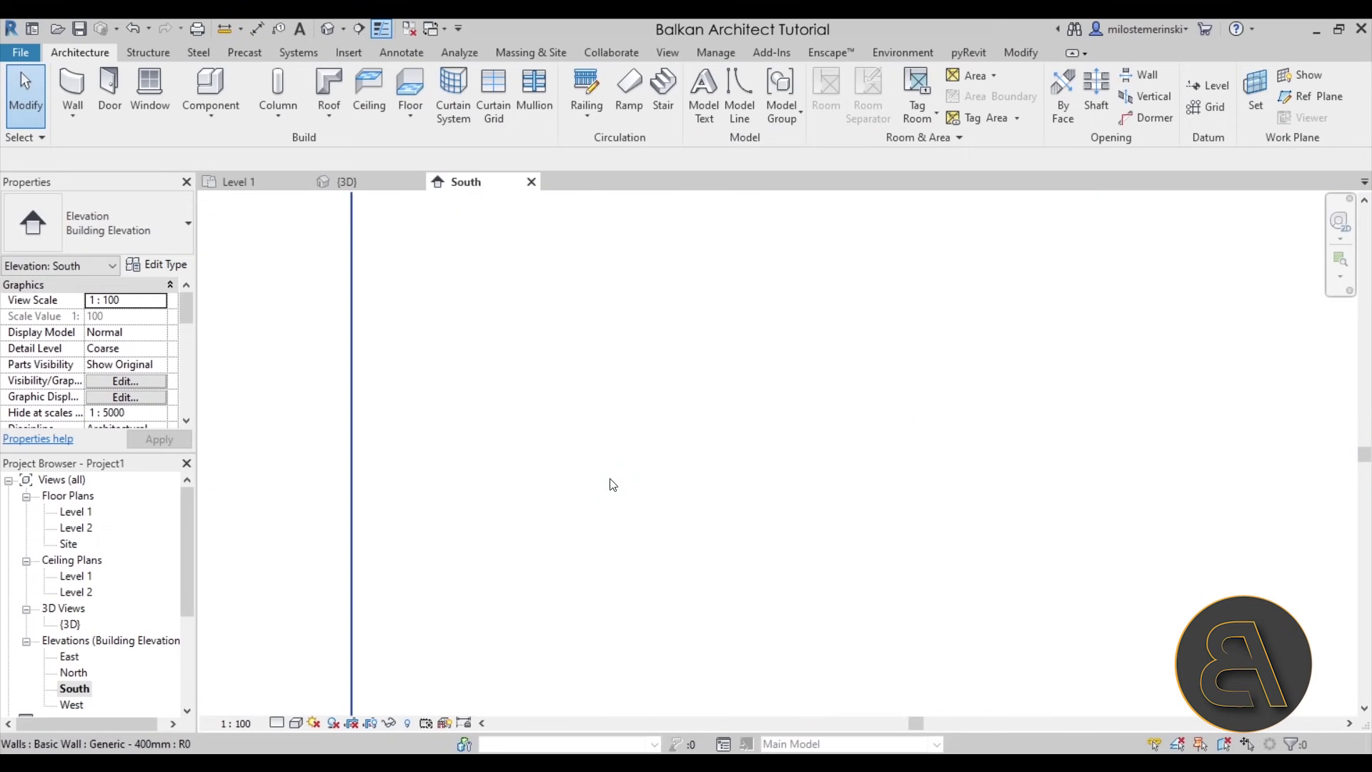
scroll(568, 500, up, 1)
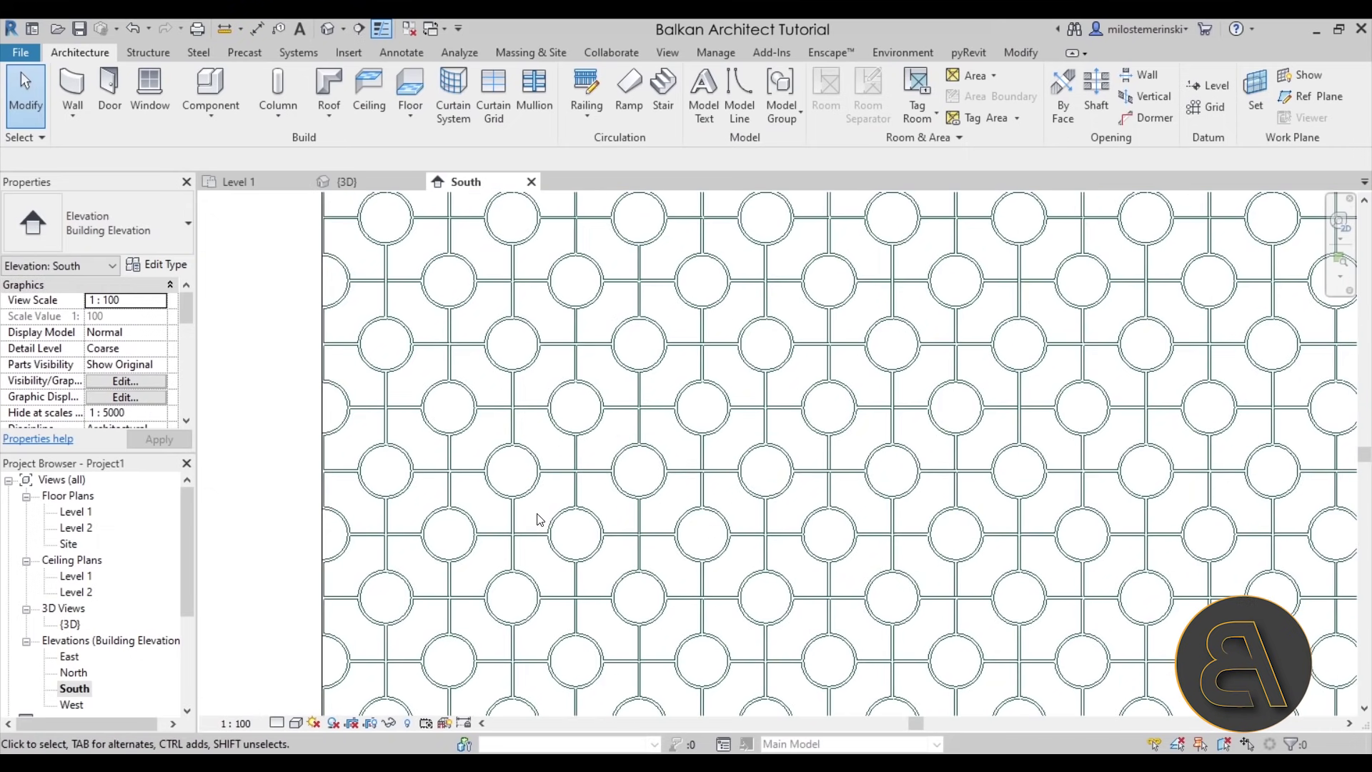
click(235, 34)
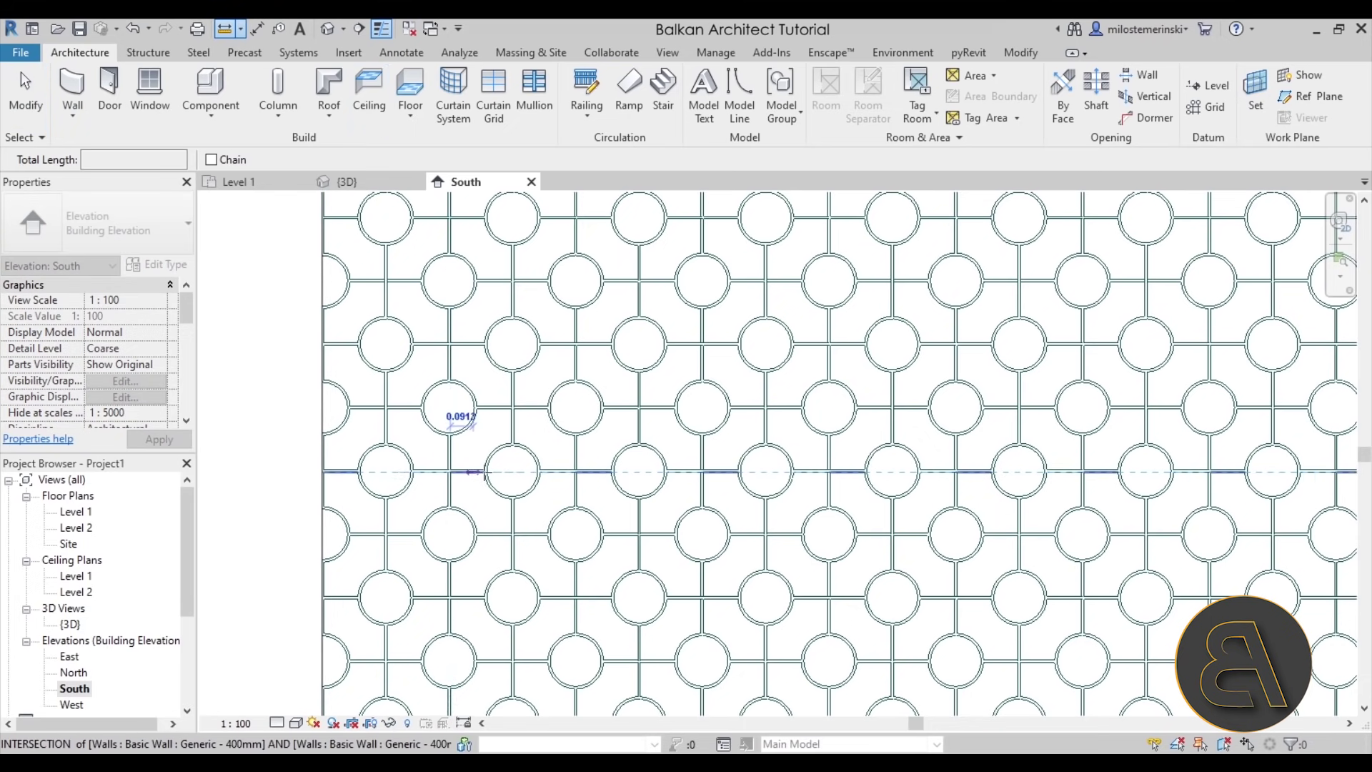
click(576, 471)
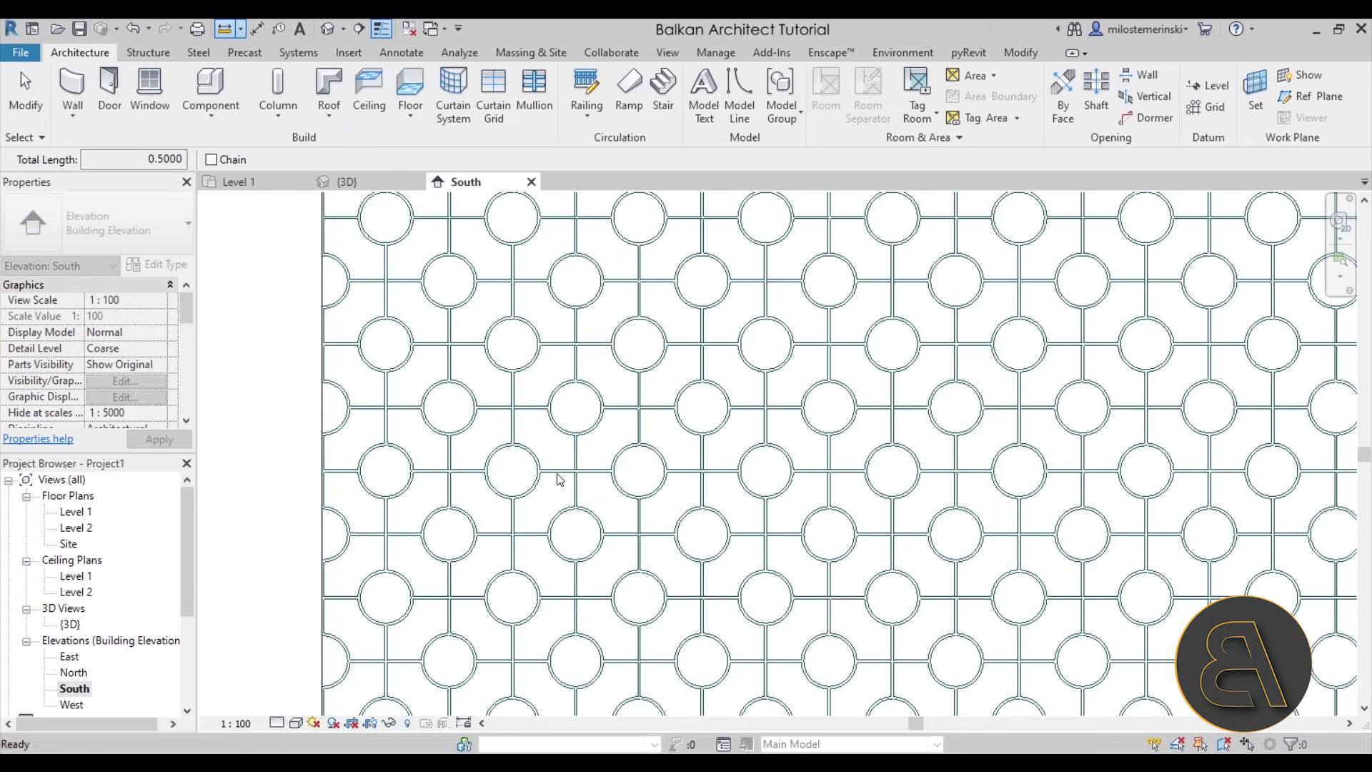
key(Escape)
key(Escape)
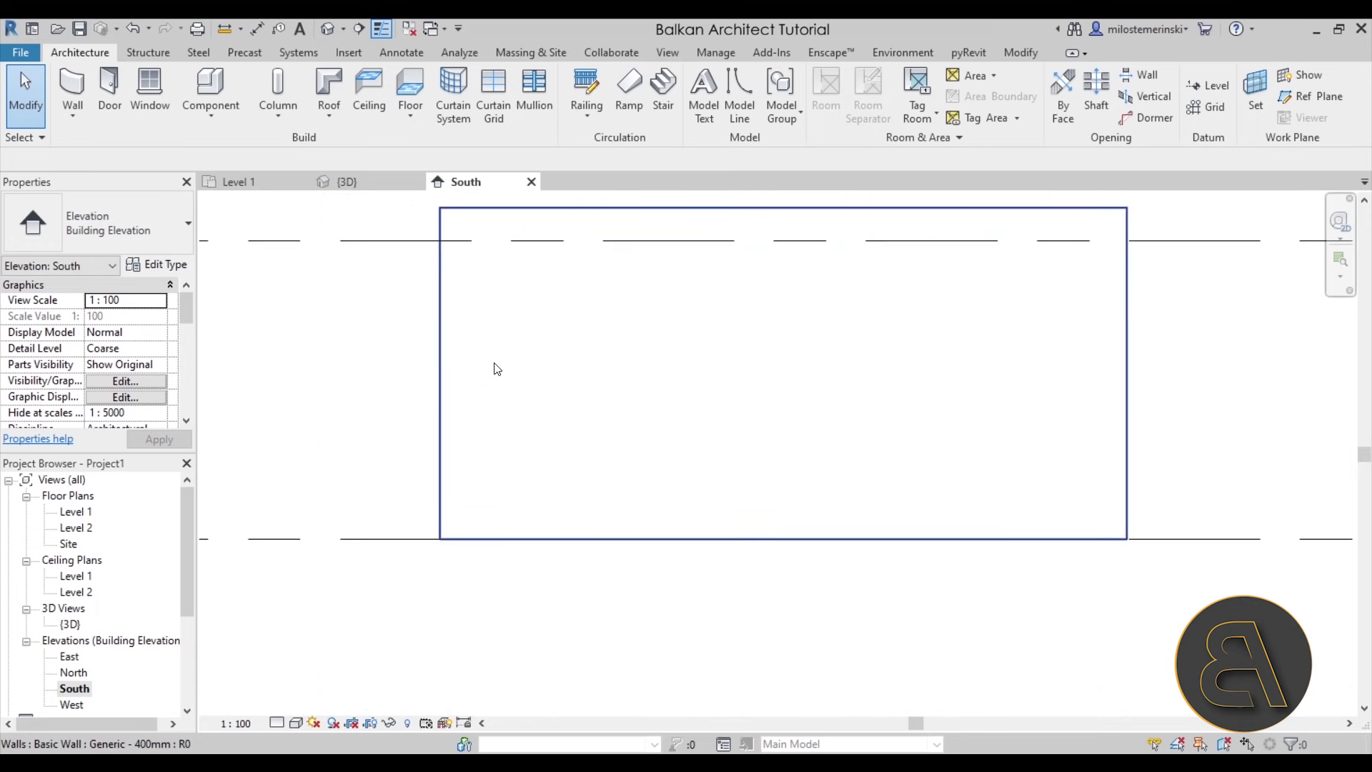
key(ctrl+Tab)
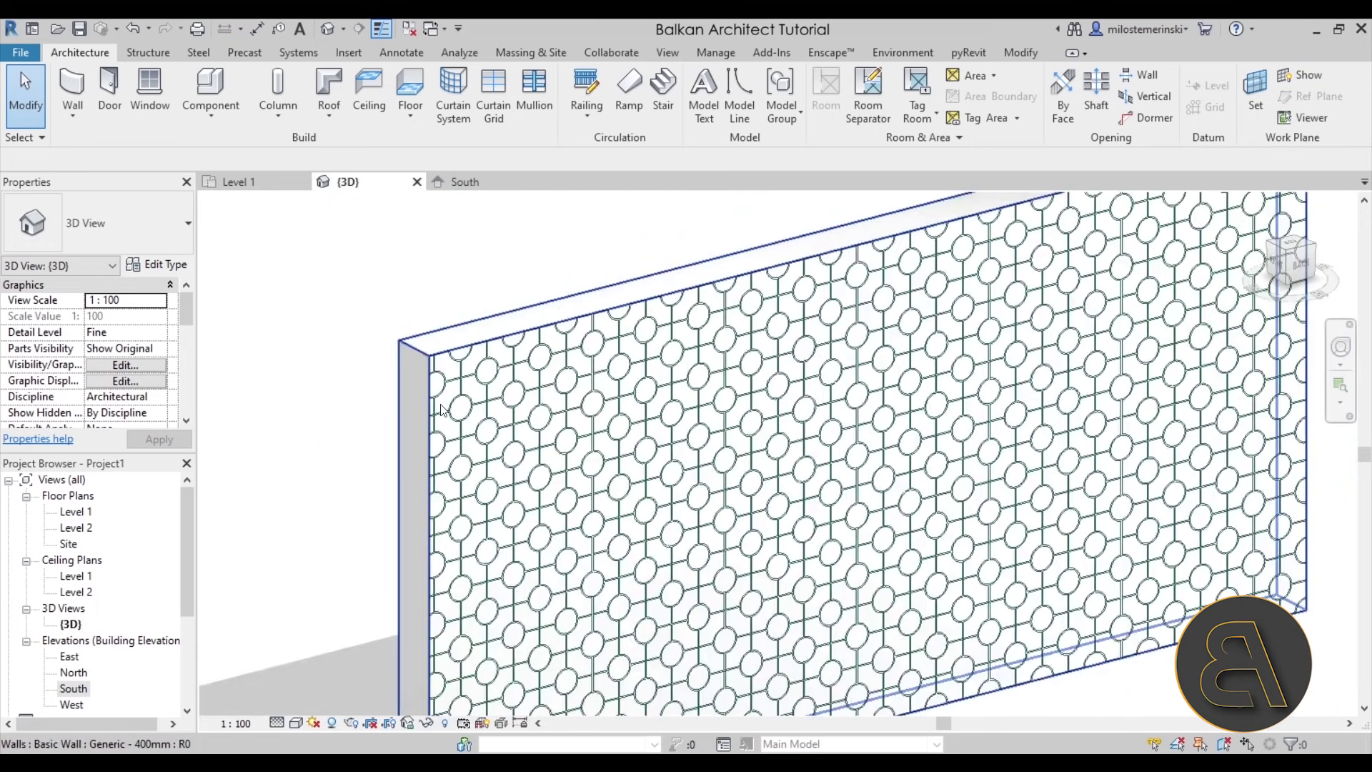
scroll(441, 410, down, 3)
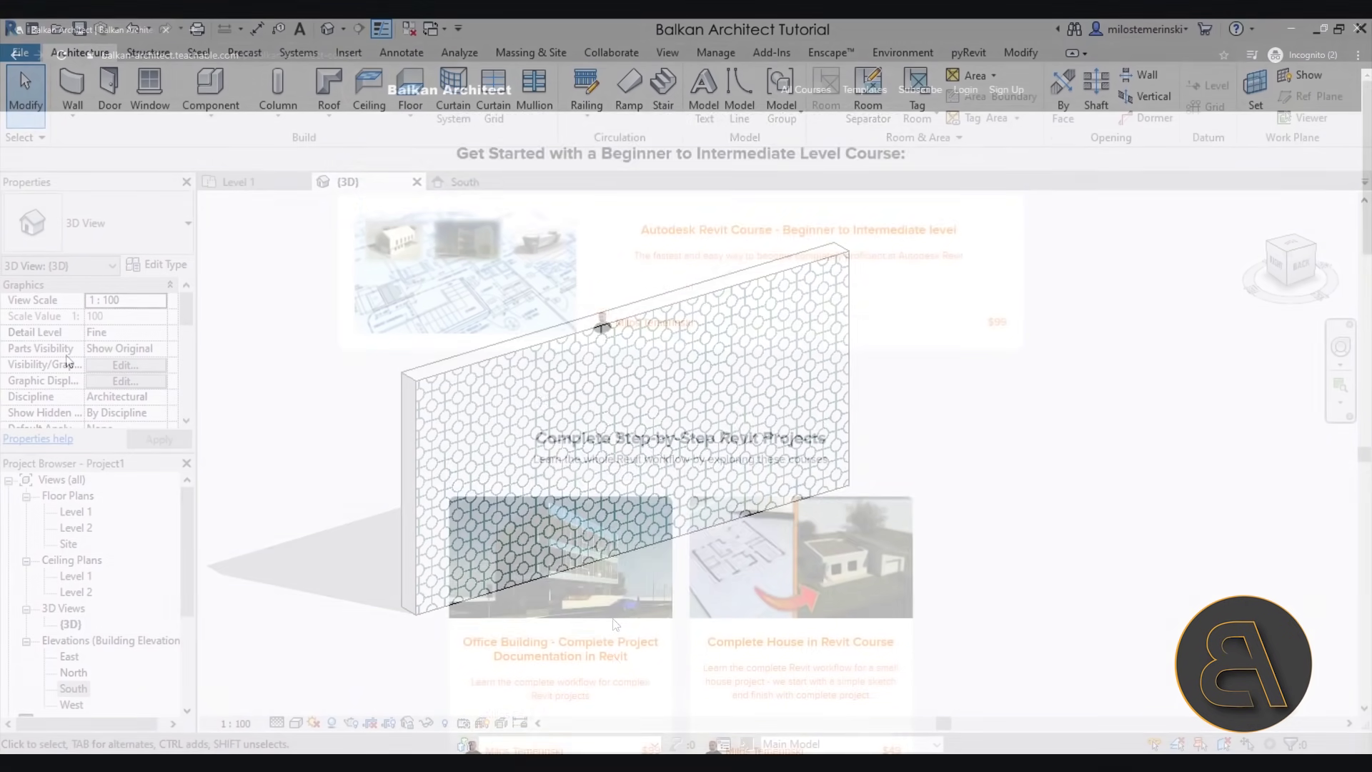
scroll(67, 359, down, 5)
scroll(67, 361, down, 10)
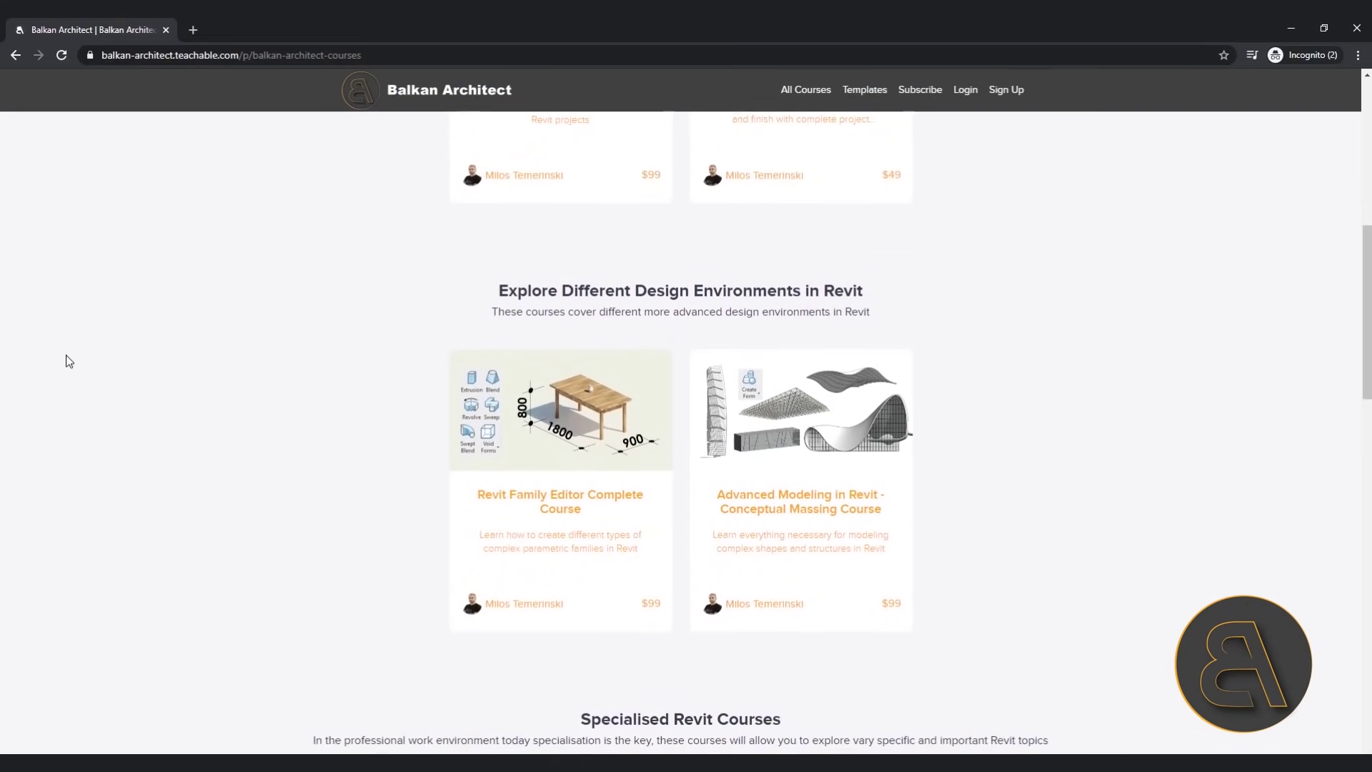
scroll(67, 361, down, 8)
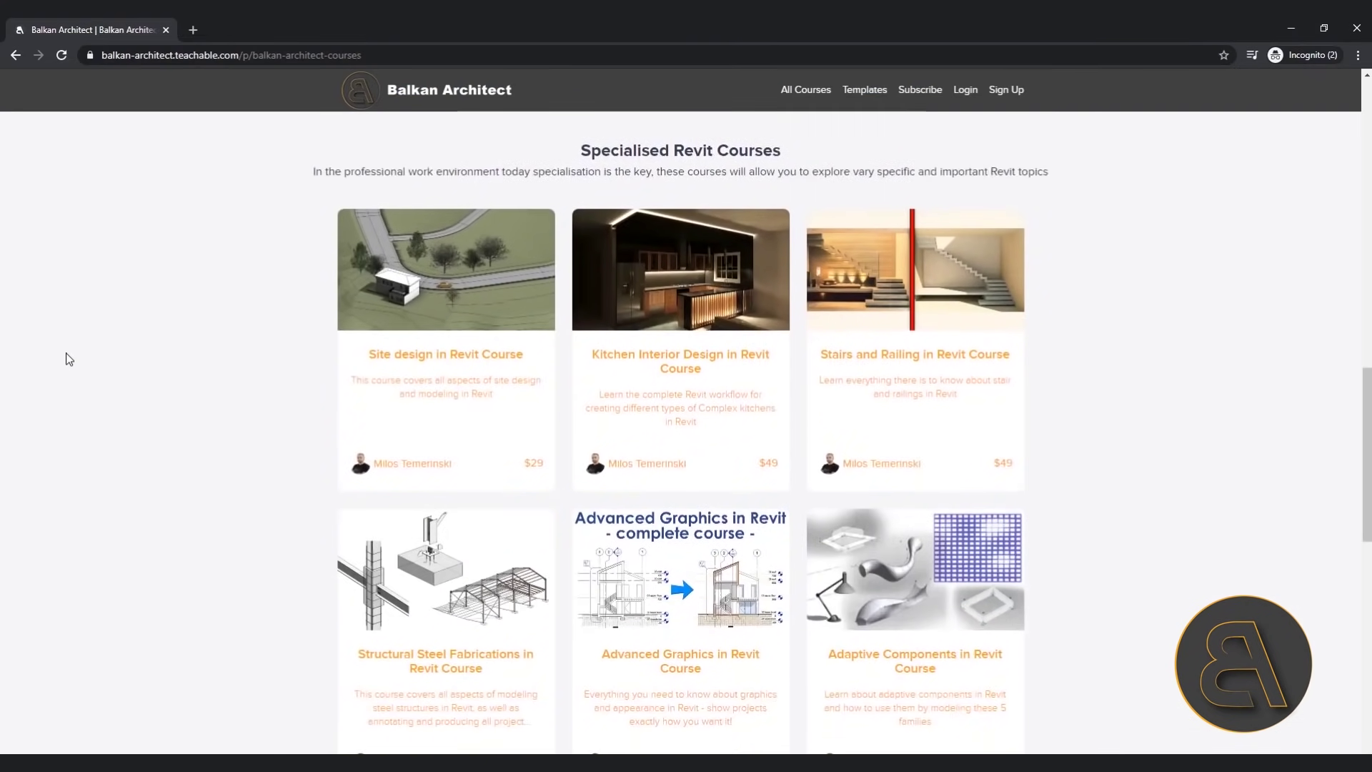